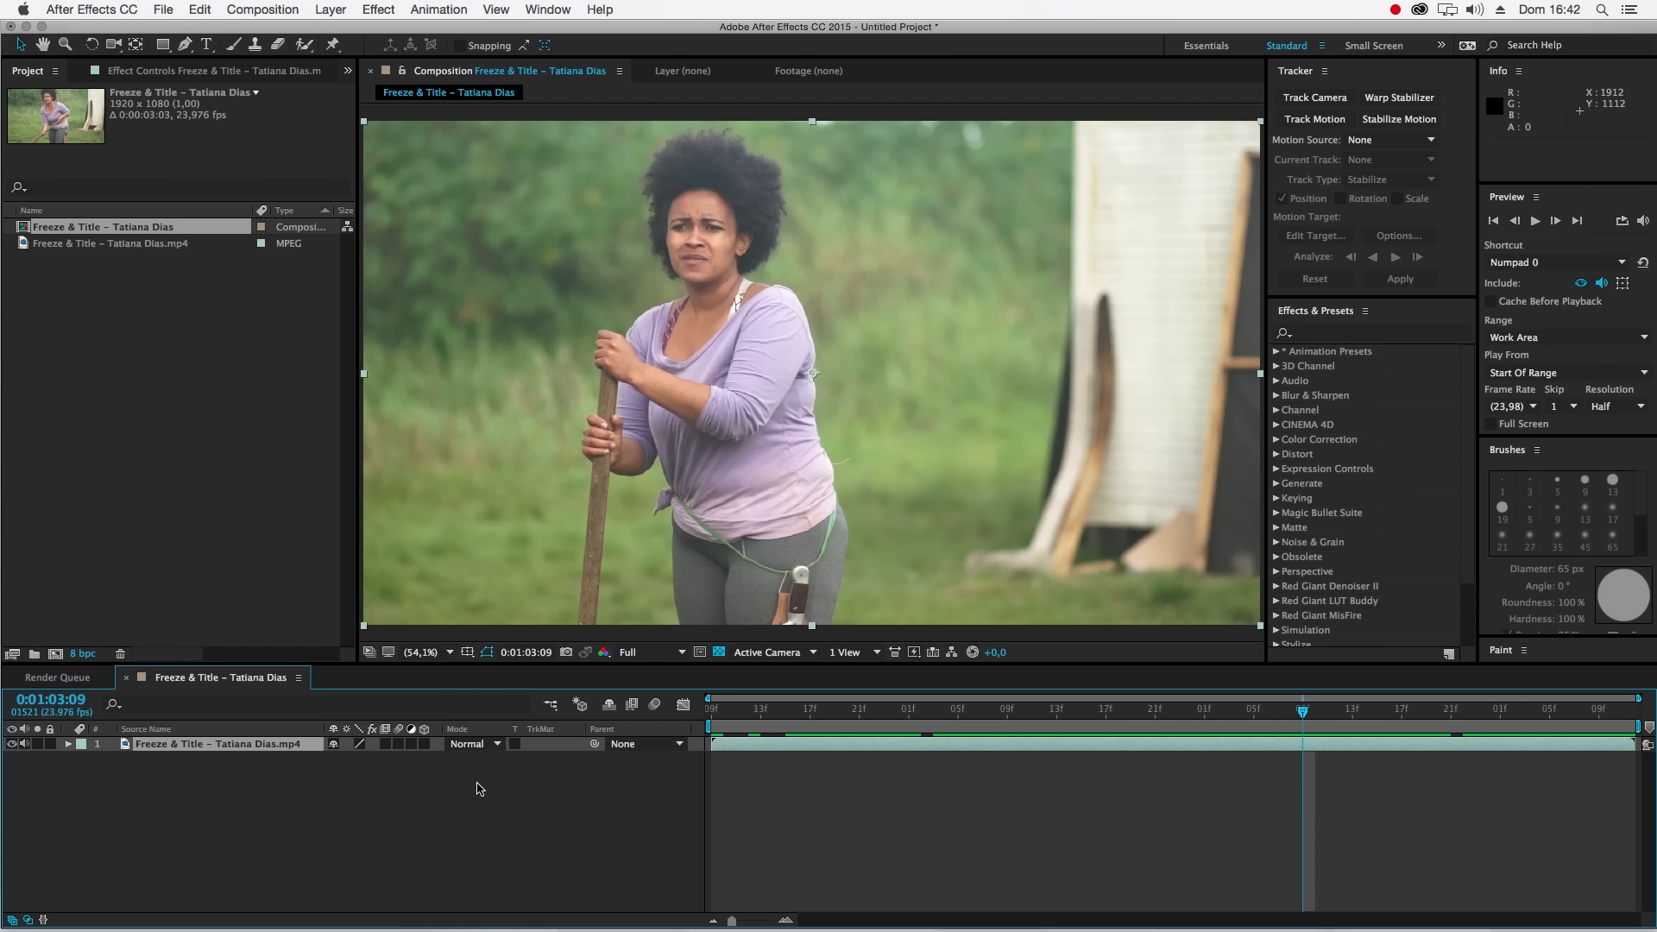
- Split the video clip layer at 0:01:03:07, where the action should freeze
{"action": "mouse_move", "coordinate": [755, 711]}
{"action": "left_mouse_down"}
{"action": "mouse_move", "coordinate": [662, 727]}
{"action": "mouse_move", "coordinate": [771, 726]}
{"action": "left_mouse_up"}
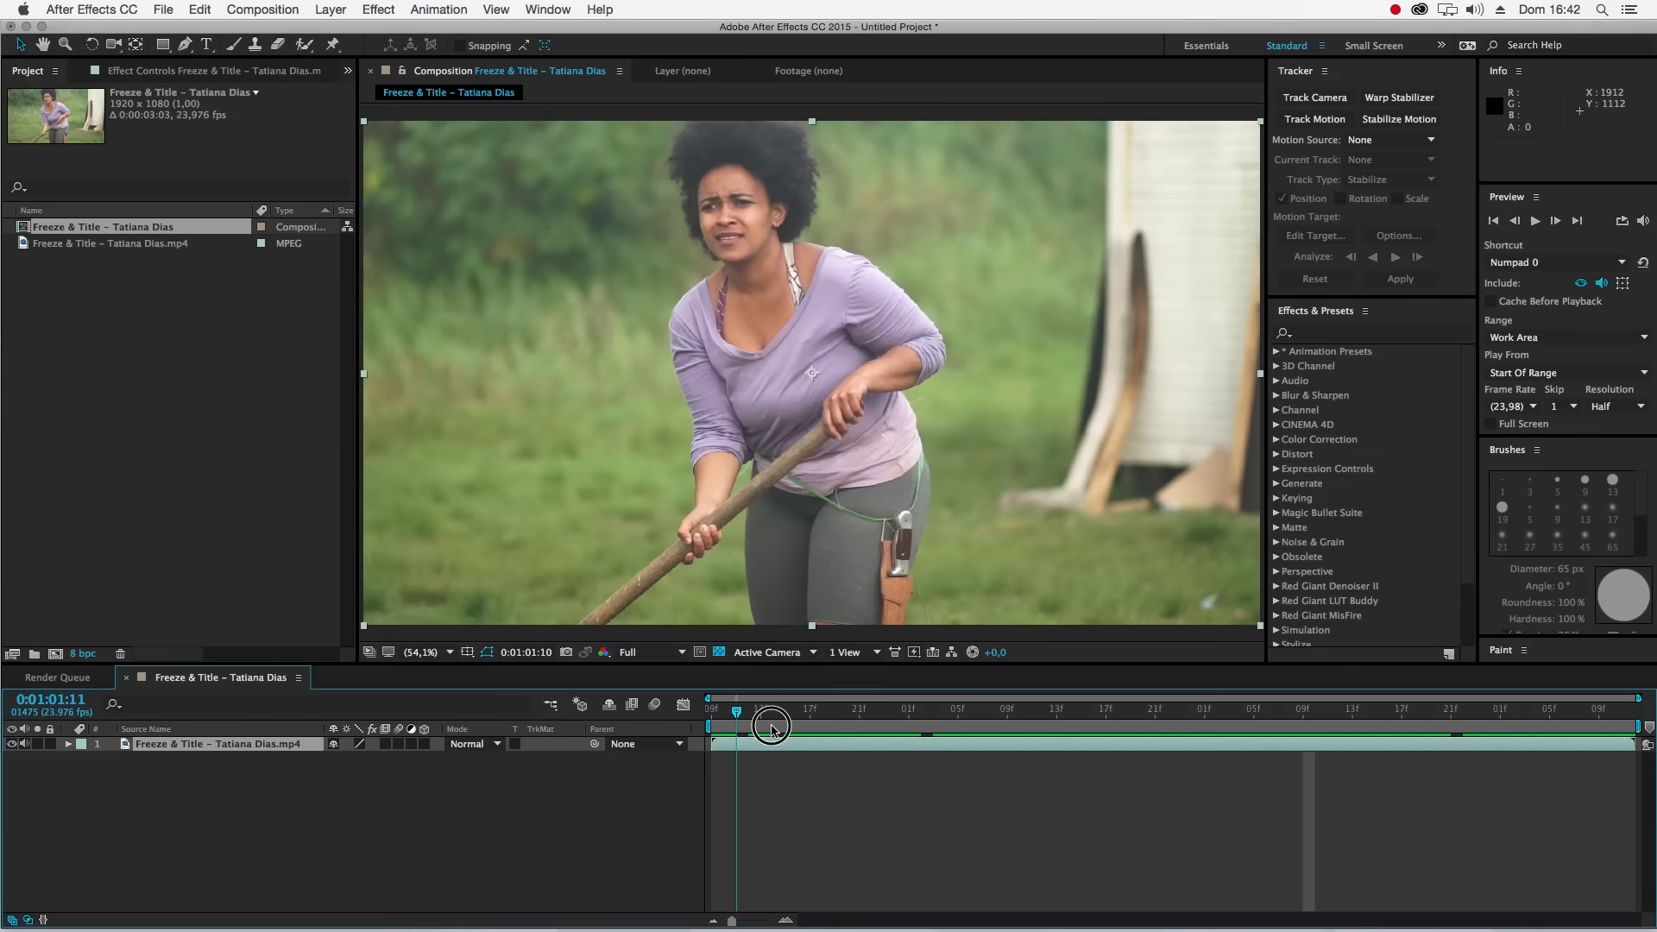
{"action": "key", "text": "space"}
{"action": "left_click", "coordinate": [34, 246]}
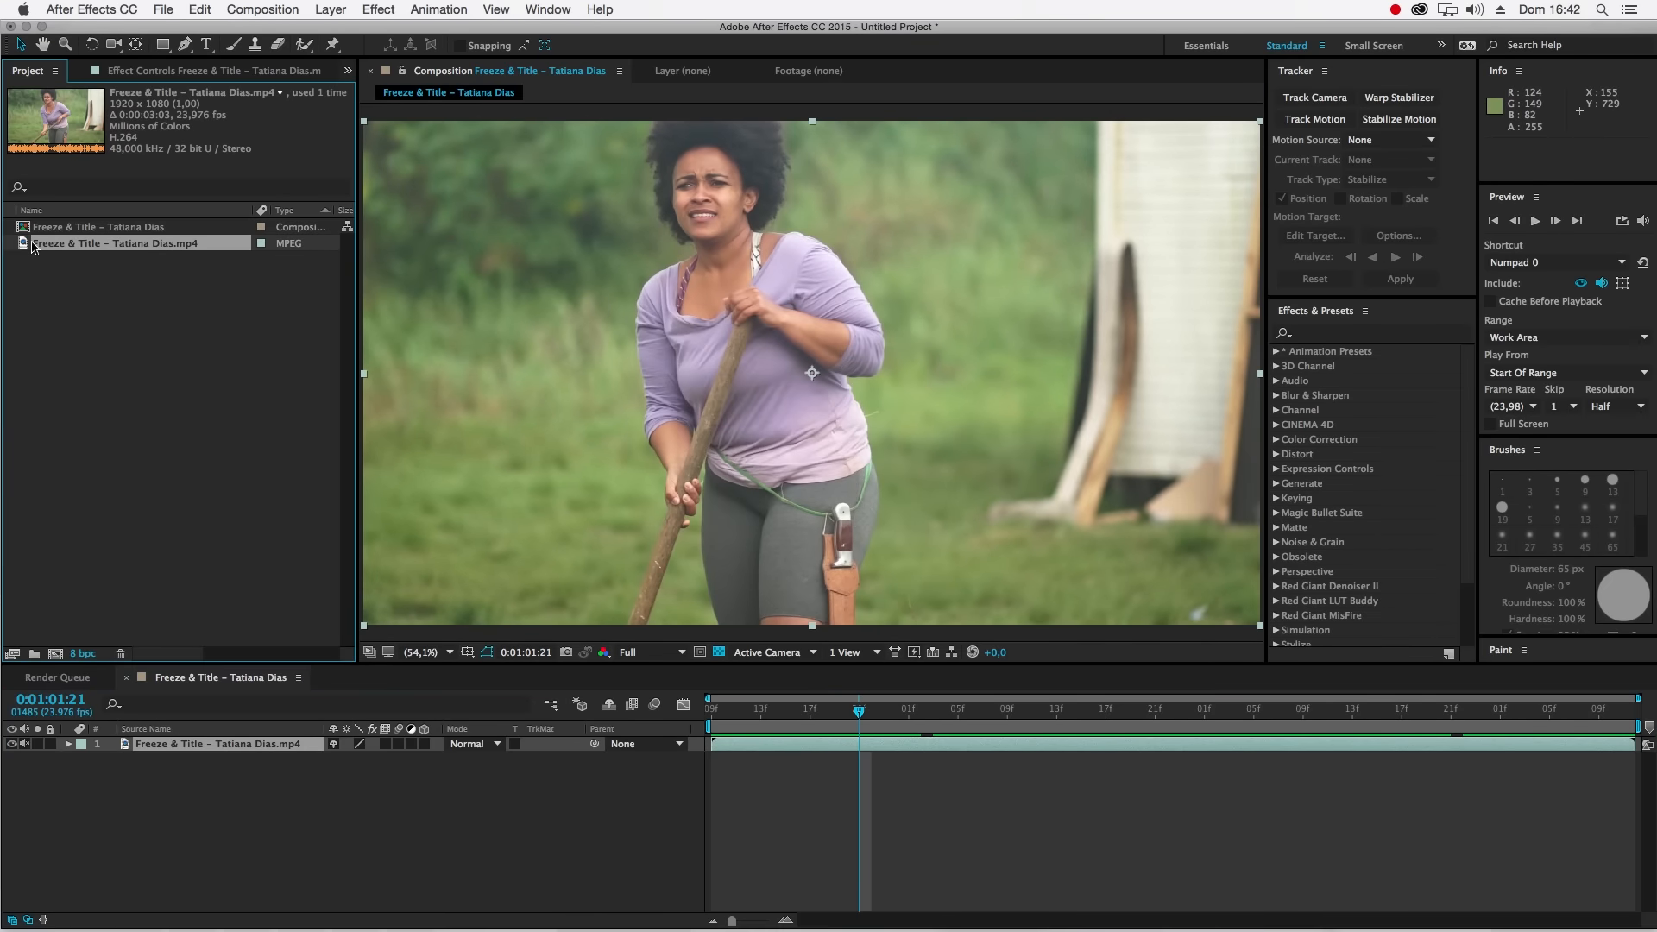
{"action": "left_click_drag", "start_coordinate": [28, 249], "coordinate": [95, 604]}
{"action": "left_click_drag", "start_coordinate": [751, 716], "coordinate": [1278, 695]}
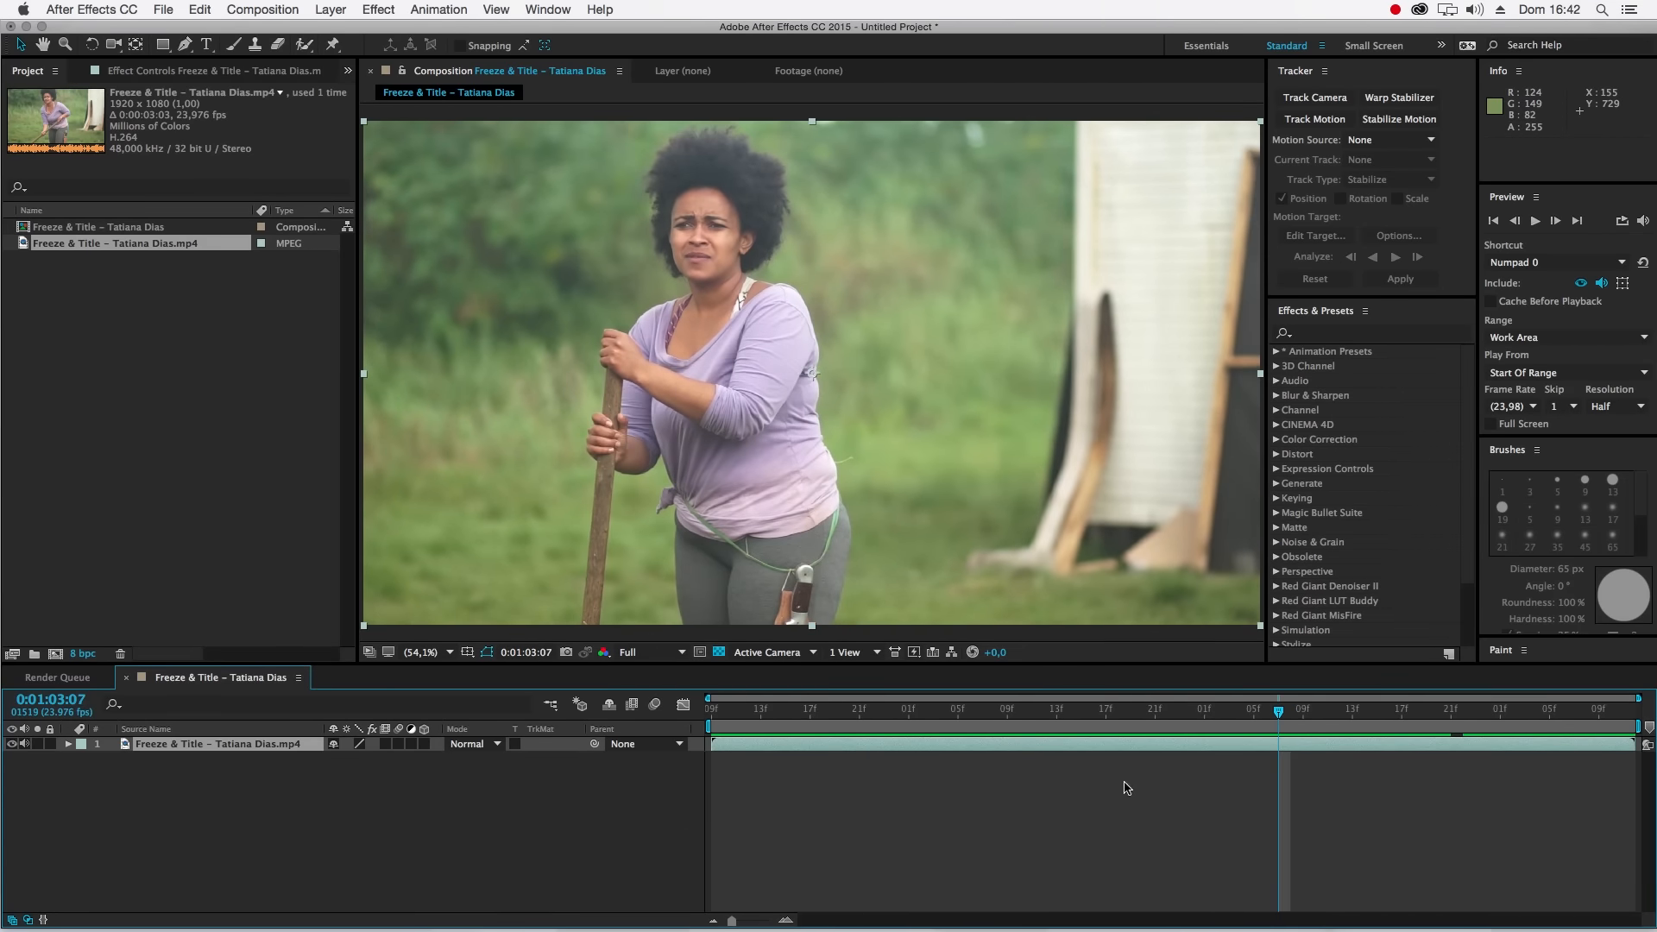
{"action": "key", "text": "super+shift+d"}
{"action": "left_click_drag", "start_coordinate": [1281, 722], "coordinate": [1388, 711]}
- Set the composition duration to 0:00:06:03 and move the clip's second segment to the composition's end, starting at 0:01:06:04
{"action": "right_click", "coordinate": [425, 841]}
{"action": "left_click", "coordinate": [456, 801]}
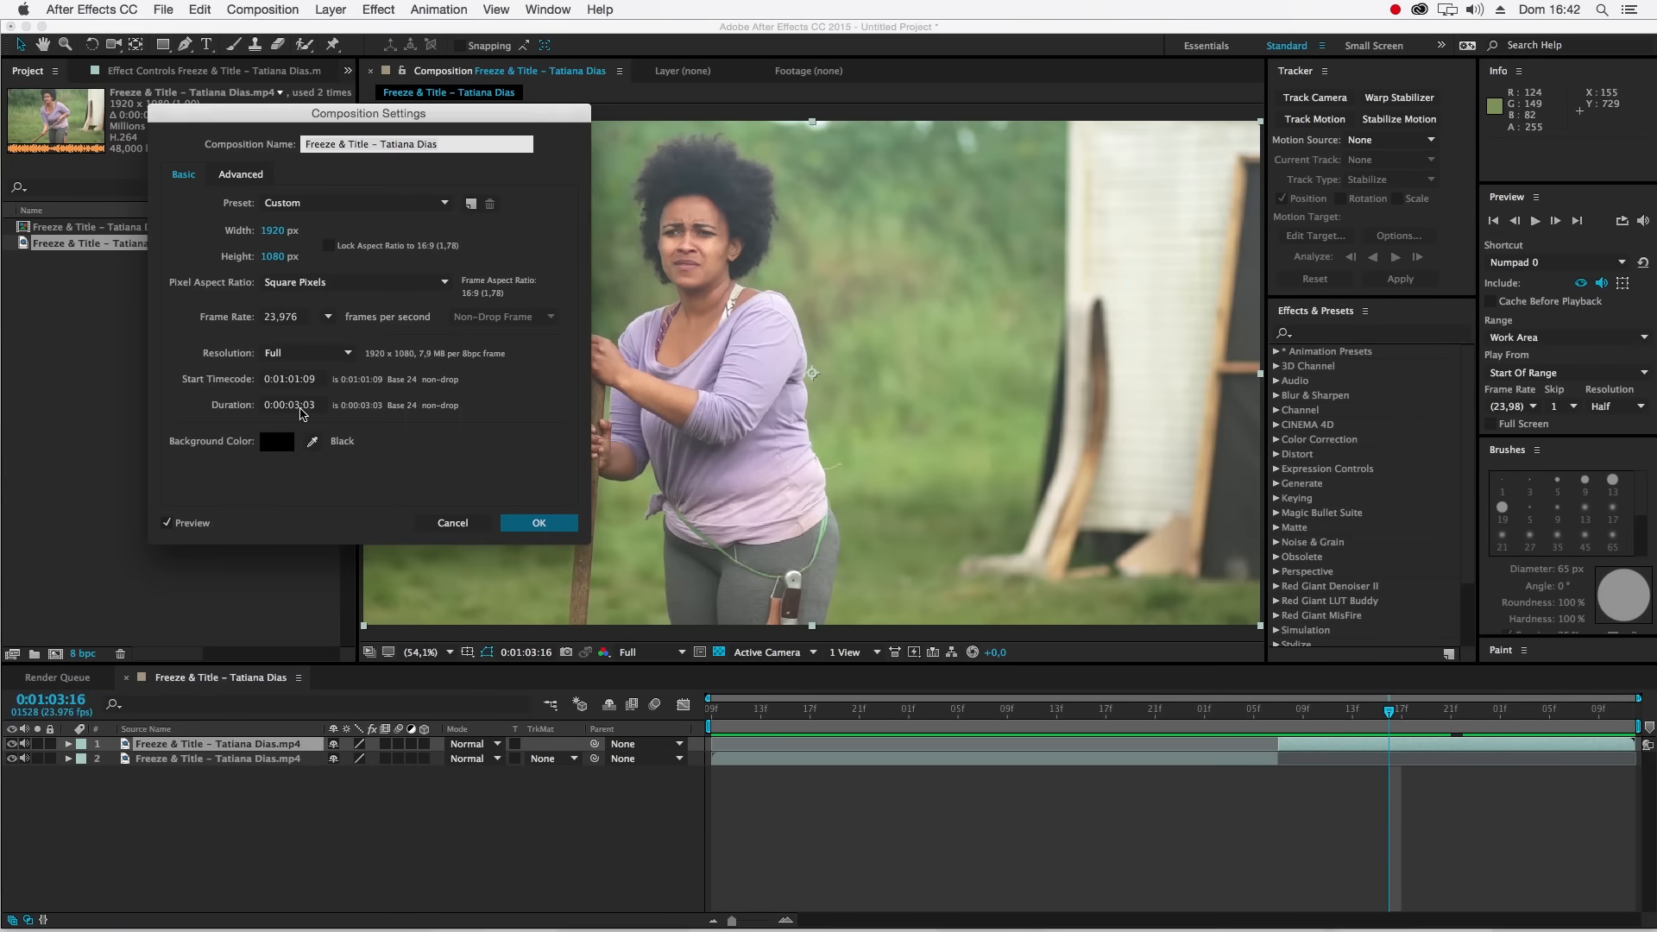
{"action": "left_click", "coordinate": [300, 408]}
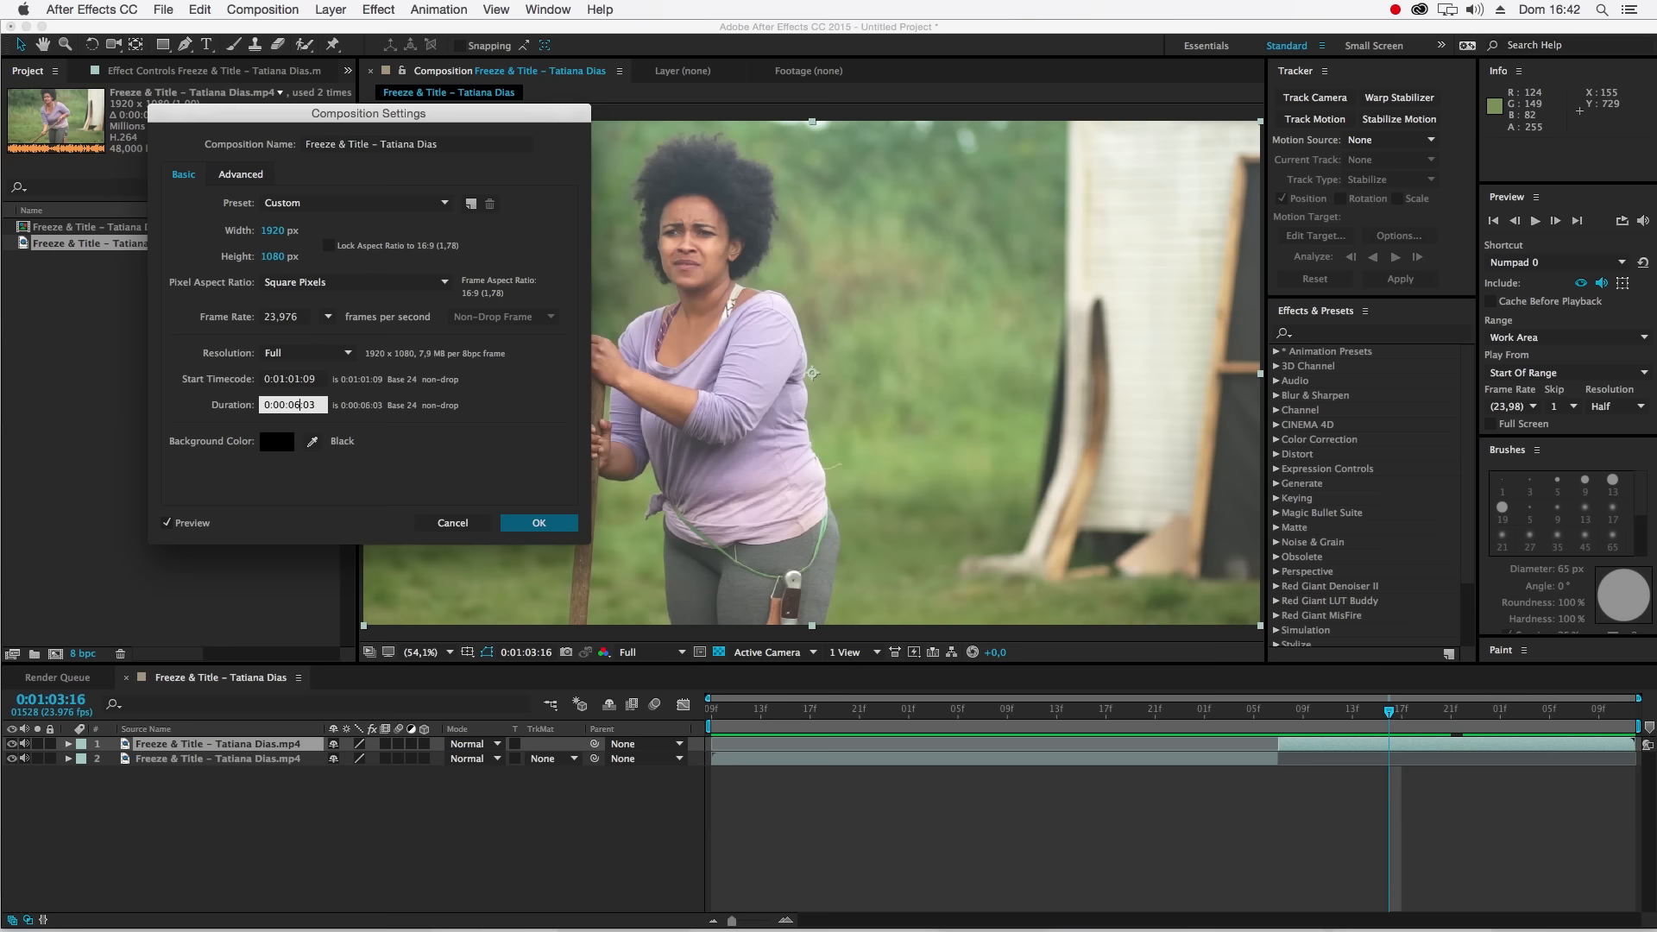
{"action": "key", "text": "Return"}
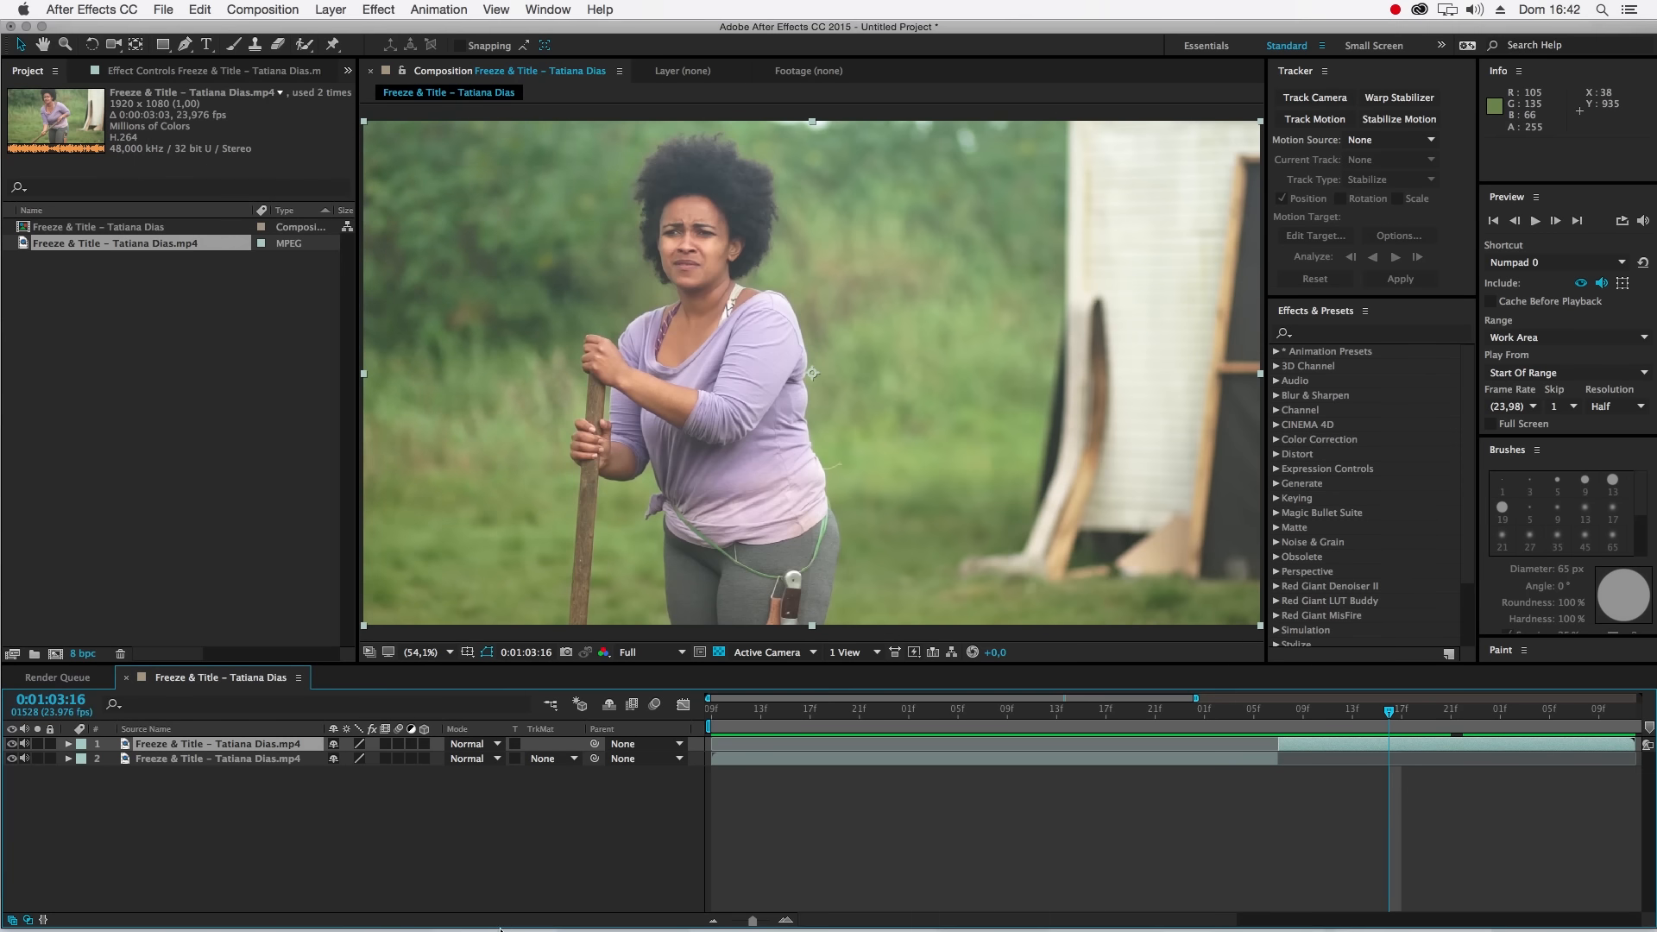
{"action": "left_click_drag", "start_coordinate": [753, 920], "coordinate": [730, 920]}
{"action": "left_click_drag", "start_coordinate": [1157, 744], "coordinate": [1602, 761]}
- Duplicate the clip's second segment and make the lower copy start at 0:01:03:07, directly after the first segment
{"action": "left_click_drag", "start_coordinate": [977, 711], "coordinate": [1010, 732]}
{"action": "left_click", "coordinate": [223, 760]}
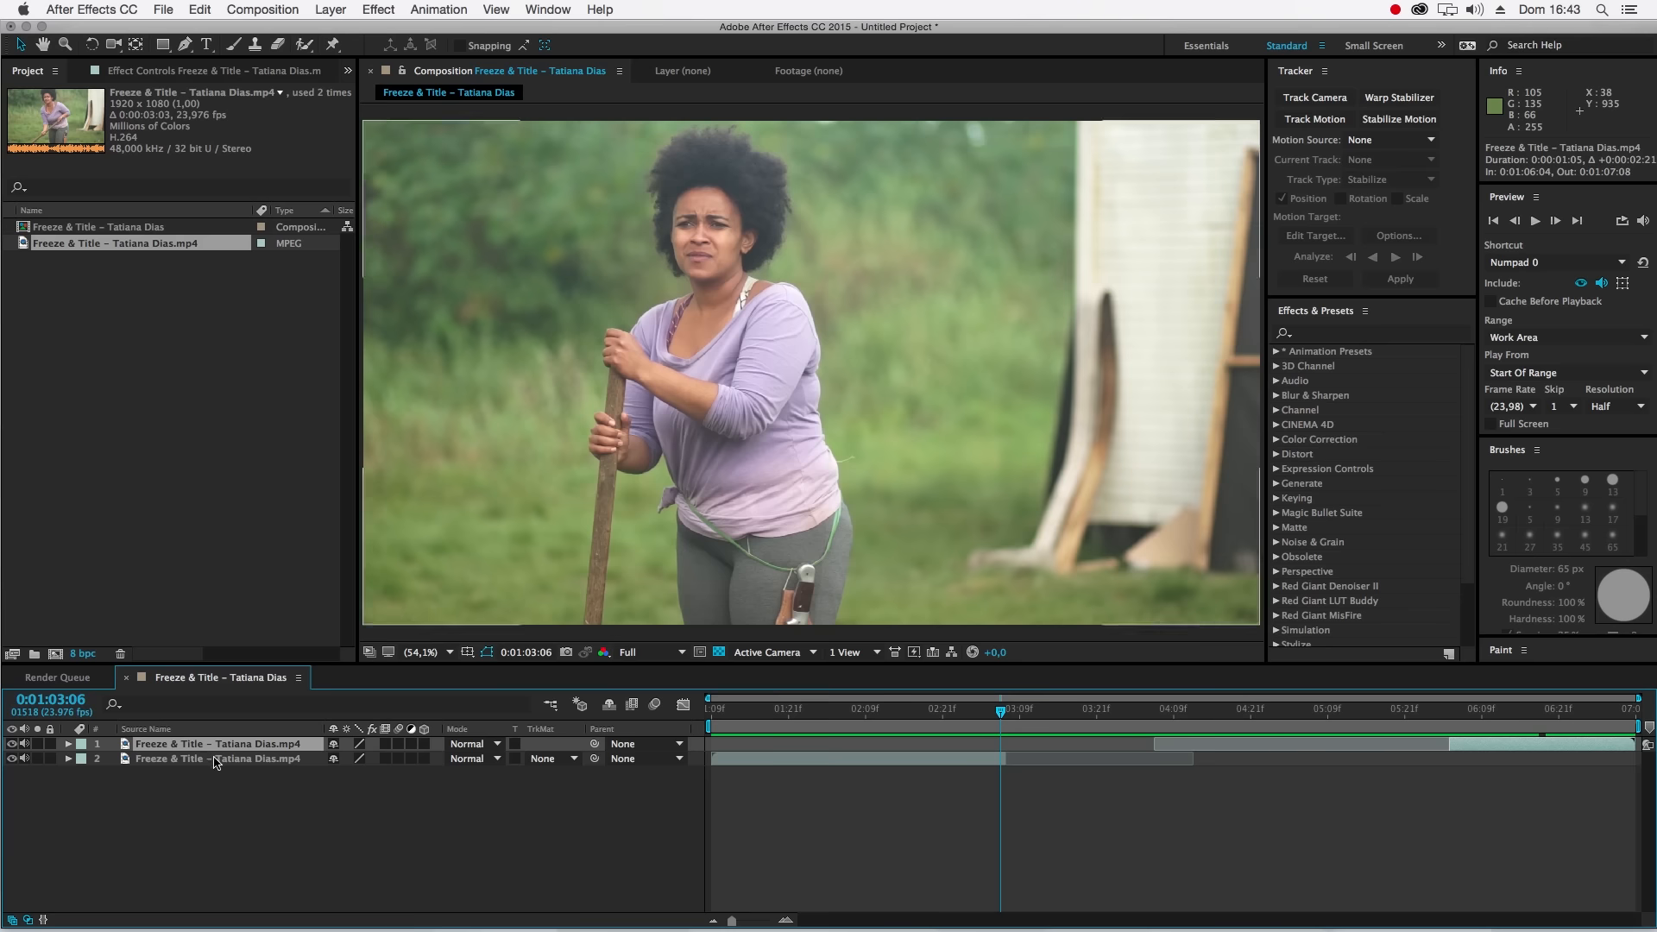
{"action": "left_click", "coordinate": [229, 746]}
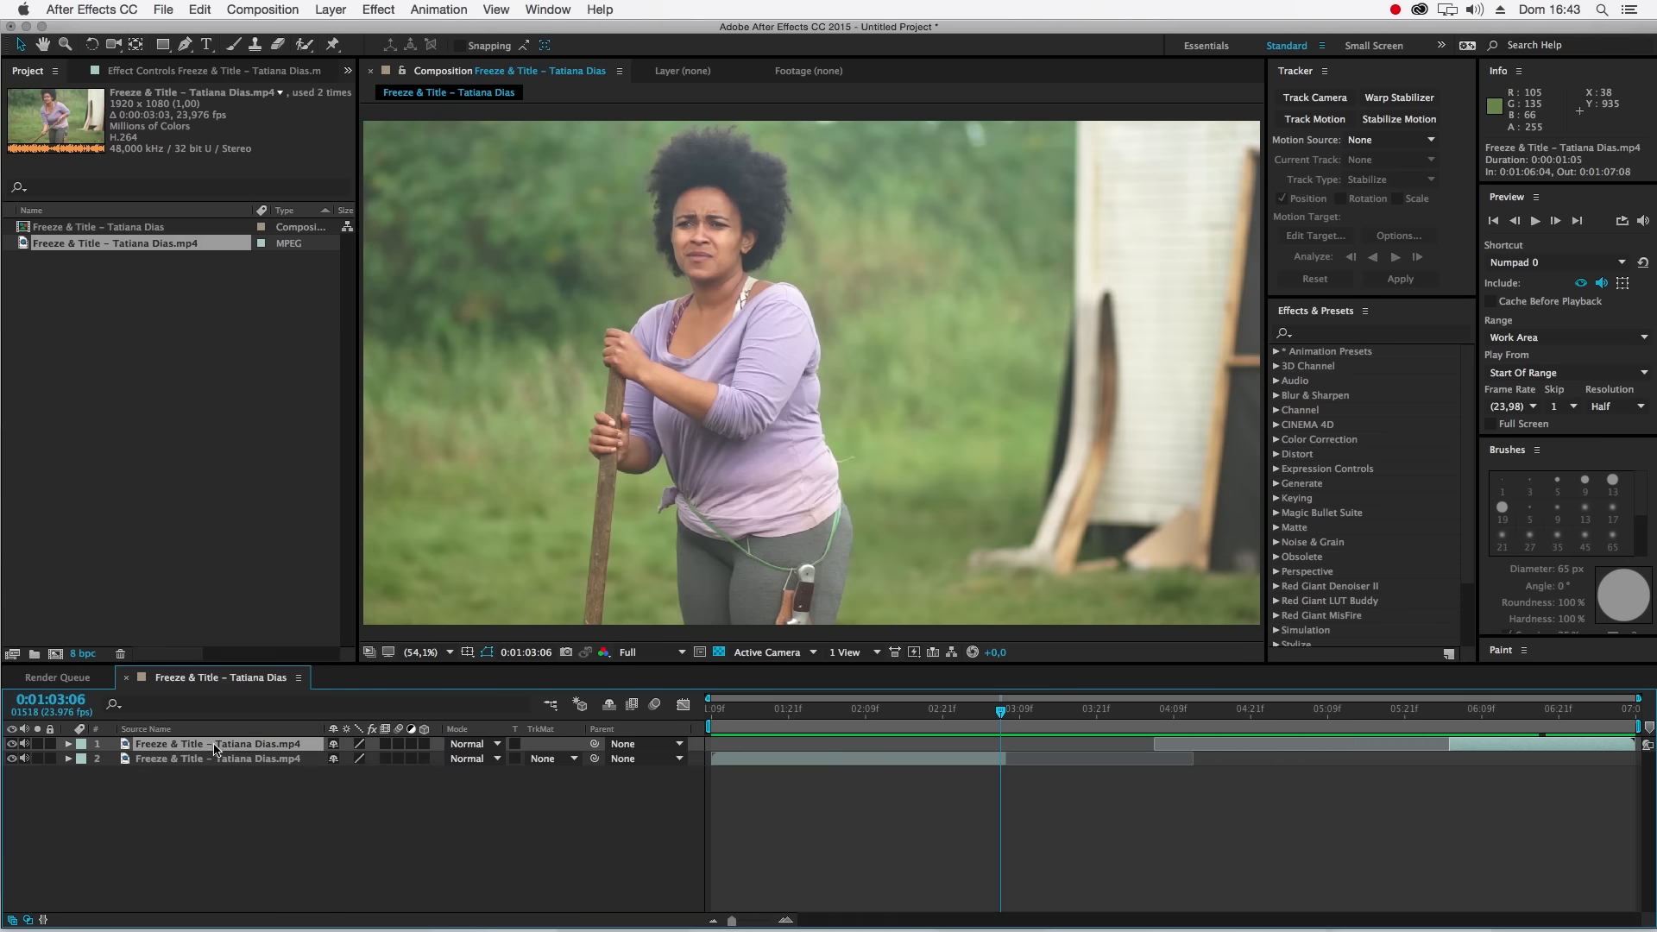
{"action": "key", "text": "super+d"}
{"action": "left_click", "coordinate": [218, 763]}
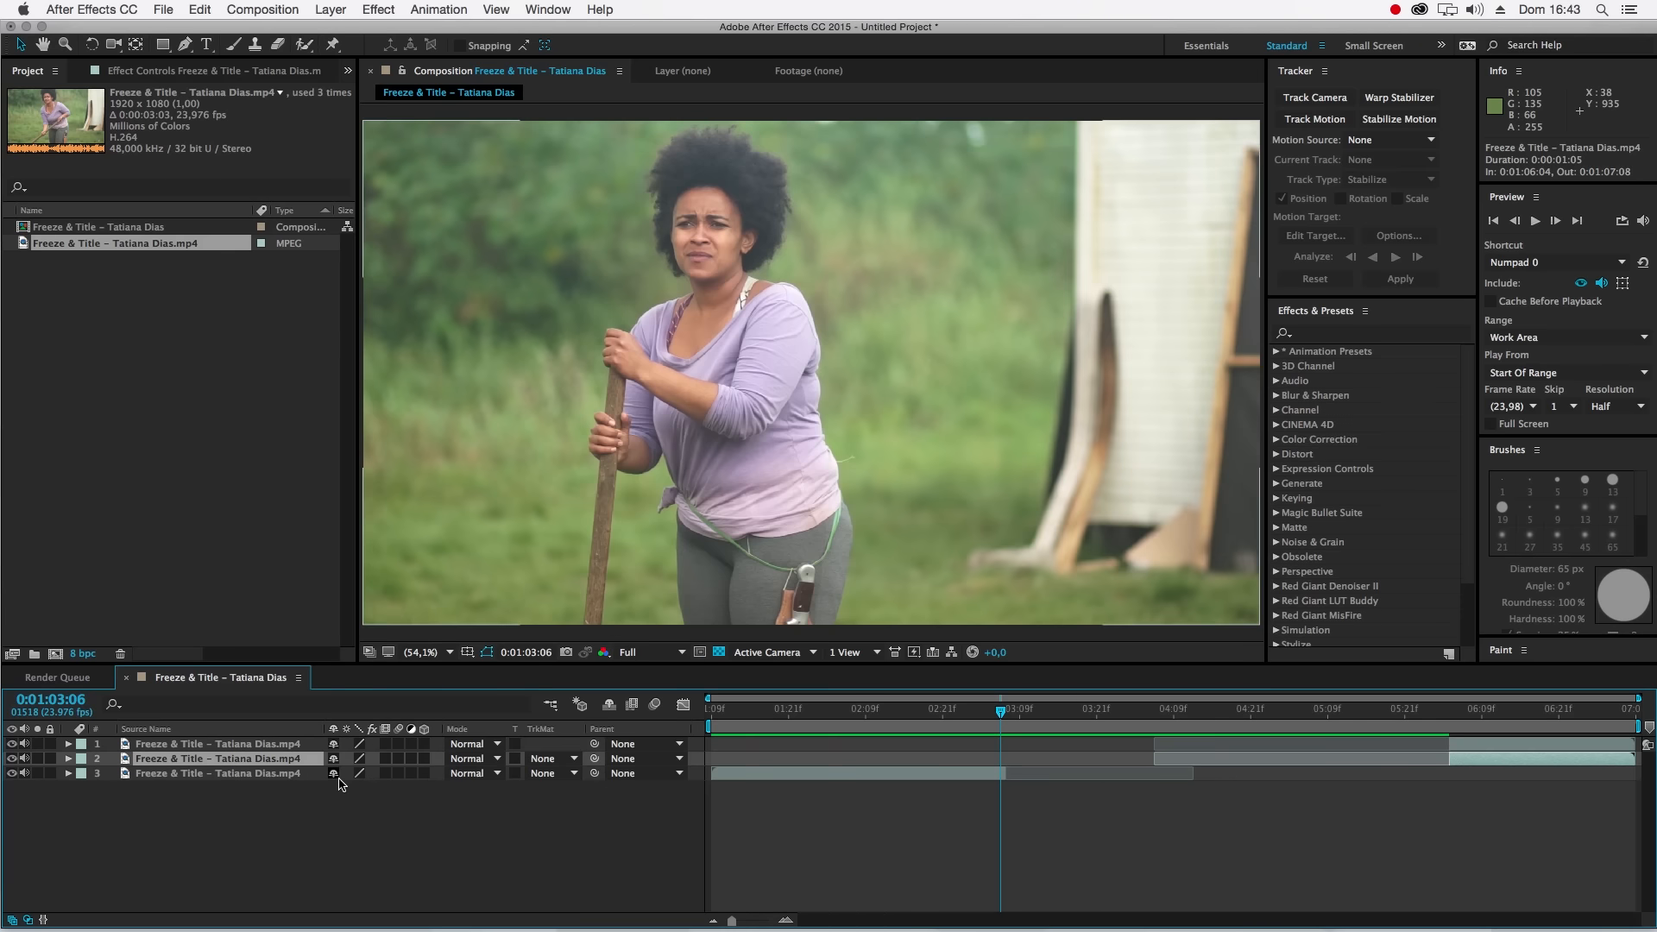
{"action": "key", "text": "super+Right"}
{"action": "key", "text": "bracketleft"}
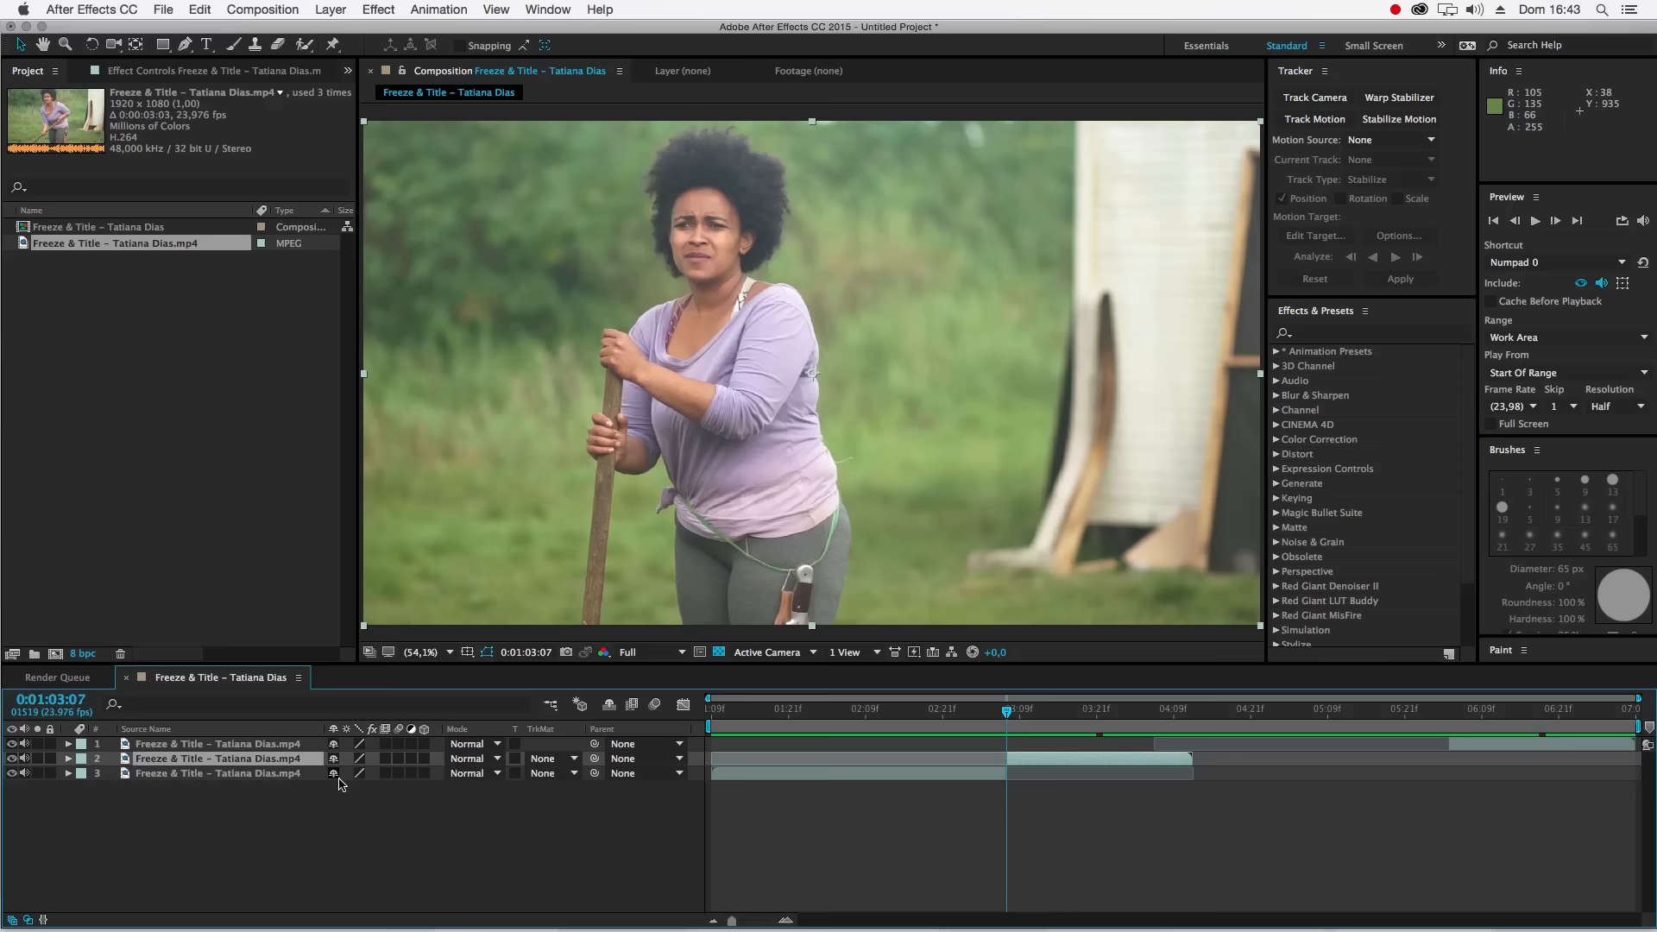
{"action": "left_click_drag", "start_coordinate": [943, 712], "coordinate": [1135, 728]}
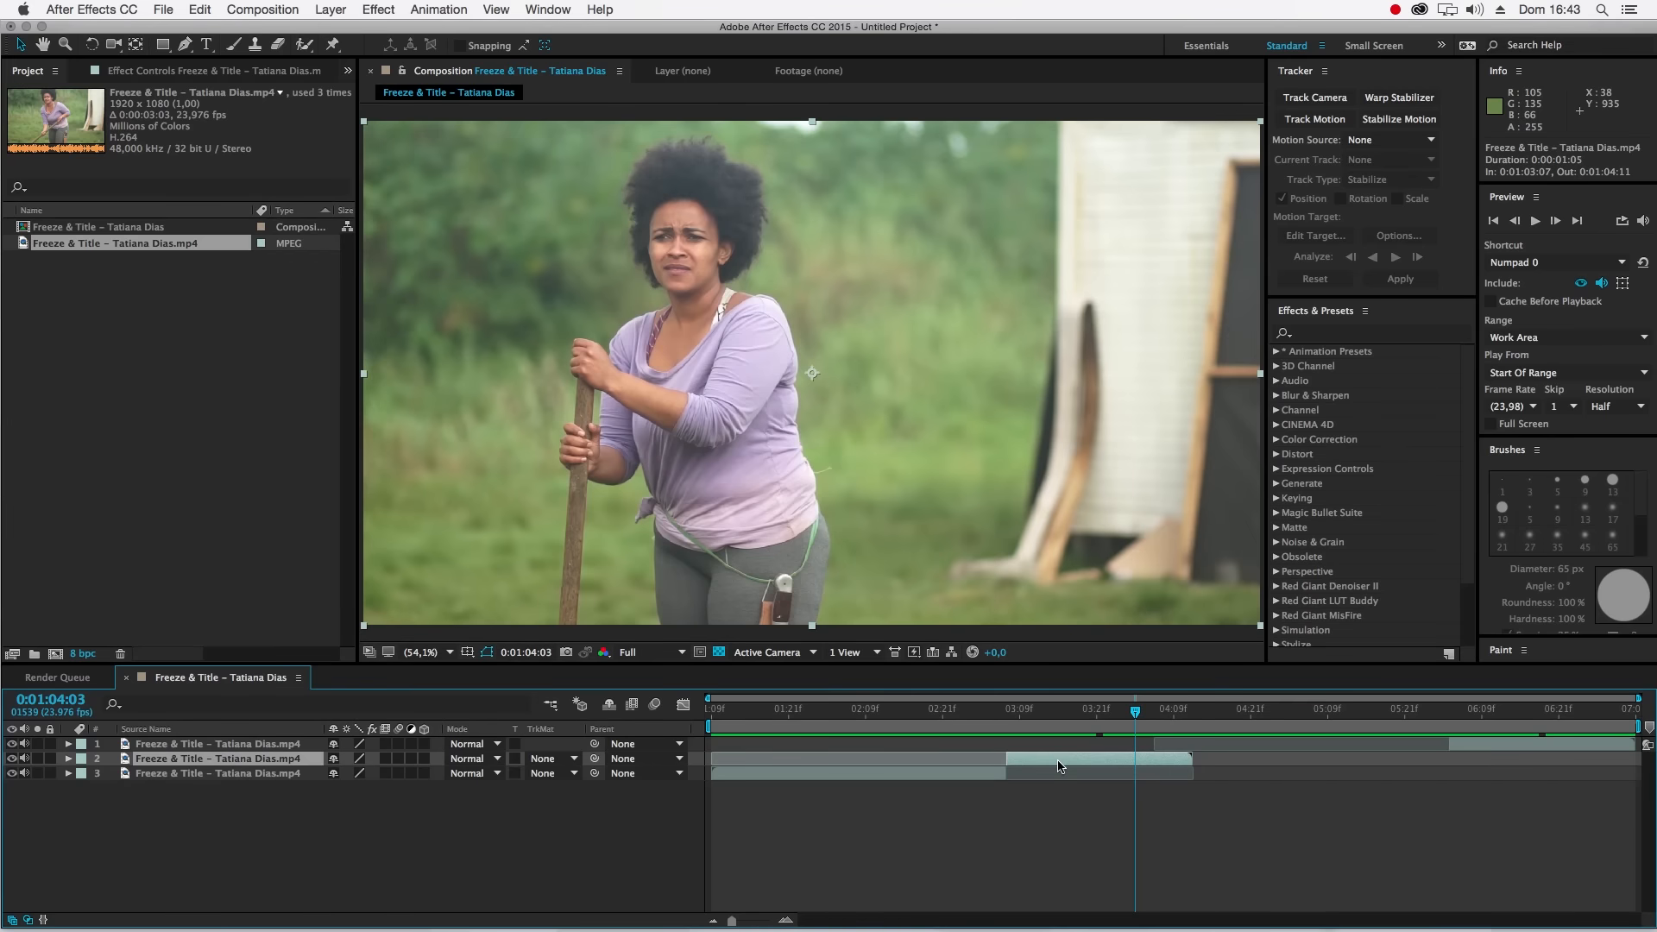
- Apply Freeze Frame to the middle clip segment at its first frame, 0:01:03:07
{"action": "left_click", "coordinate": [1011, 708]}
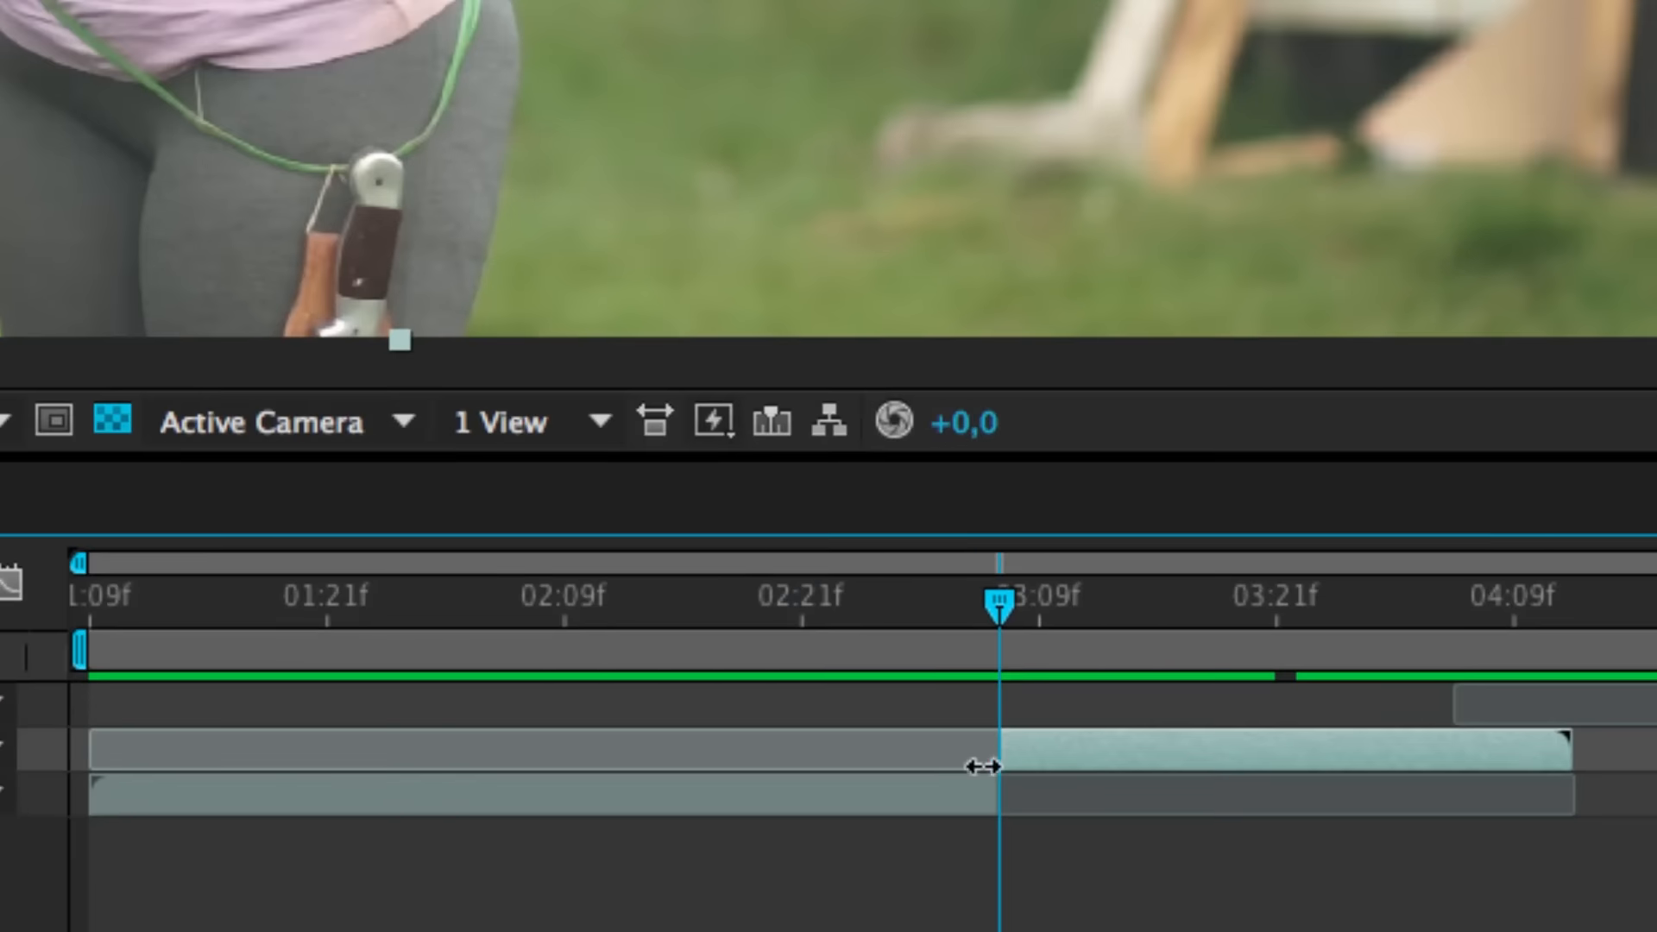
{"action": "right_click", "coordinate": [1050, 744]}
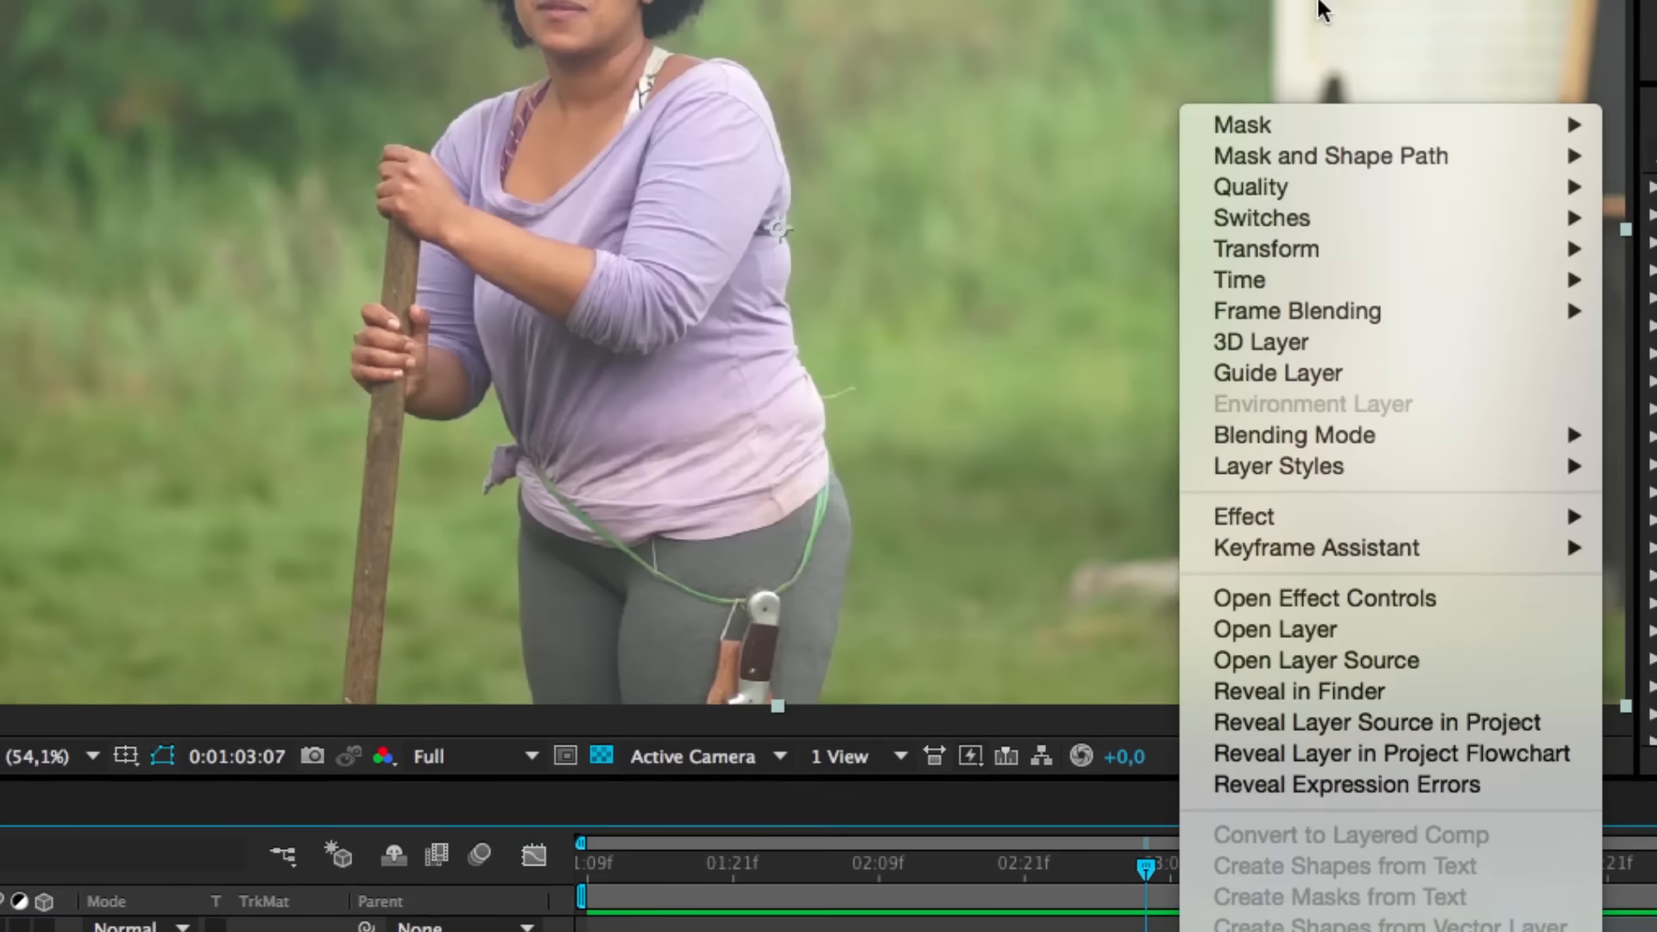
{"action": "mouse_move", "coordinate": [1266, 289]}
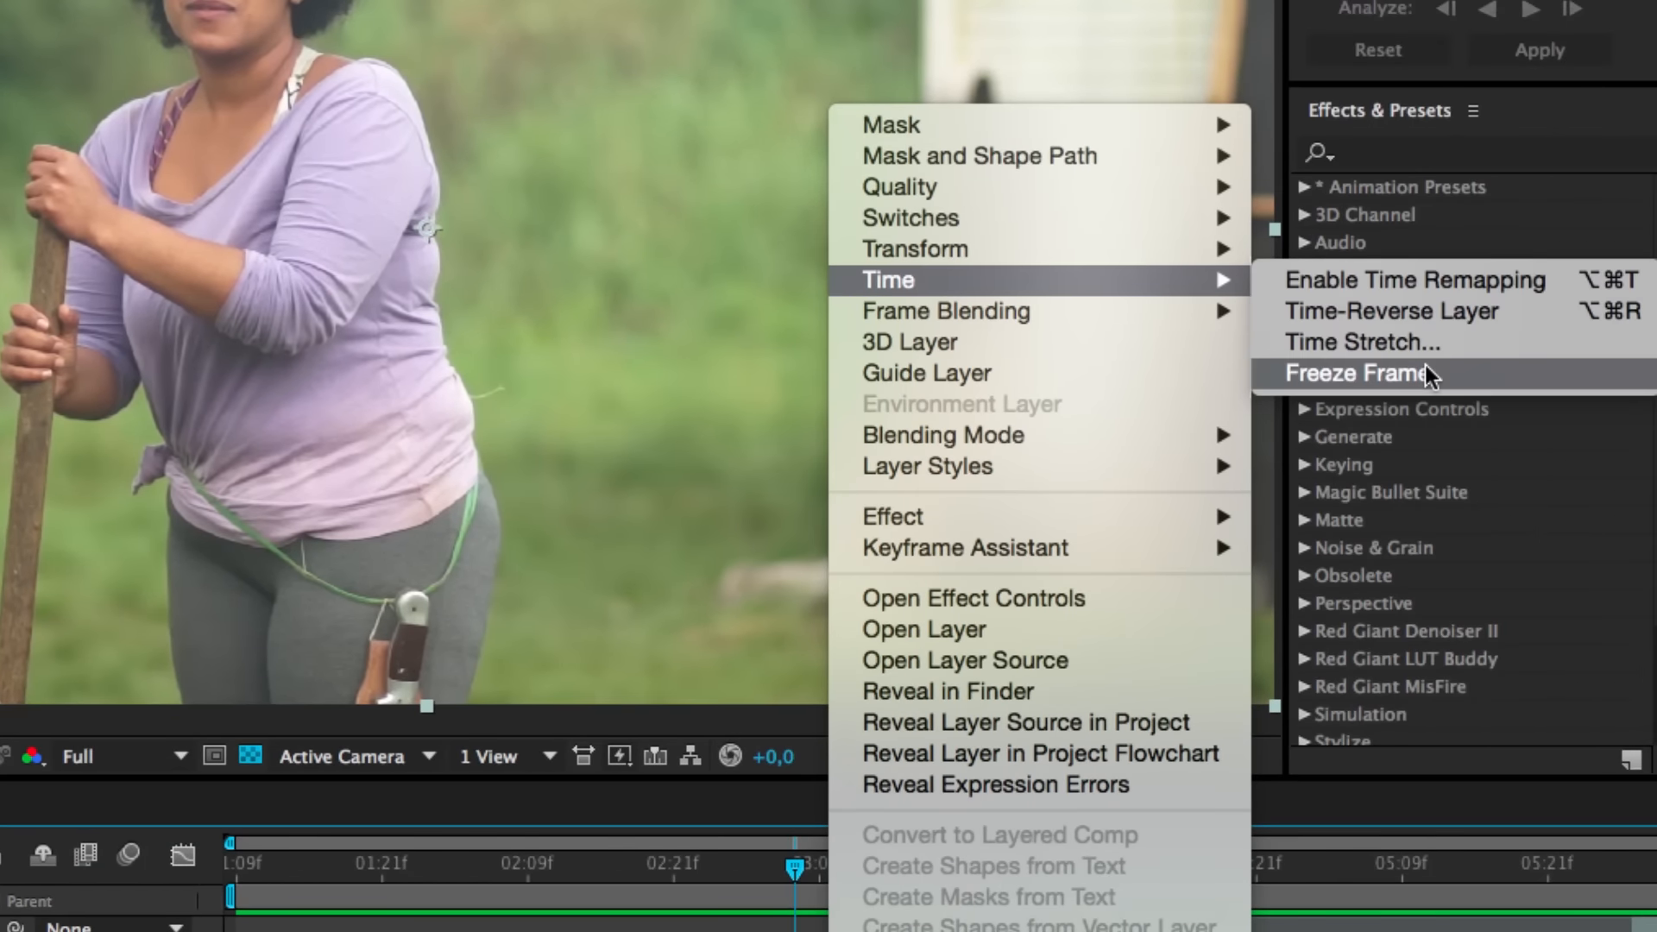
{"action": "left_click", "coordinate": [1426, 371]}
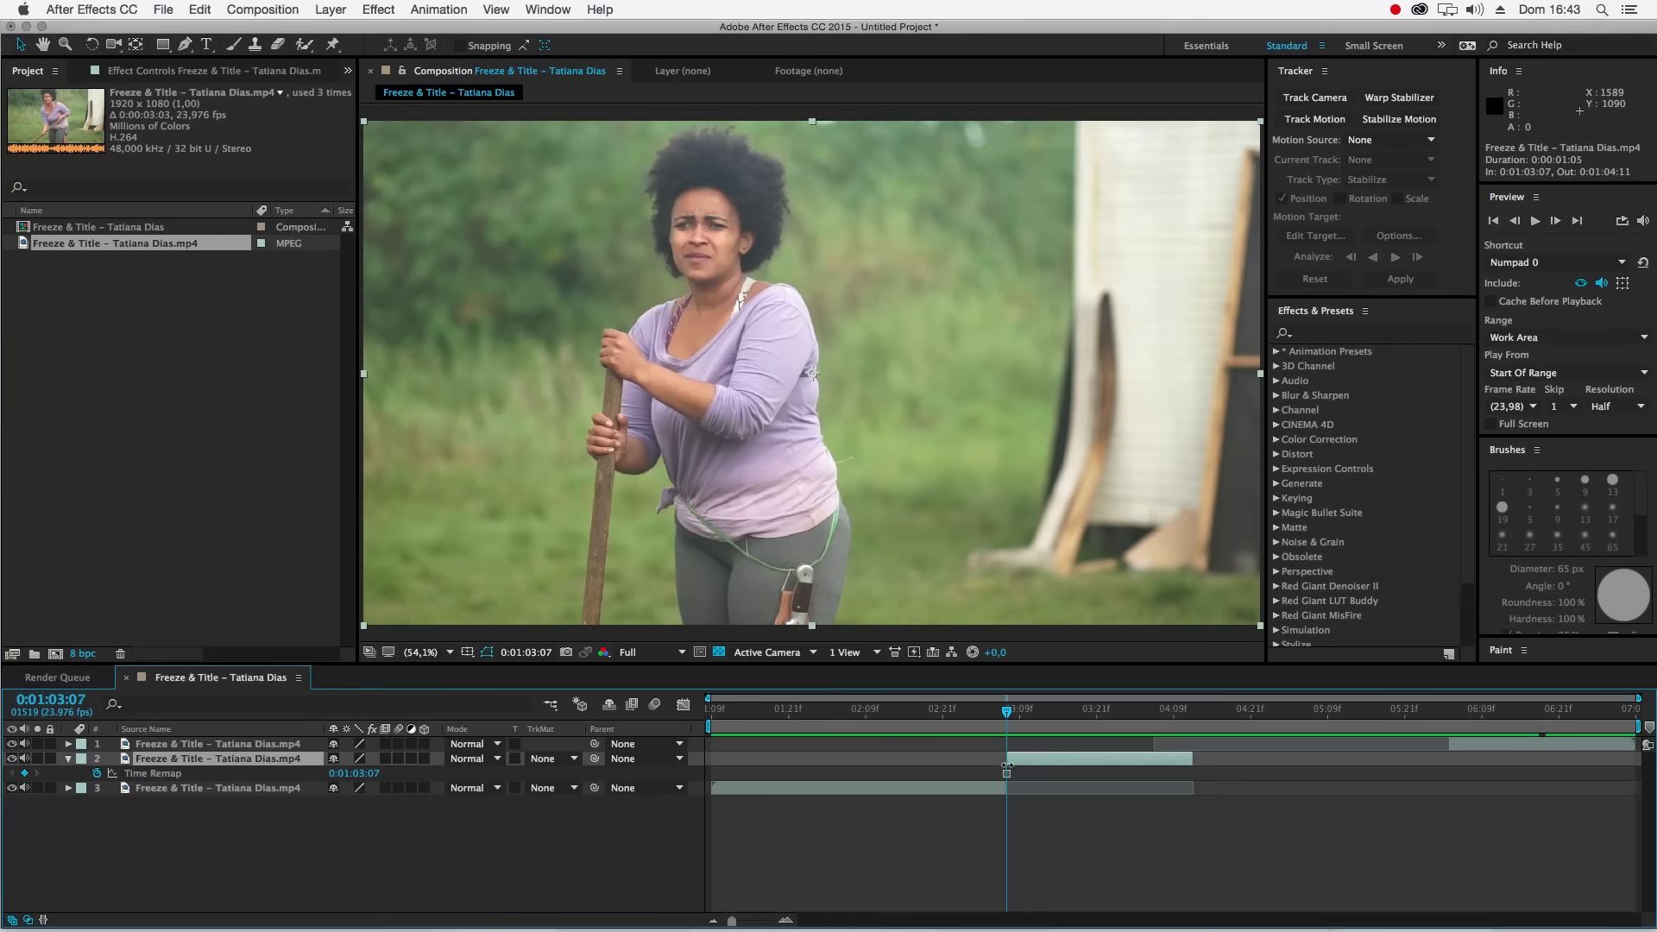
- Extend the frozen segment's out point to 0:01:06:03, filling the gap before the last segment, and duplicate the frozen layer
{"action": "left_click_drag", "start_coordinate": [1006, 714], "coordinate": [1121, 712]}
{"action": "left_click_drag", "start_coordinate": [1191, 761], "coordinate": [1449, 761]}
{"action": "left_click_drag", "start_coordinate": [1090, 713], "coordinate": [1074, 766]}
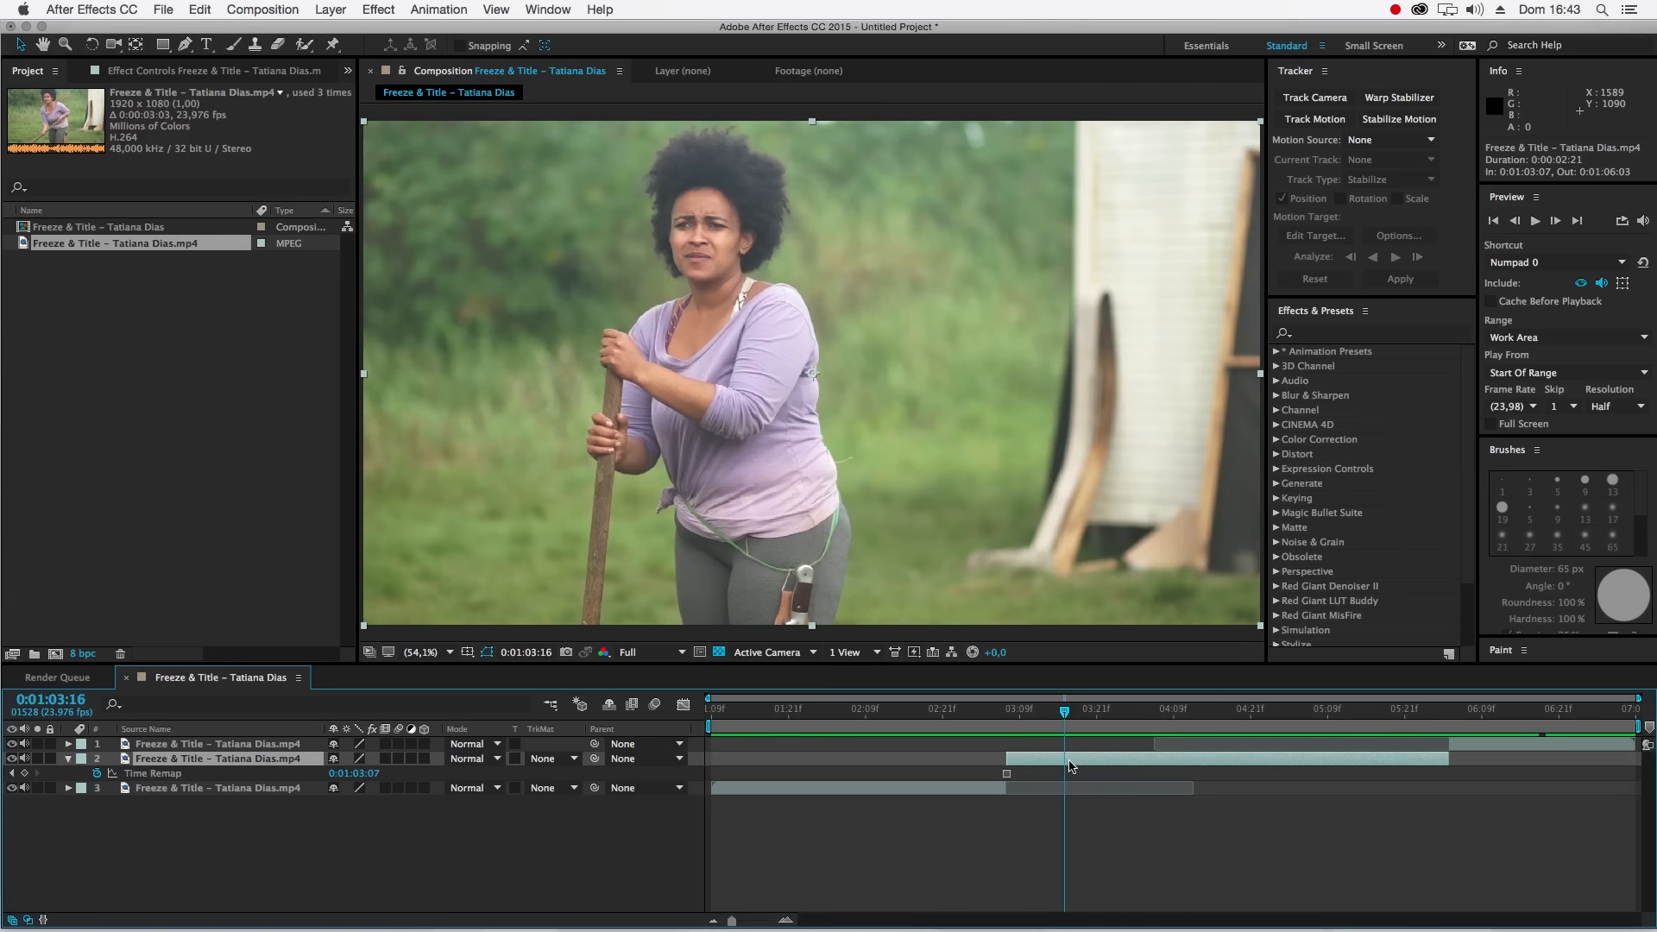
{"action": "key", "text": "super+d"}
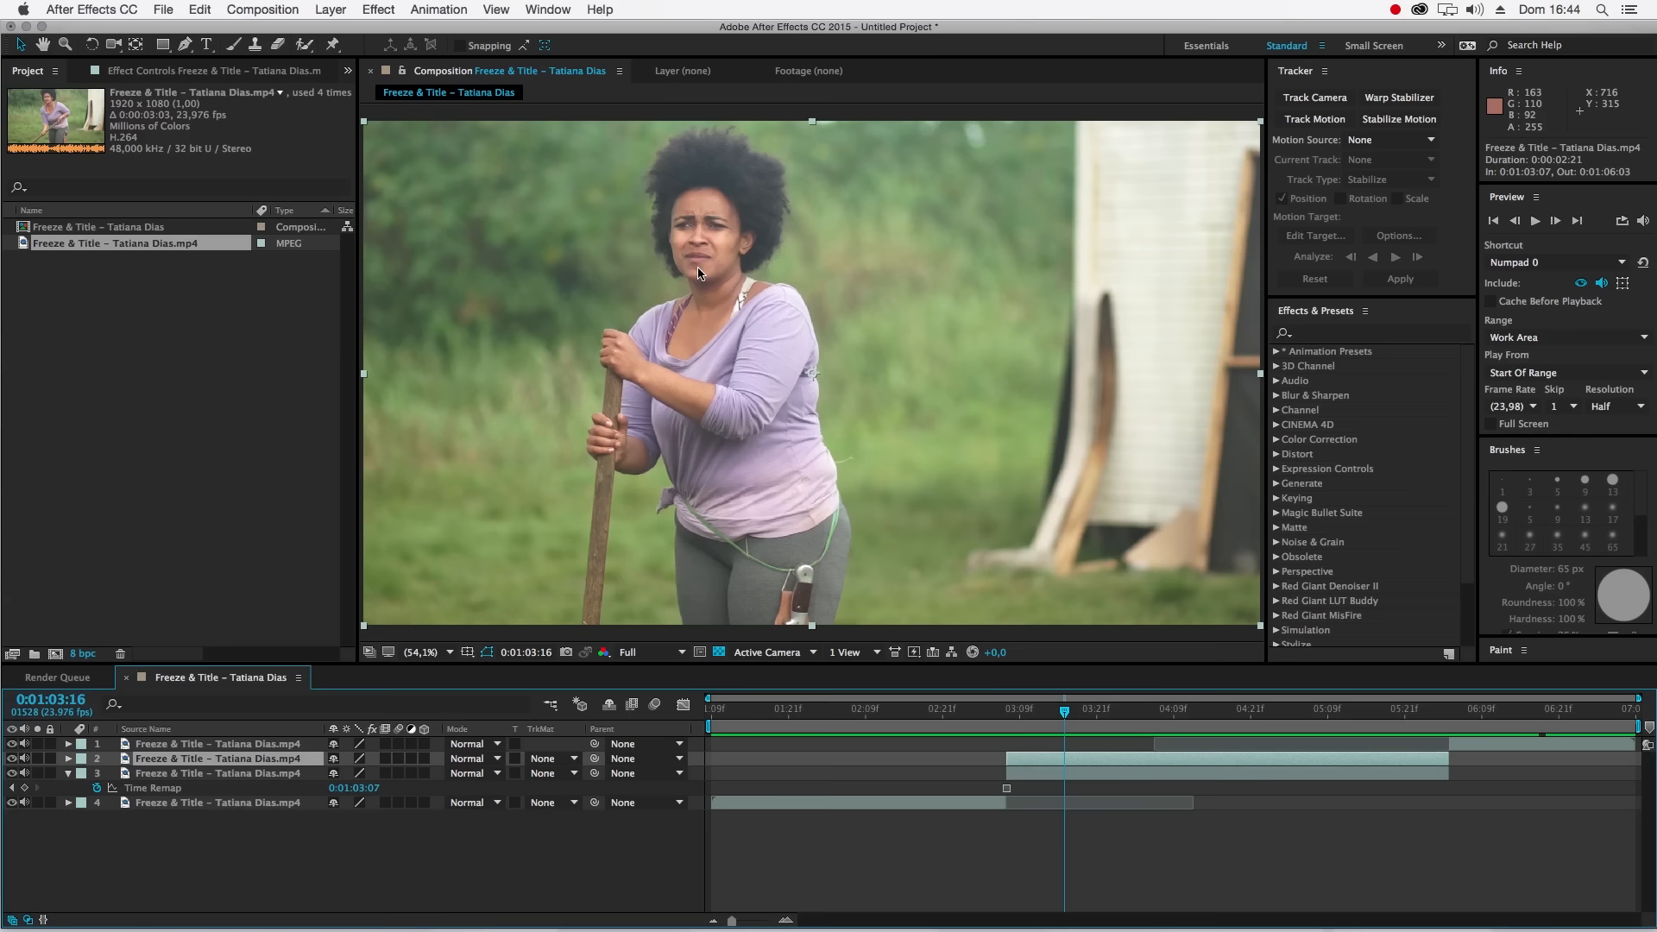
{"action": "left_click_drag", "start_coordinate": [1068, 709], "coordinate": [1167, 734]}
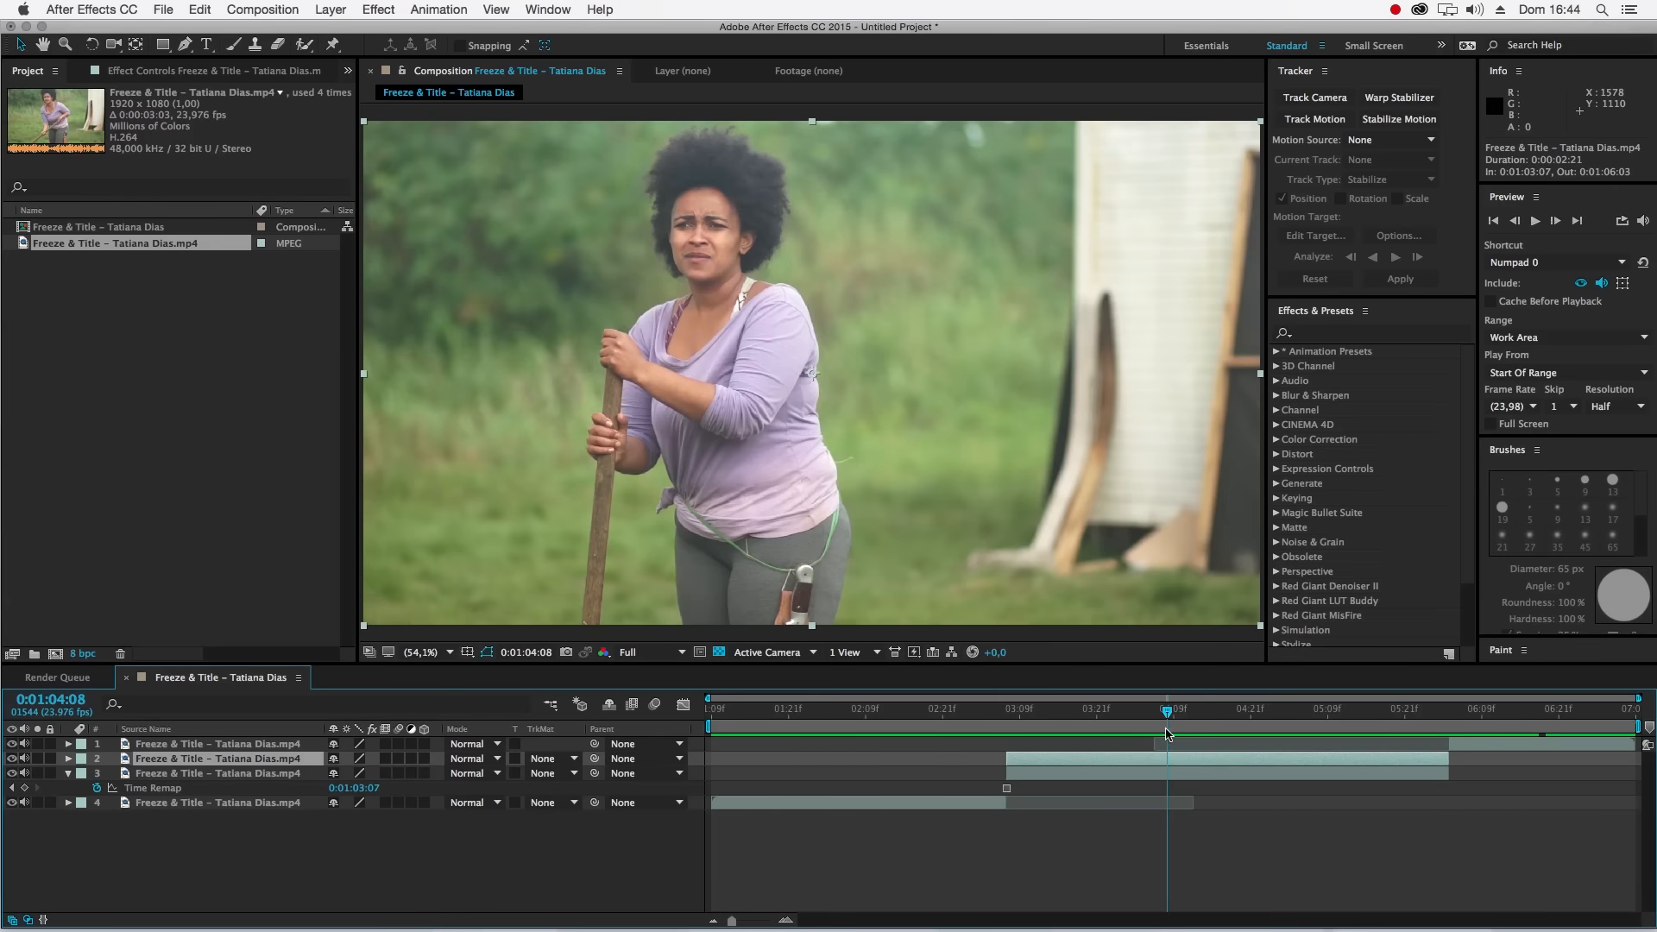
{"action": "left_click", "coordinate": [201, 10]}
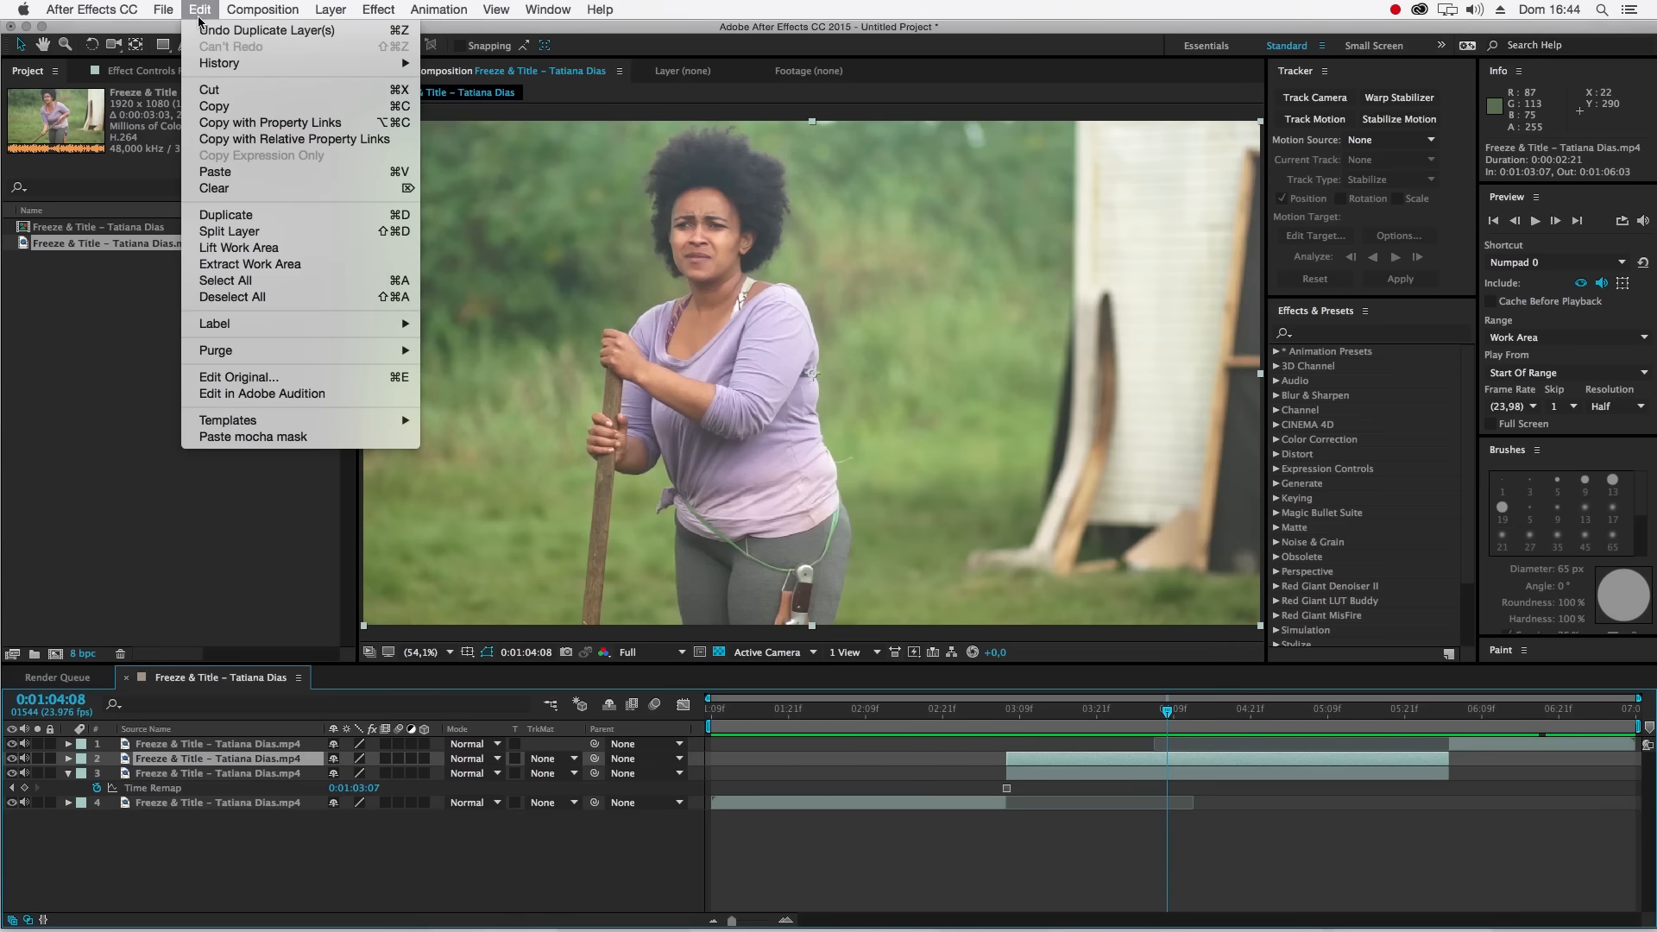
{"action": "mouse_move", "coordinate": [264, 17]}
{"action": "mouse_move", "coordinate": [384, 219]}
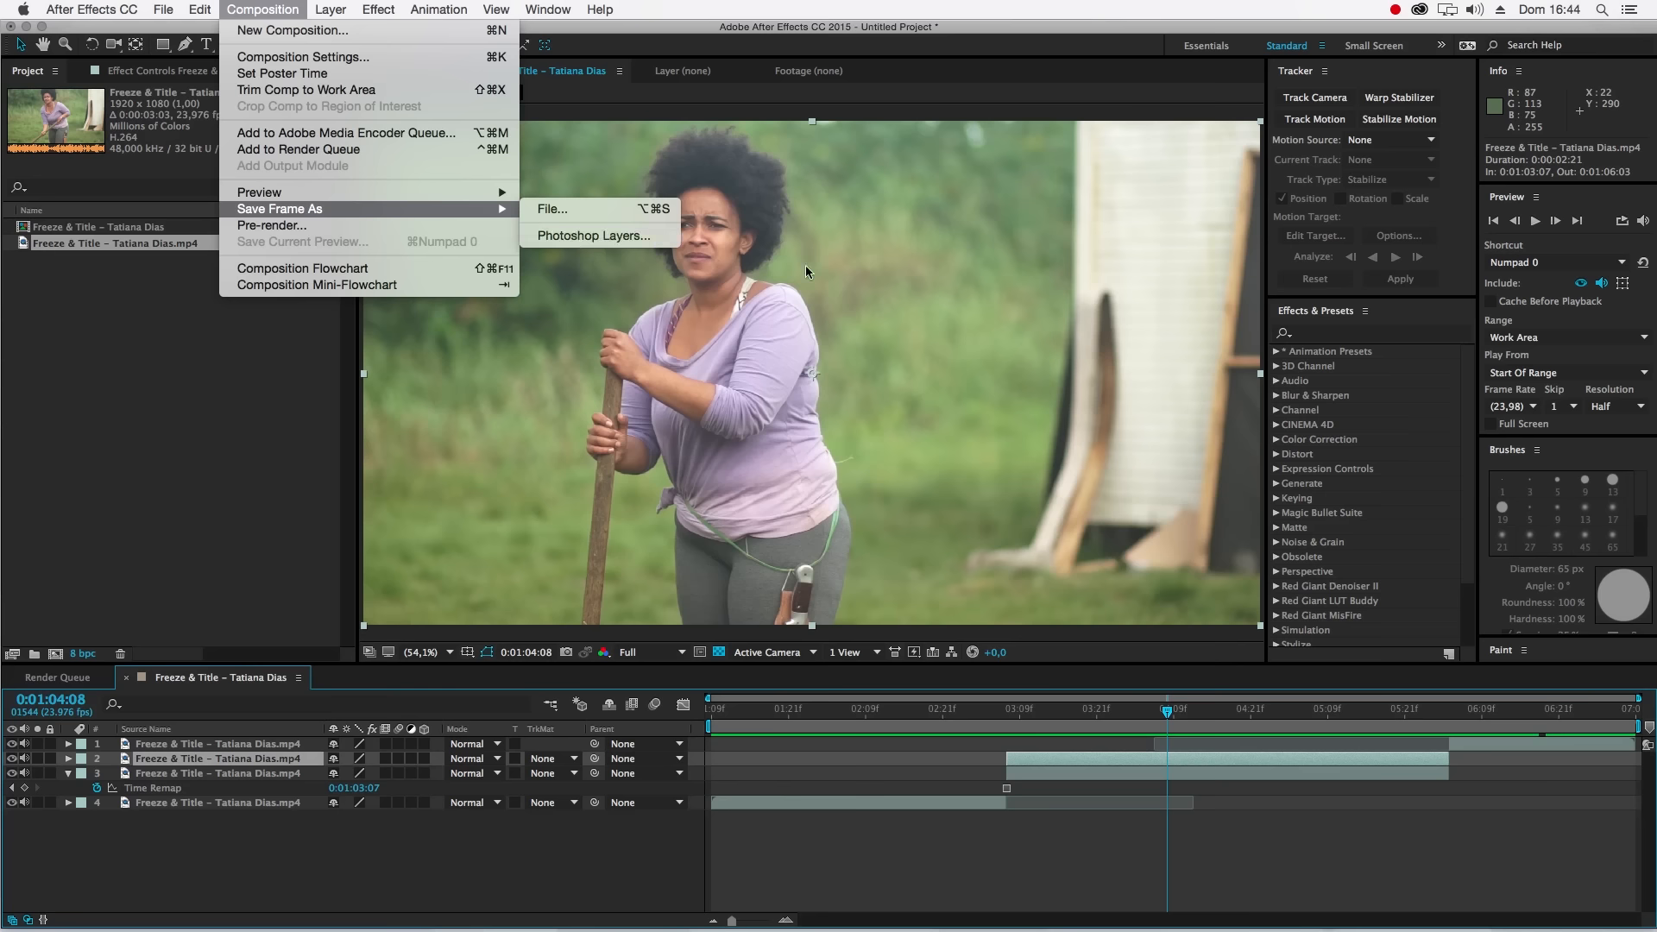
{"action": "left_click", "coordinate": [574, 701]}
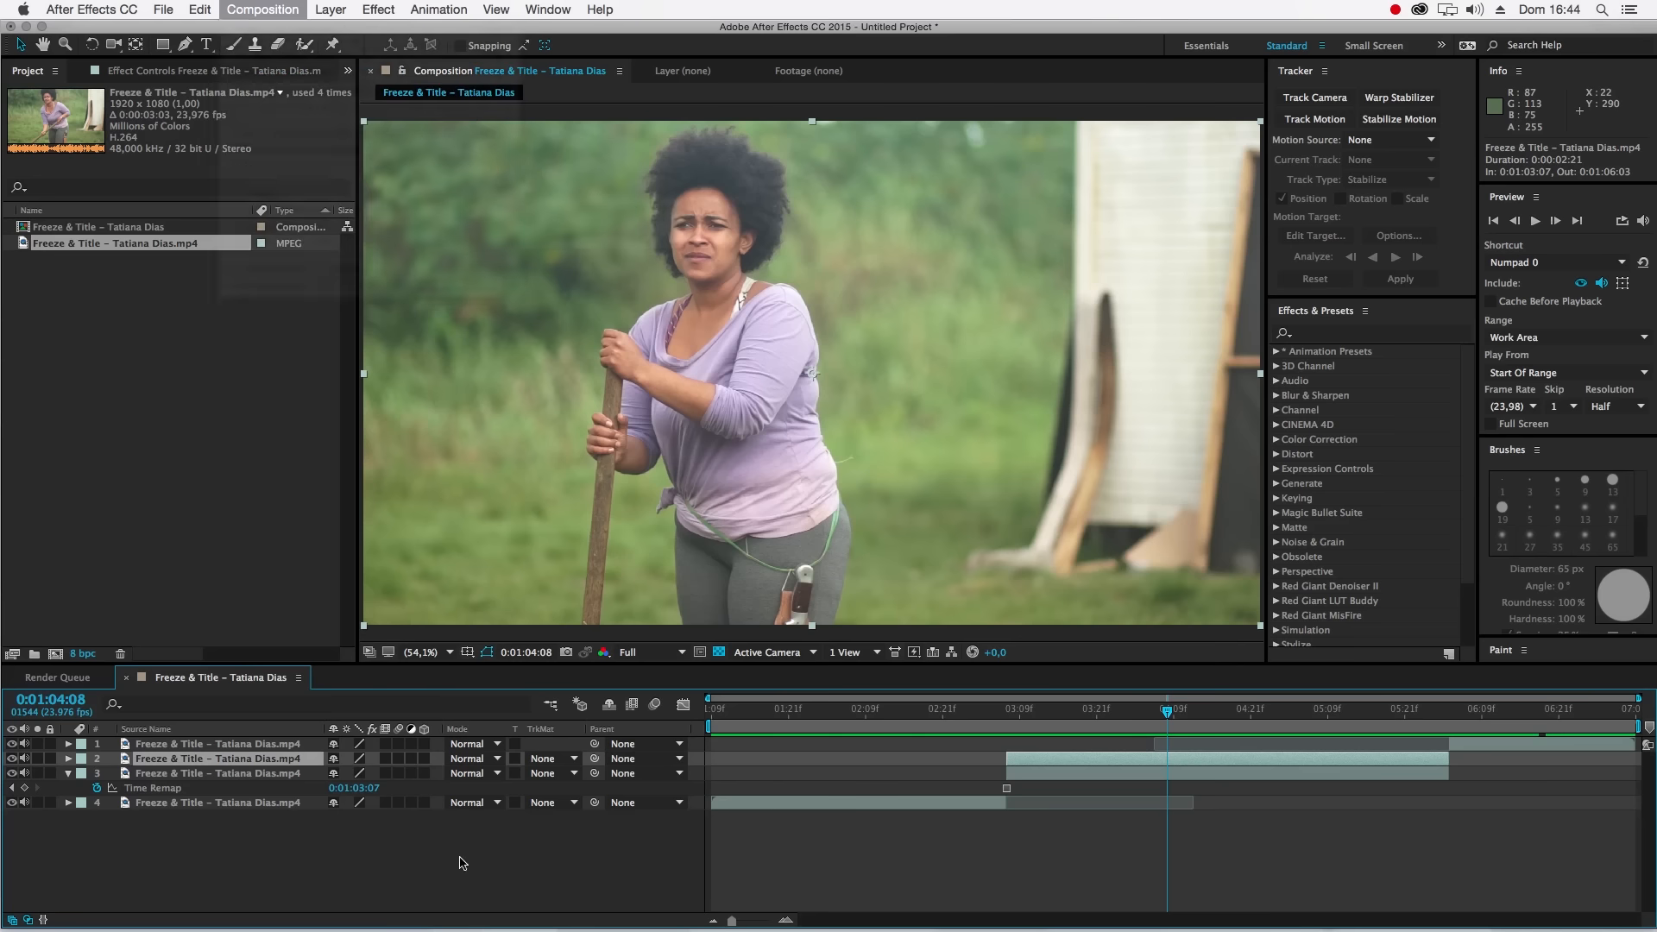
- Open the upper frozen copy in its own layer view and set up the Roto Brush with a 90 px diameter
{"action": "double_click", "coordinate": [1069, 761]}
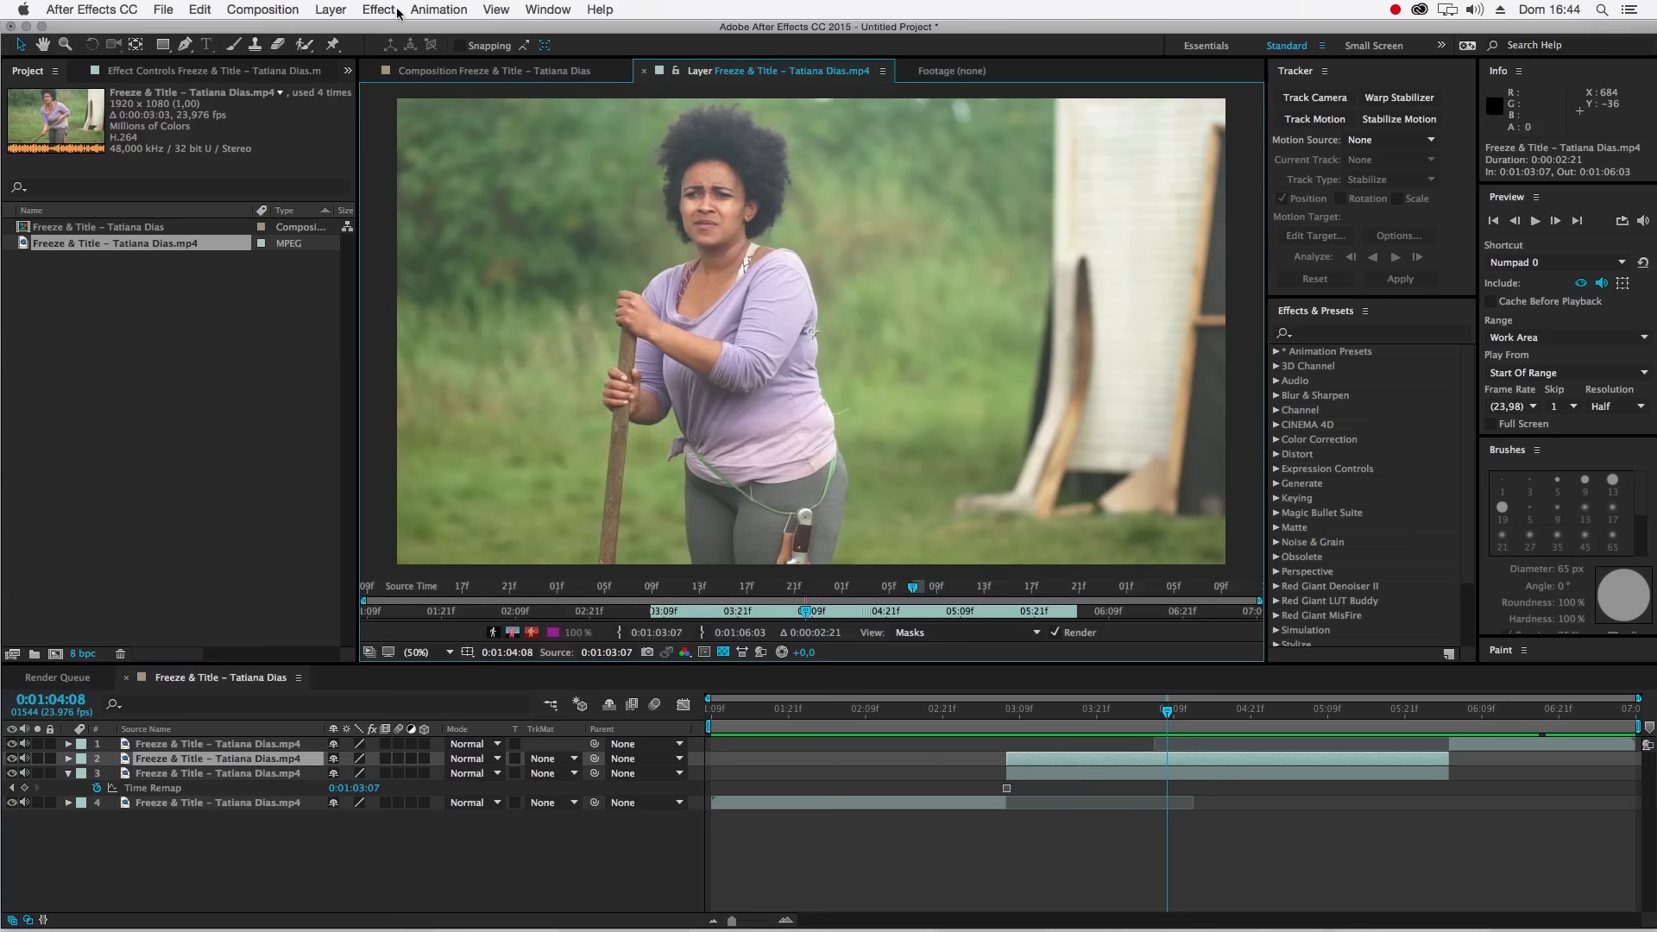
{"action": "left_click", "coordinate": [329, 14]}
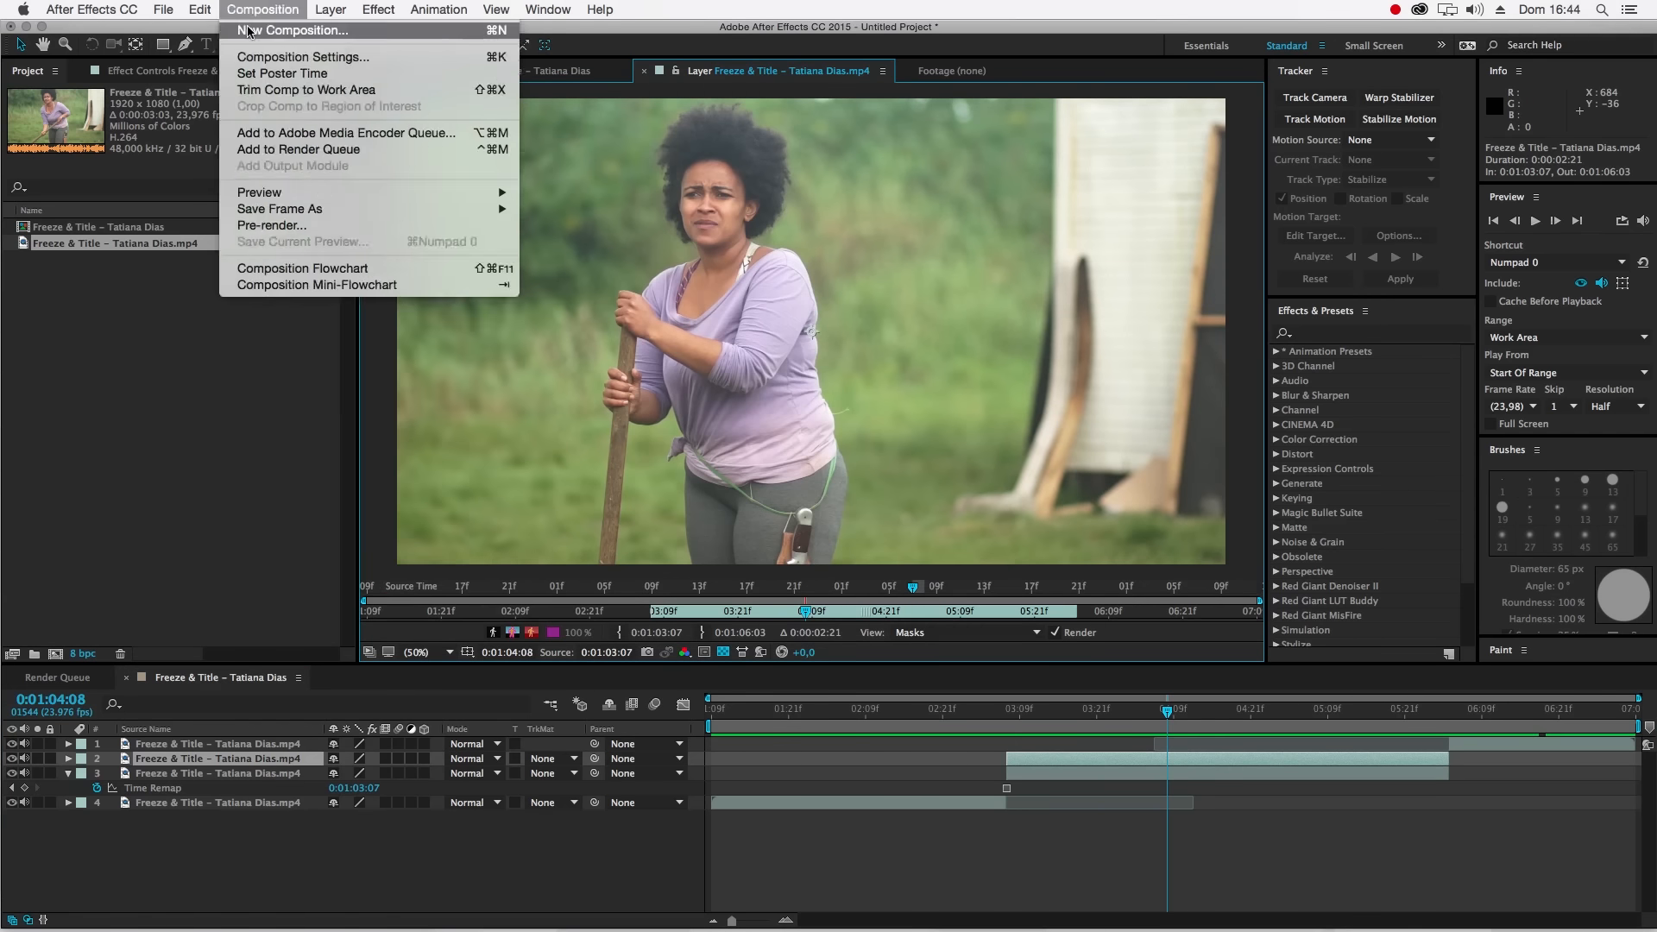
{"action": "left_click", "coordinate": [638, 25]}
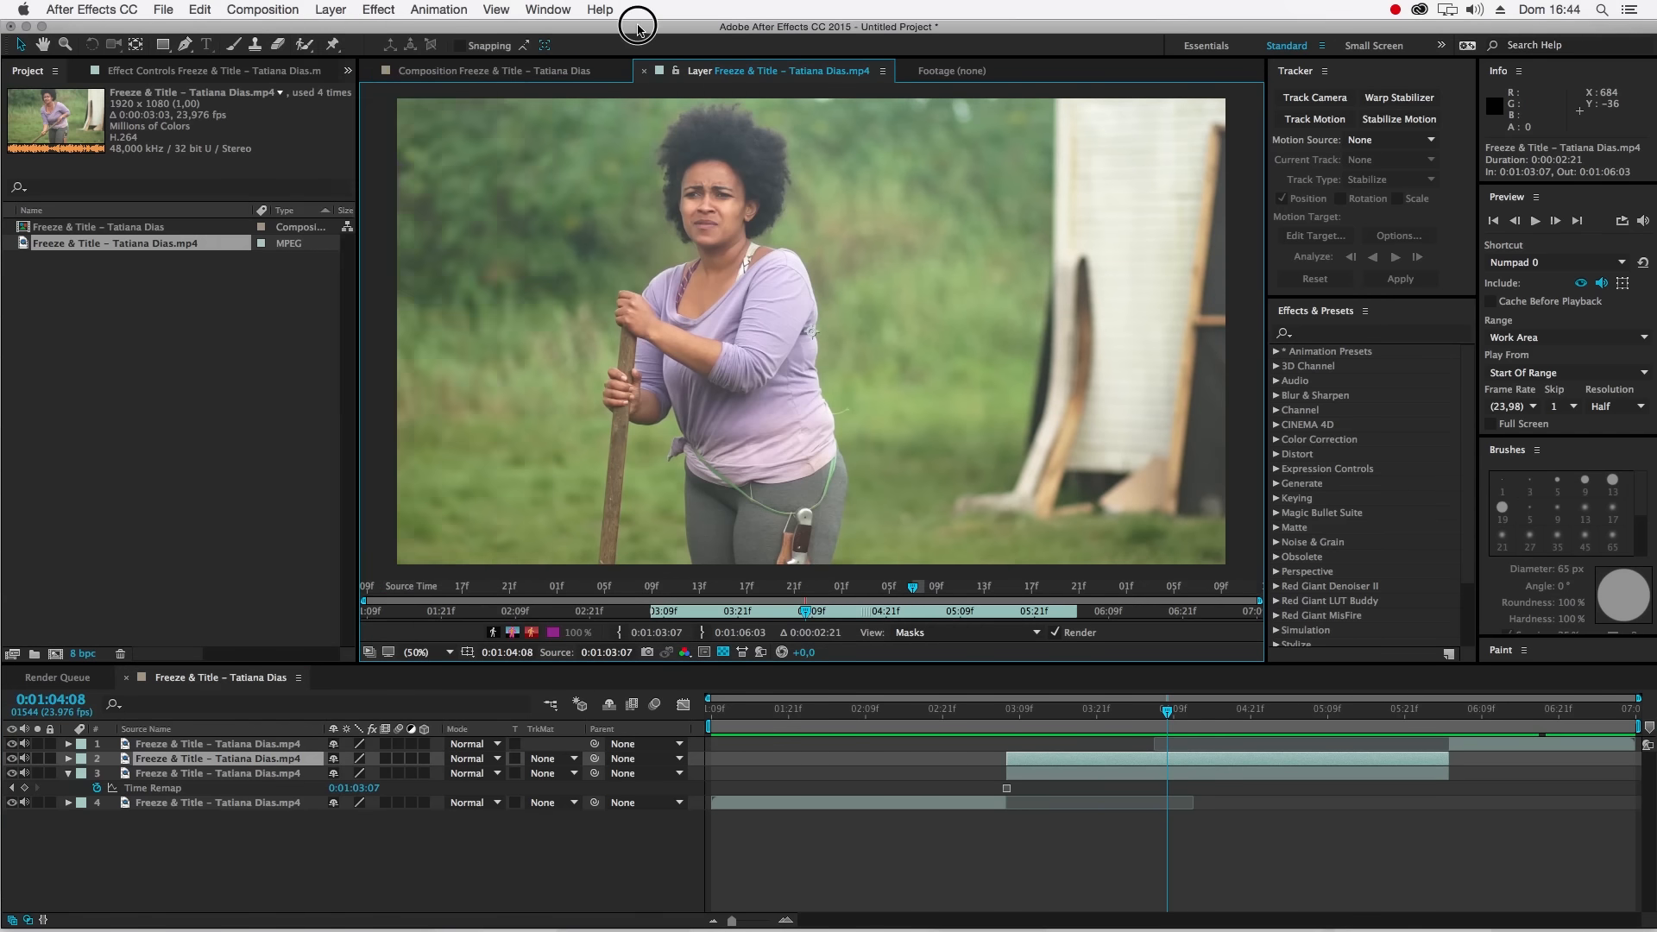
{"action": "left_click", "coordinate": [299, 47]}
{"action": "scroll", "coordinate": [706, 199], "scroll_direction": "up", "scroll_amount": 3}
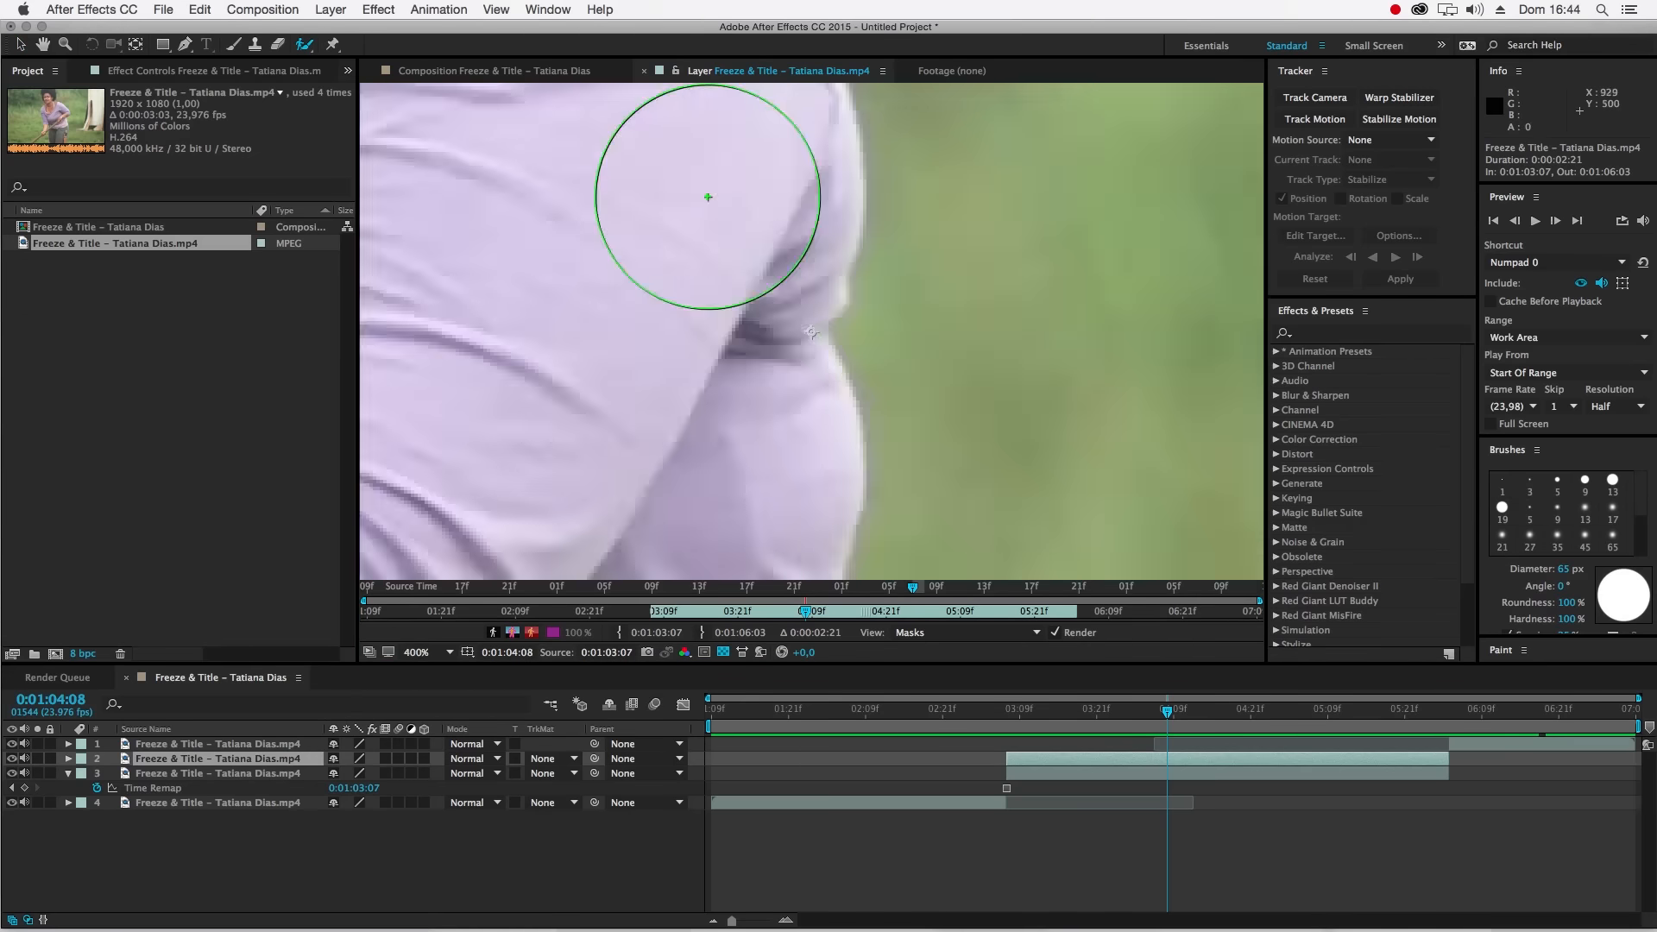
{"action": "scroll", "coordinate": [705, 197], "scroll_direction": "down", "scroll_amount": 2}
{"action": "mouse_move", "coordinate": [631, 211]}
{"action": "left_mouse_down"}
{"action": "mouse_move", "coordinate": [674, 211]}
{"action": "mouse_move", "coordinate": [652, 210]}
{"action": "mouse_move", "coordinate": [679, 250]}
{"action": "mouse_move", "coordinate": [825, 388]}
{"action": "left_mouse_up"}
{"action": "key", "text": "space"}
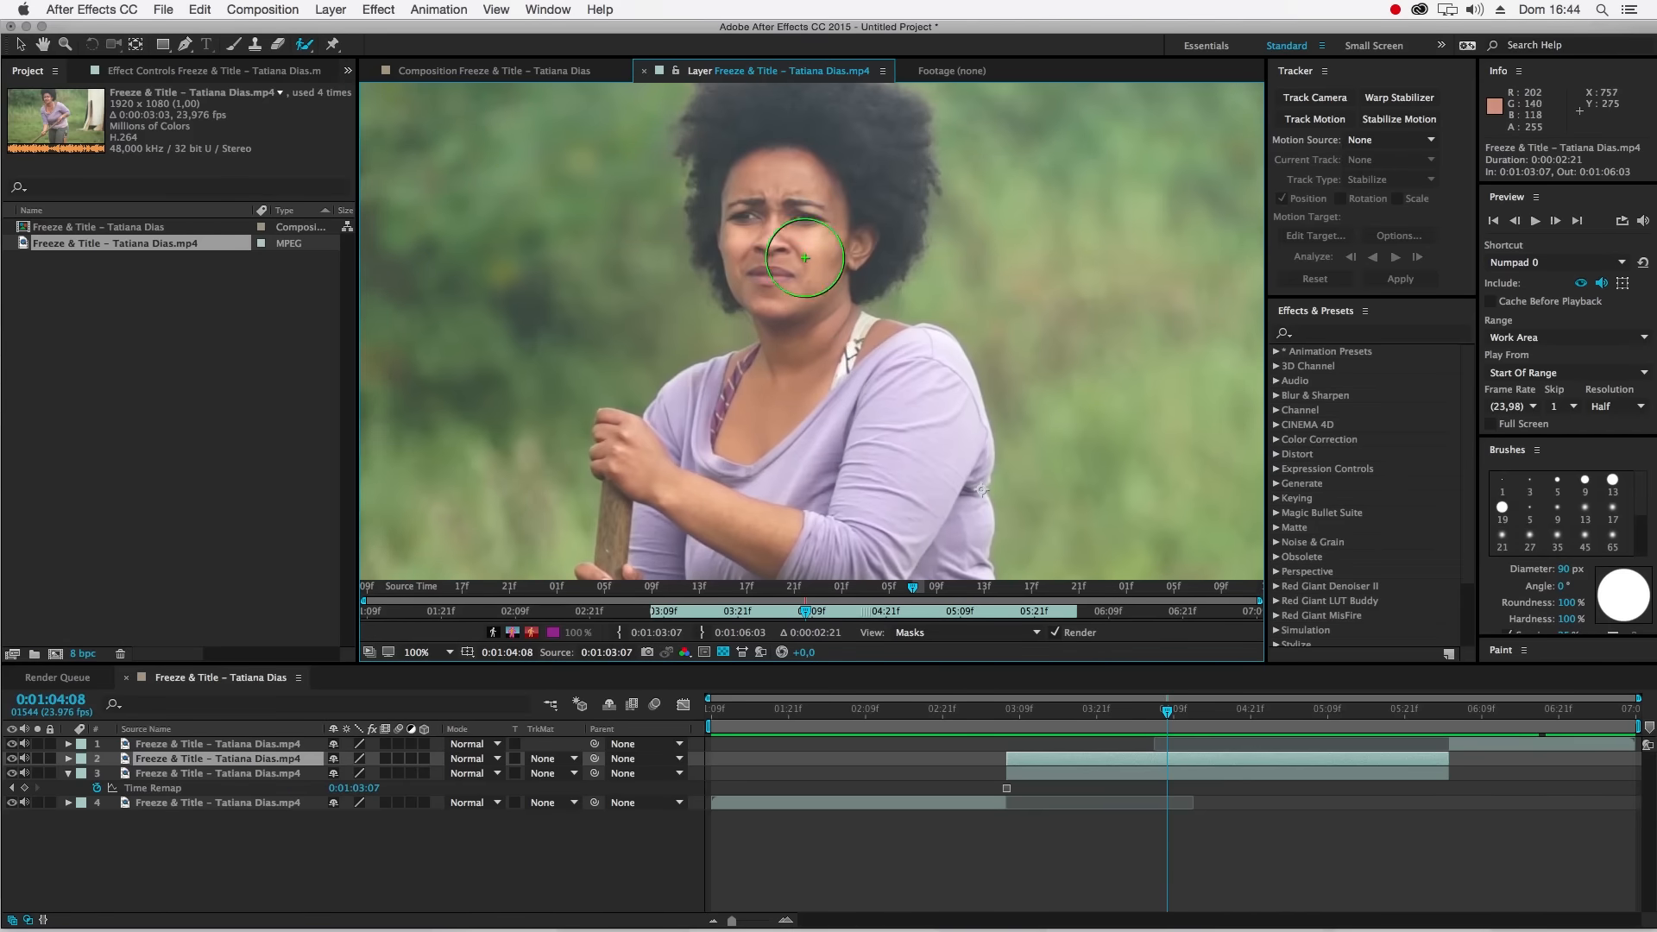
- Select the woman's face and hair with Roto Brush foreground strokes, and subtract the excess background above the hair with a 9 px brush
{"action": "left_click_drag", "start_coordinate": [774, 211], "coordinate": [767, 323]}
{"action": "mouse_move", "coordinate": [763, 259]}
{"action": "left_mouse_down"}
{"action": "mouse_move", "coordinate": [764, 341]}
{"action": "mouse_move", "coordinate": [743, 218]}
{"action": "mouse_move", "coordinate": [880, 277]}
{"action": "mouse_move", "coordinate": [836, 285]}
{"action": "left_mouse_up"}
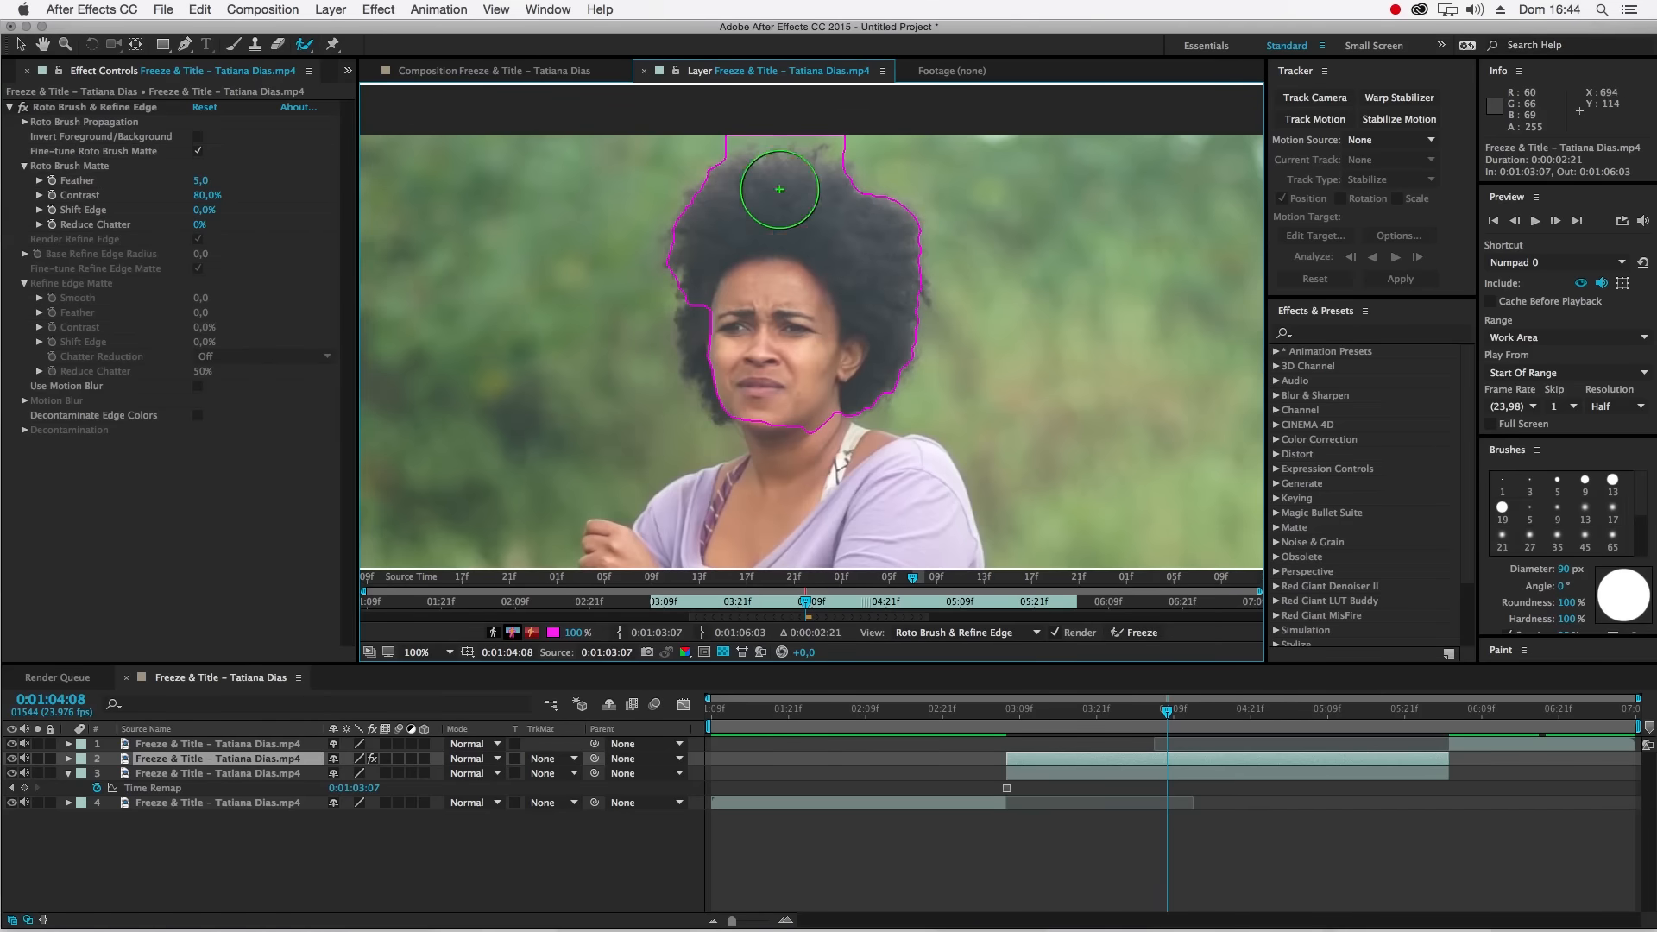
{"action": "mouse_move", "coordinate": [732, 318]}
{"action": "left_mouse_down"}
{"action": "mouse_move", "coordinate": [758, 377]}
{"action": "mouse_move", "coordinate": [732, 307]}
{"action": "left_mouse_up"}
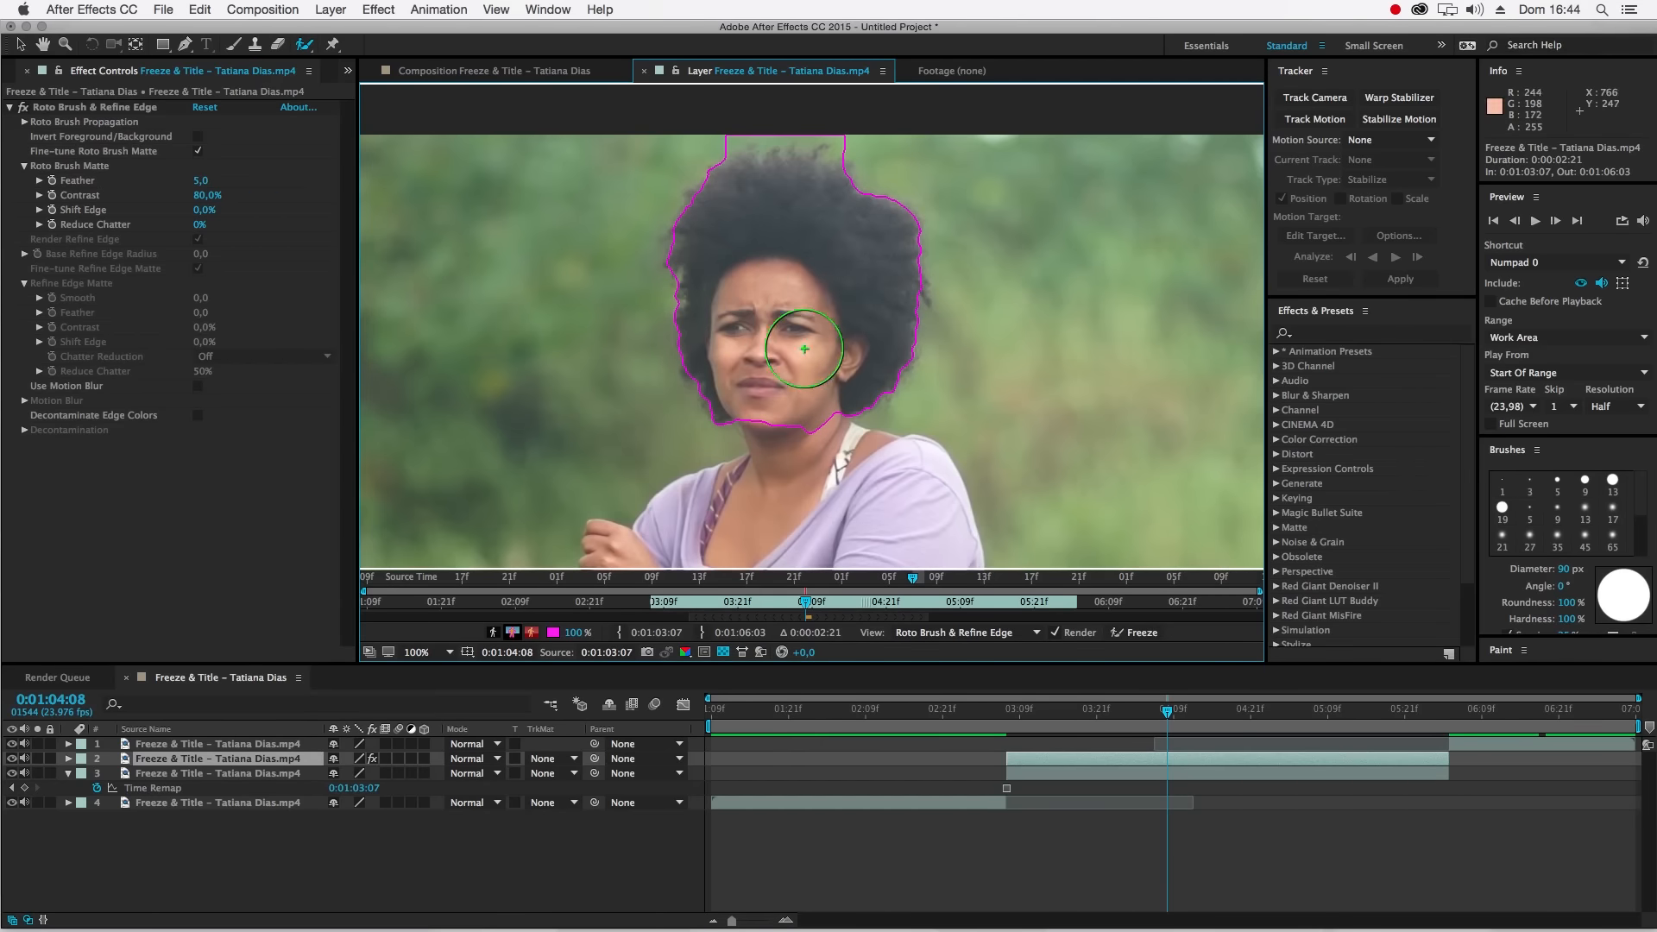
{"action": "mouse_move", "coordinate": [789, 216]}
{"action": "left_mouse_down", "text": "super"}
{"action": "mouse_move", "coordinate": [759, 216]}
{"action": "mouse_move", "coordinate": [781, 215]}
{"action": "left_mouse_up", "text": "super"}
{"action": "mouse_move", "coordinate": [719, 139]}
{"action": "left_mouse_down", "text": "alt"}
{"action": "mouse_move", "coordinate": [844, 141]}
{"action": "mouse_move", "coordinate": [837, 178]}
{"action": "mouse_move", "coordinate": [733, 167]}
{"action": "left_mouse_up", "text": "alt"}
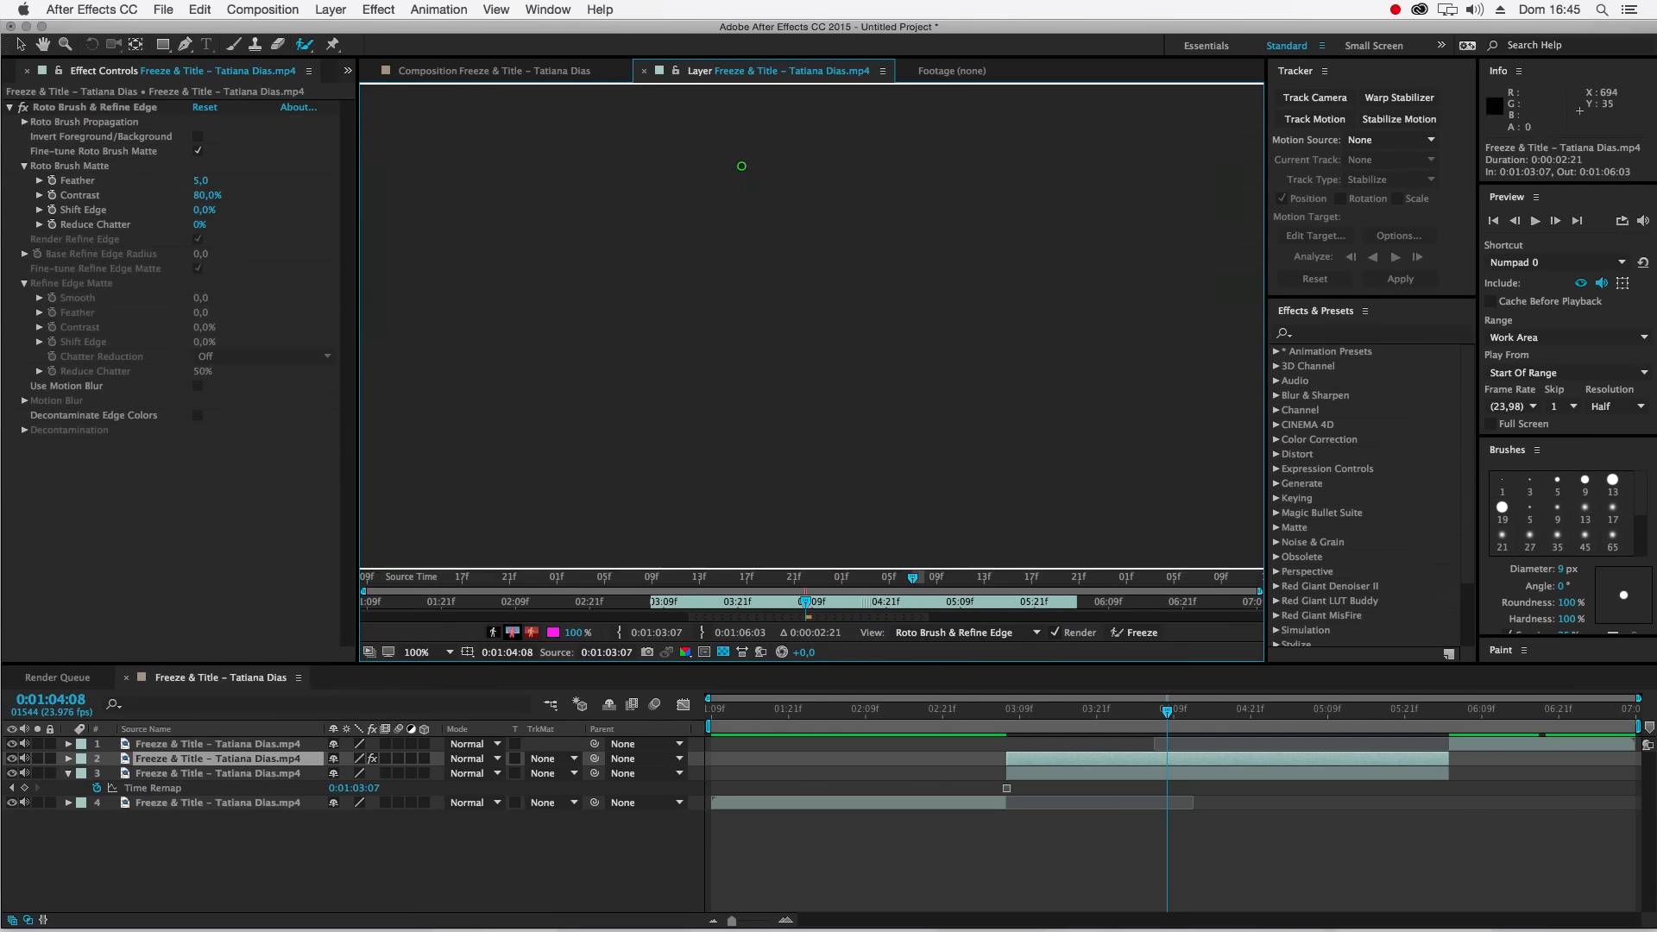
- Extend the Roto Brush selection with foreground strokes over the woman's neck, hands, torso and the wooden stick down to the frame's lower edge
{"action": "scroll", "coordinate": [749, 206], "scroll_direction": "down", "scroll_amount": 5}
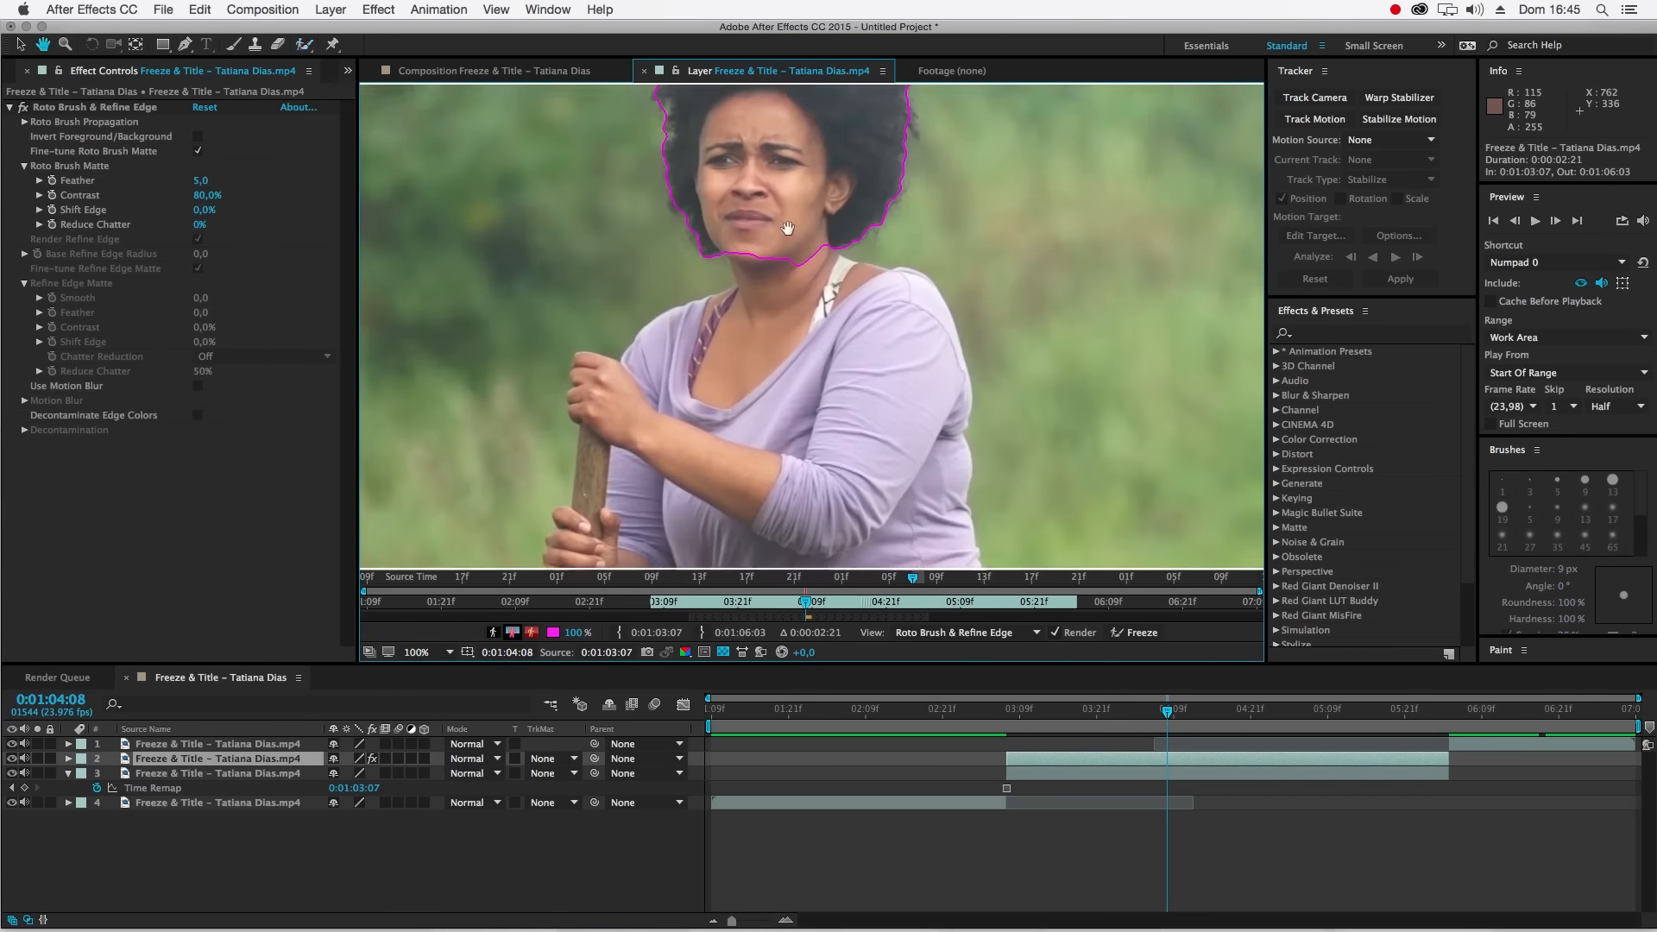
{"action": "mouse_move", "coordinate": [739, 193]}
{"action": "left_mouse_down"}
{"action": "mouse_move", "coordinate": [703, 262]}
{"action": "mouse_move", "coordinate": [614, 327]}
{"action": "mouse_move", "coordinate": [584, 312]}
{"action": "mouse_move", "coordinate": [573, 332]}
{"action": "mouse_move", "coordinate": [591, 396]}
{"action": "mouse_move", "coordinate": [559, 513]}
{"action": "mouse_move", "coordinate": [669, 515]}
{"action": "left_mouse_up"}
{"action": "scroll", "coordinate": [705, 447], "scroll_direction": "down", "scroll_amount": 2}
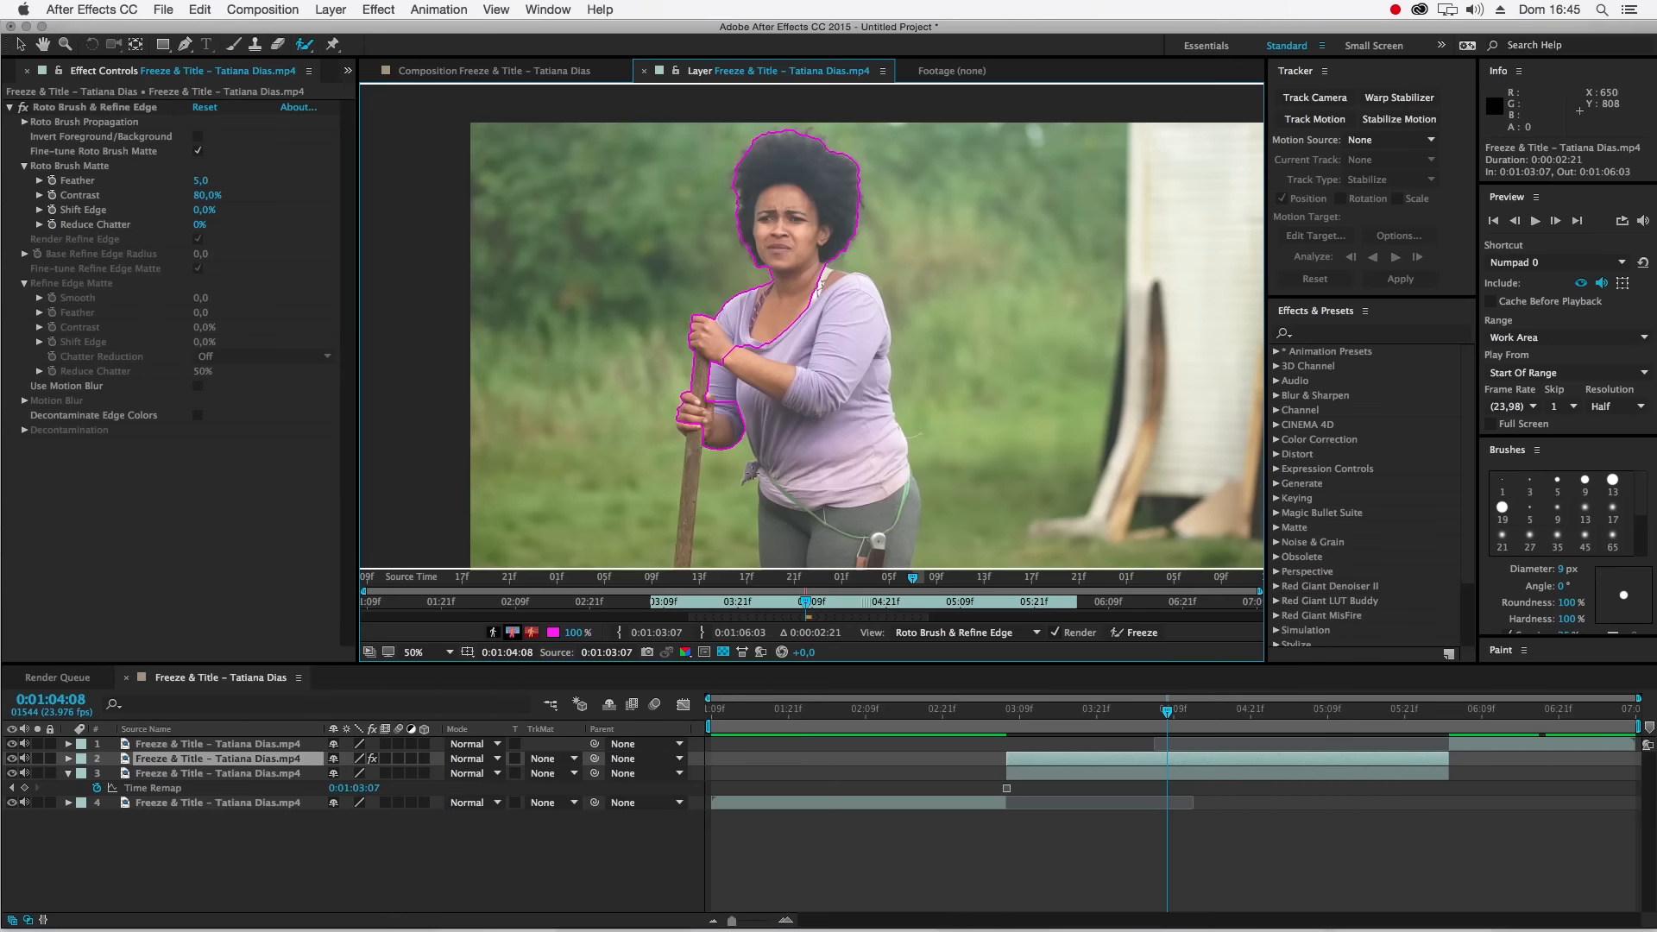
{"action": "left_click_drag", "start_coordinate": [681, 295], "coordinate": [672, 372]}
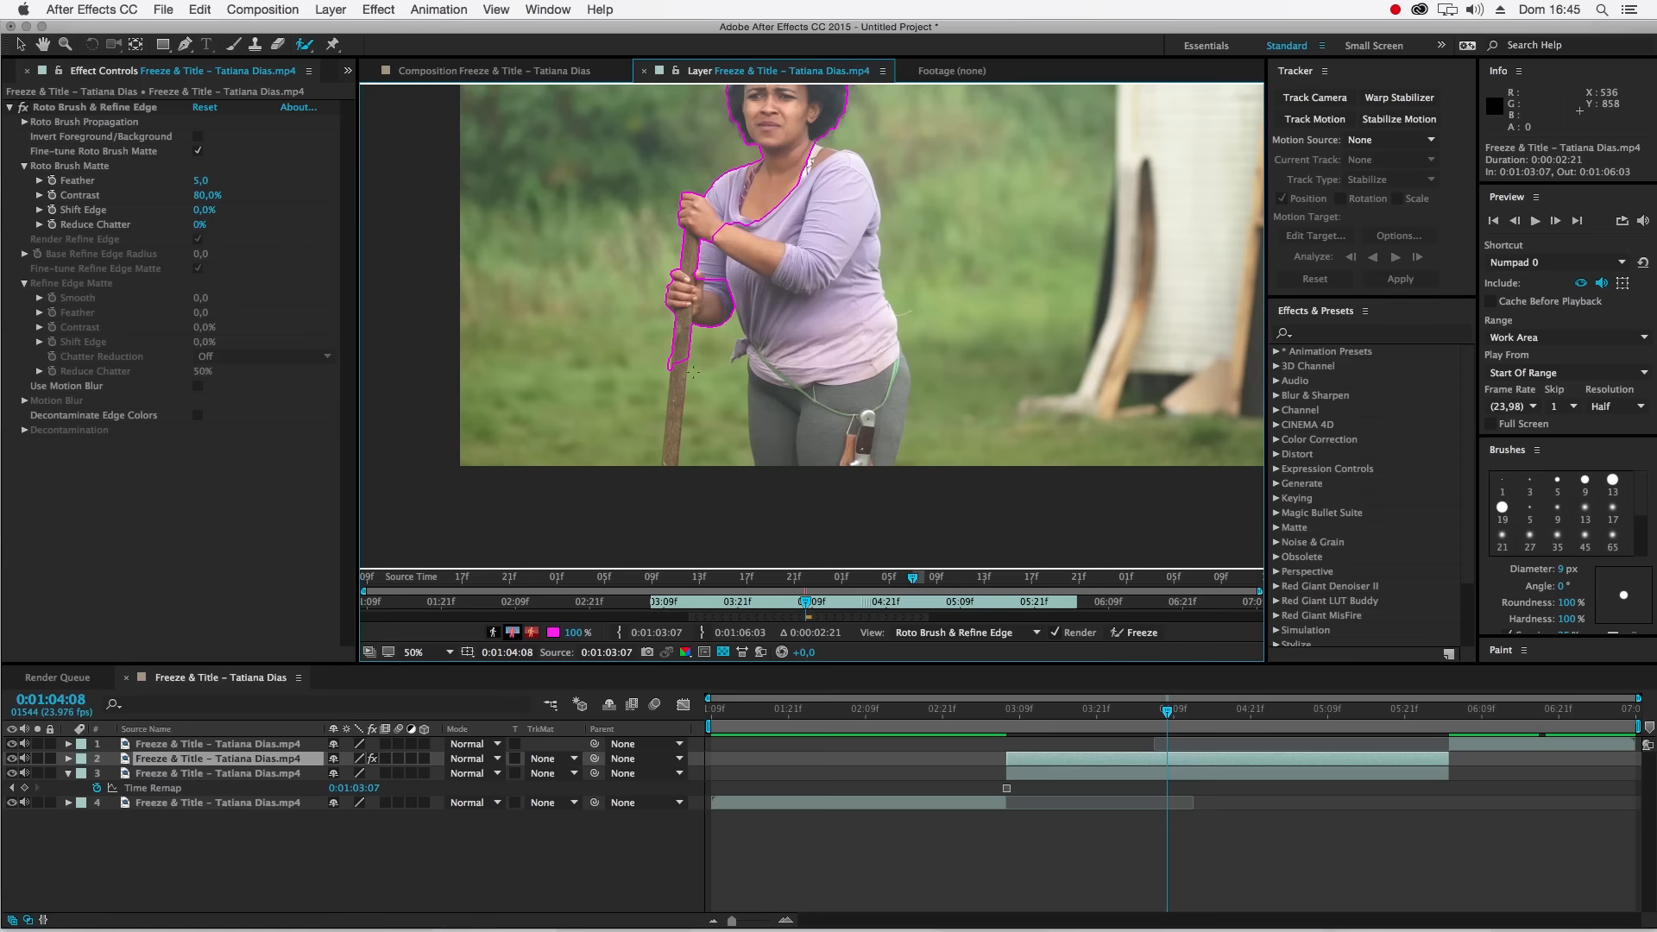
{"action": "key", "text": "super+z"}
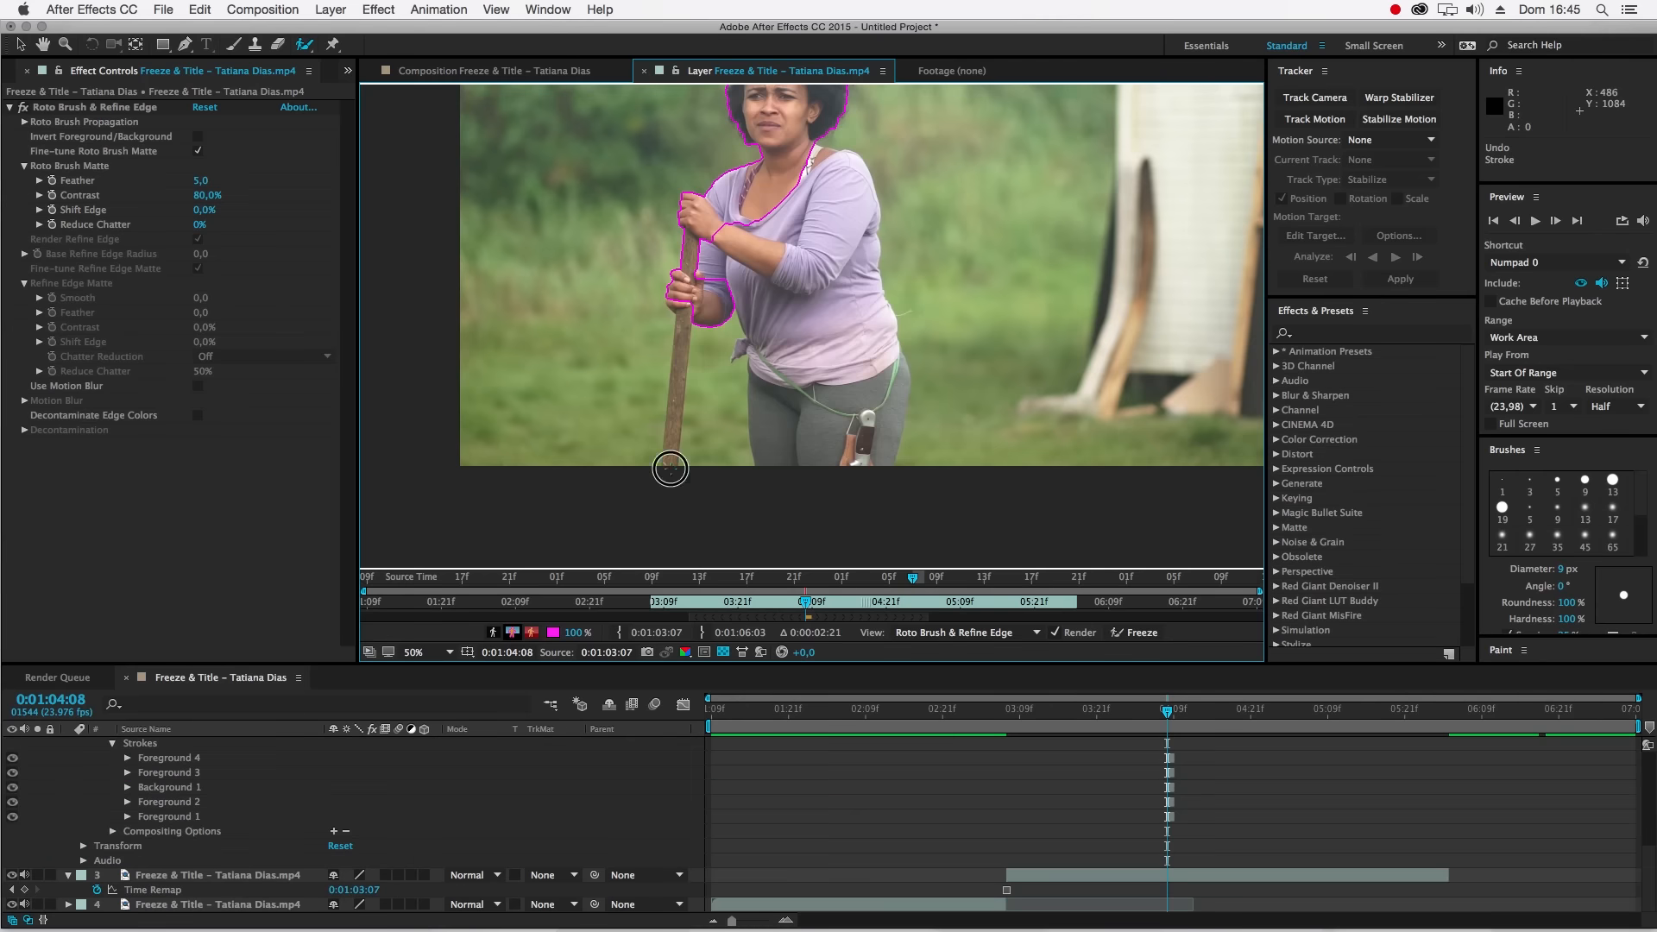
{"action": "left_click_drag", "start_coordinate": [671, 468], "coordinate": [692, 392]}
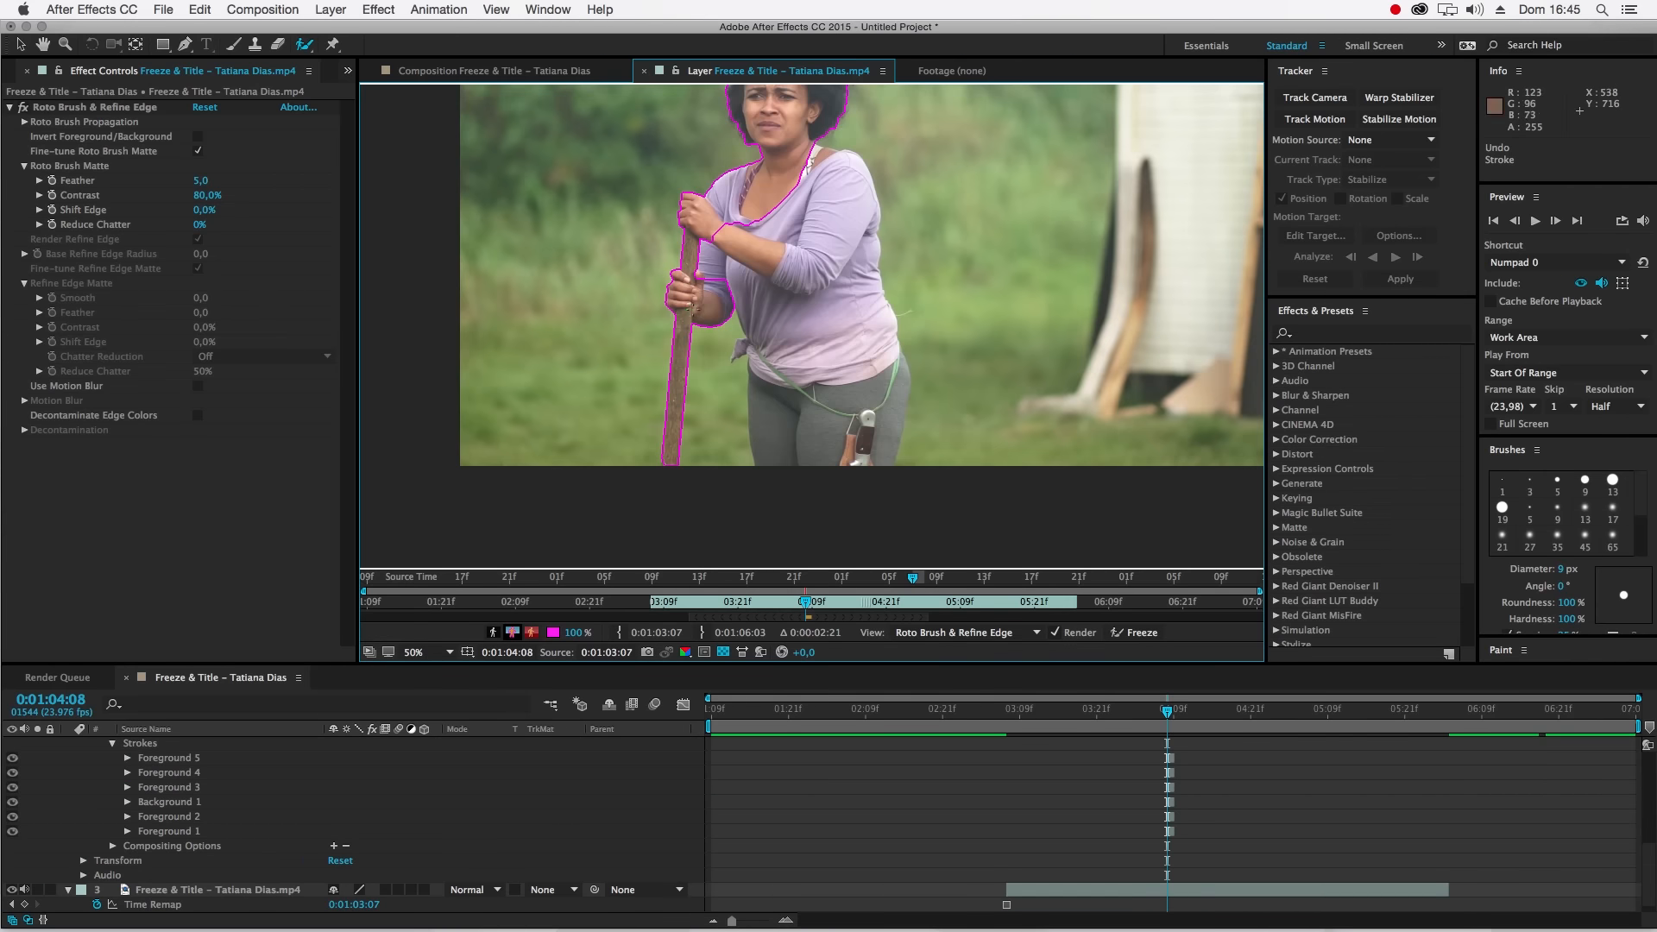
{"action": "mouse_move", "coordinate": [723, 295]}
{"action": "left_mouse_down"}
{"action": "mouse_move", "coordinate": [763, 335]}
{"action": "mouse_move", "coordinate": [771, 455]}
{"action": "mouse_move", "coordinate": [863, 447]}
{"action": "mouse_move", "coordinate": [882, 376]}
{"action": "mouse_move", "coordinate": [858, 207]}
{"action": "mouse_move", "coordinate": [847, 163]}
{"action": "mouse_move", "coordinate": [807, 168]}
{"action": "left_mouse_up"}
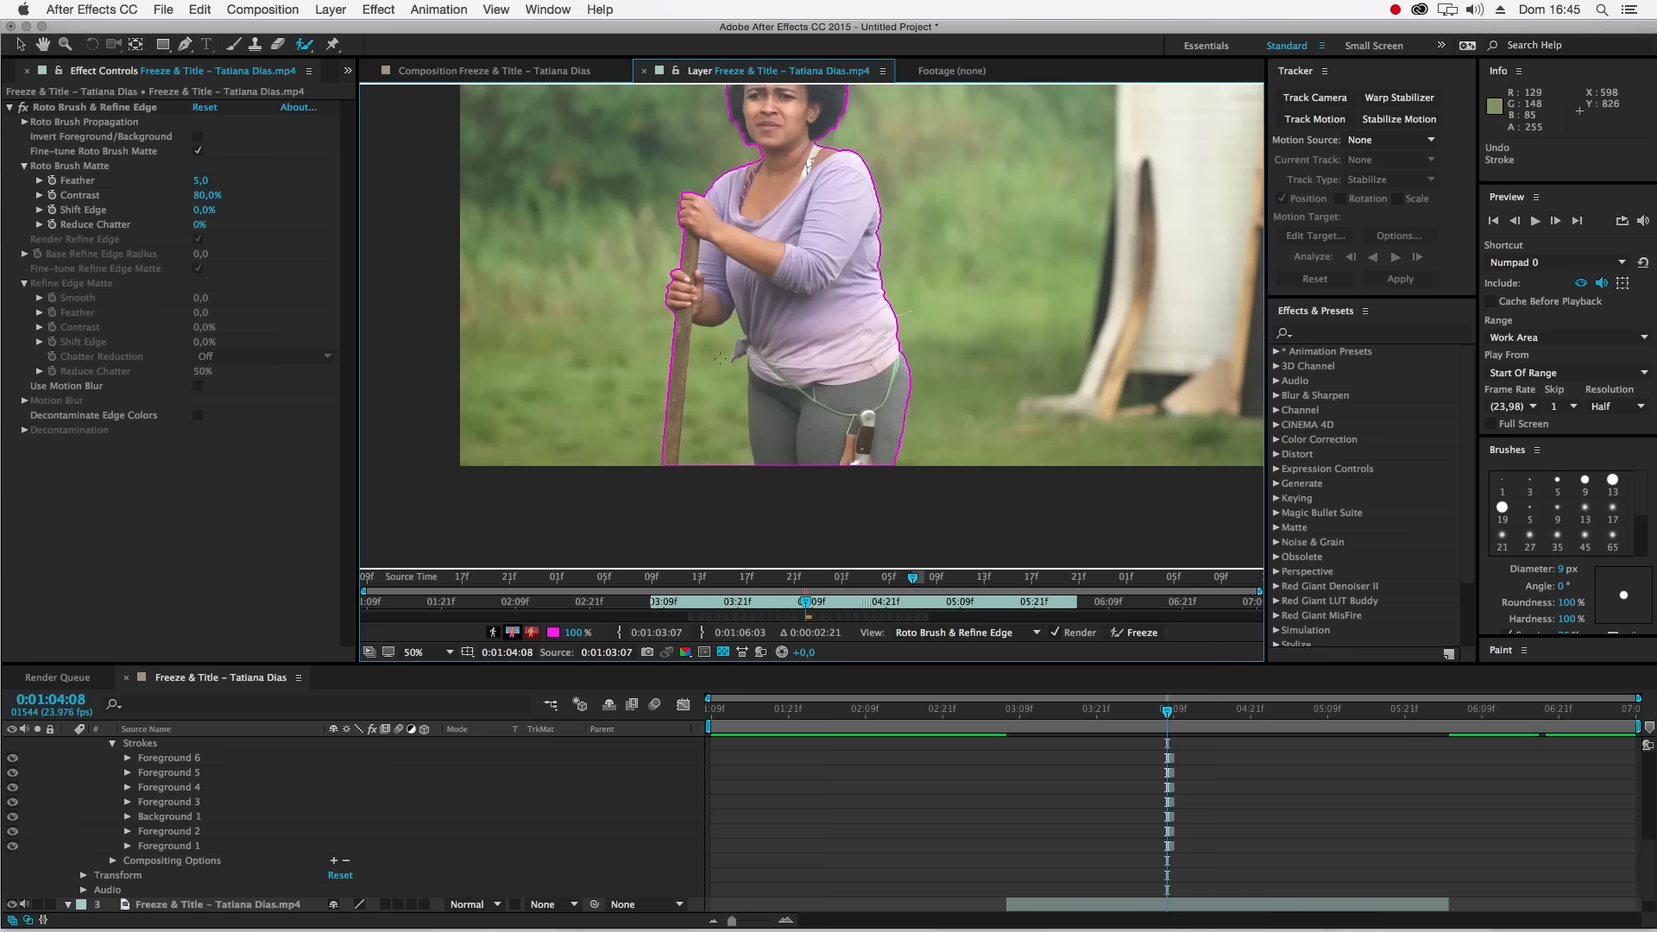
- Subtract the background between the stick and the legs from the Roto Brush selection, and add the blouse's knot with small foreground strokes
{"action": "mouse_move", "coordinate": [733, 328]}
{"action": "left_mouse_down"}
{"action": "mouse_move", "coordinate": [705, 354]}
{"action": "mouse_move", "coordinate": [713, 471]}
{"action": "left_mouse_up"}
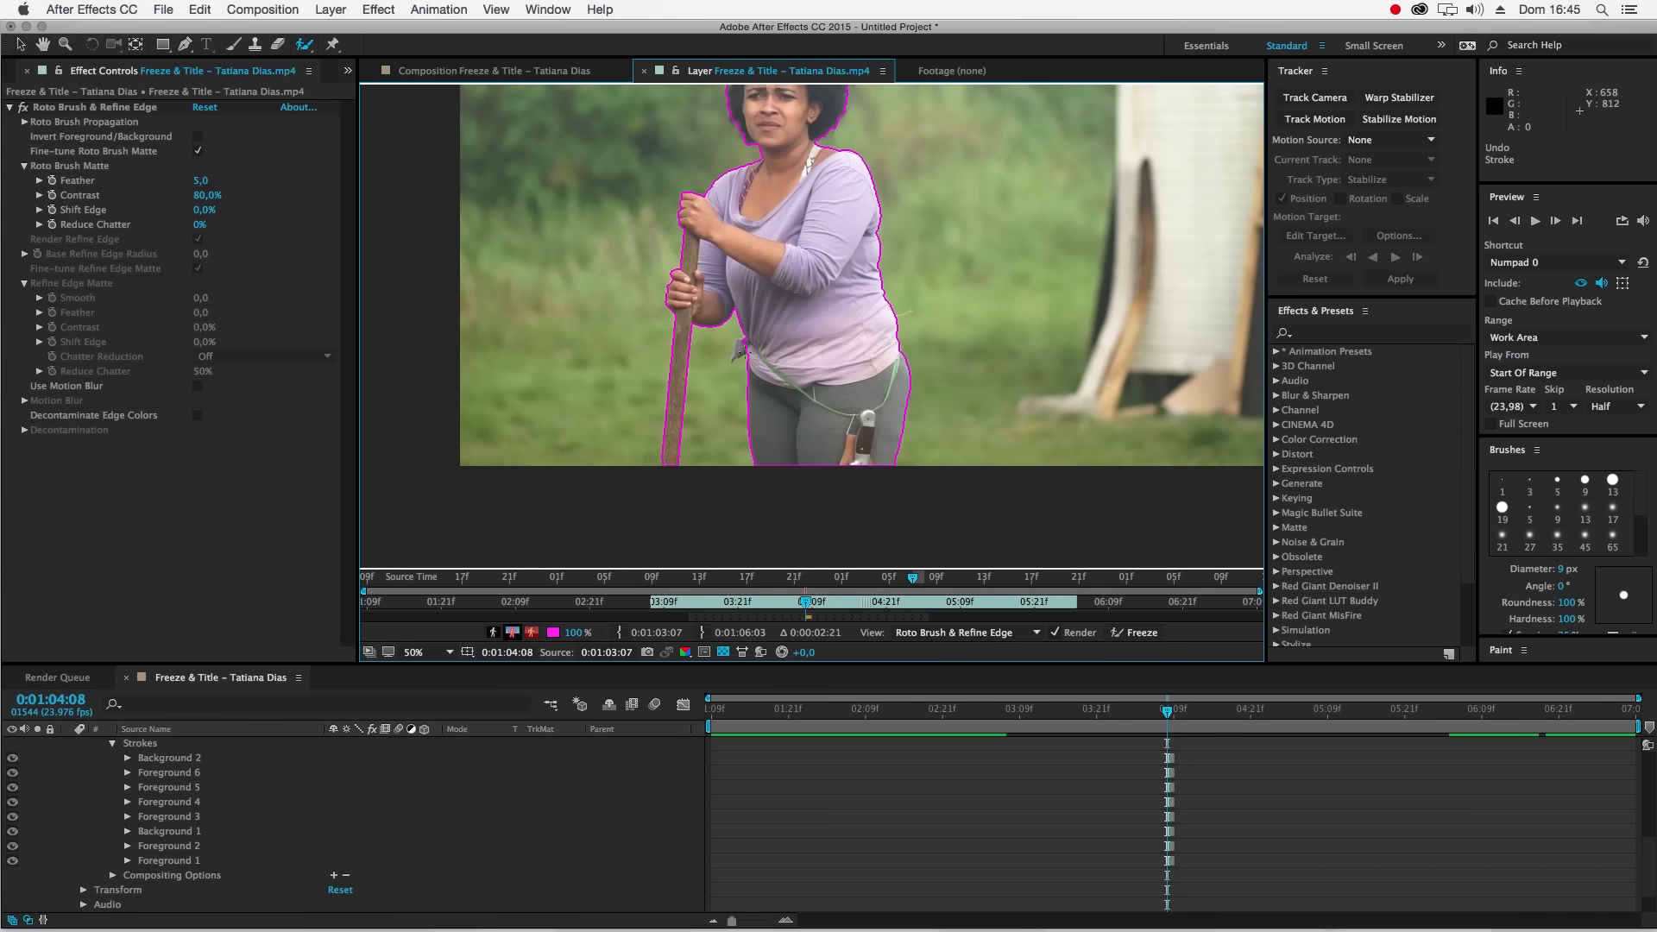
{"action": "scroll", "coordinate": [675, 373], "scroll_direction": "up", "scroll_amount": 6}
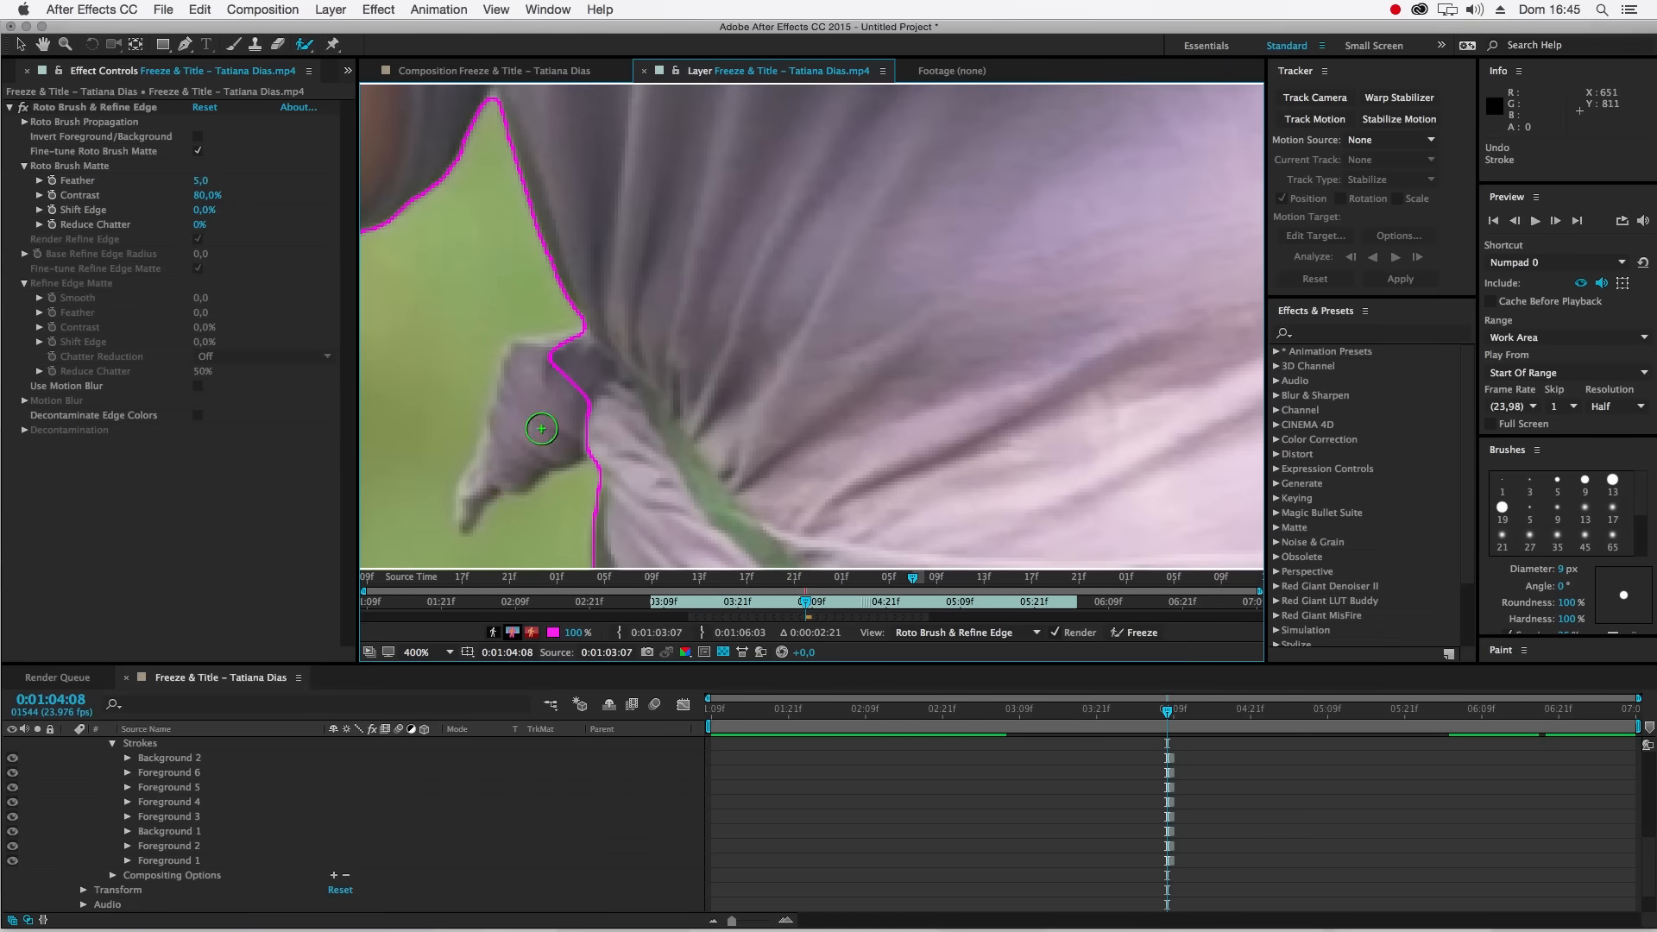
{"action": "mouse_move", "coordinate": [466, 502]}
{"action": "left_mouse_down"}
{"action": "mouse_move", "coordinate": [545, 361]}
{"action": "mouse_move", "coordinate": [555, 401]}
{"action": "mouse_move", "coordinate": [559, 451]}
{"action": "left_mouse_up"}
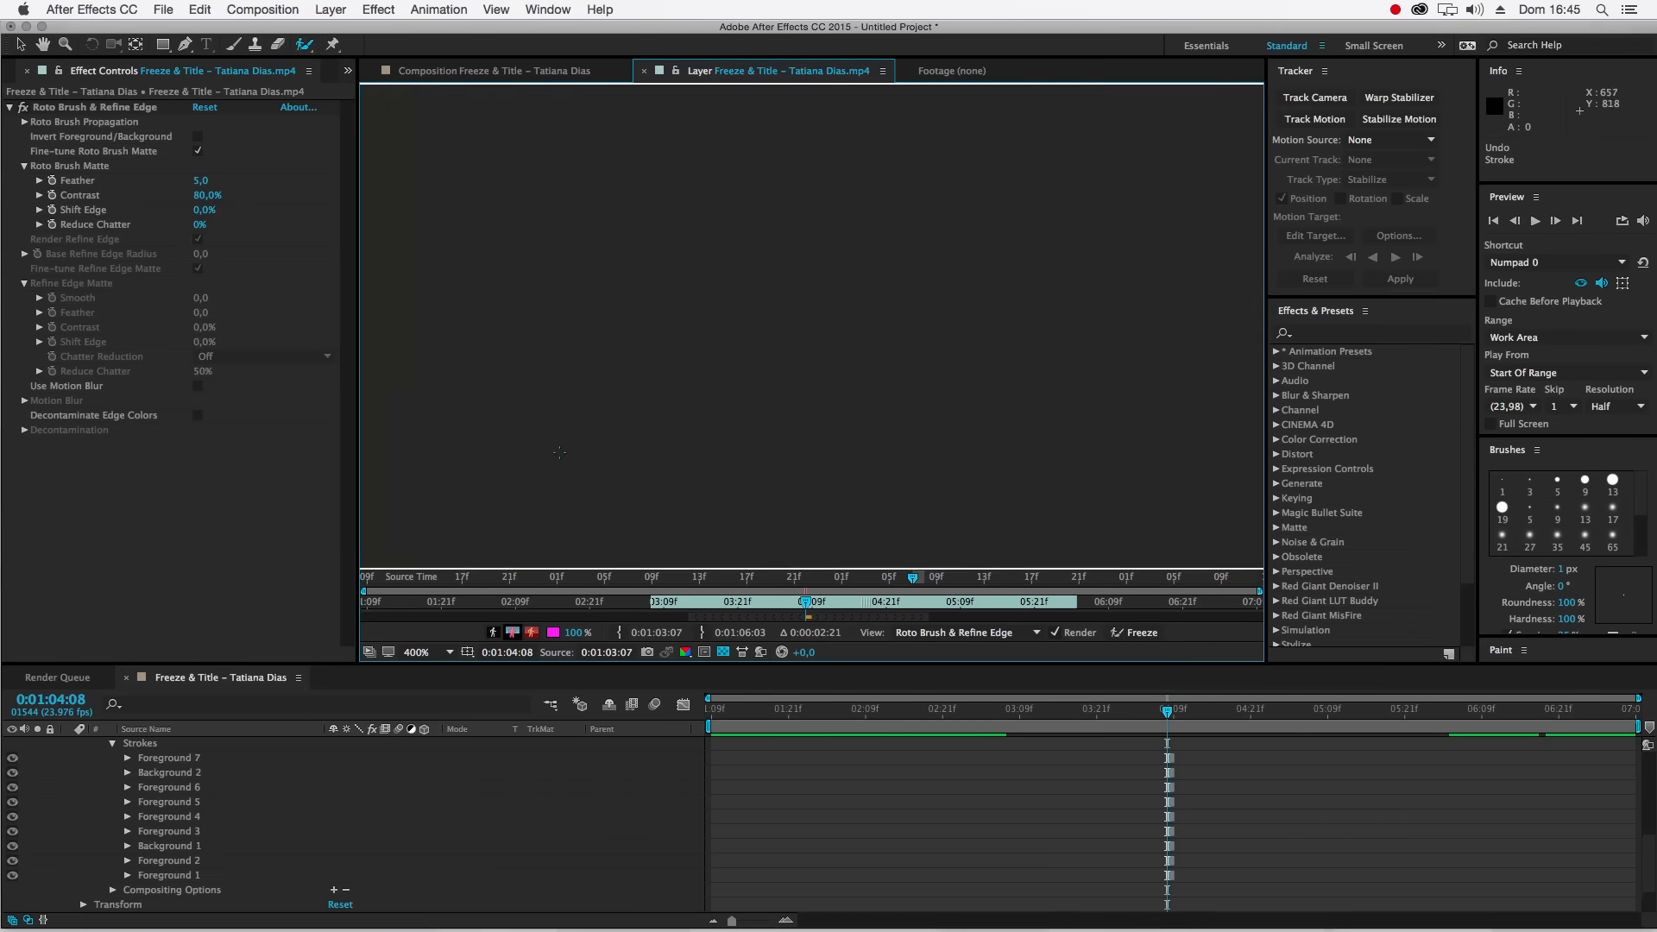
{"action": "mouse_move", "coordinate": [464, 520]}
{"action": "left_mouse_down"}
{"action": "mouse_move", "coordinate": [470, 480]}
{"action": "mouse_move", "coordinate": [490, 475]}
{"action": "mouse_move", "coordinate": [476, 483]}
{"action": "left_mouse_up"}
{"action": "scroll", "coordinate": [808, 339], "scroll_direction": "down", "scroll_amount": 4}
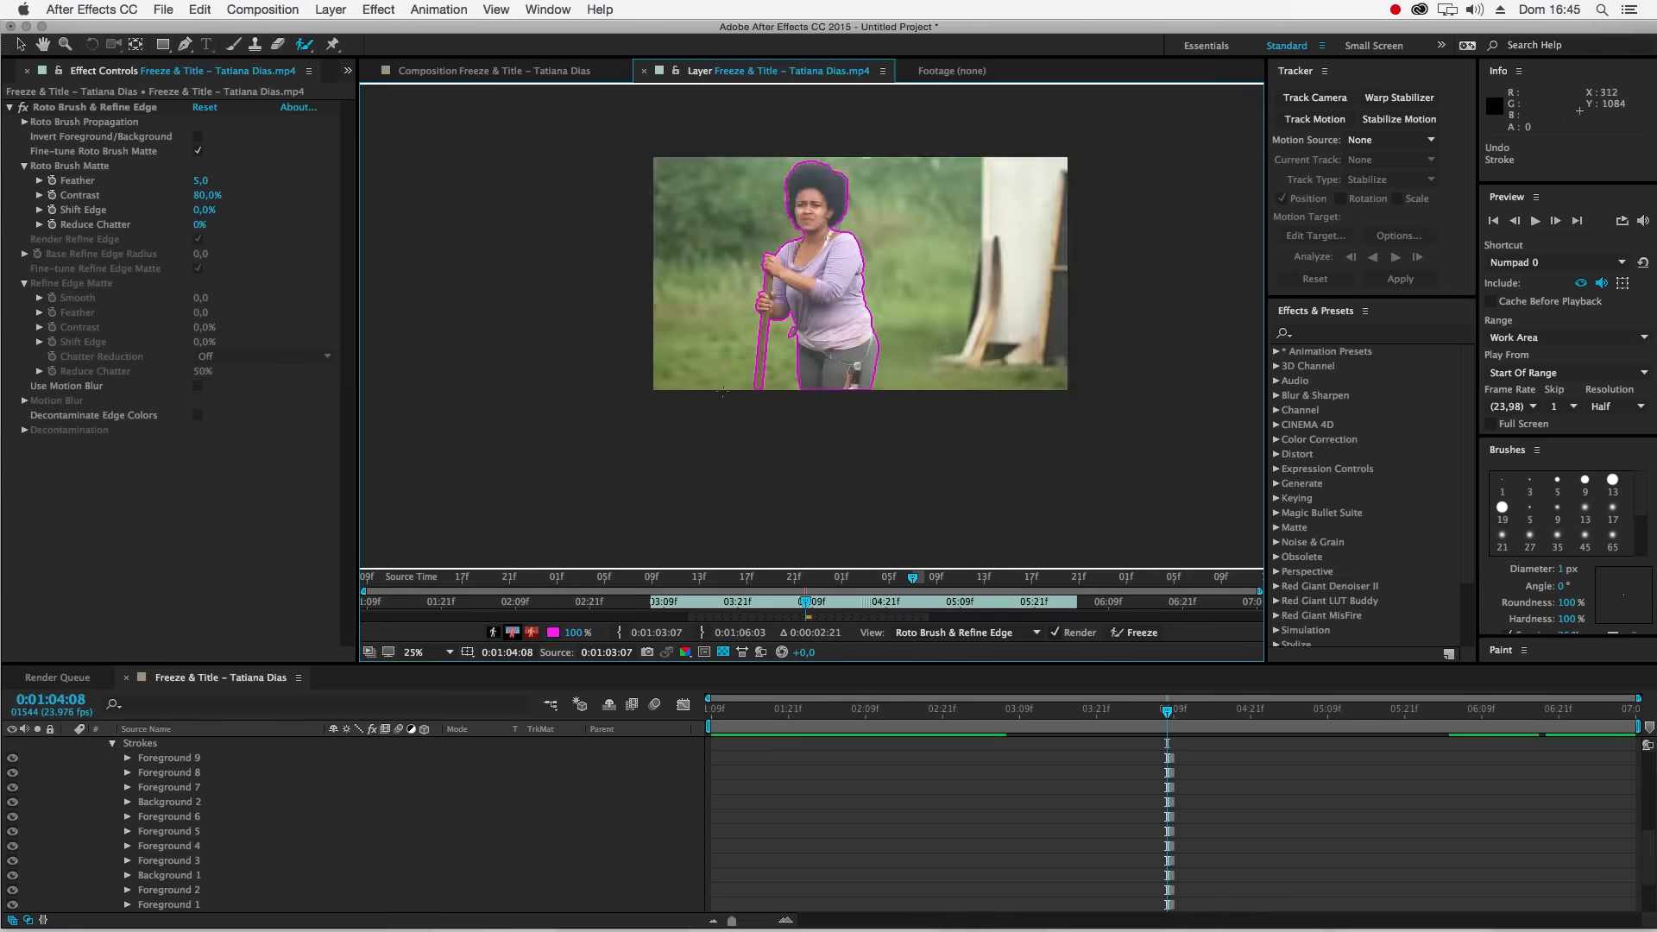
- Refine the hair outline with Refine Edge strokes, using a 45 px brush around the crown and 11 px at the lower hair edge beside the cheek
{"action": "scroll", "coordinate": [808, 340], "scroll_direction": "up", "scroll_amount": 2}
{"action": "scroll", "coordinate": [808, 340], "scroll_direction": "down", "scroll_amount": 1}
{"action": "scroll", "coordinate": [808, 339], "scroll_direction": "up", "scroll_amount": 1}
{"action": "scroll", "coordinate": [829, 303], "scroll_direction": "up", "scroll_amount": 5}
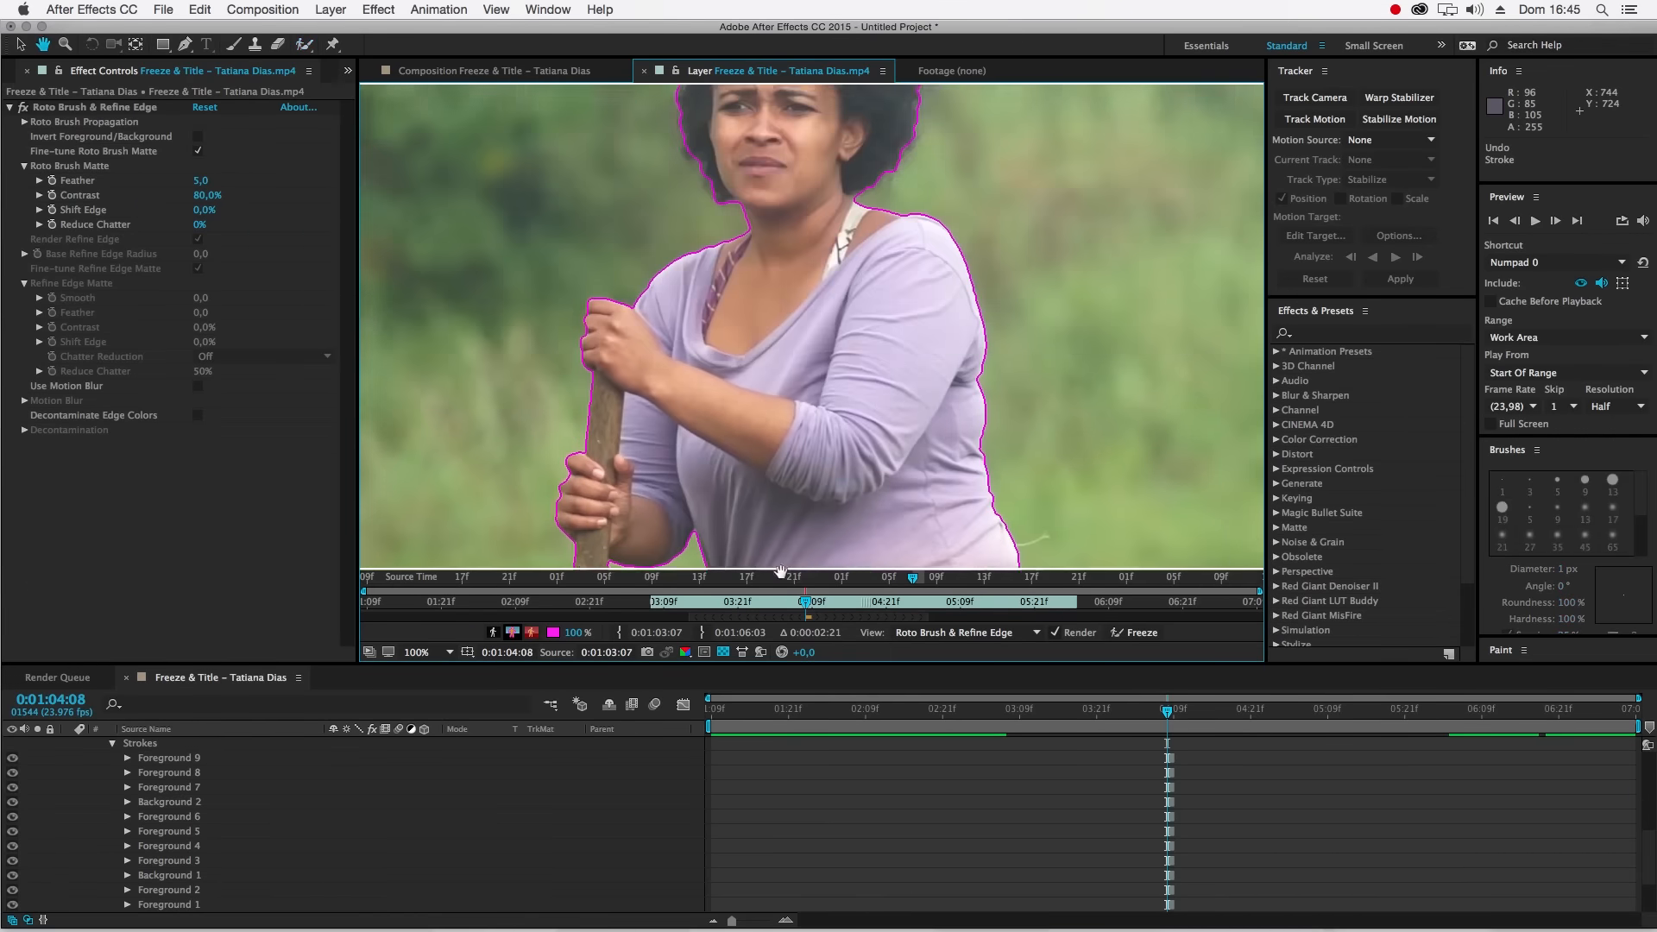
{"action": "scroll", "coordinate": [740, 350], "scroll_direction": "up", "scroll_amount": 5}
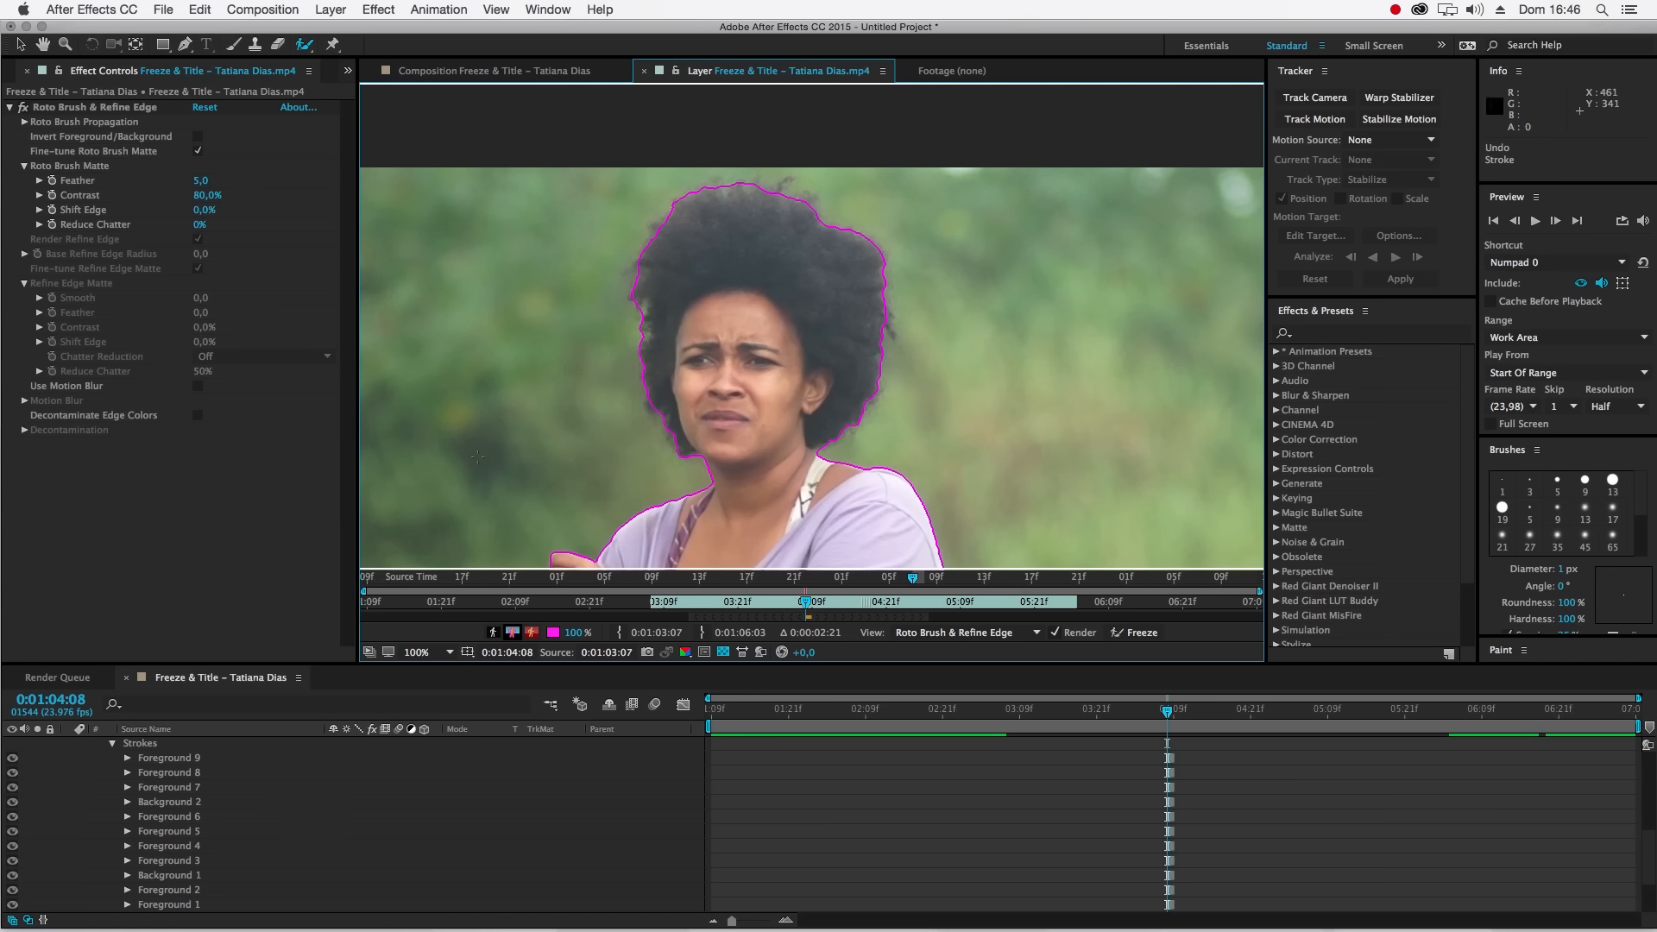
{"action": "mouse_move", "coordinate": [303, 44]}
{"action": "left_mouse_down"}
{"action": "mouse_move", "coordinate": [359, 69]}
{"action": "mouse_move", "coordinate": [405, 64]}
{"action": "left_mouse_up"}
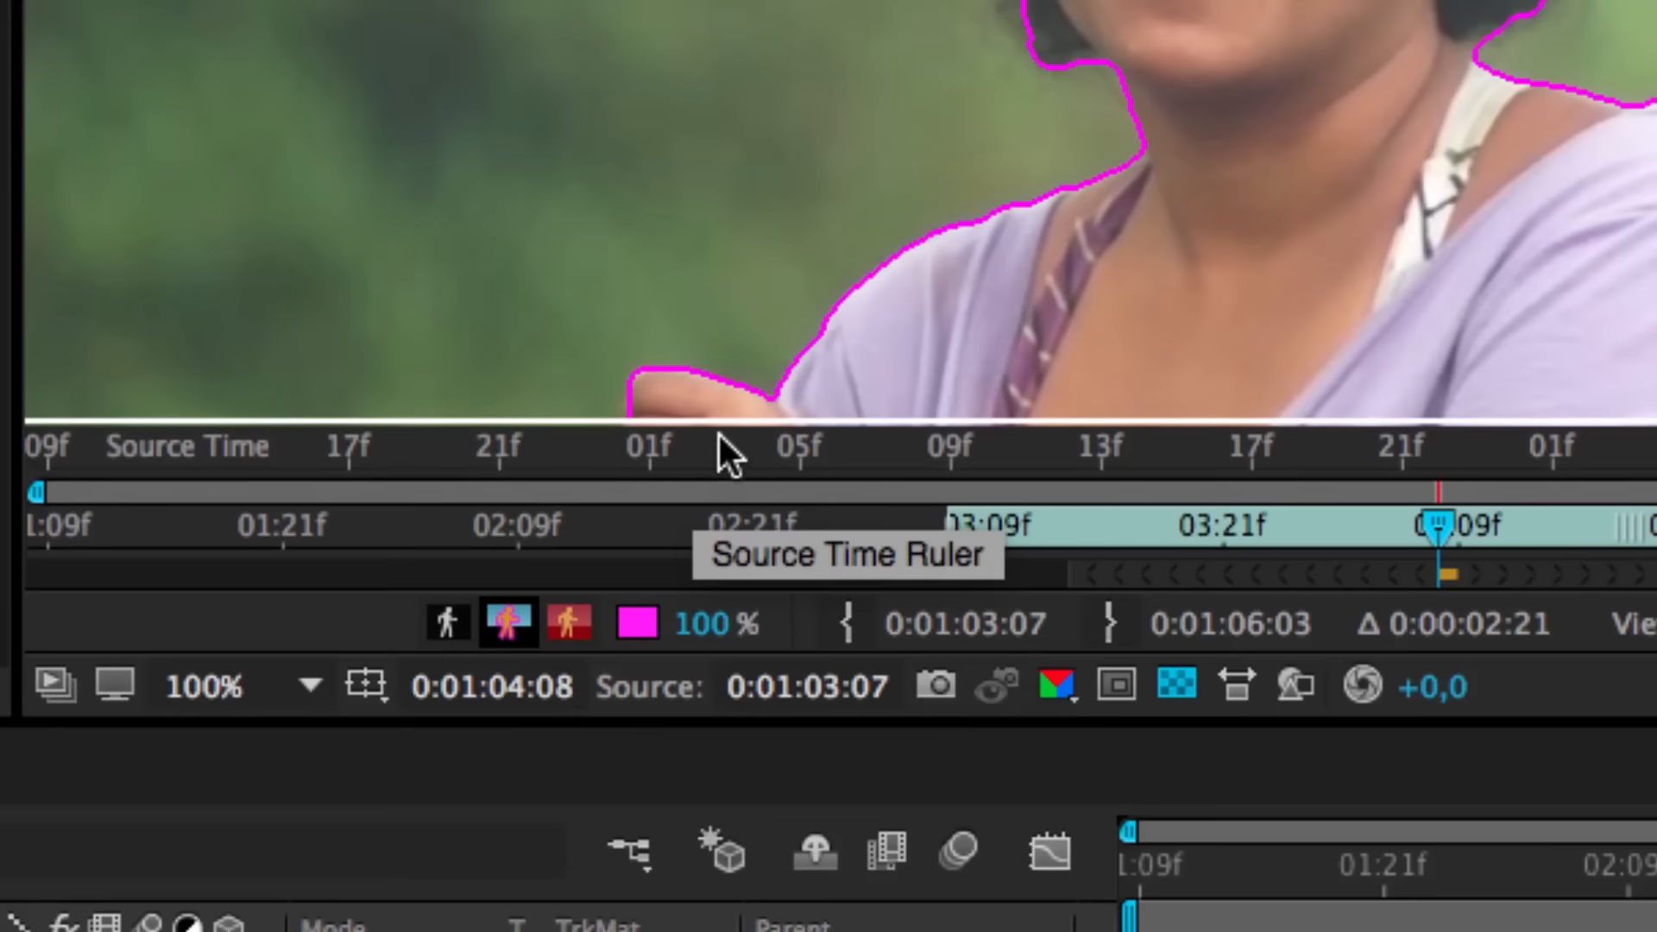
{"action": "left_click", "coordinate": [513, 620]}
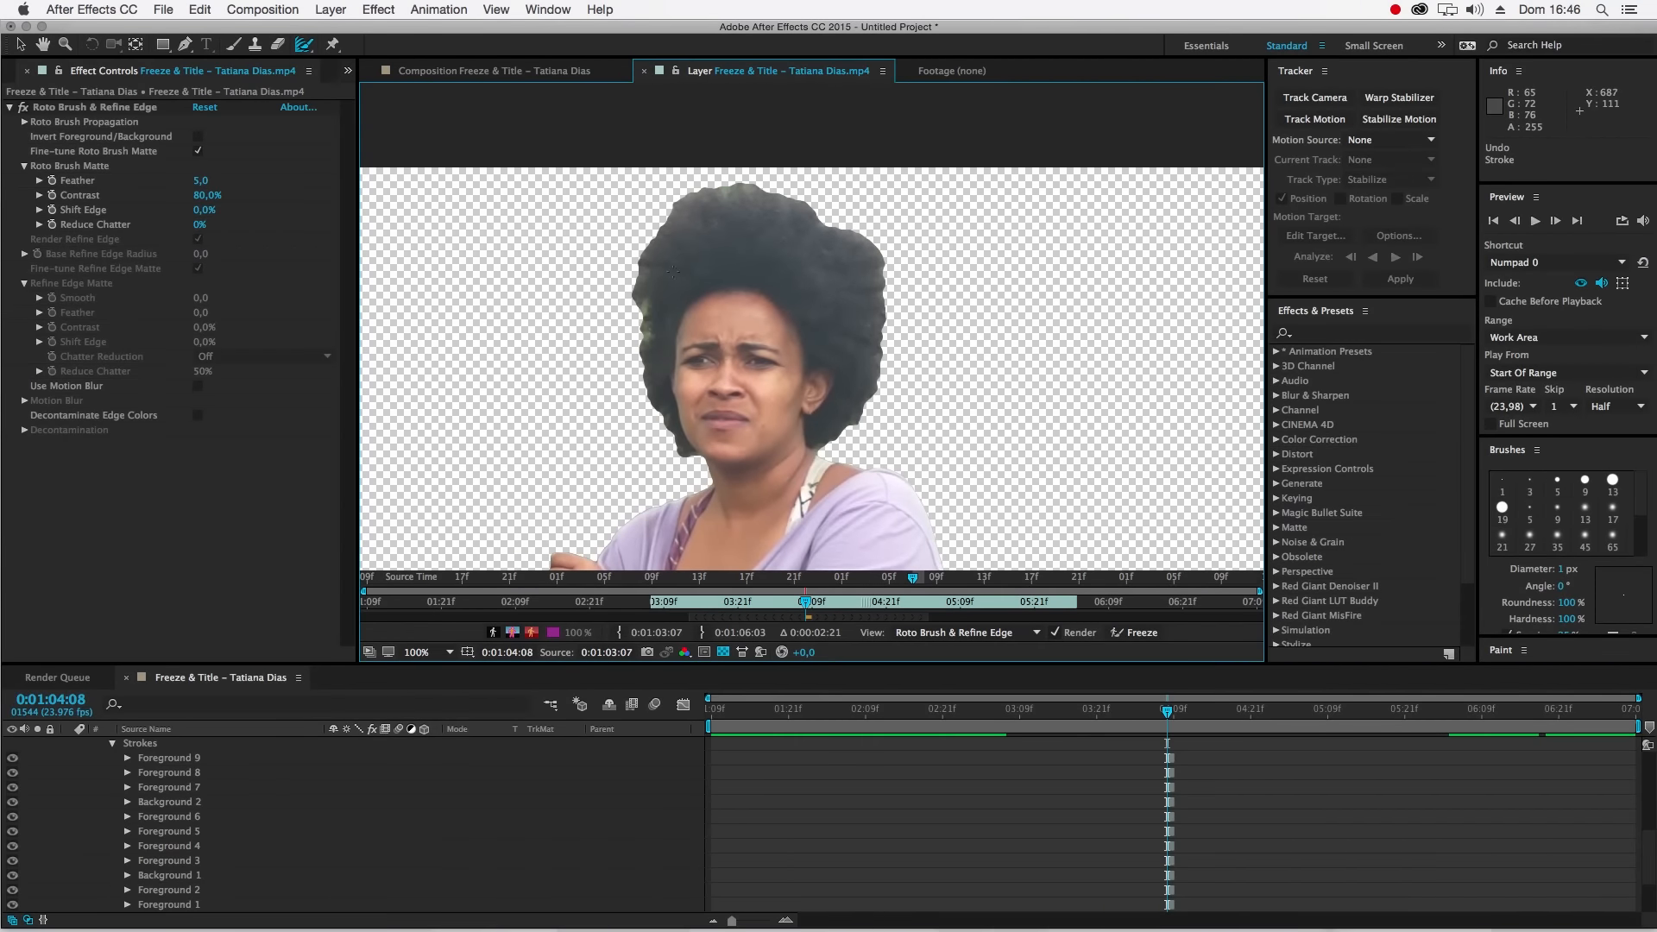
{"action": "left_click_drag", "start_coordinate": [650, 264], "coordinate": [678, 264]}
{"action": "mouse_move", "coordinate": [713, 194]}
{"action": "left_mouse_down"}
{"action": "mouse_move", "coordinate": [673, 216]}
{"action": "mouse_move", "coordinate": [635, 308]}
{"action": "mouse_move", "coordinate": [640, 399]}
{"action": "left_mouse_up"}
{"action": "mouse_move", "coordinate": [729, 186]}
{"action": "left_mouse_down"}
{"action": "mouse_move", "coordinate": [838, 213]}
{"action": "mouse_move", "coordinate": [880, 261]}
{"action": "mouse_move", "coordinate": [875, 394]}
{"action": "mouse_move", "coordinate": [858, 414]}
{"action": "left_mouse_up"}
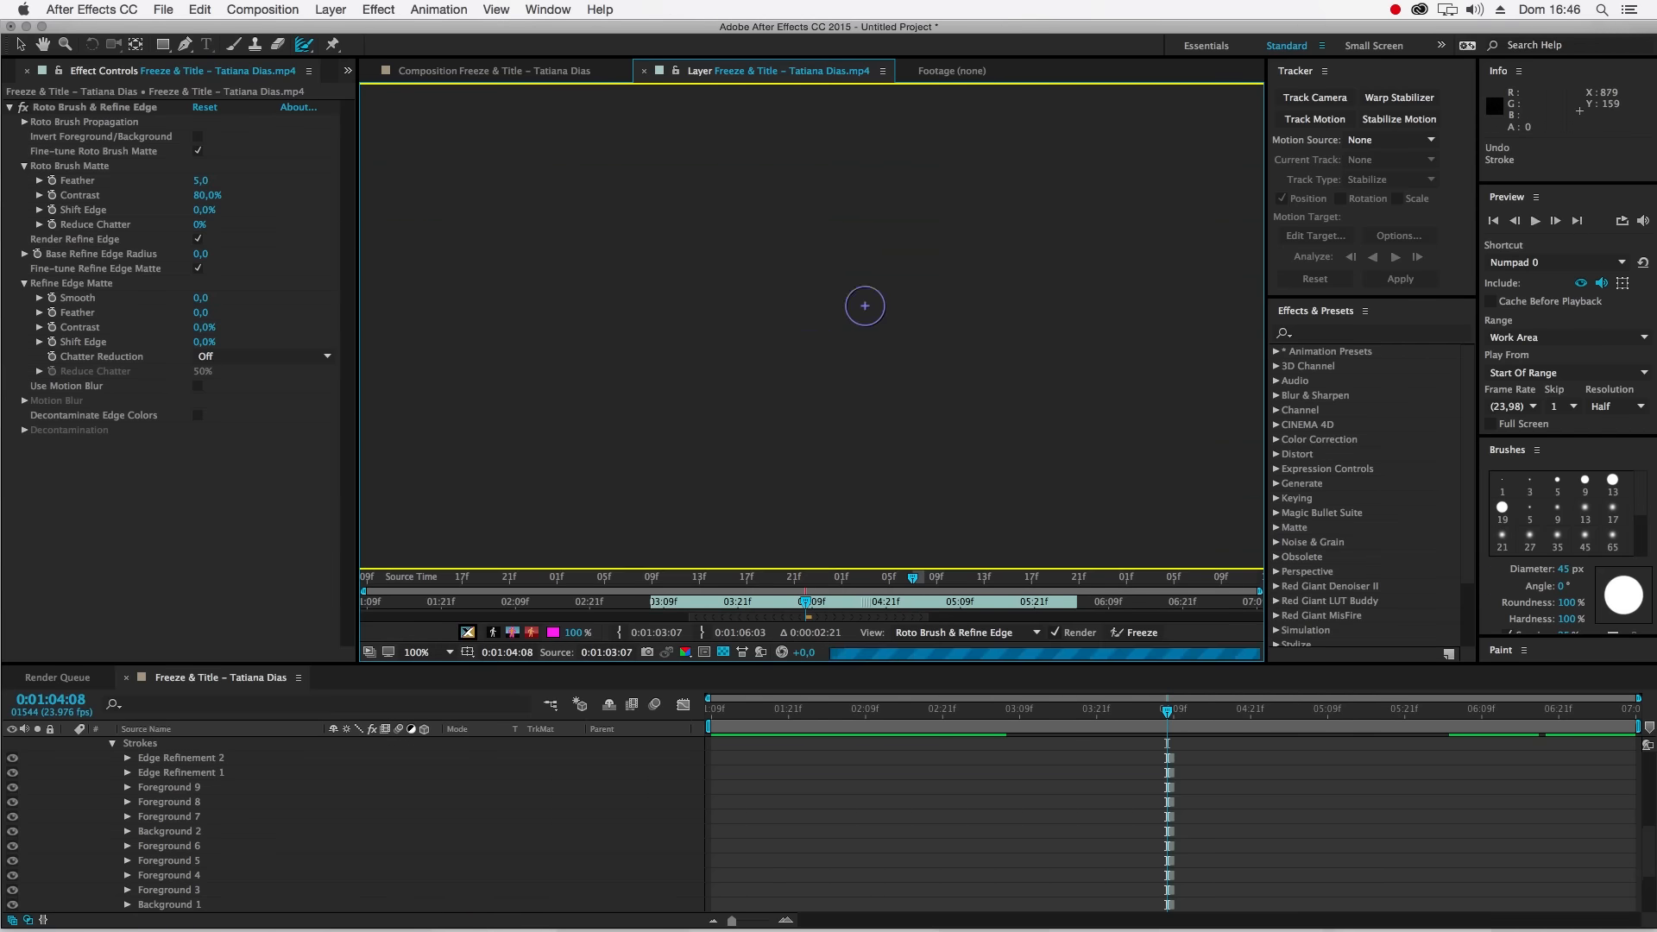
{"action": "left_click_drag", "start_coordinate": [809, 274], "coordinate": [787, 274]}
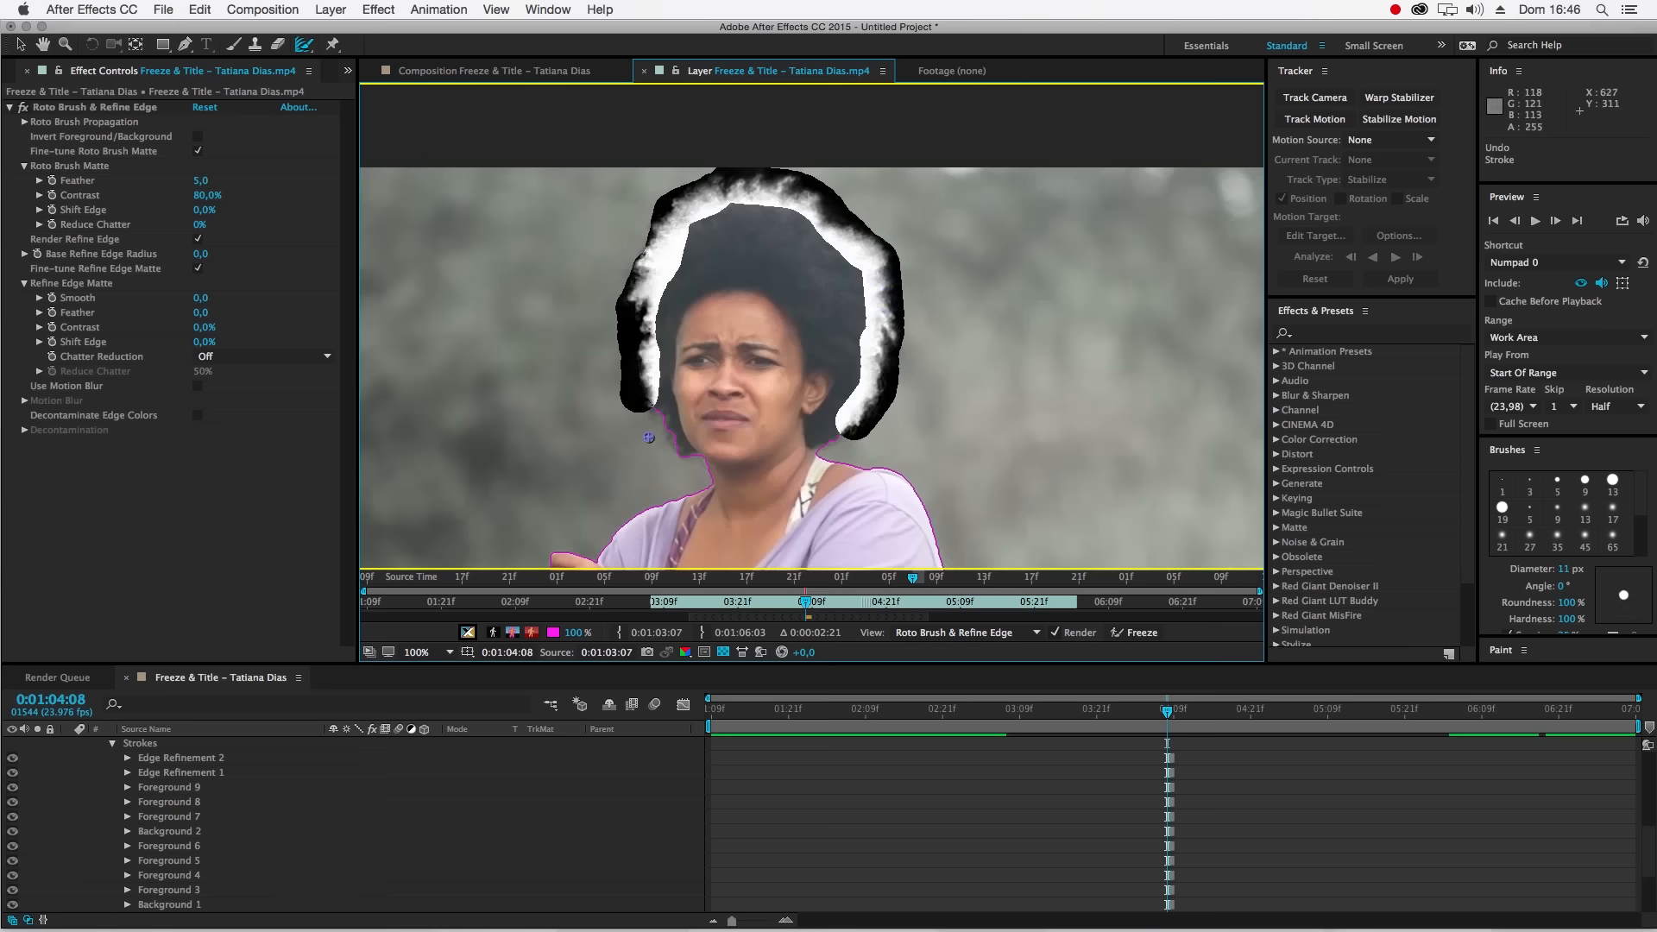
{"action": "mouse_move", "coordinate": [648, 435]}
{"action": "left_mouse_down"}
{"action": "mouse_move", "coordinate": [670, 455]}
{"action": "mouse_move", "coordinate": [626, 384]}
{"action": "left_mouse_up"}
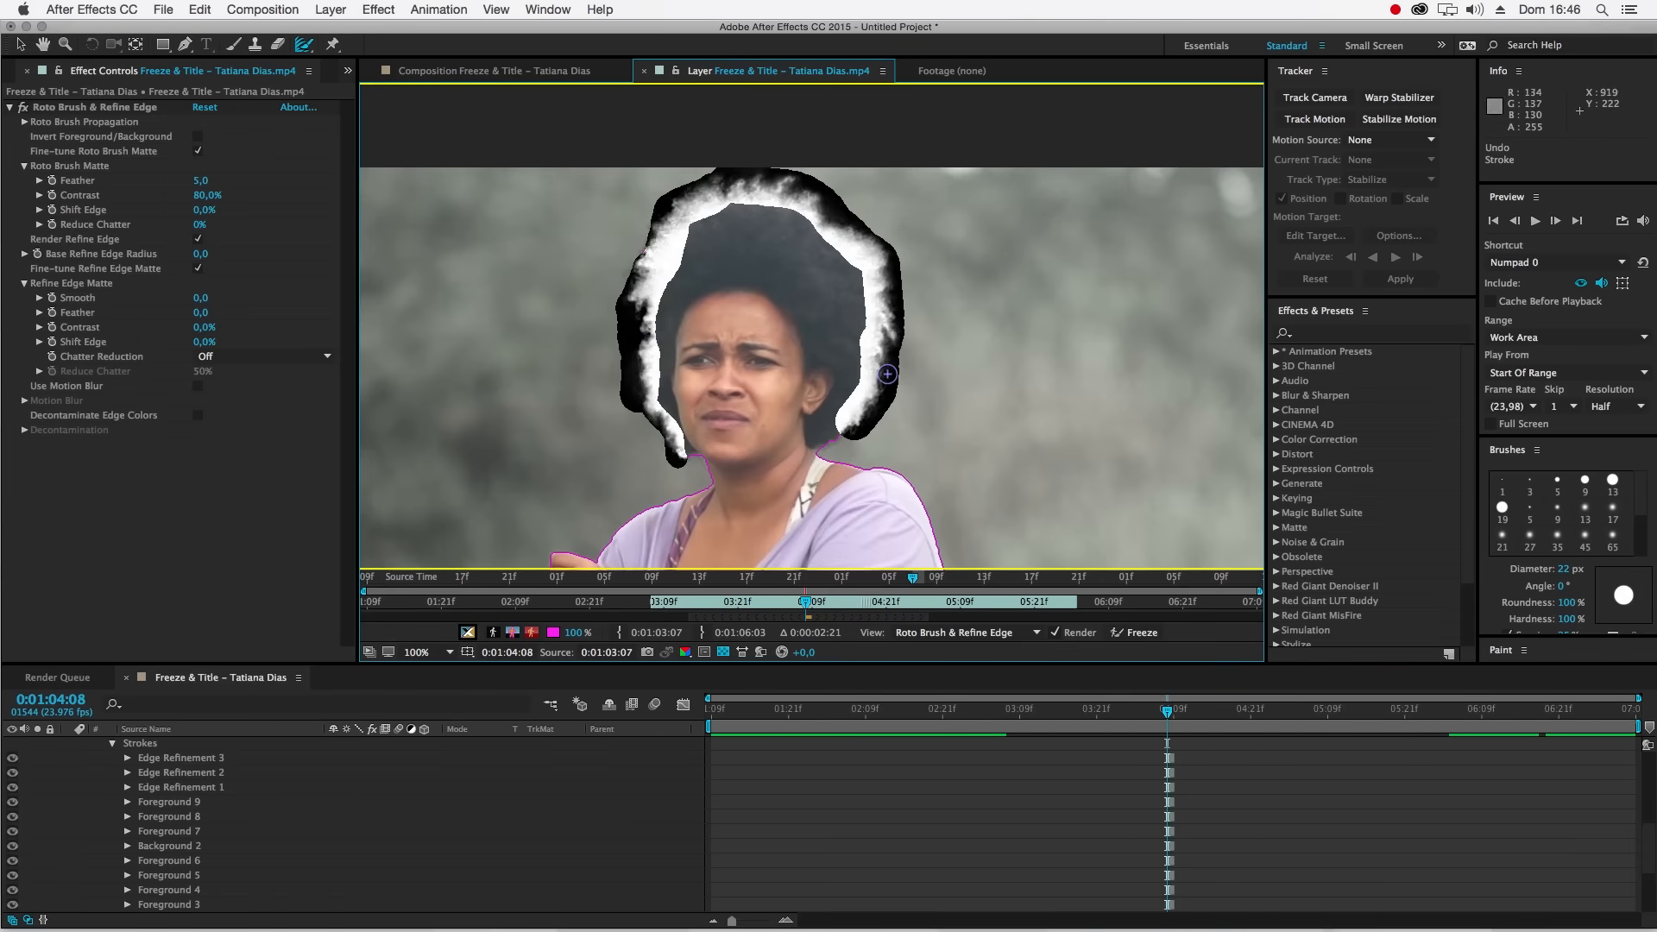
- Show the cutout over transparency, refine the hair edges beside the neck with a 22 px Refine Edge brush, and fit the frame in view
{"action": "left_click", "coordinate": [513, 633]}
{"action": "left_click", "coordinate": [515, 635]}
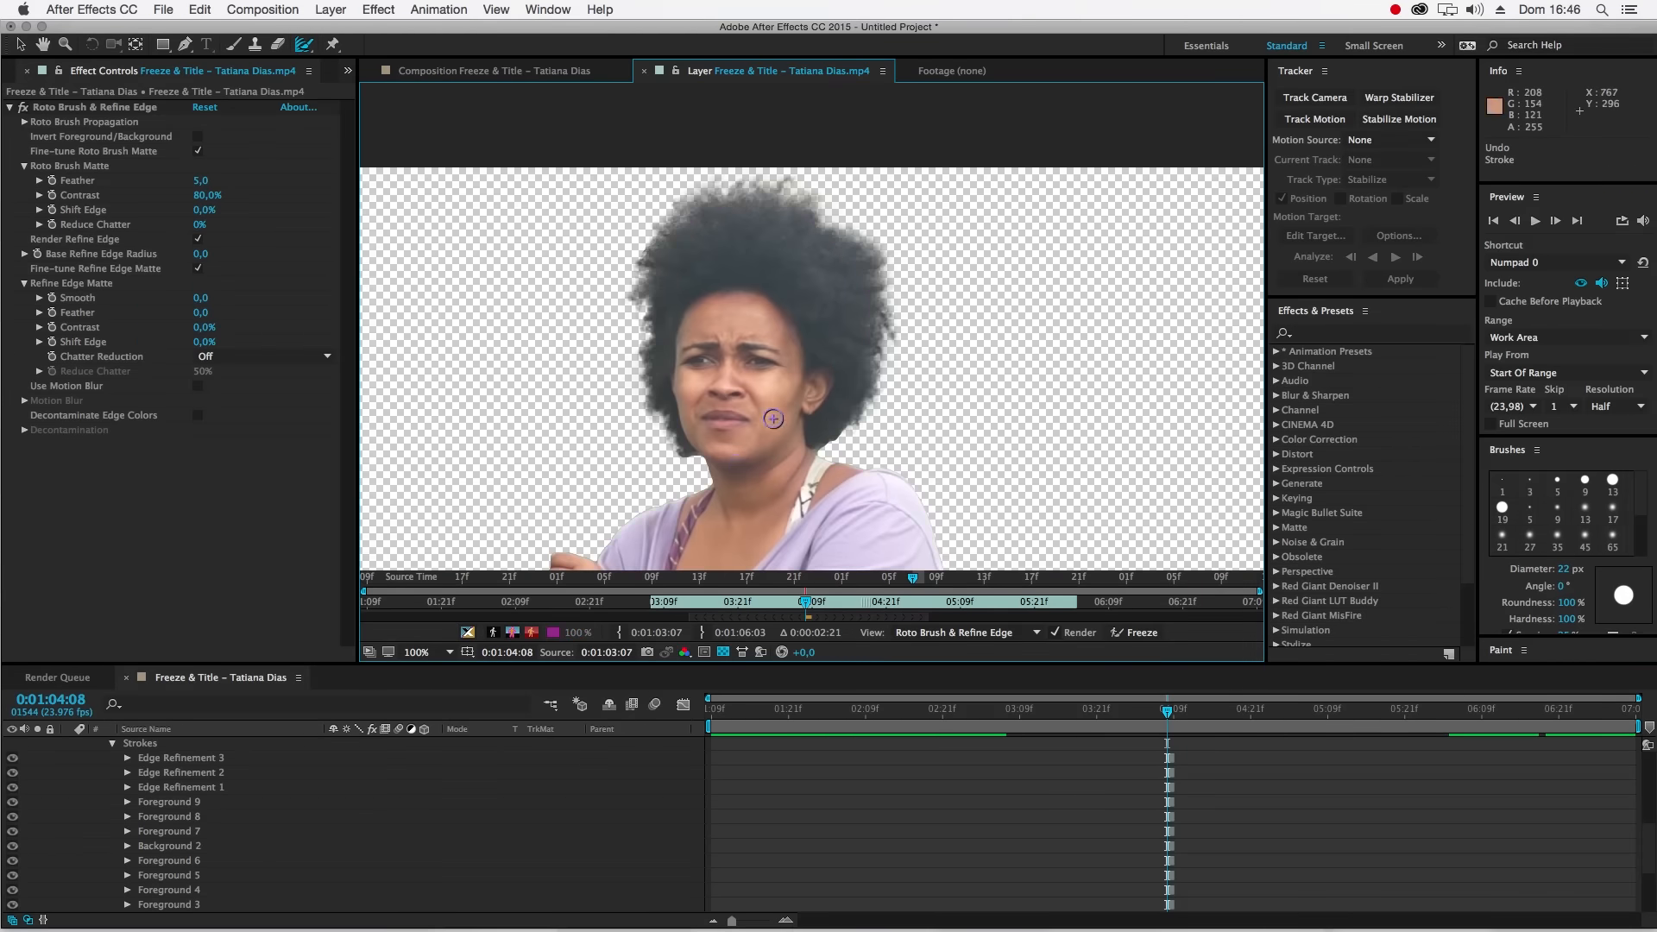
{"action": "scroll", "coordinate": [783, 417], "scroll_direction": "down", "scroll_amount": 1}
{"action": "scroll", "coordinate": [820, 384], "scroll_direction": "up", "scroll_amount": 4}
{"action": "mouse_move", "coordinate": [861, 499]}
{"action": "left_mouse_down"}
{"action": "mouse_move", "coordinate": [840, 407]}
{"action": "mouse_move", "coordinate": [796, 449]}
{"action": "mouse_move", "coordinate": [840, 435]}
{"action": "mouse_move", "coordinate": [877, 411]}
{"action": "left_mouse_up"}
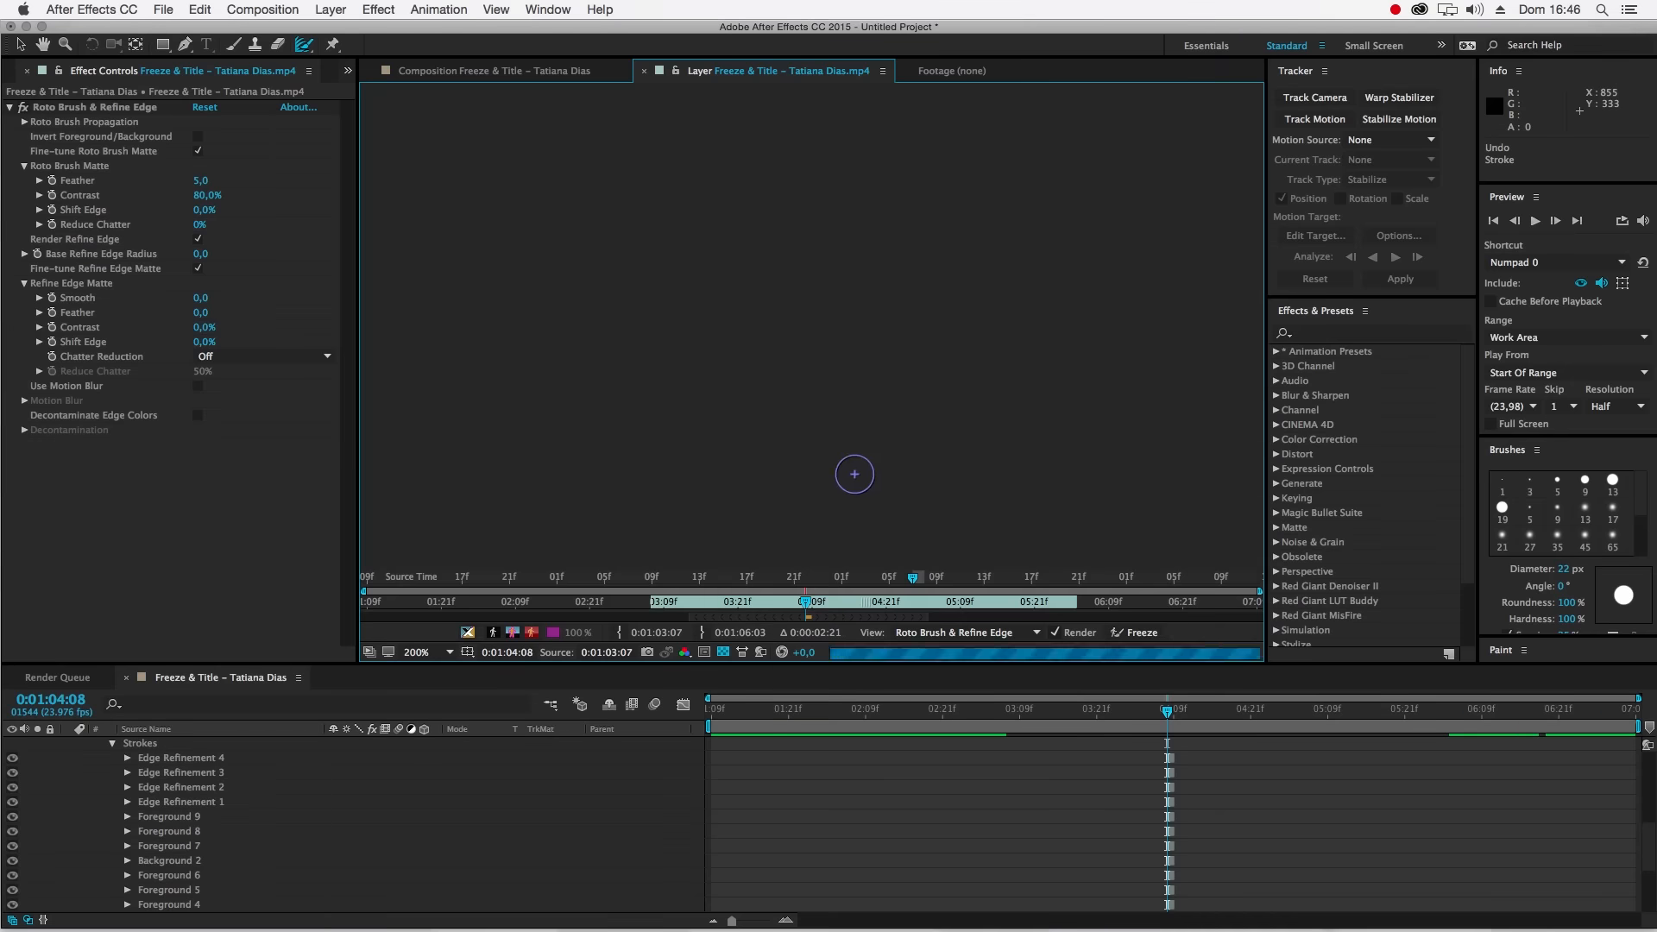
{"action": "left_click_drag", "start_coordinate": [537, 483], "coordinate": [505, 436]}
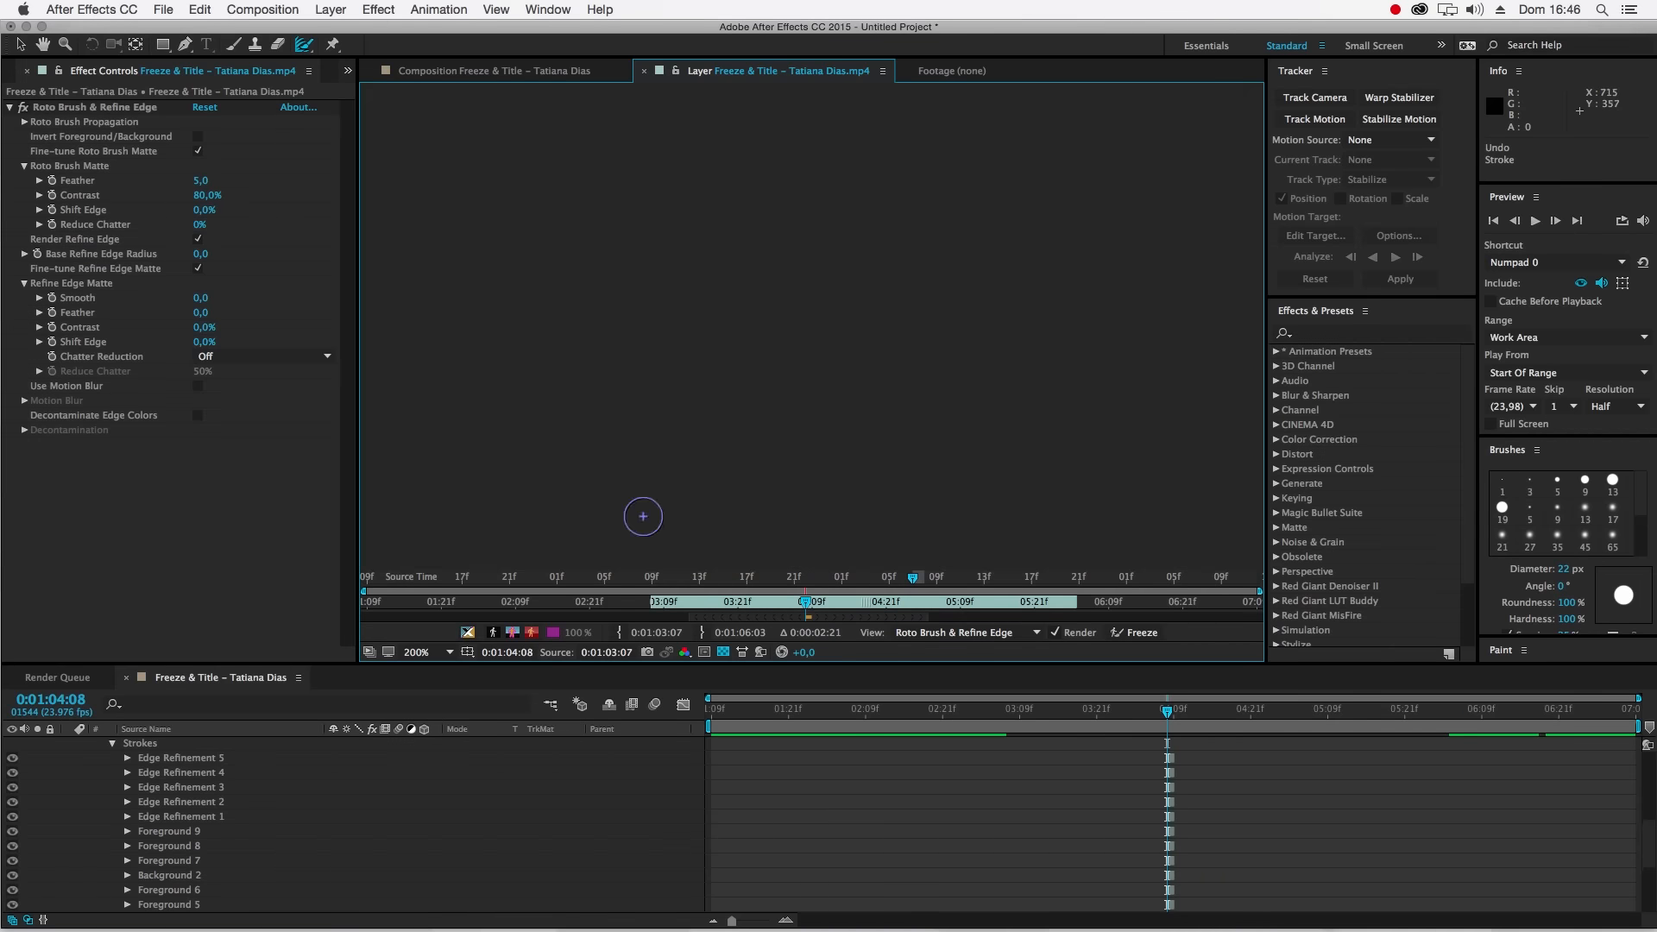
{"action": "key", "text": "comma"}
{"action": "key", "text": "comma"}
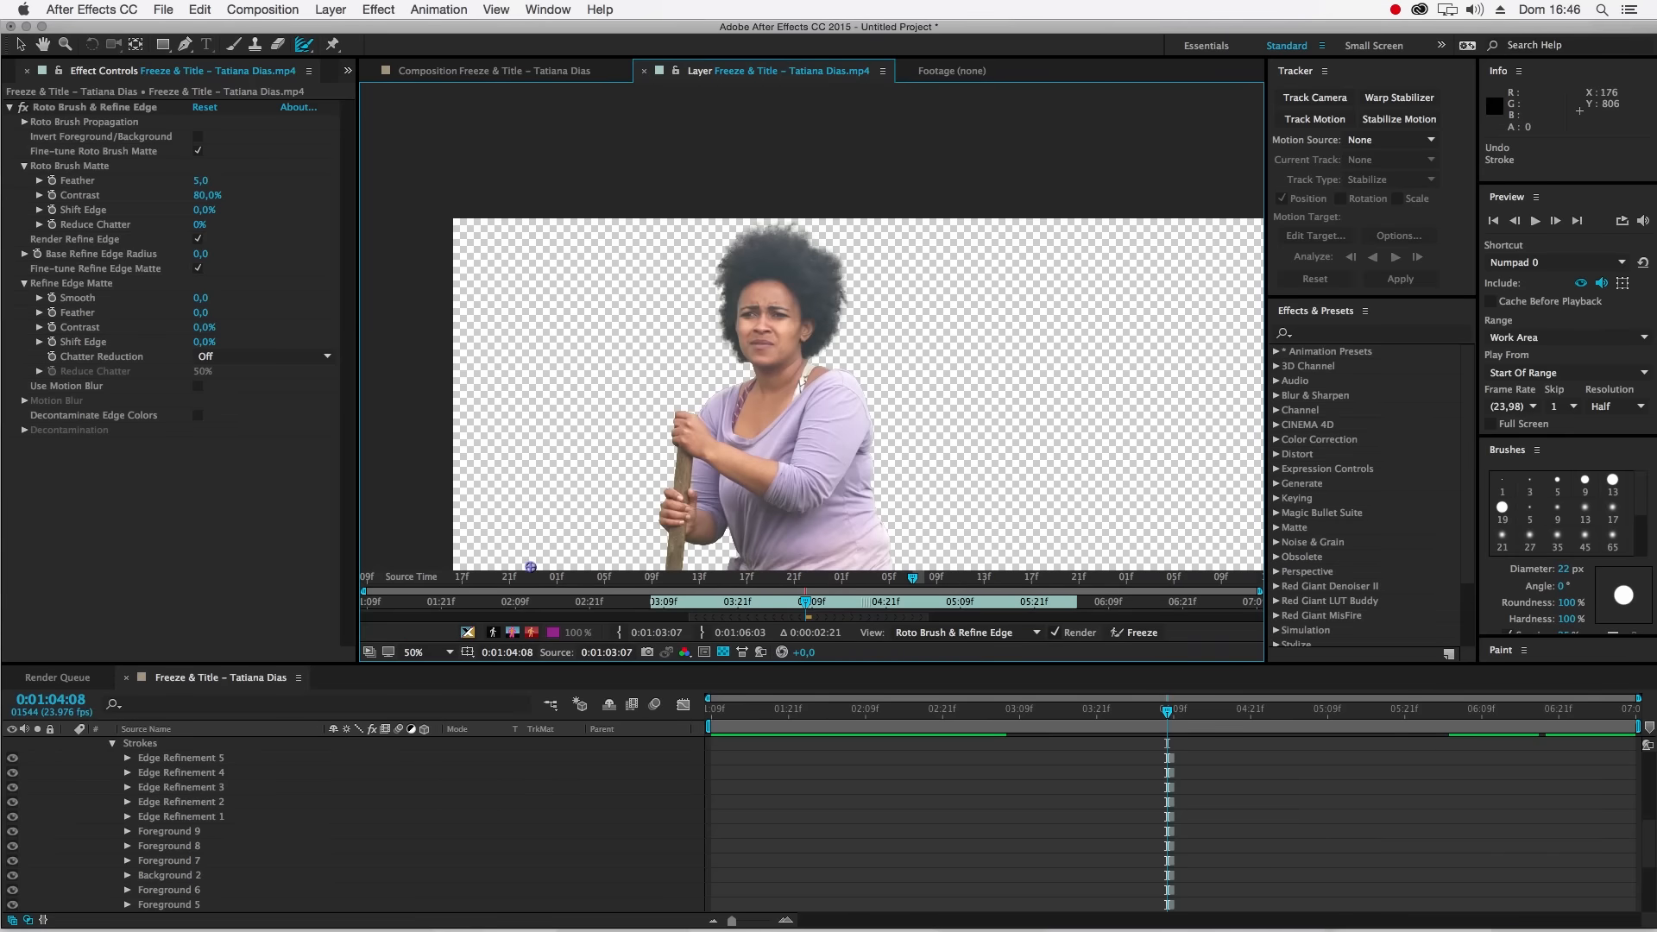
{"action": "left_click", "coordinate": [425, 653]}
{"action": "left_click", "coordinate": [426, 656]}
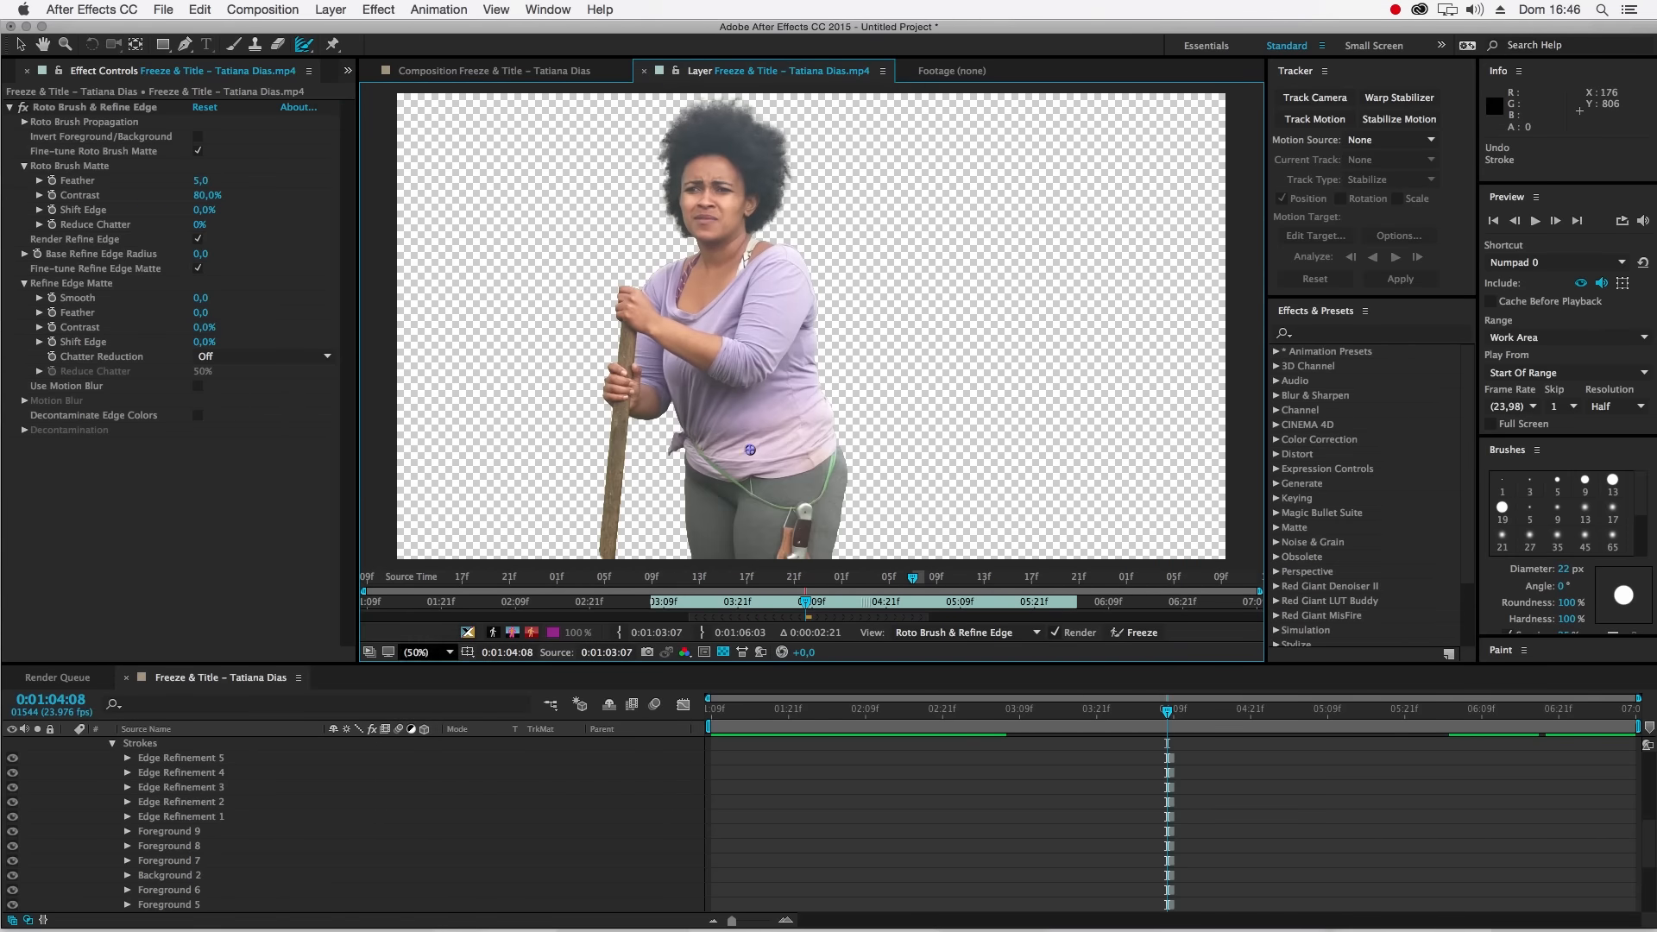
- Collapse the cutout layer's properties and check the cutout at several frames between 0:01:03:16 and 0:01:04:08
{"action": "scroll", "coordinate": [157, 830], "scroll_direction": "up", "scroll_amount": 6}
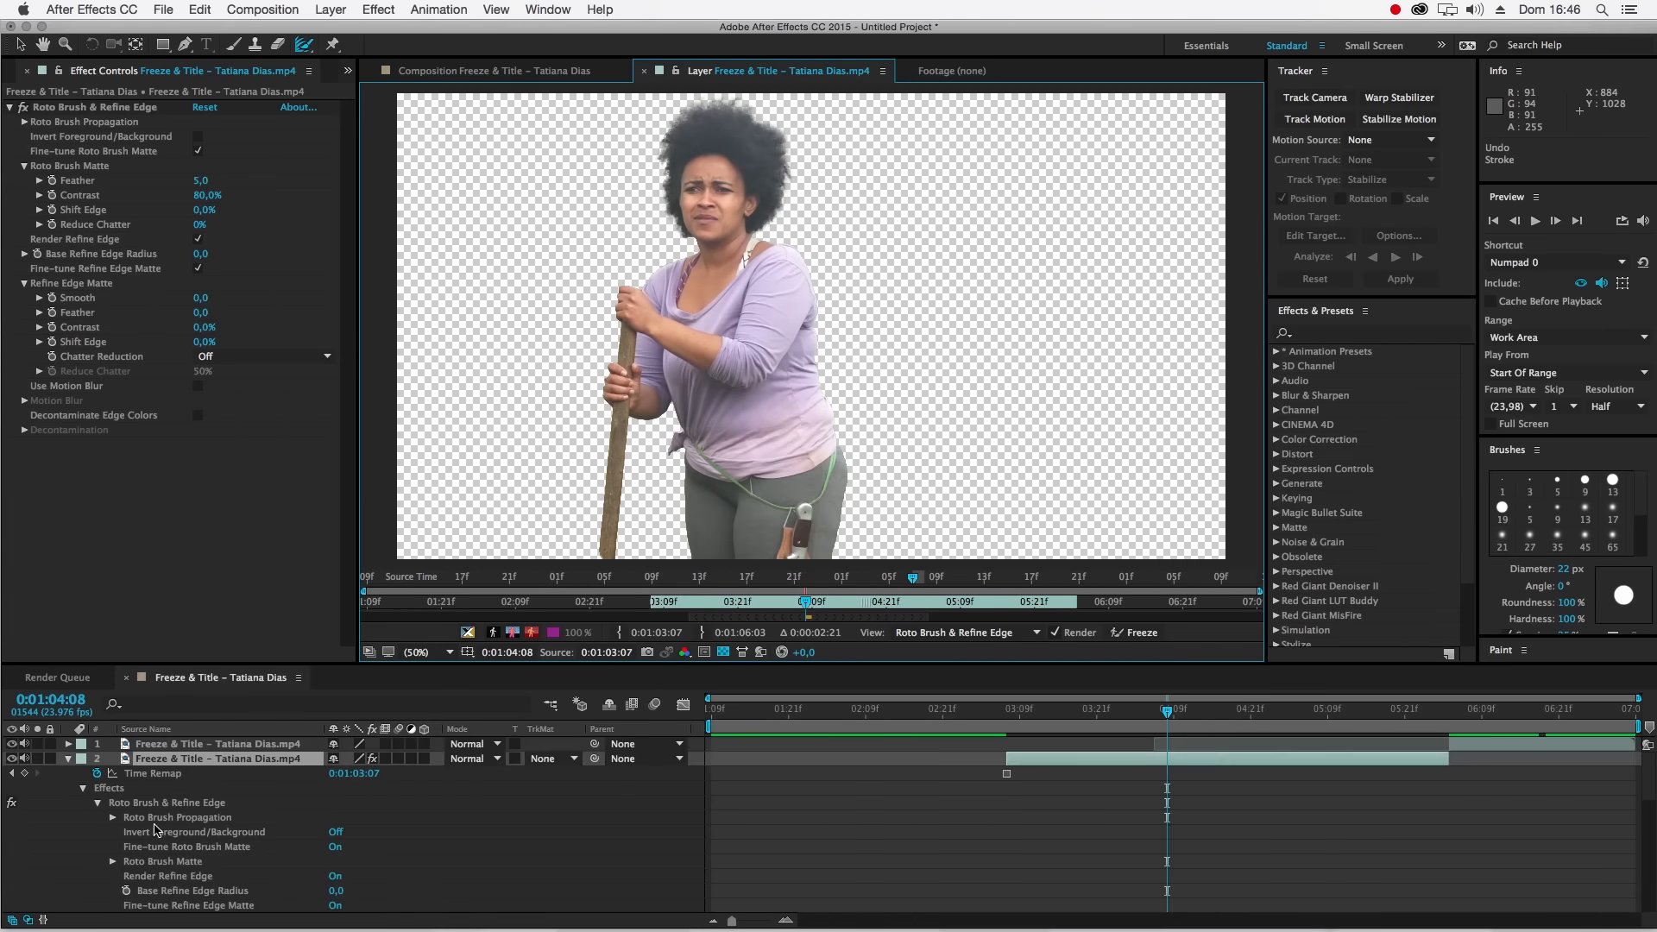
{"action": "left_click", "coordinate": [68, 758]}
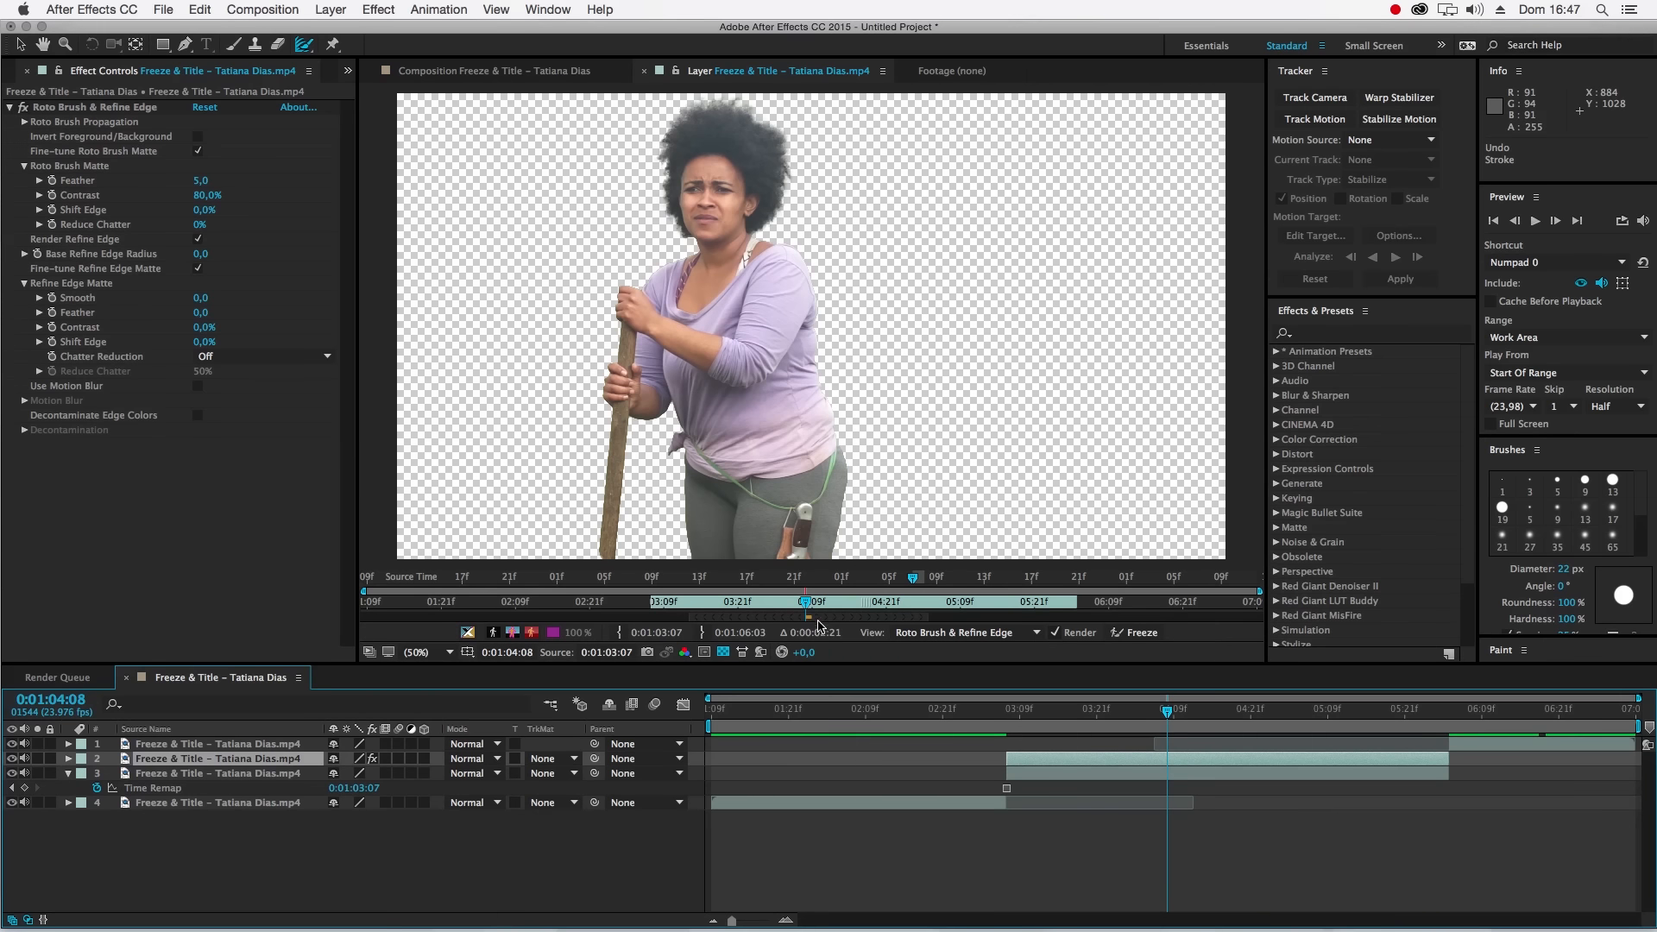
{"action": "left_click_drag", "start_coordinate": [802, 614], "coordinate": [755, 607]}
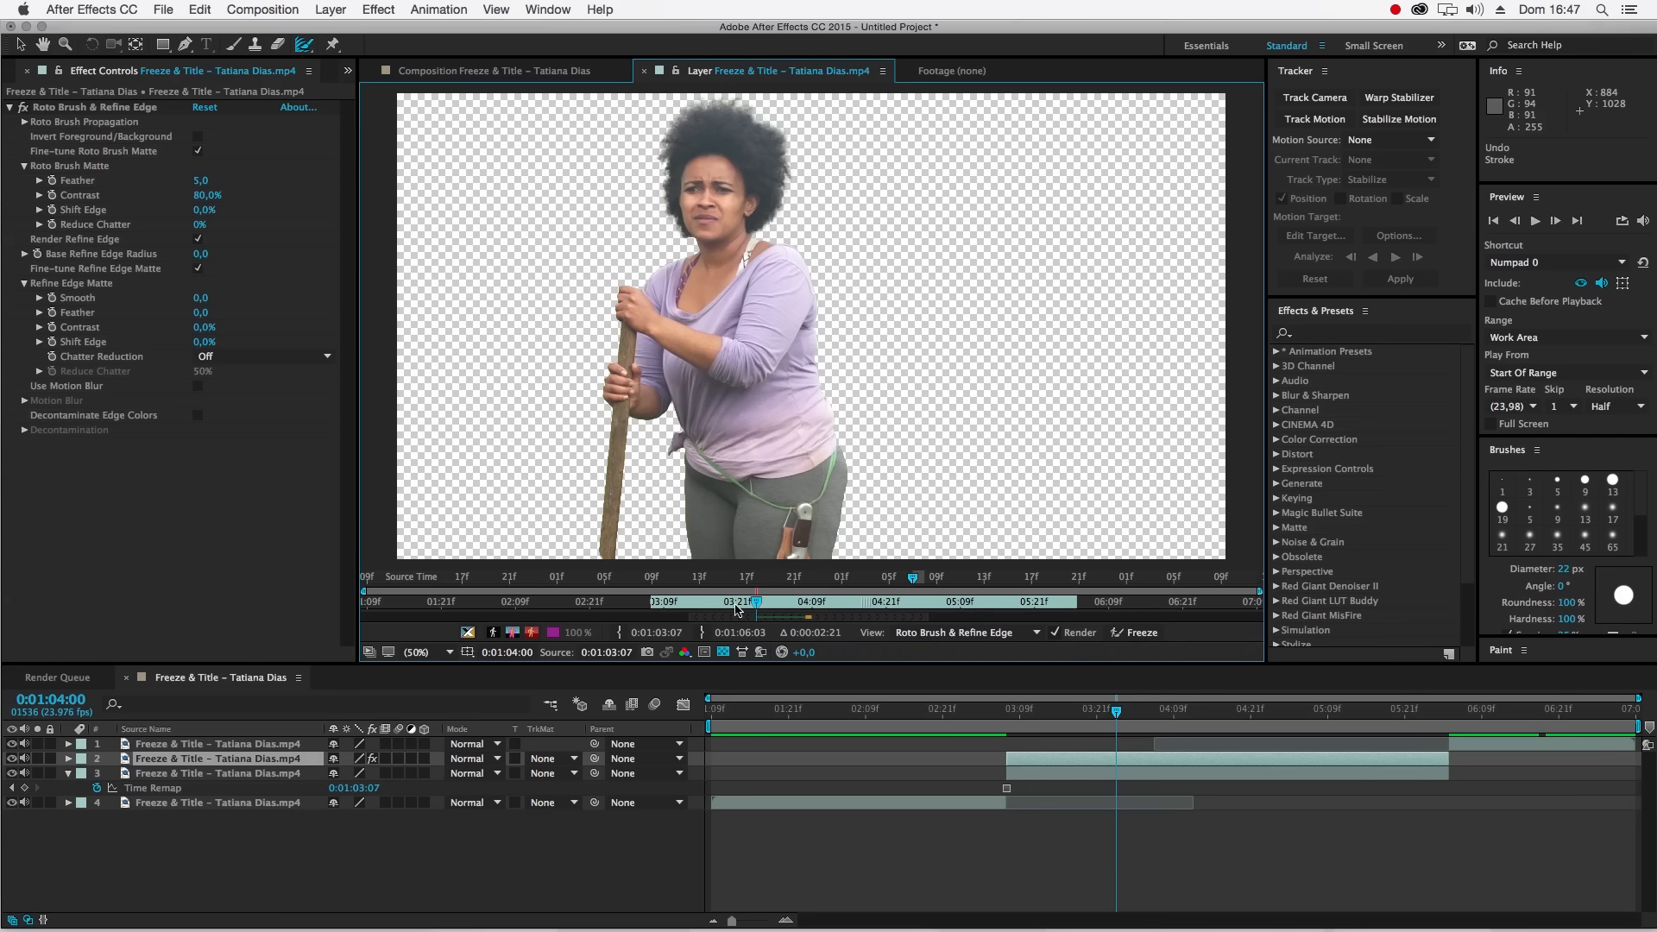
{"action": "left_click", "coordinate": [707, 604]}
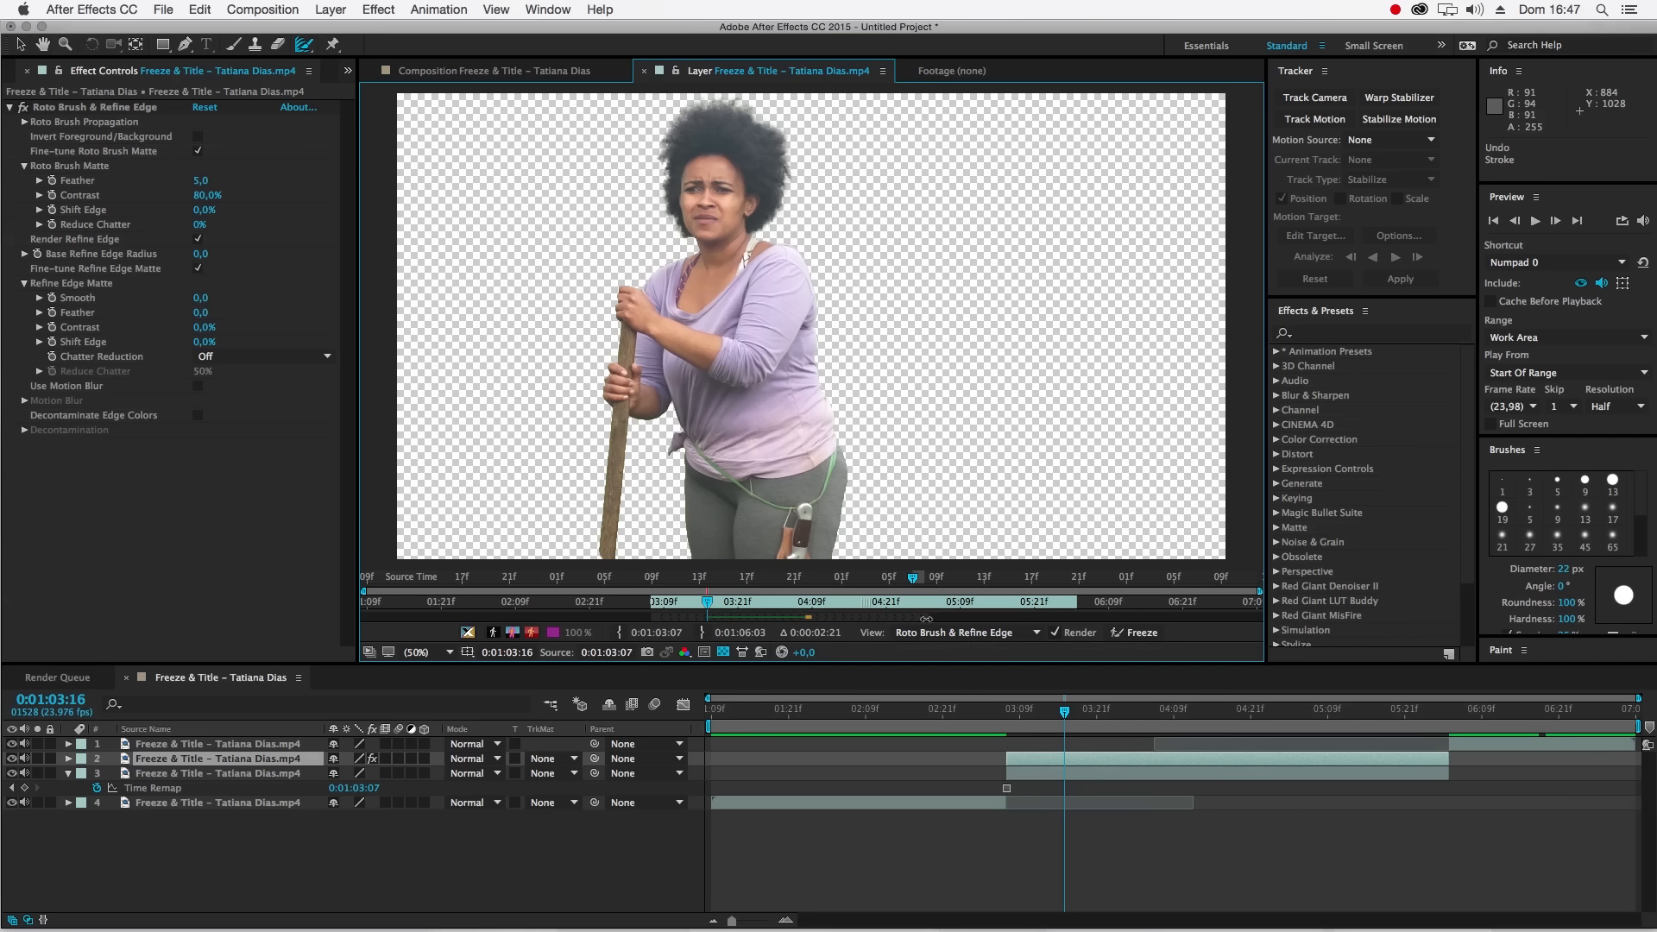
{"action": "left_click_drag", "start_coordinate": [752, 598], "coordinate": [806, 601]}
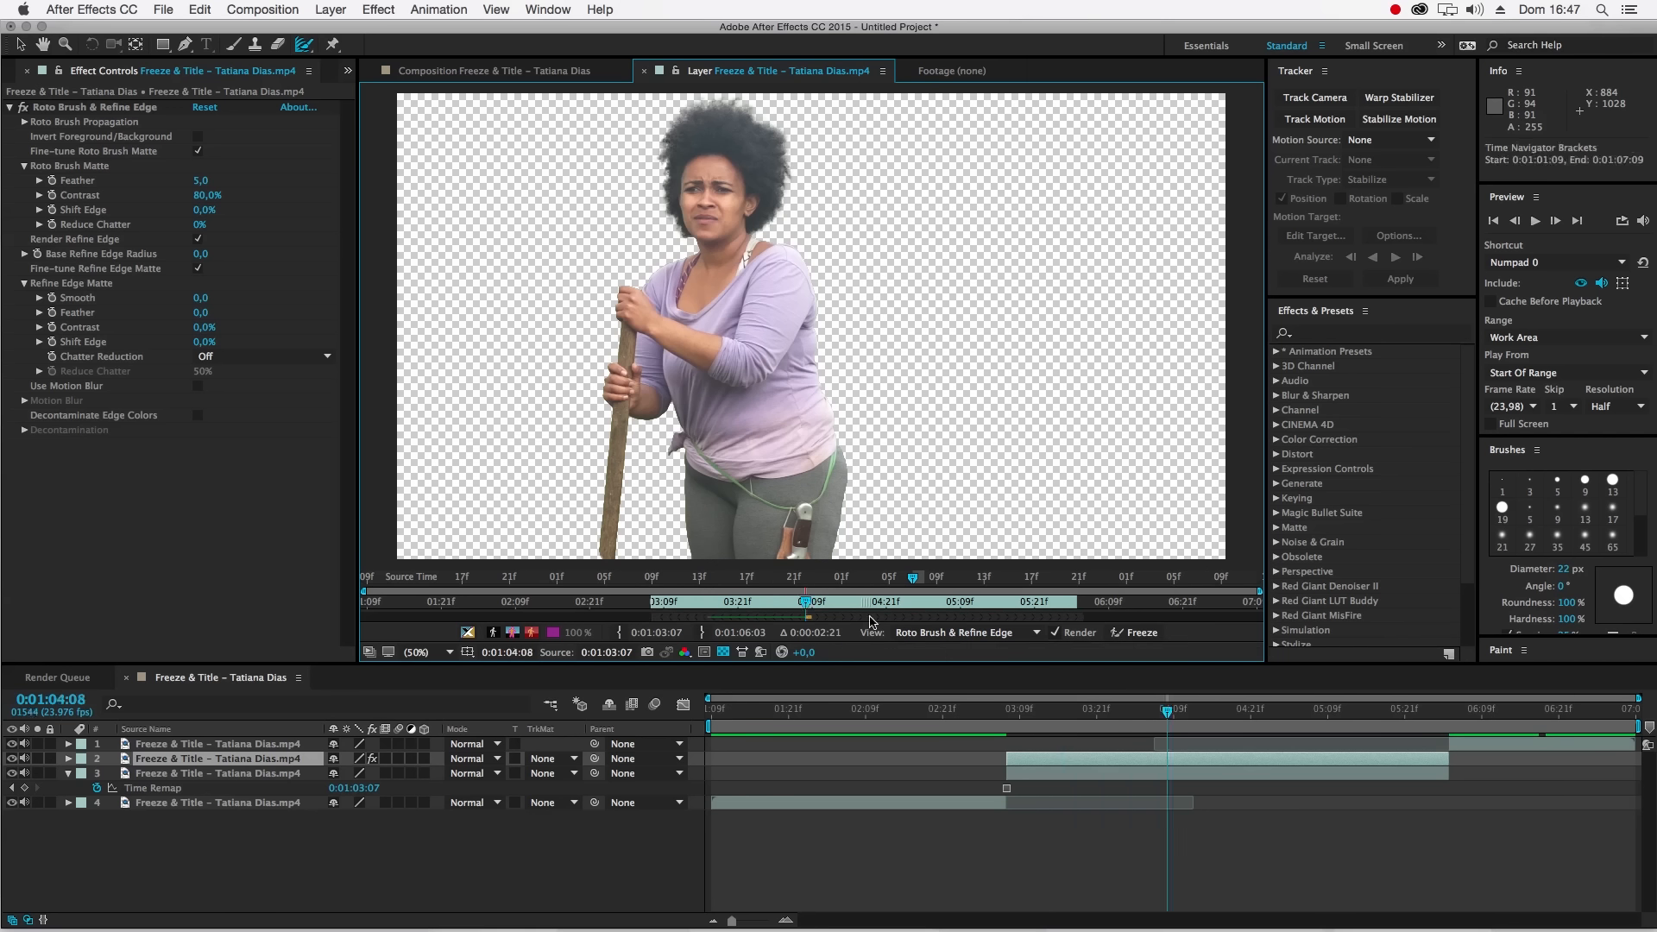
{"action": "right_click", "coordinate": [1167, 759]}
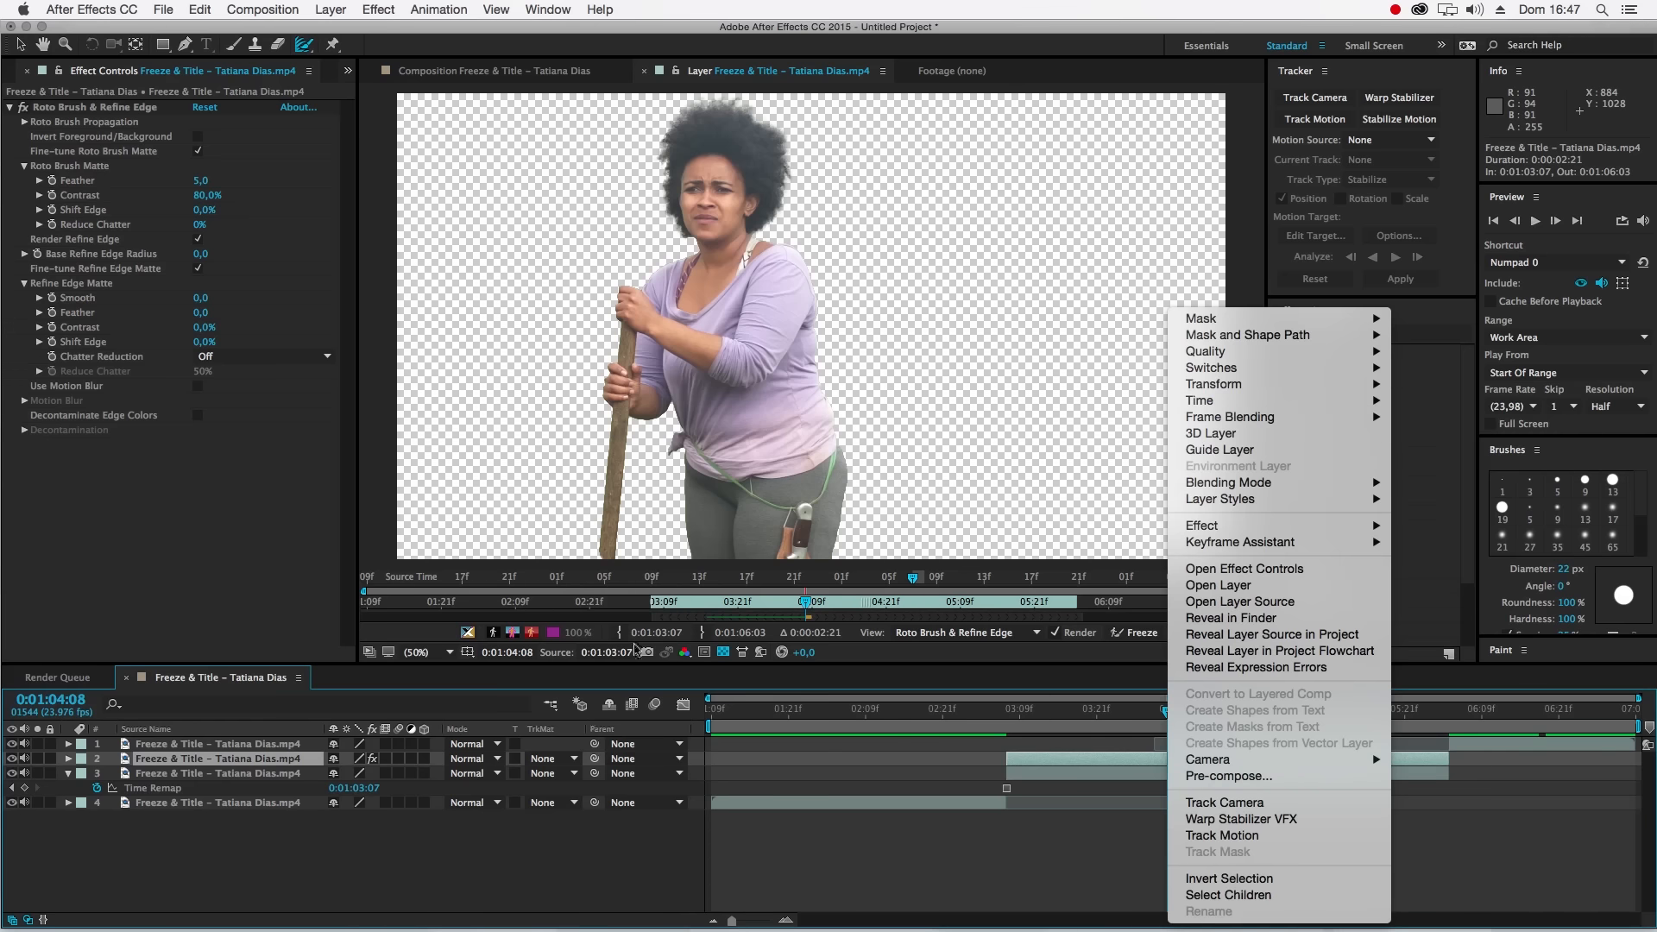
{"action": "left_click", "coordinate": [689, 602]}
- Review the composition by scrubbing through the last segment and back into the frozen segment at 0:01:04:11
{"action": "left_click", "coordinate": [1551, 716]}
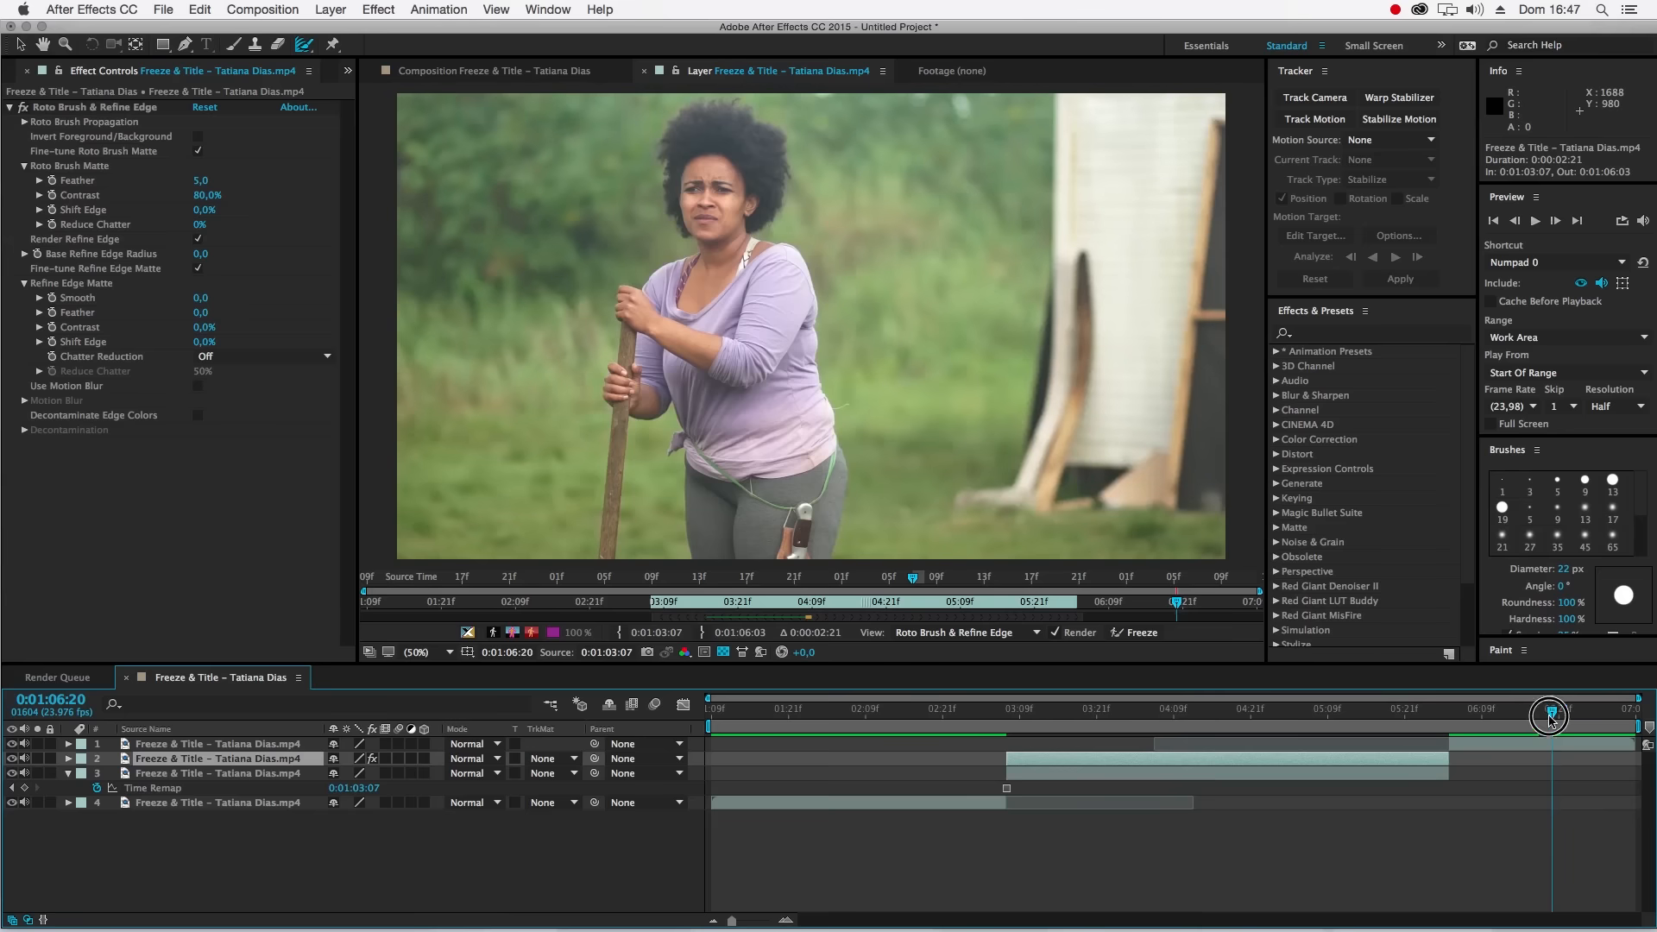
{"action": "left_click_drag", "start_coordinate": [1551, 716], "coordinate": [1629, 718]}
{"action": "mouse_move", "coordinate": [1522, 720]}
{"action": "left_mouse_down"}
{"action": "mouse_move", "coordinate": [1469, 718]}
{"action": "mouse_move", "coordinate": [1502, 718]}
{"action": "left_mouse_up"}
{"action": "left_click", "coordinate": [522, 71]}
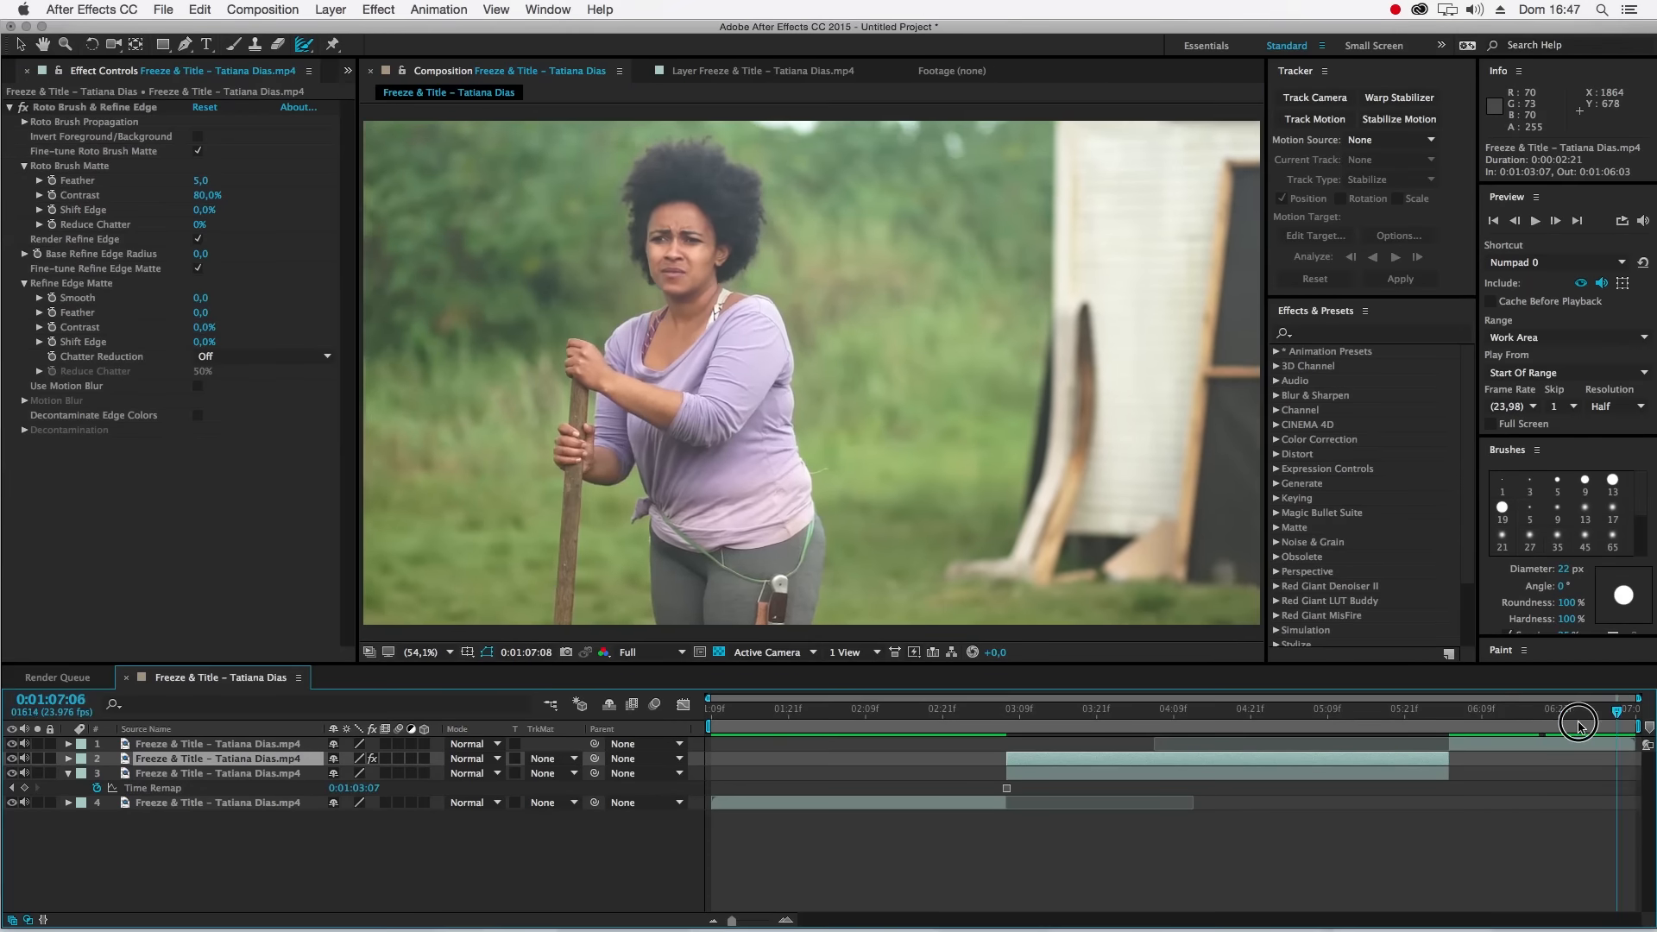
{"action": "left_click", "coordinate": [1475, 725]}
{"action": "left_click_drag", "start_coordinate": [1474, 727], "coordinate": [1488, 724]}
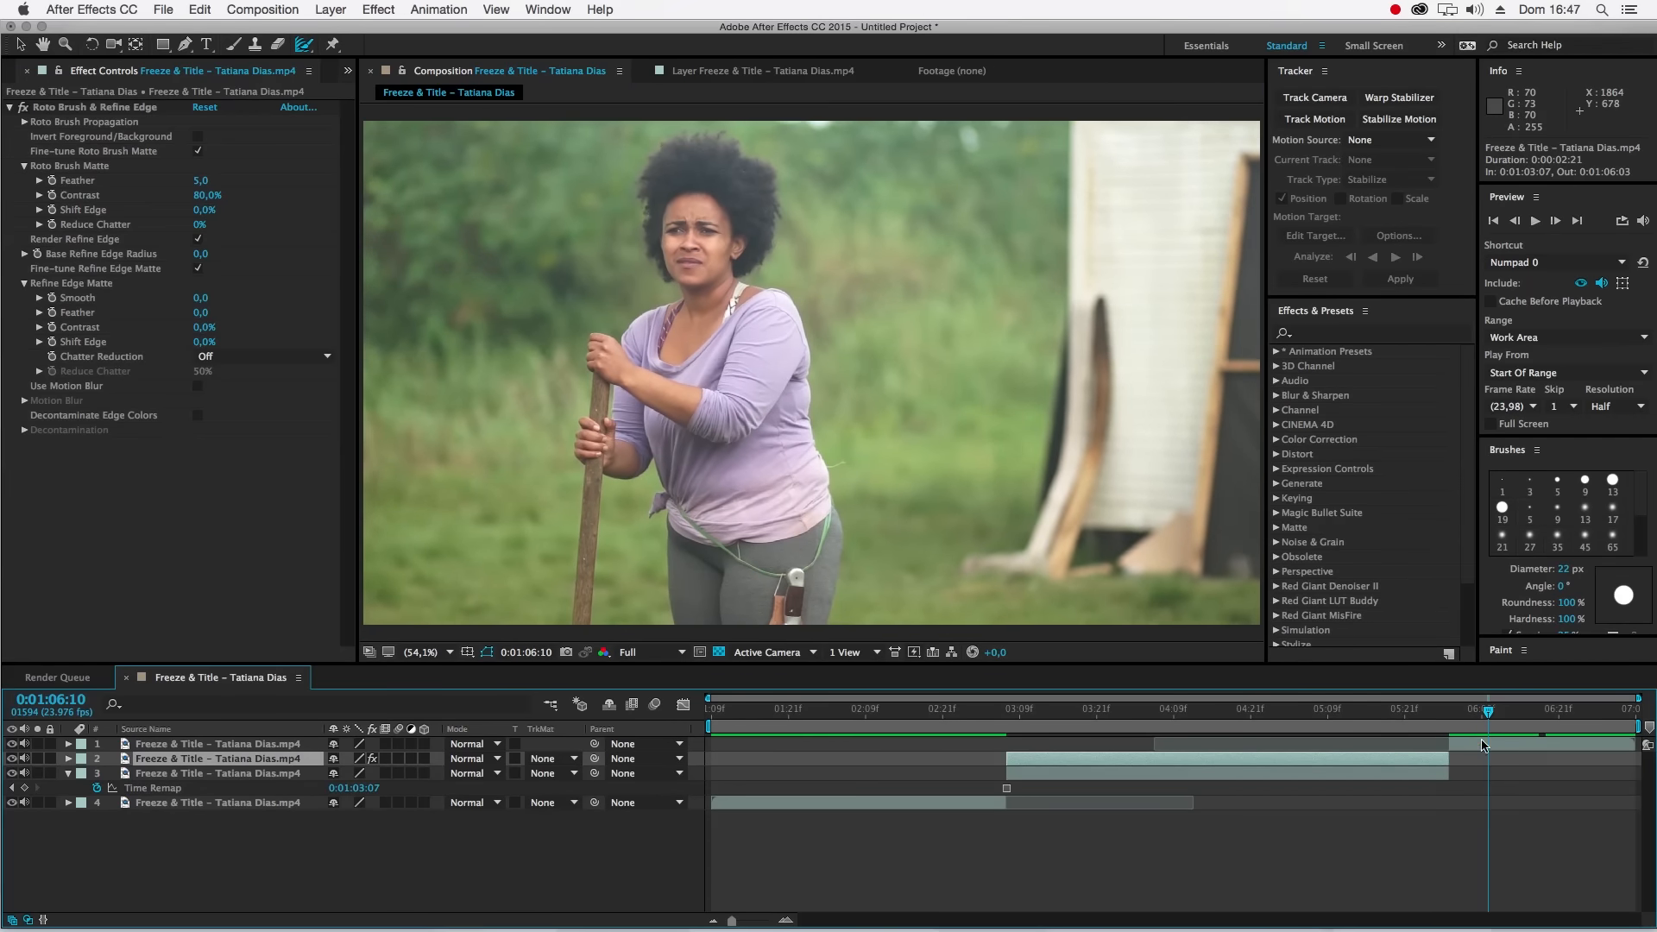
{"action": "left_click", "coordinate": [1186, 724]}
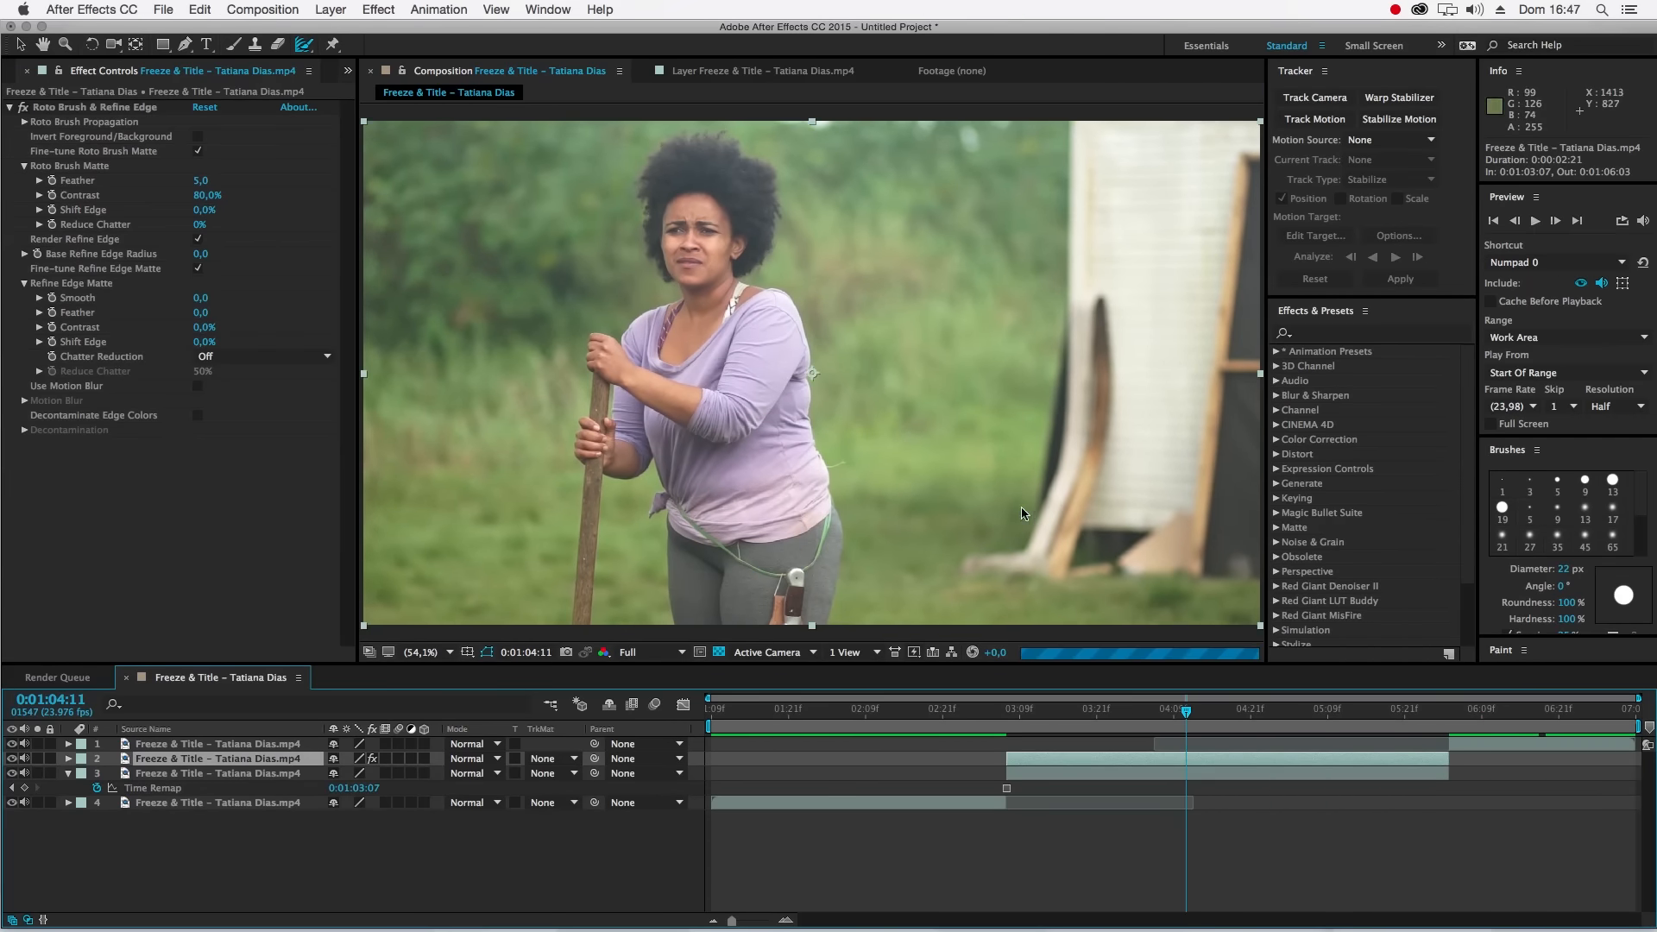
- Check the cutout at both ends of the frozen layer in its layer view and freeze the Roto Brush & Refine Edge propagation
{"action": "left_click", "coordinate": [719, 73]}
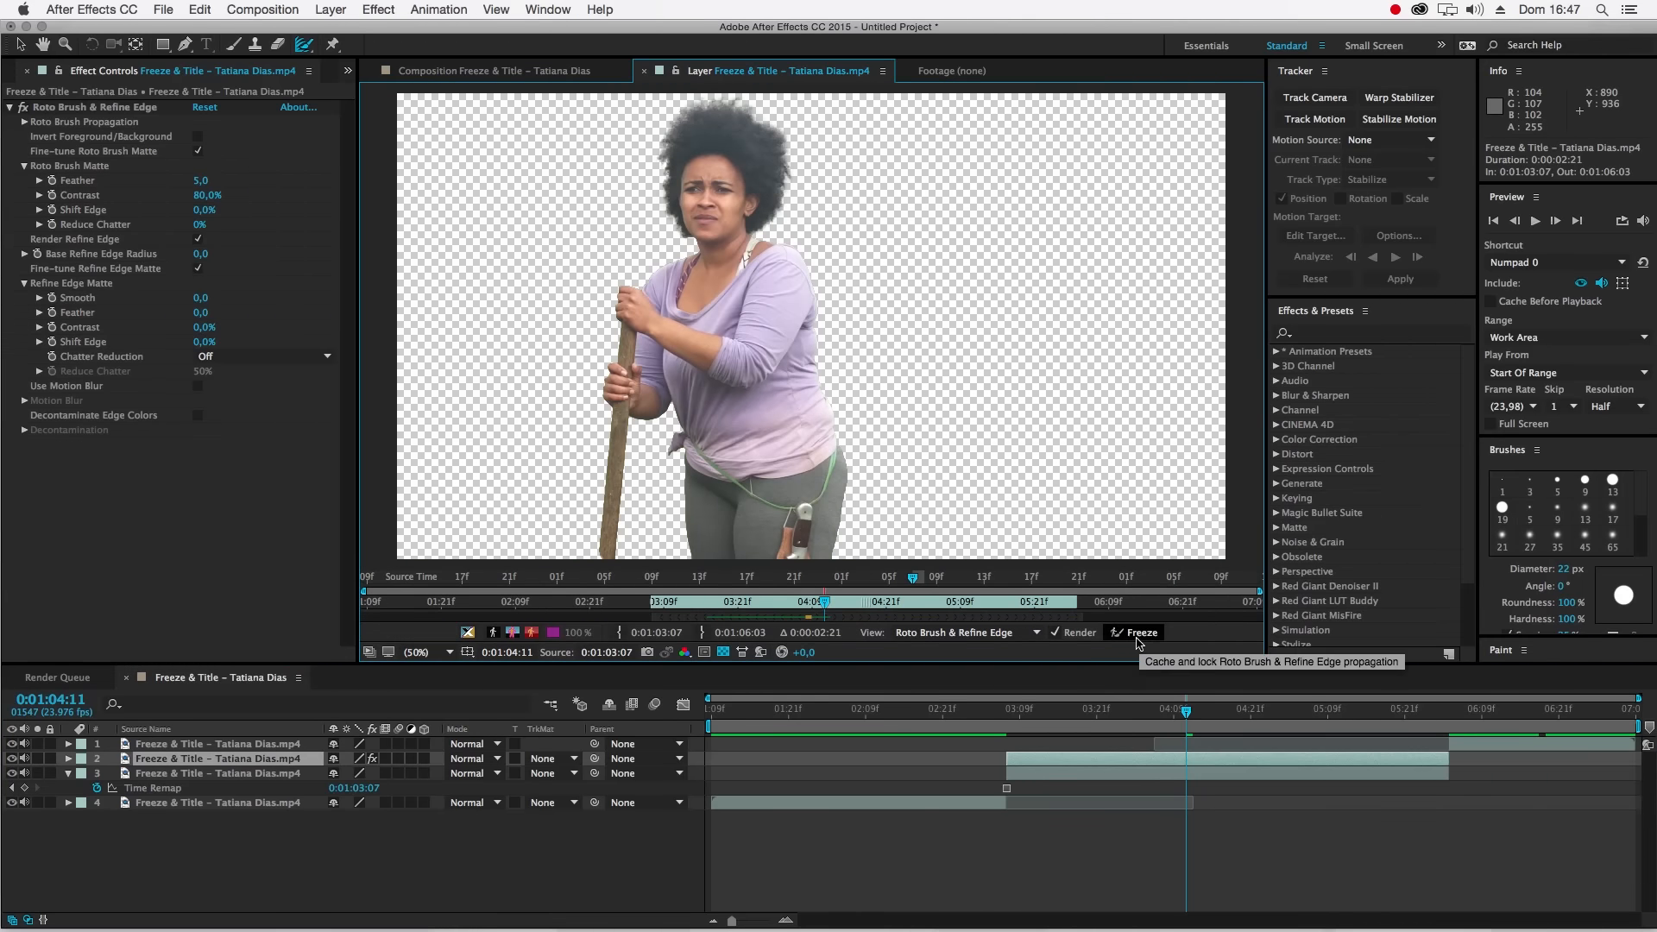
{"action": "left_click", "coordinate": [652, 605]}
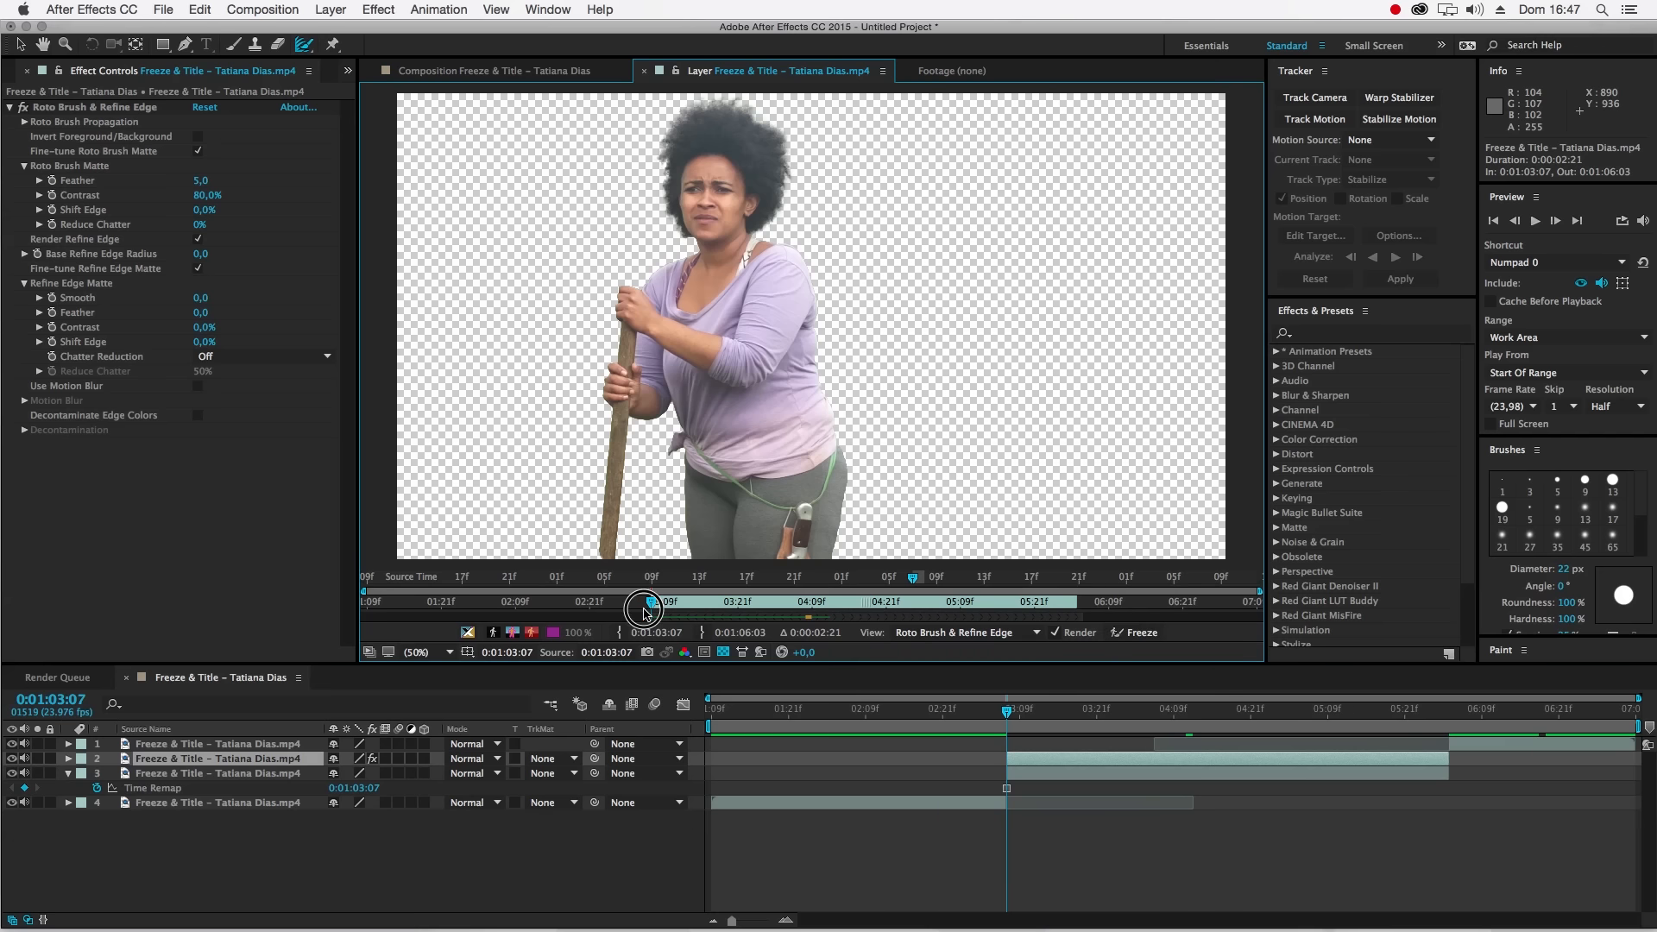
{"action": "left_click", "coordinate": [642, 607]}
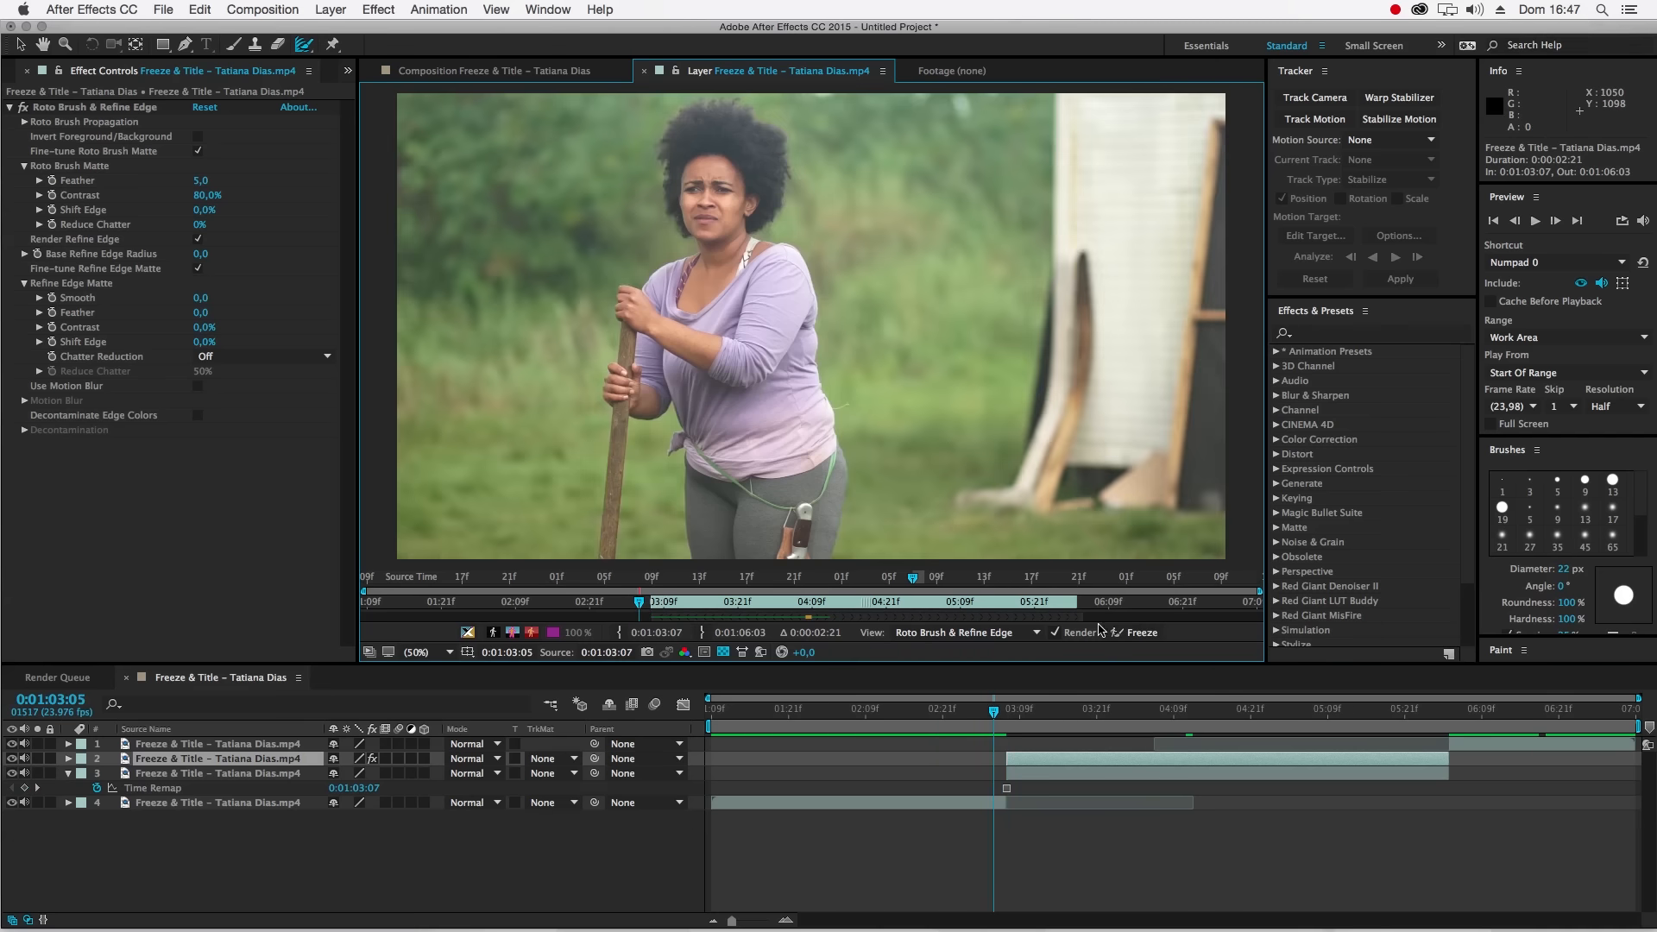
{"action": "left_click", "coordinate": [1073, 602]}
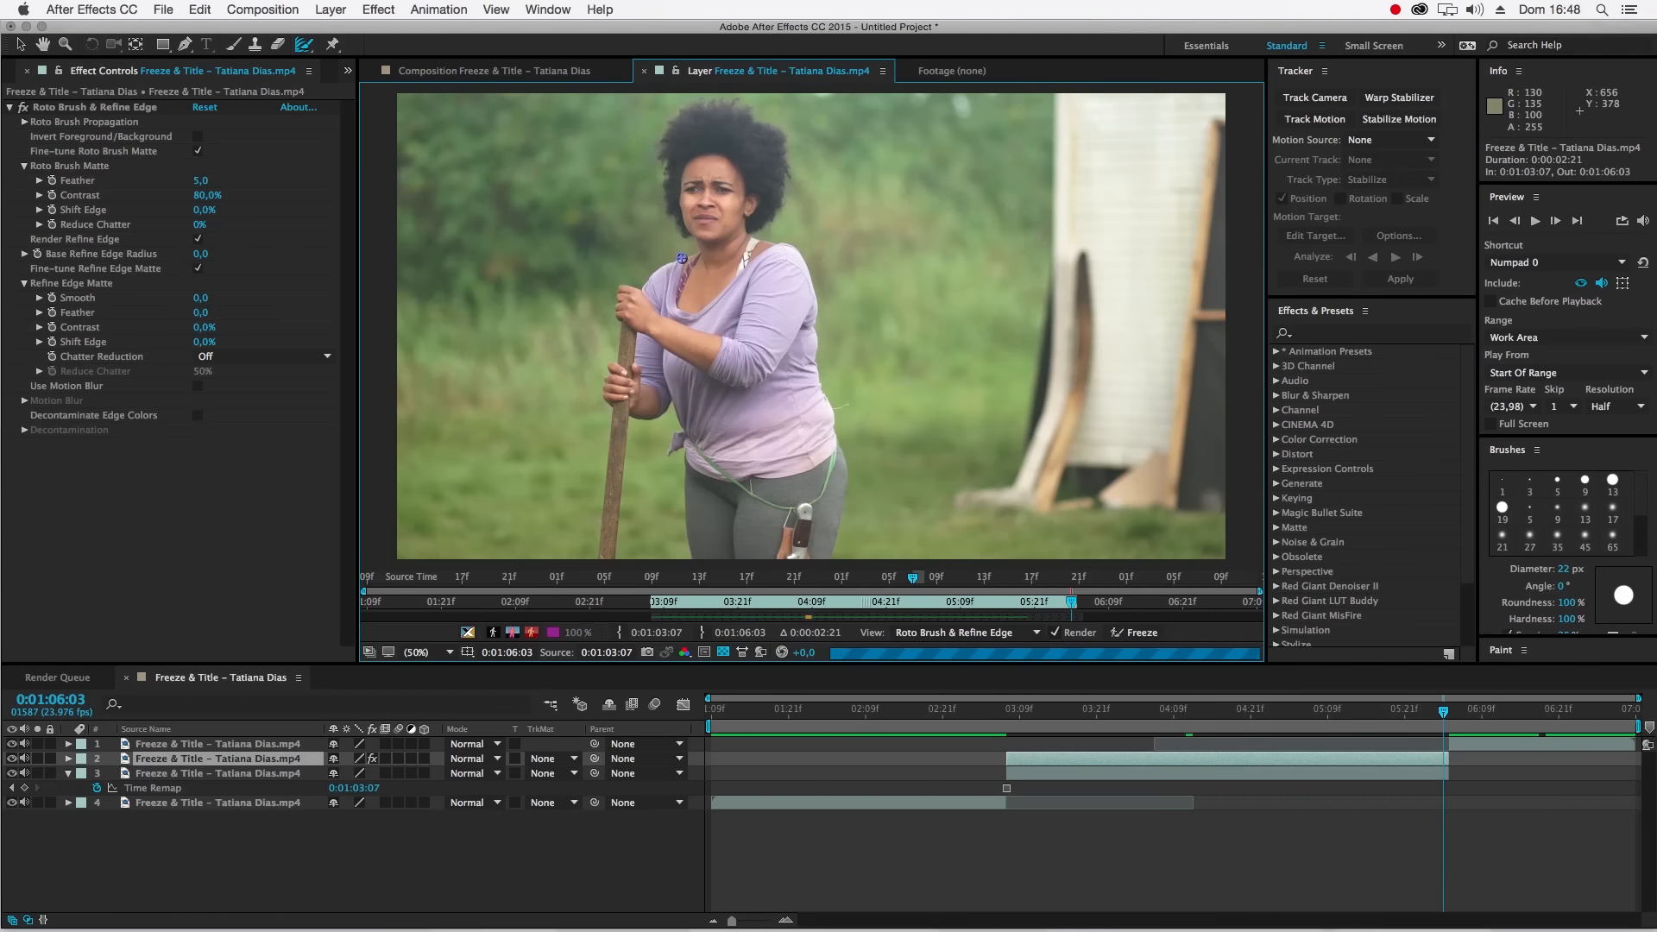
{"action": "left_click", "coordinate": [304, 48]}
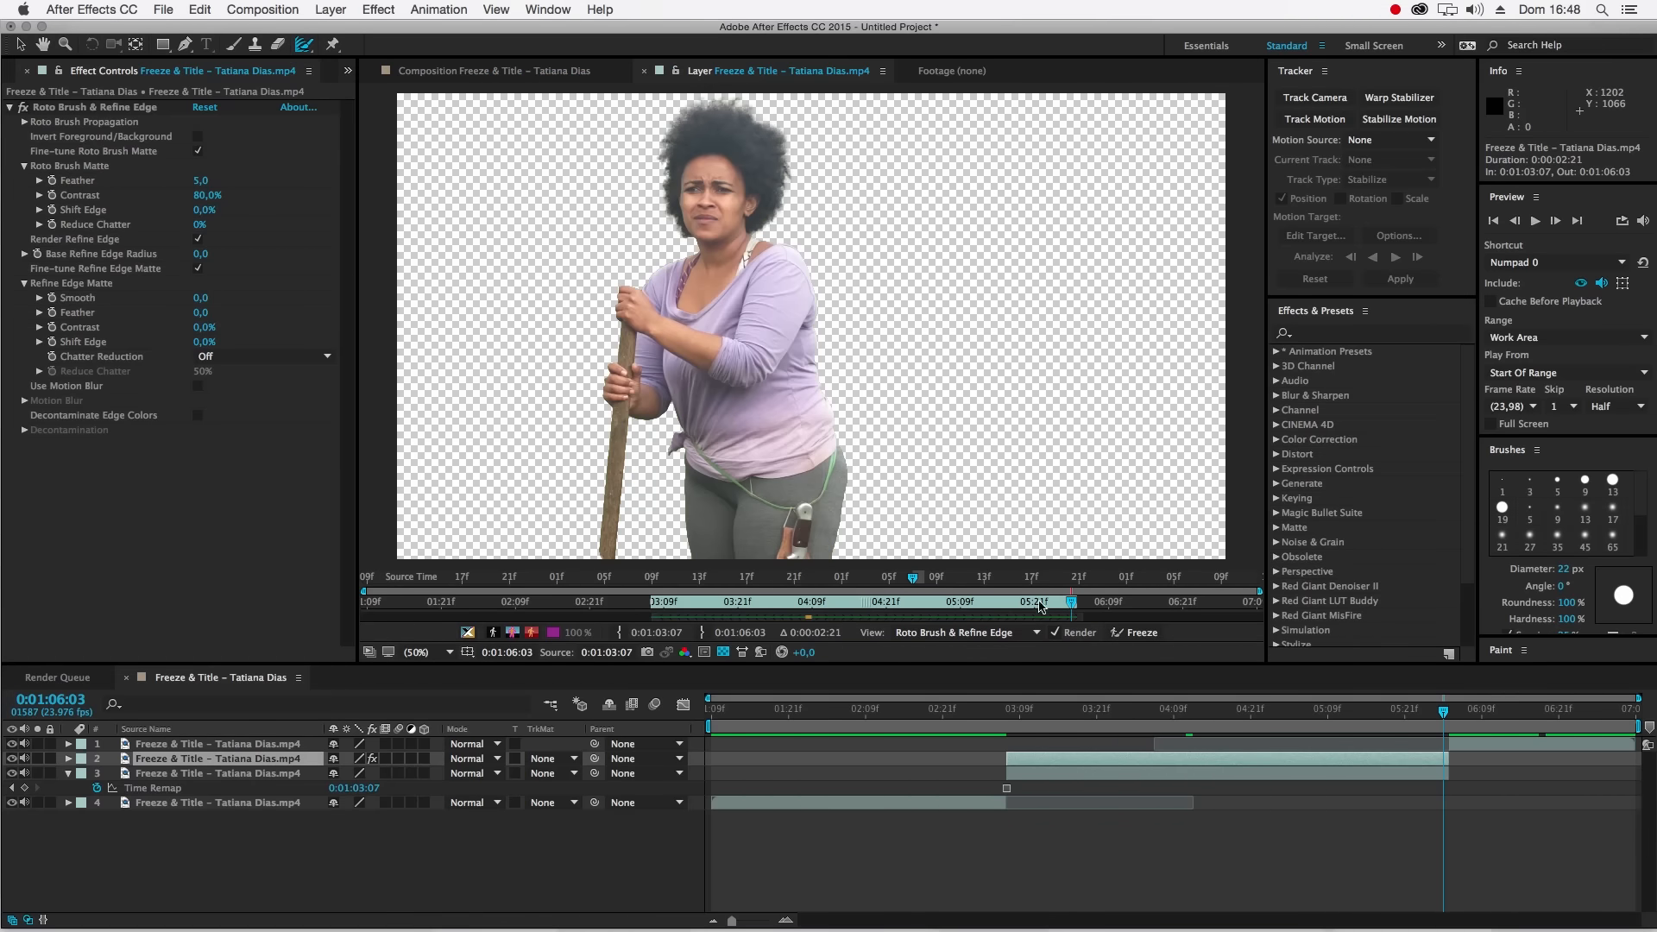
{"action": "left_click", "coordinate": [1137, 634]}
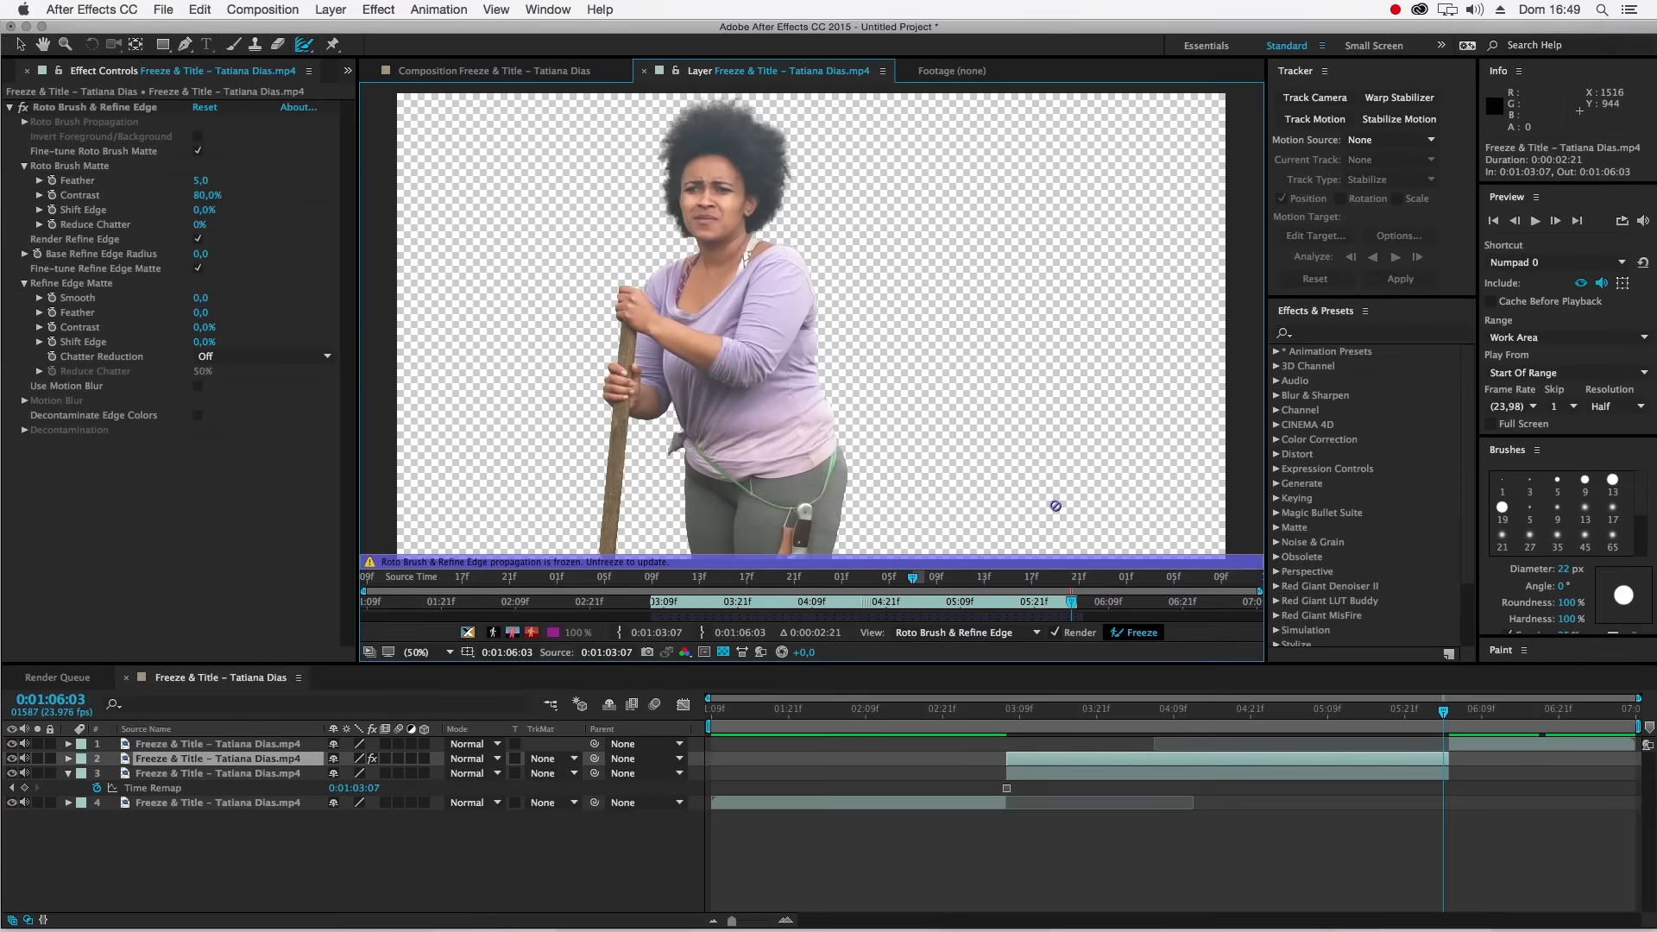
- Return to the composition view and start Scale keyframing on the cutout layer at 100% at its first frame, 0:01:03:07
{"action": "left_click", "coordinate": [484, 72]}
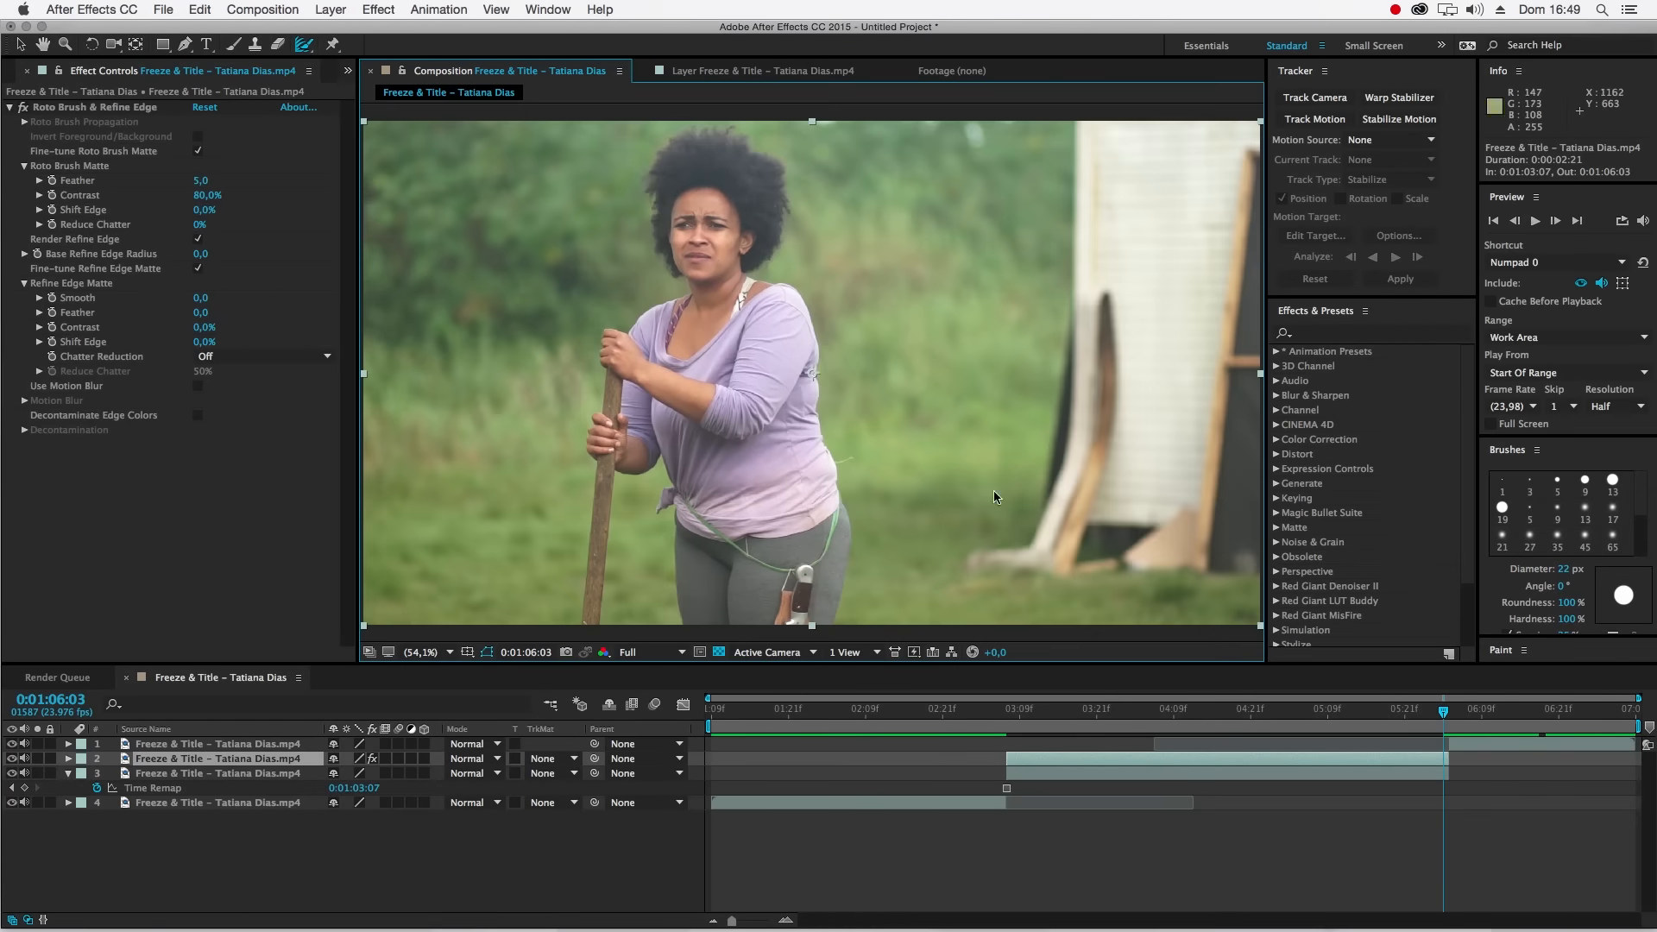
{"action": "left_click", "coordinate": [1118, 725]}
{"action": "left_click_drag", "start_coordinate": [1119, 725], "coordinate": [1109, 725]}
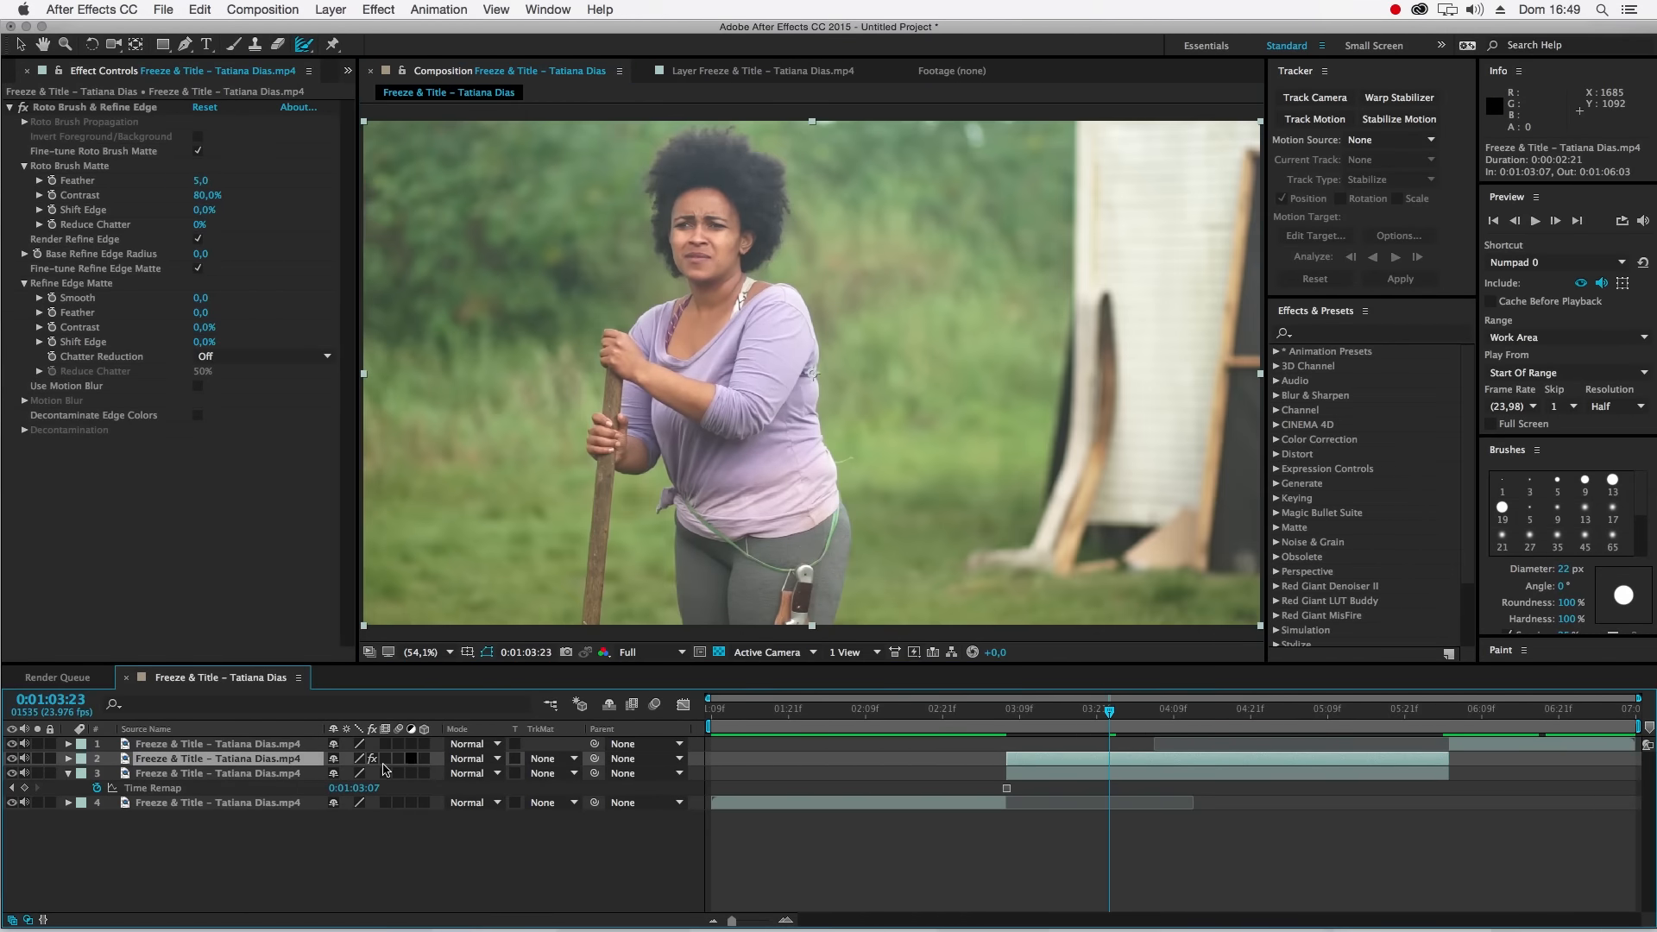
{"action": "key", "text": "s"}
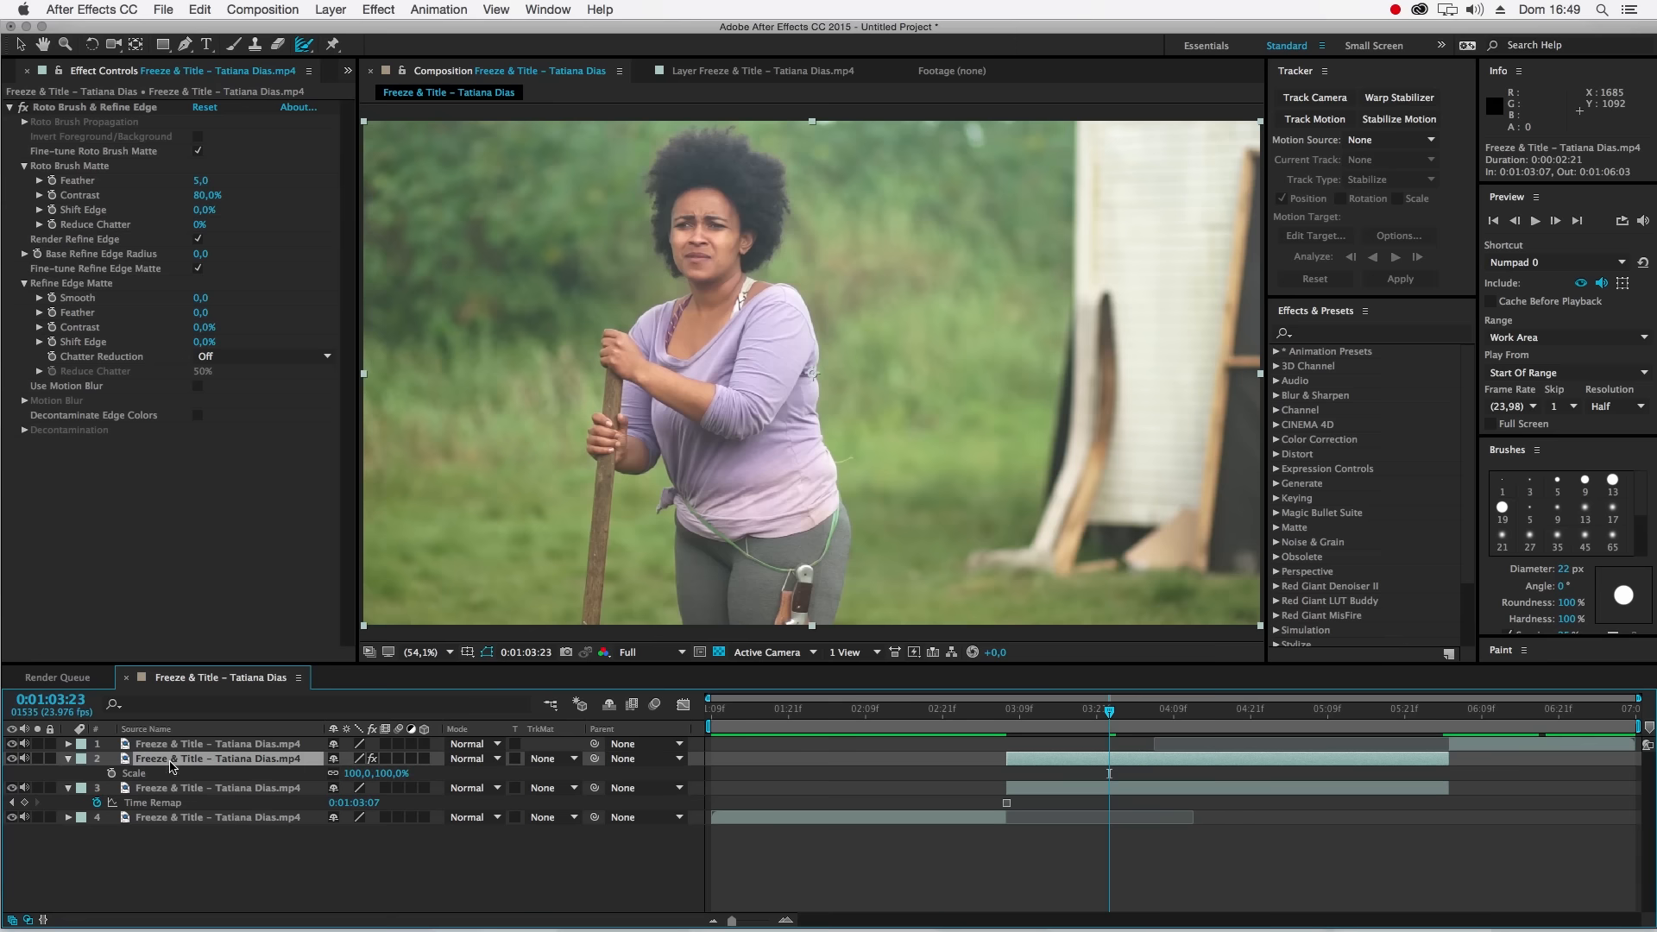
{"action": "key", "text": "i"}
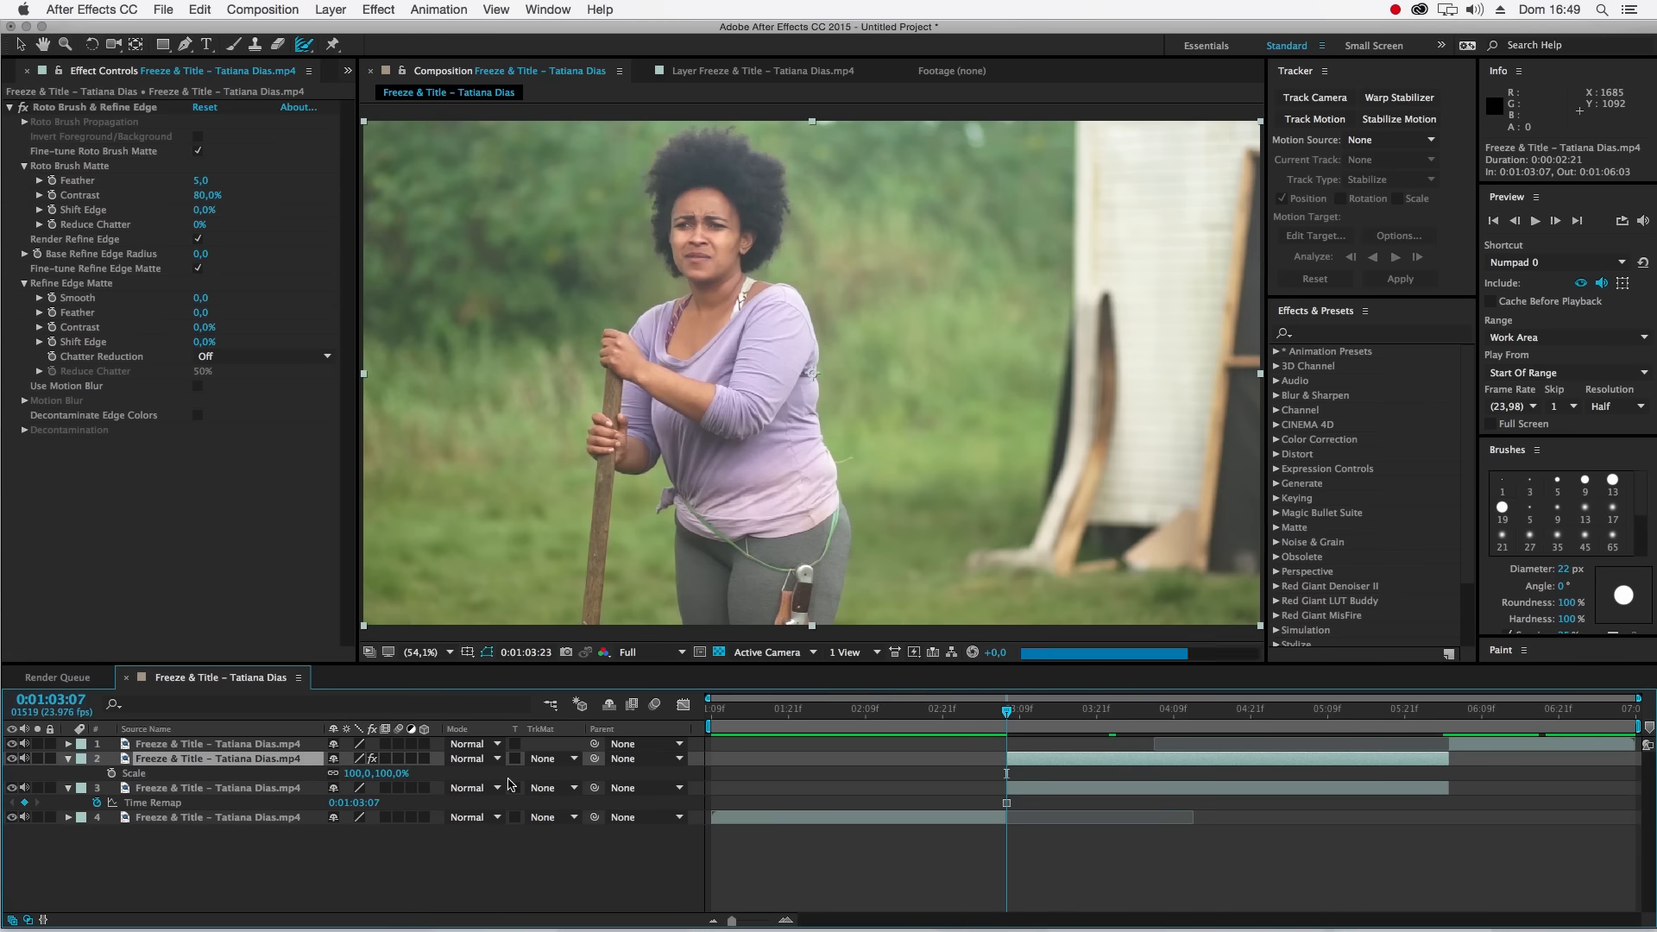
{"action": "left_click", "coordinate": [110, 774]}
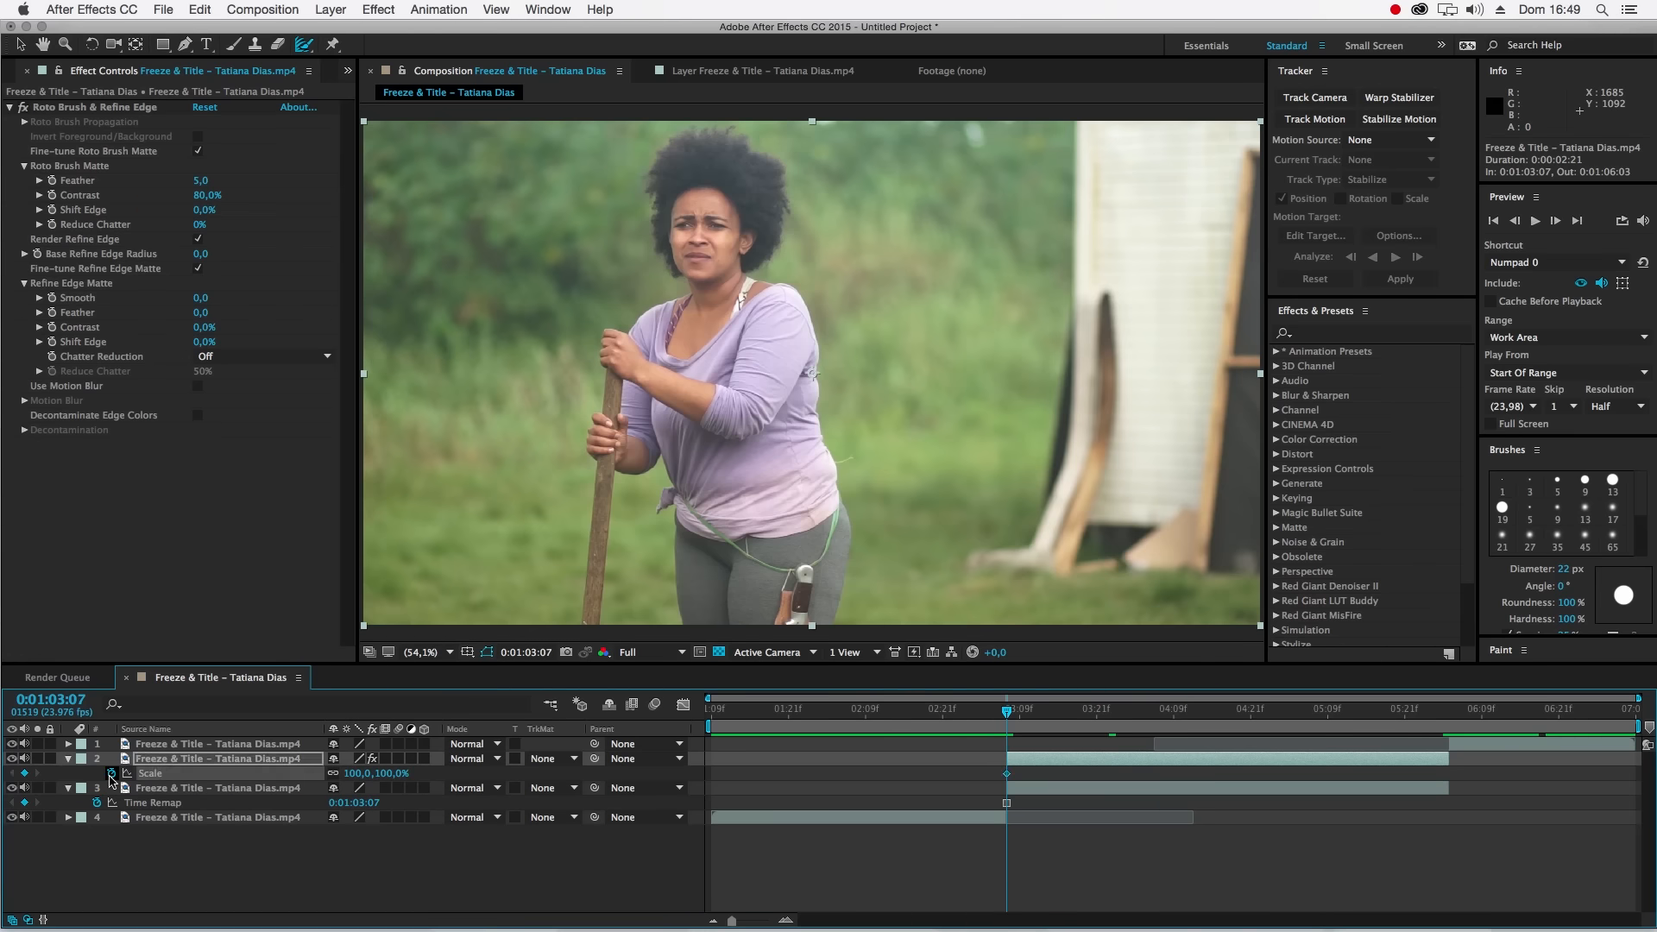
- Go to the cutout layer's last frame, 0:01:06:03, and shift its anchor point from the frame's centre onto the woman's torso with Pan Behind
{"action": "key", "text": "o"}
{"action": "key", "text": "semicolon"}
{"action": "left_click", "coordinate": [452, 791]}
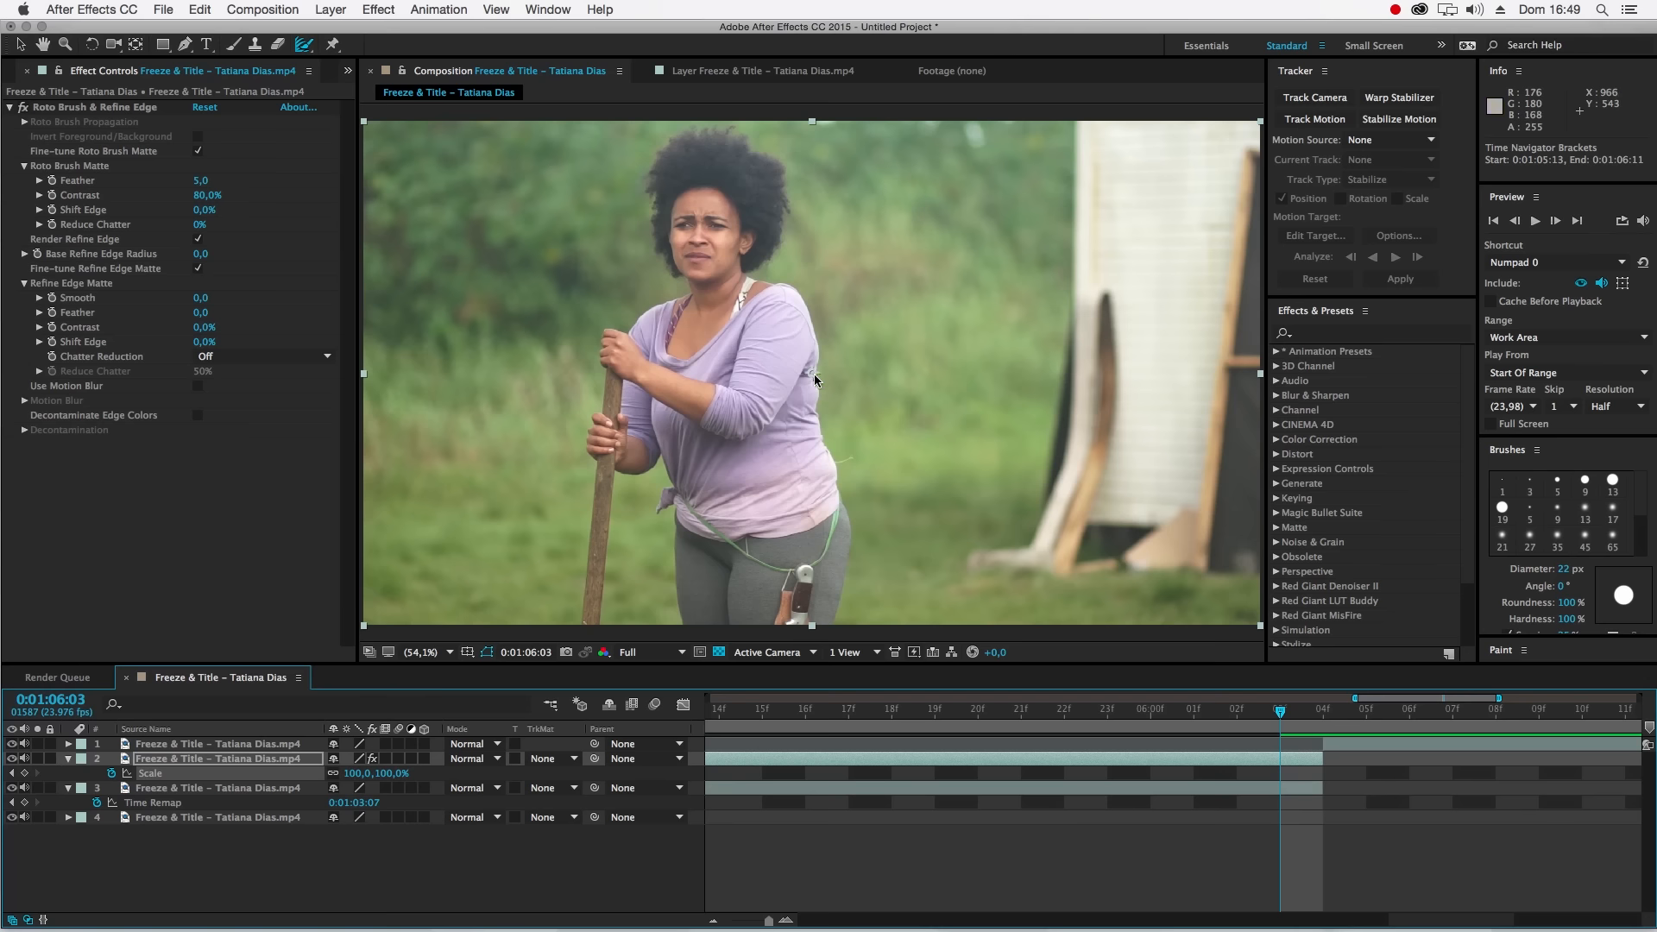
{"action": "key", "text": "y"}
{"action": "left_click_drag", "start_coordinate": [811, 375], "coordinate": [716, 409]}
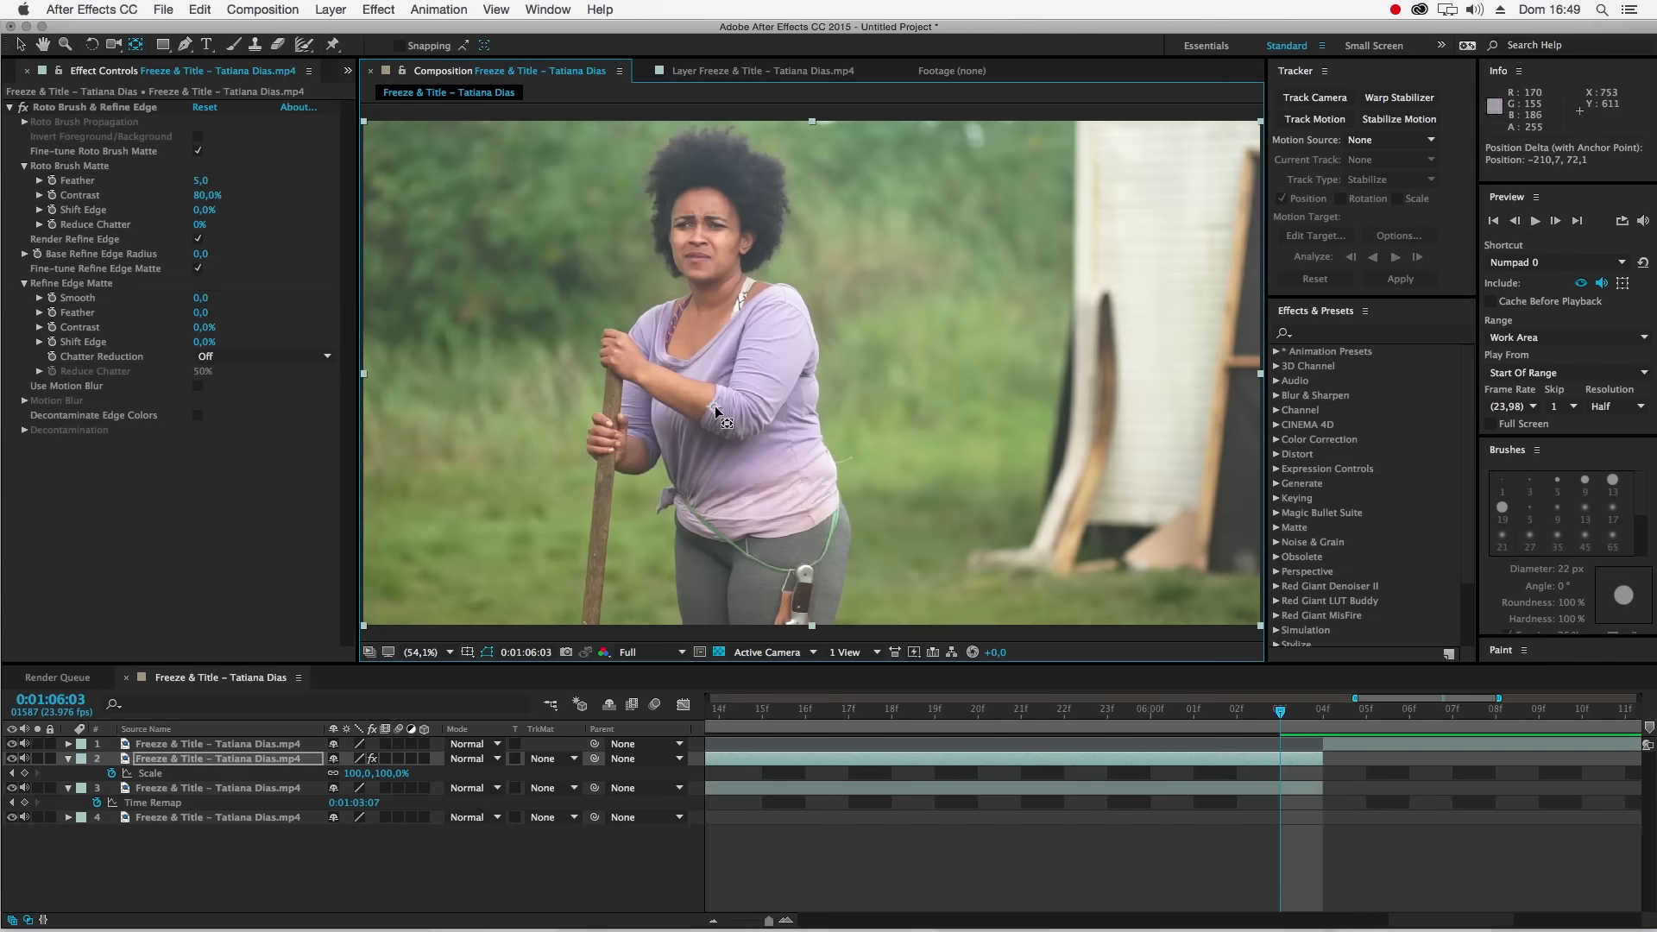
- Set the cutout layer's Scale to 109% at 0:01:06:03 and move its anchor point up to the woman's neck
{"action": "right_click", "coordinate": [397, 777]}
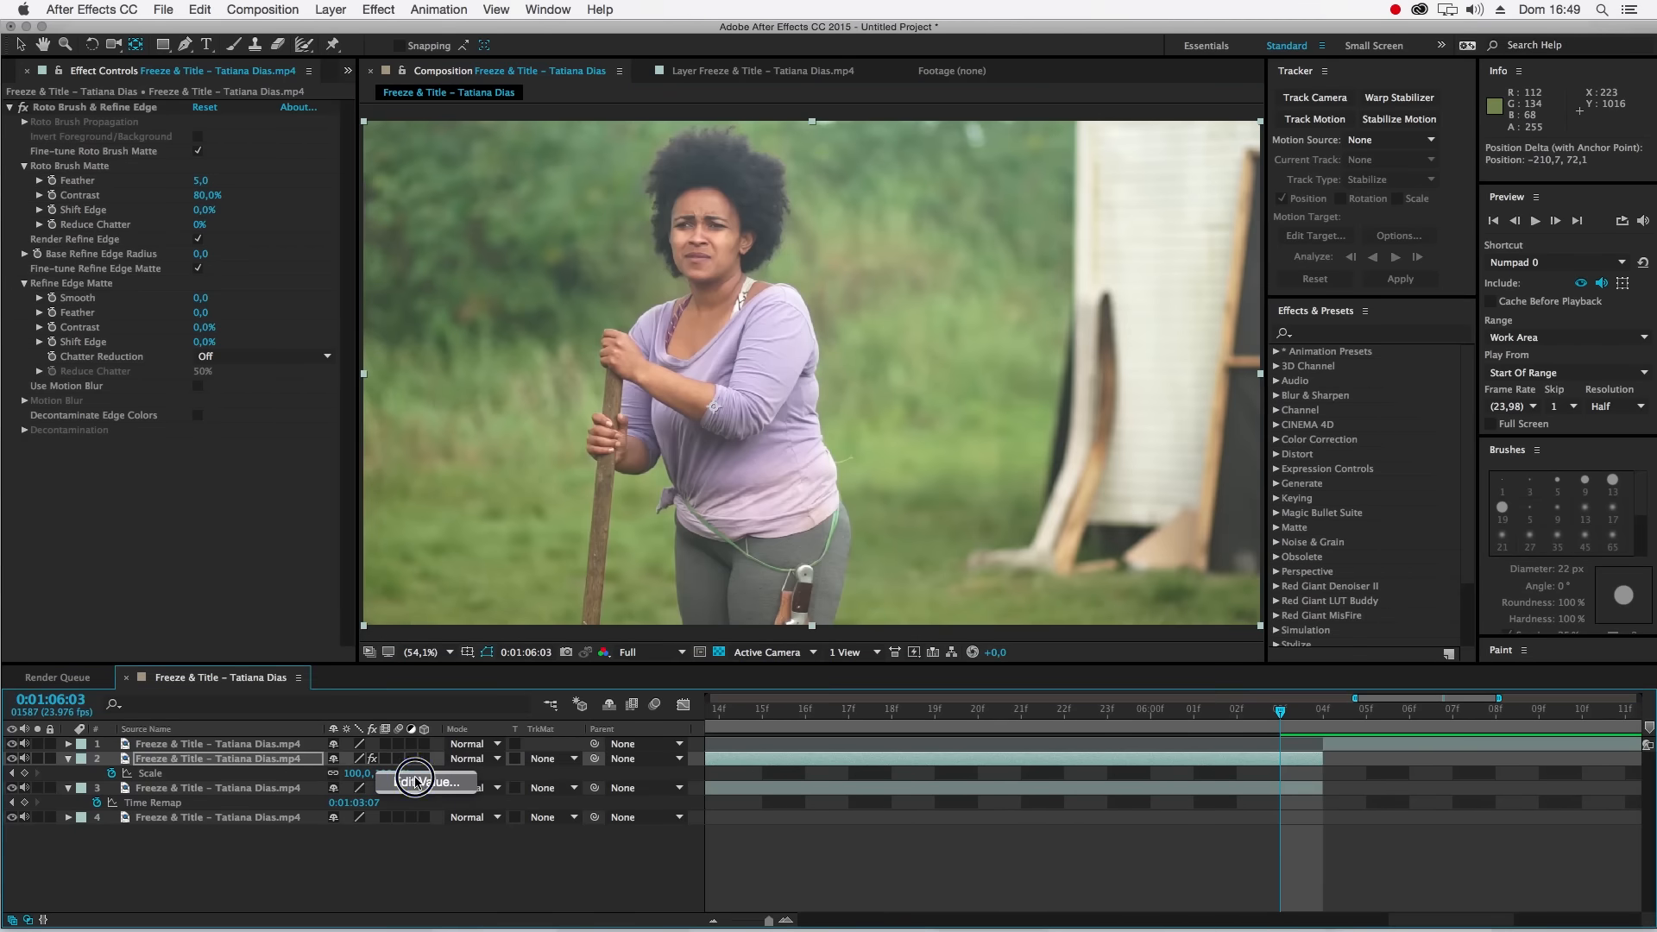
{"action": "left_click", "coordinate": [384, 782]}
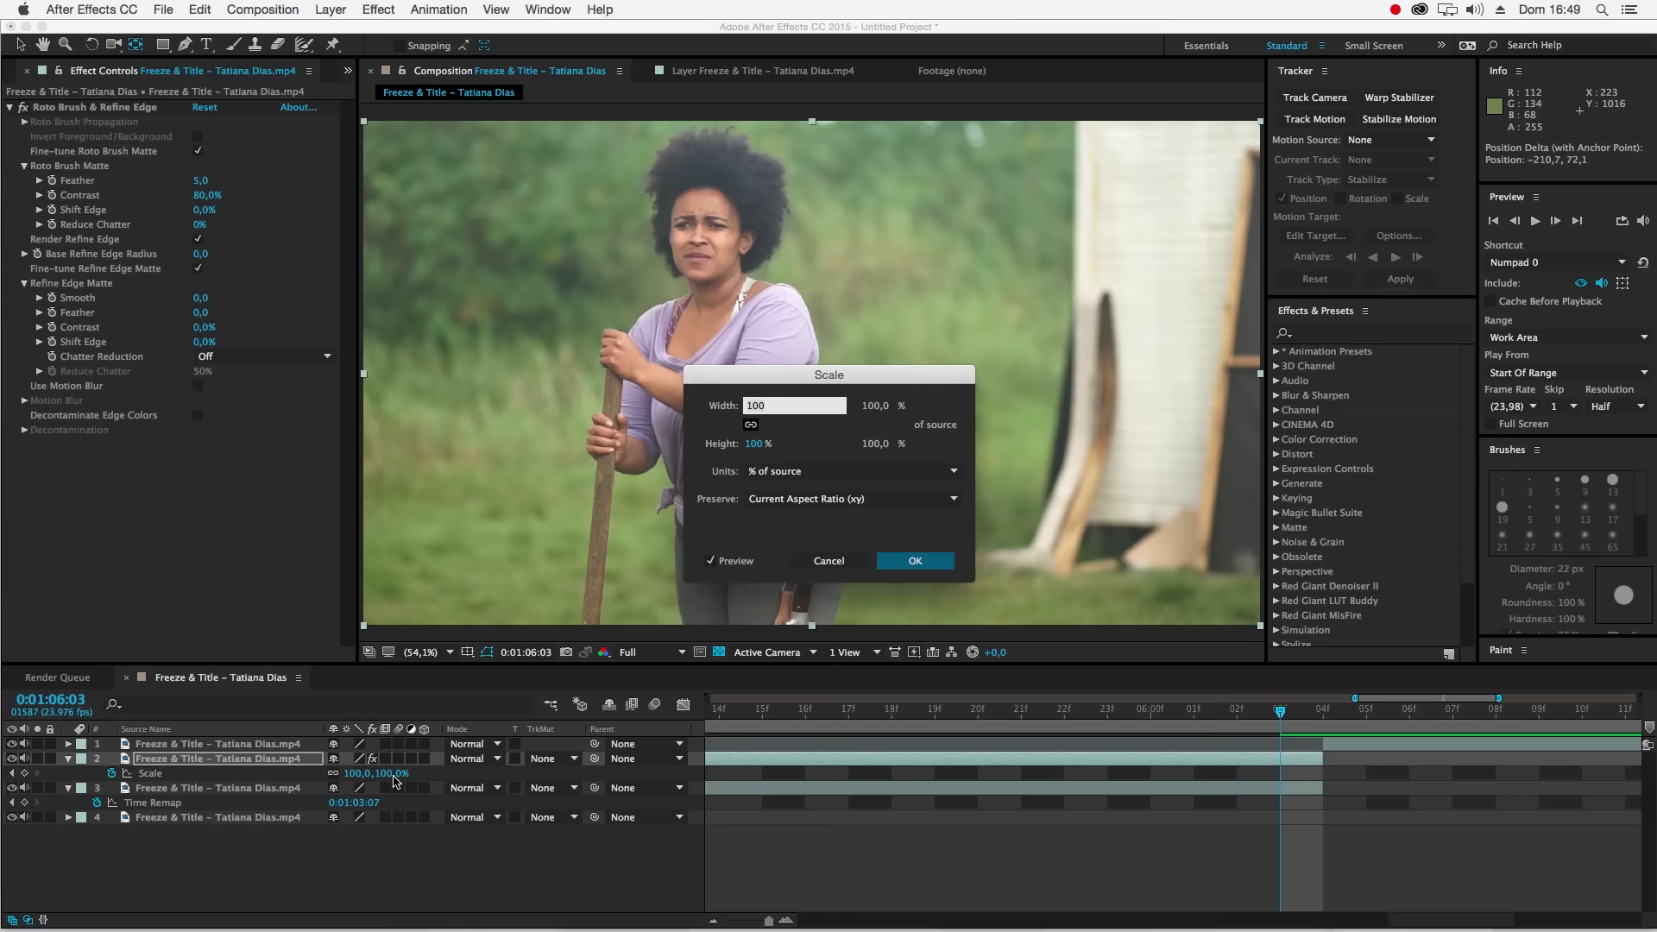
{"action": "key", "text": "Return"}
{"action": "left_click_drag", "start_coordinate": [393, 775], "coordinate": [396, 780]}
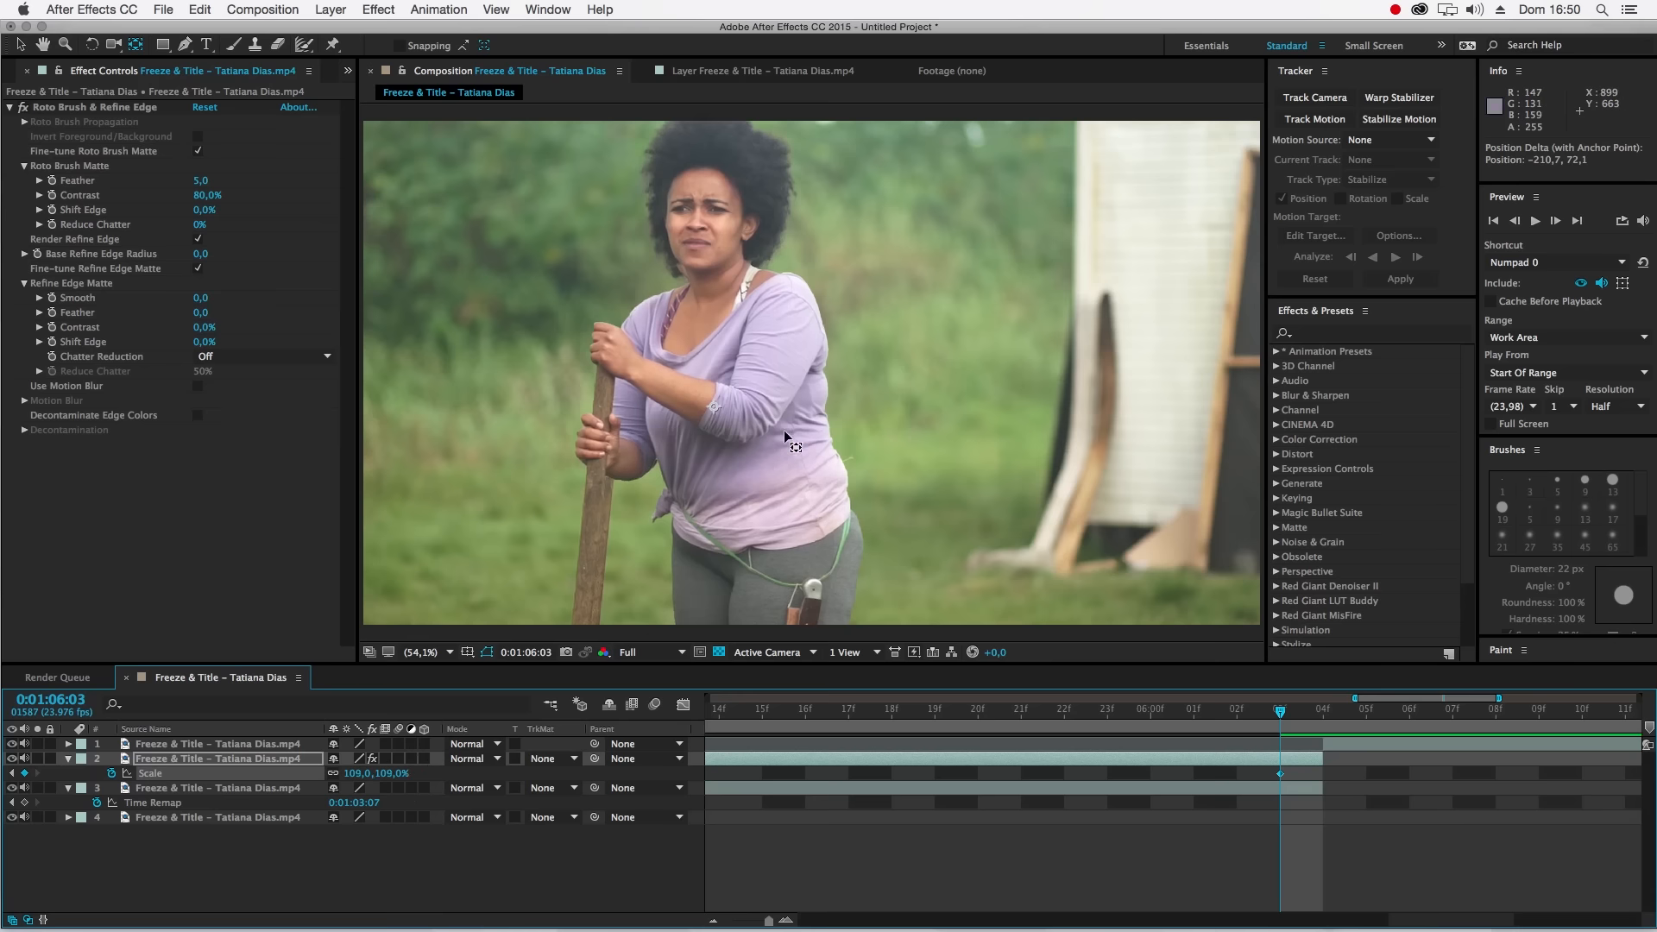
{"action": "key", "text": "v"}
{"action": "left_click_drag", "start_coordinate": [760, 406], "coordinate": [713, 291]}
{"action": "key", "text": "y"}
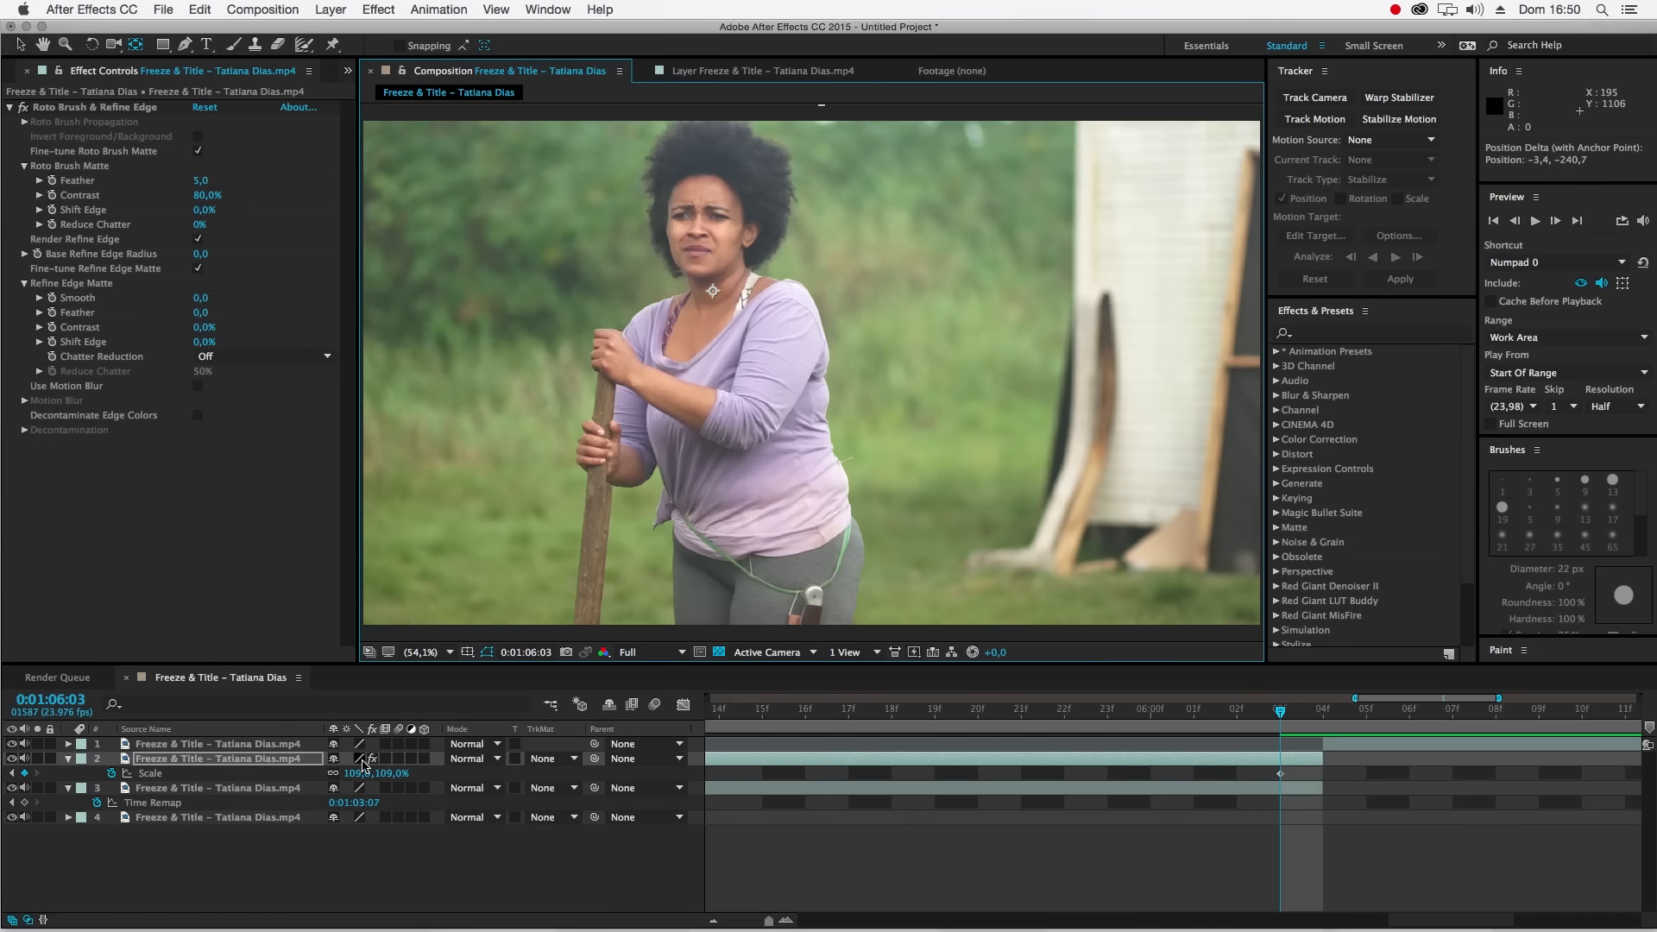
- Open the frozen background layer in its layer view at 0:01:03:07 and set up a 64 px Clone Stamp with 0% hardness
{"action": "left_click", "coordinate": [229, 789]}
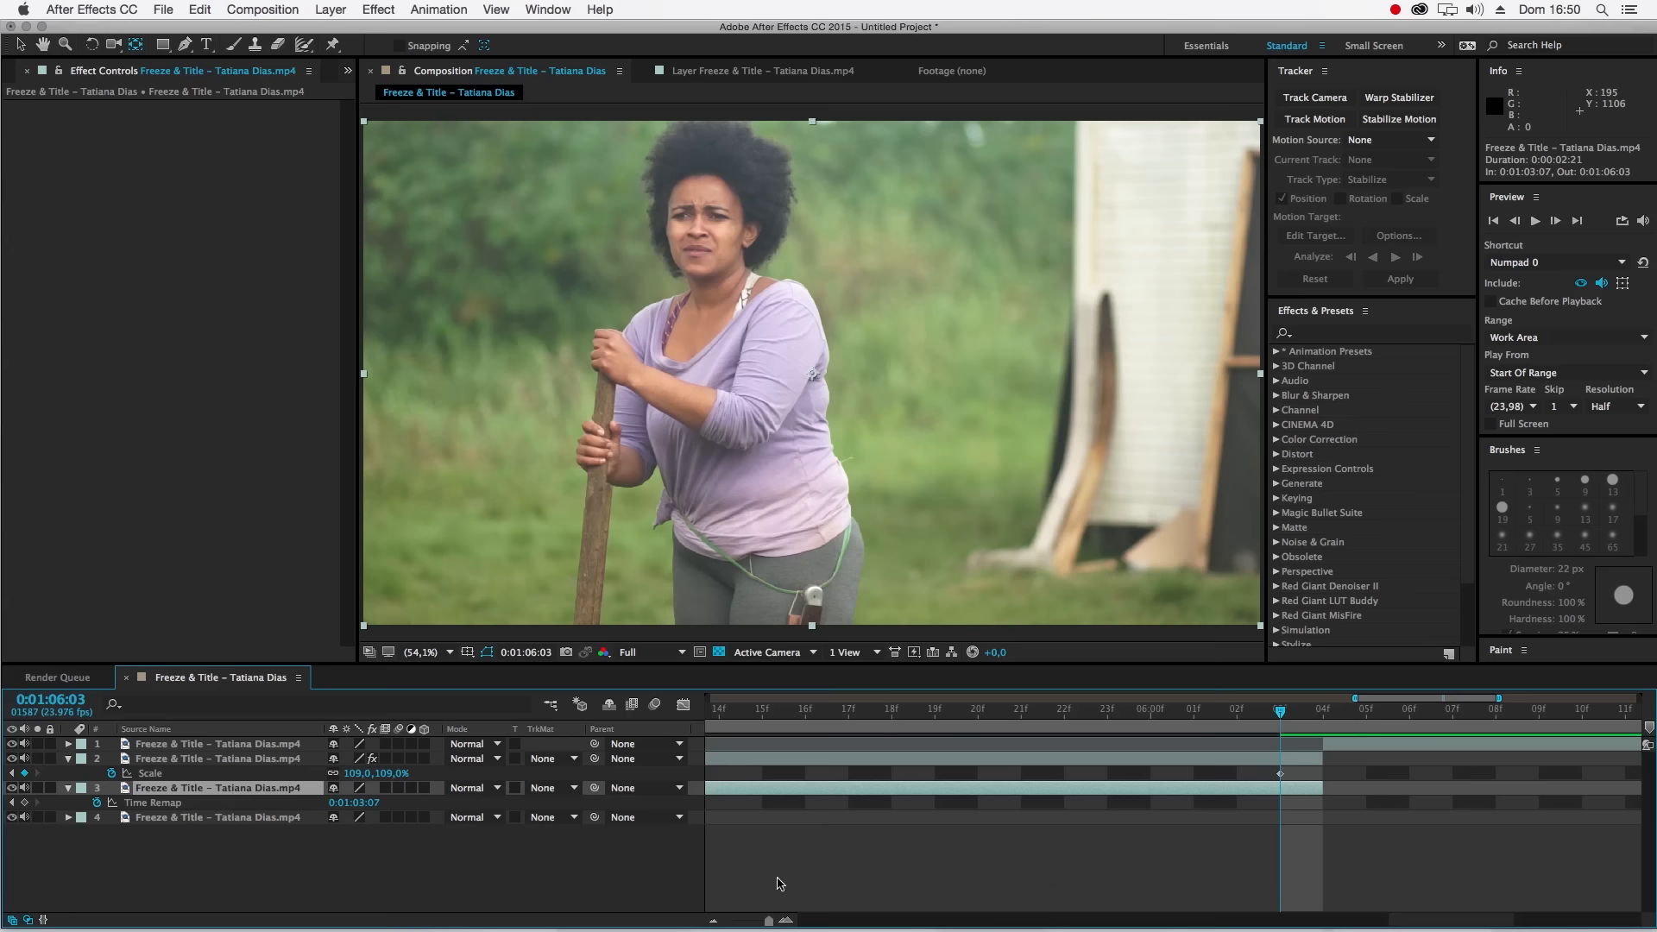
{"action": "key", "text": "i"}
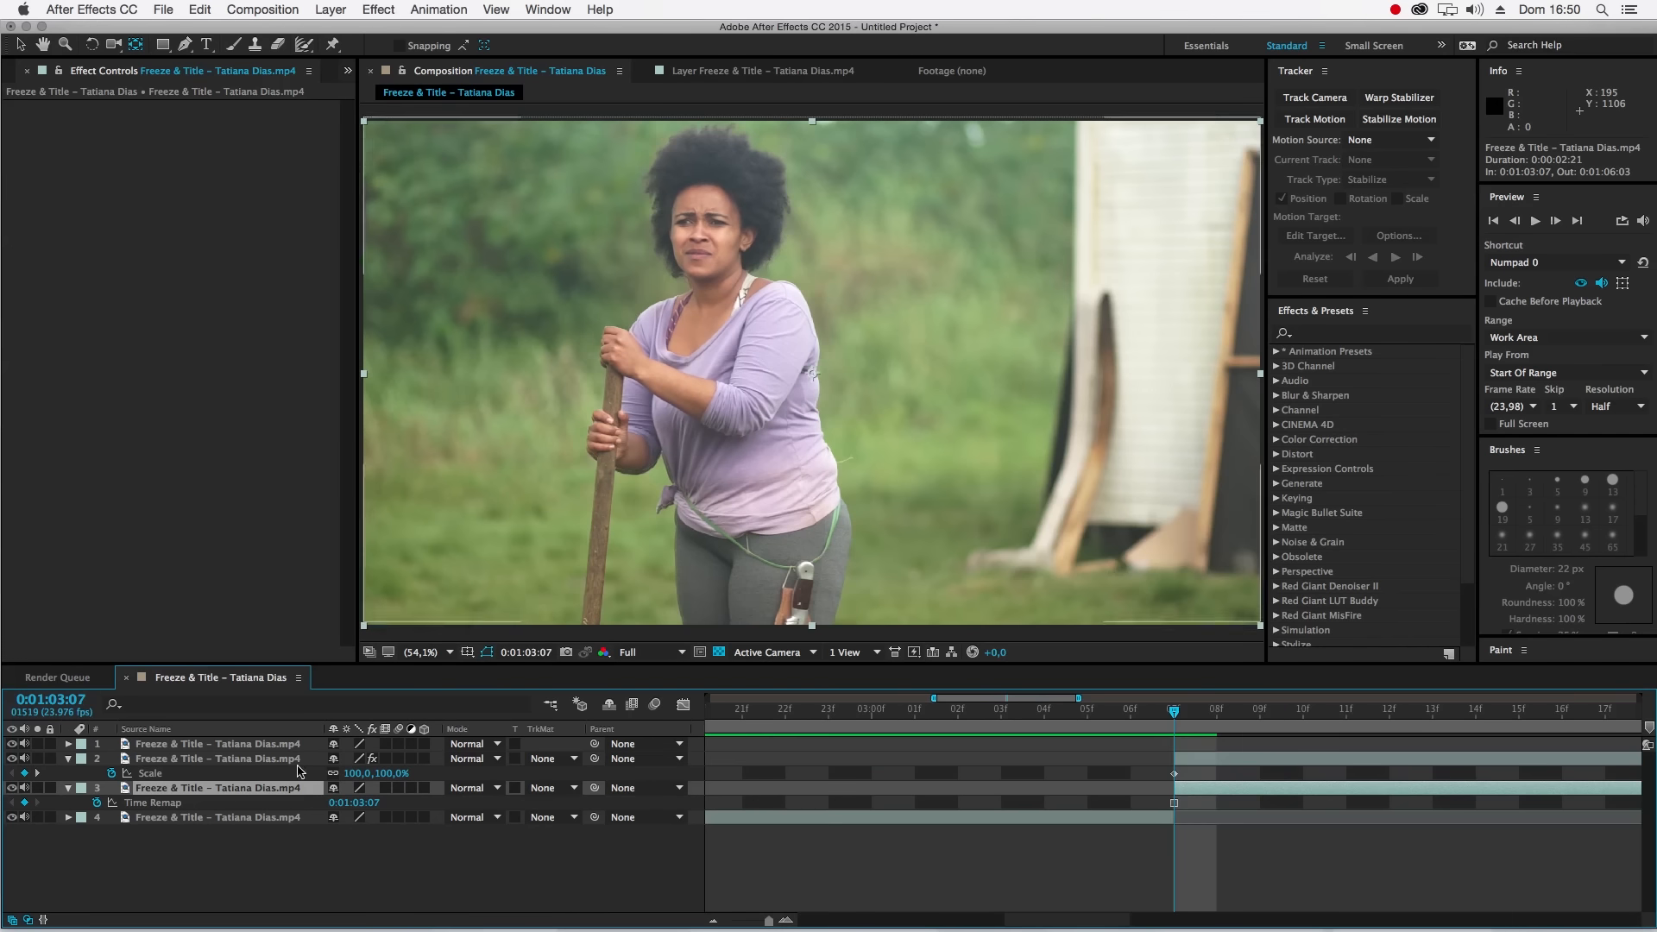
{"action": "double_click", "coordinate": [126, 791]}
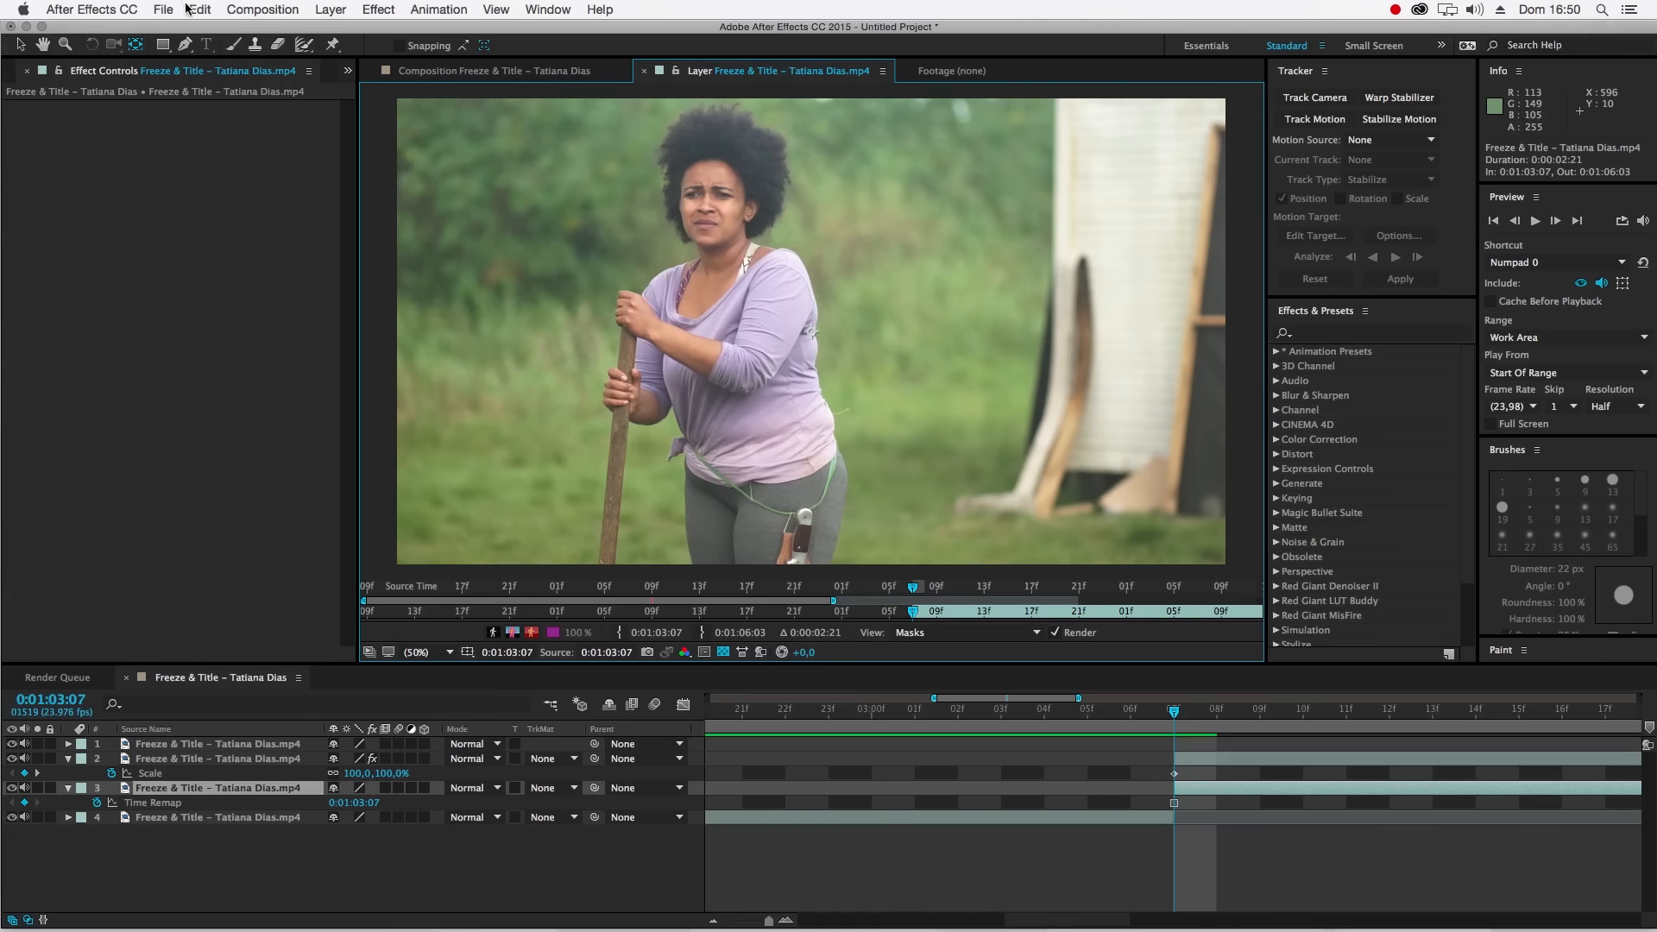
{"action": "left_click", "coordinate": [256, 46]}
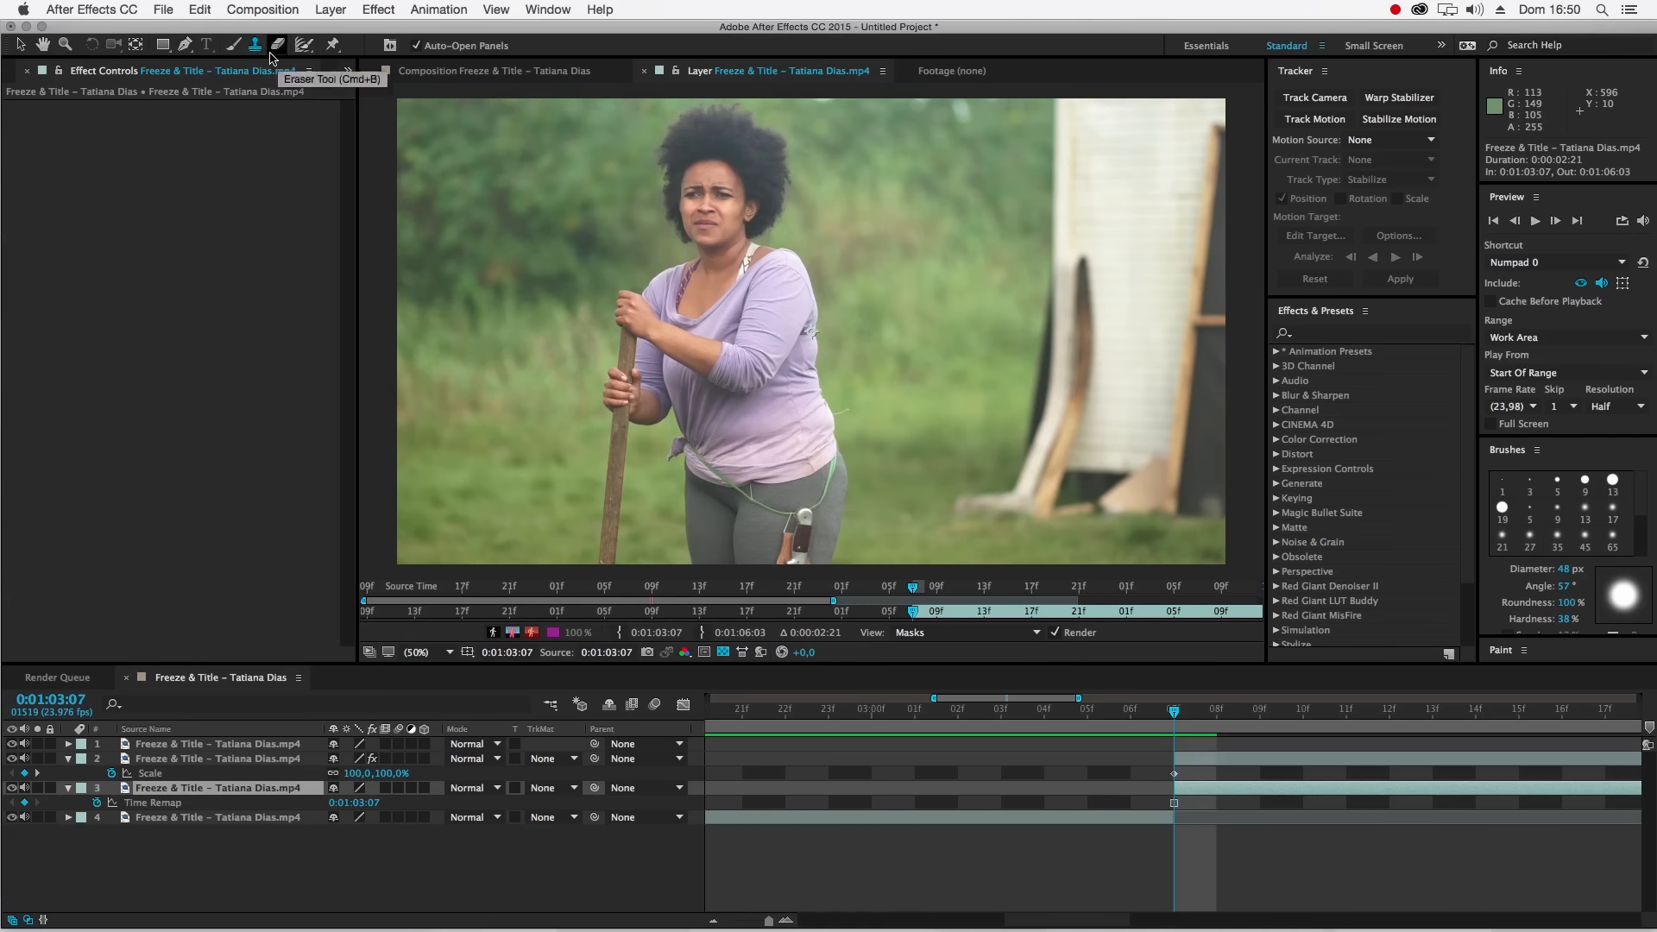
{"action": "left_click", "coordinate": [589, 538], "text": "alt"}
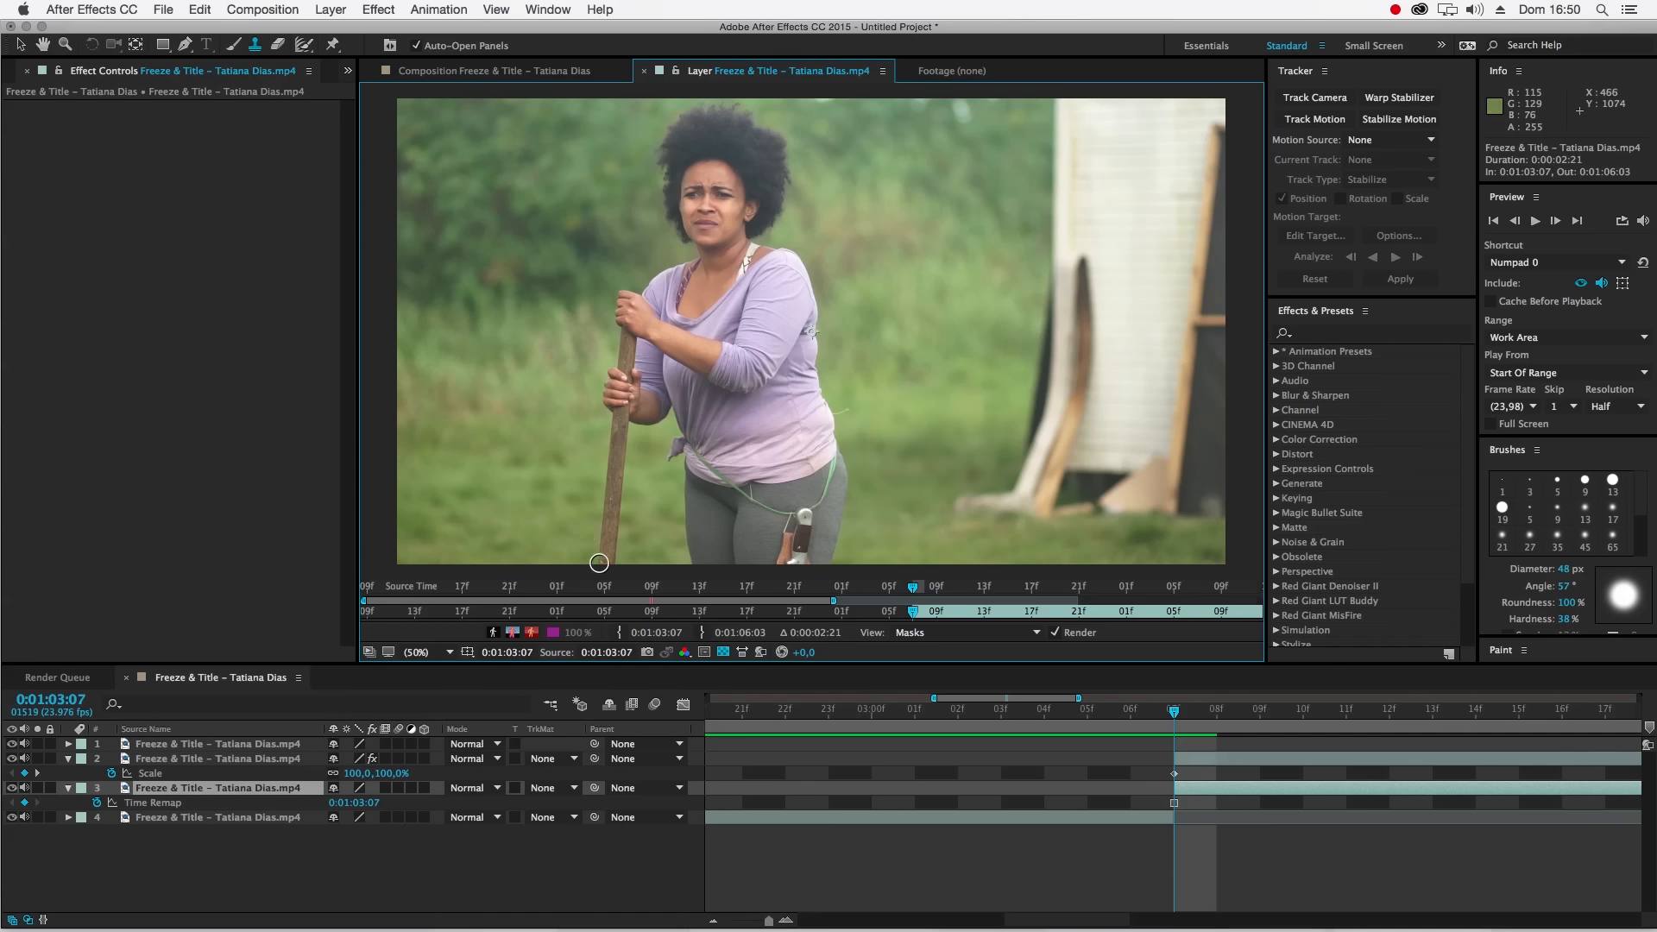
{"action": "left_click_drag", "start_coordinate": [604, 559], "coordinate": [615, 555]}
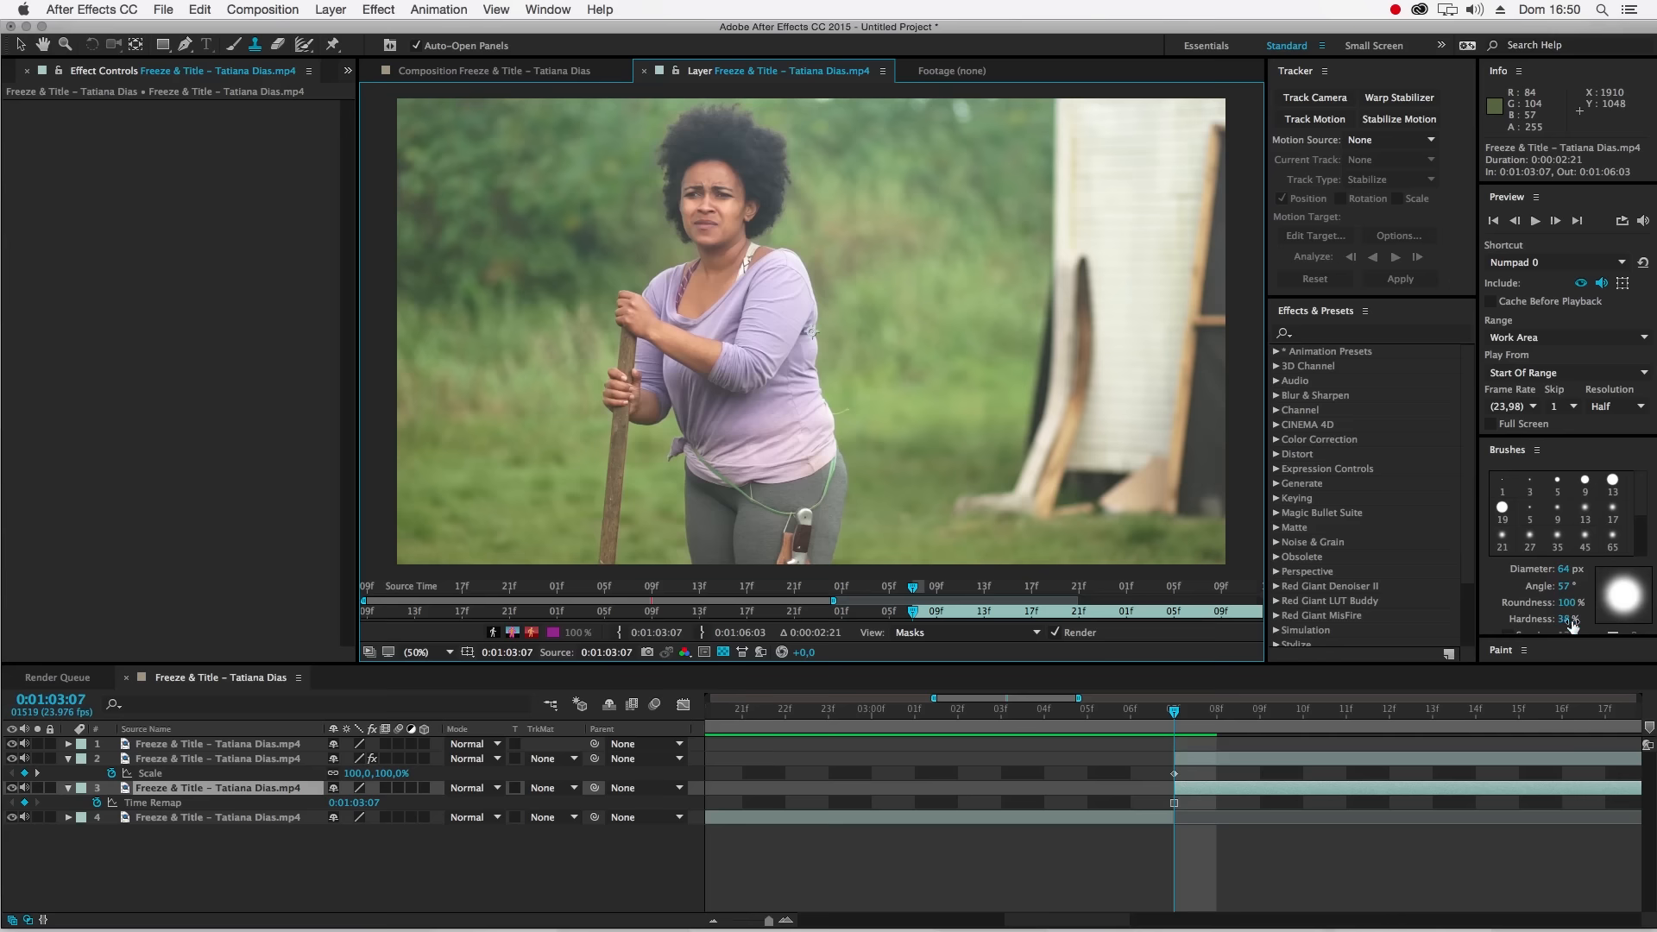
{"action": "left_click_drag", "start_coordinate": [1567, 620], "coordinate": [1532, 620]}
- Clone the surrounding grass and foliage over the wooden pole and the outer edges of the woman's hair and torso
{"action": "left_click", "coordinate": [577, 563]}
{"action": "left_click", "coordinate": [604, 563]}
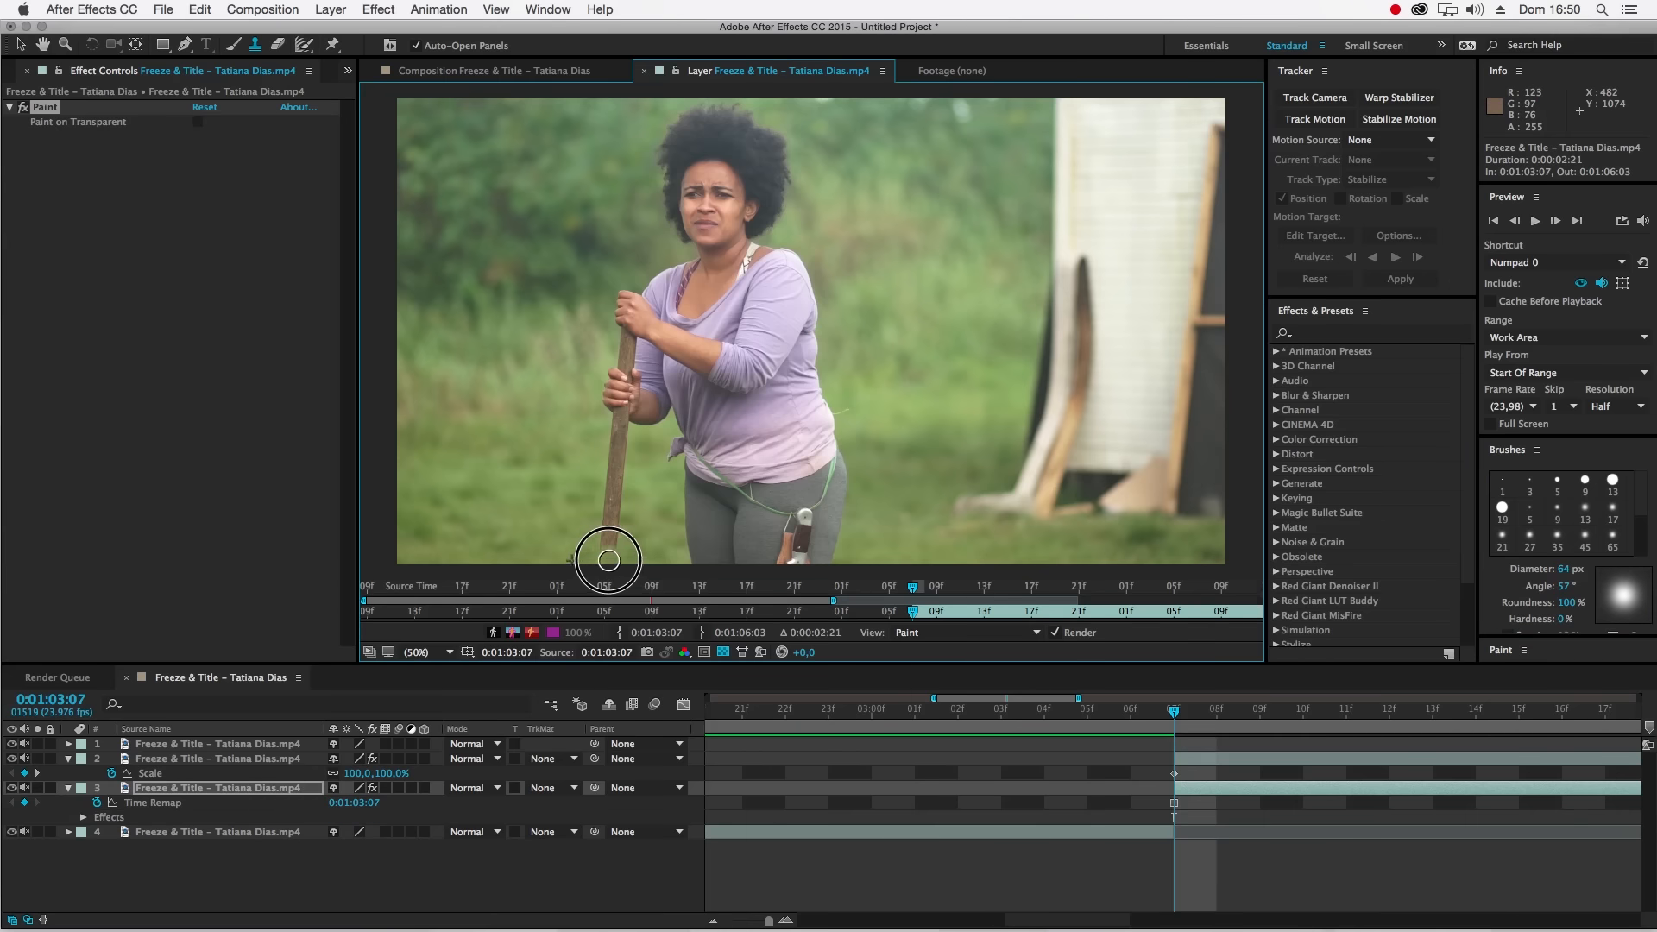
{"action": "mouse_move", "coordinate": [610, 536]}
{"action": "left_mouse_down"}
{"action": "mouse_move", "coordinate": [617, 376]}
{"action": "mouse_move", "coordinate": [639, 409]}
{"action": "mouse_move", "coordinate": [623, 413]}
{"action": "mouse_move", "coordinate": [623, 304]}
{"action": "mouse_move", "coordinate": [703, 257]}
{"action": "mouse_move", "coordinate": [675, 190]}
{"action": "mouse_move", "coordinate": [677, 214]}
{"action": "mouse_move", "coordinate": [664, 149]}
{"action": "mouse_move", "coordinate": [706, 119]}
{"action": "left_mouse_up"}
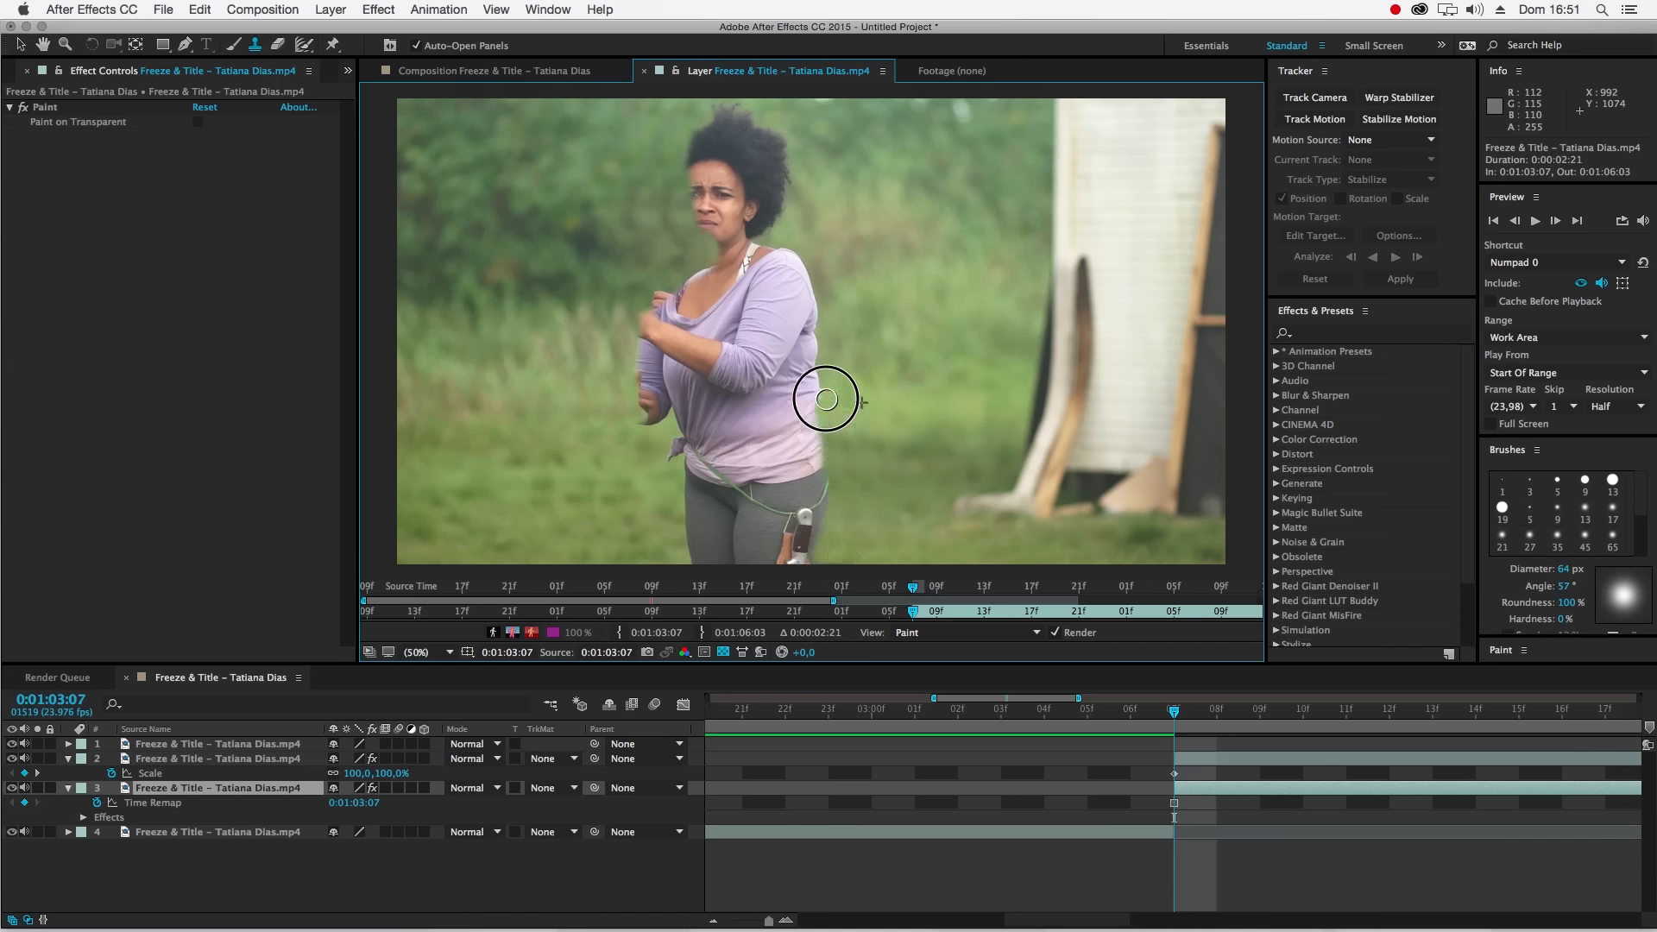
{"action": "mouse_move", "coordinate": [813, 369]}
{"action": "left_mouse_down"}
{"action": "mouse_move", "coordinate": [796, 258]}
{"action": "mouse_move", "coordinate": [746, 242]}
{"action": "mouse_move", "coordinate": [774, 223]}
{"action": "mouse_move", "coordinate": [771, 139]}
{"action": "mouse_move", "coordinate": [786, 148]}
{"action": "mouse_move", "coordinate": [727, 114]}
{"action": "mouse_move", "coordinate": [740, 107]}
{"action": "mouse_move", "coordinate": [703, 121]}
{"action": "left_mouse_up"}
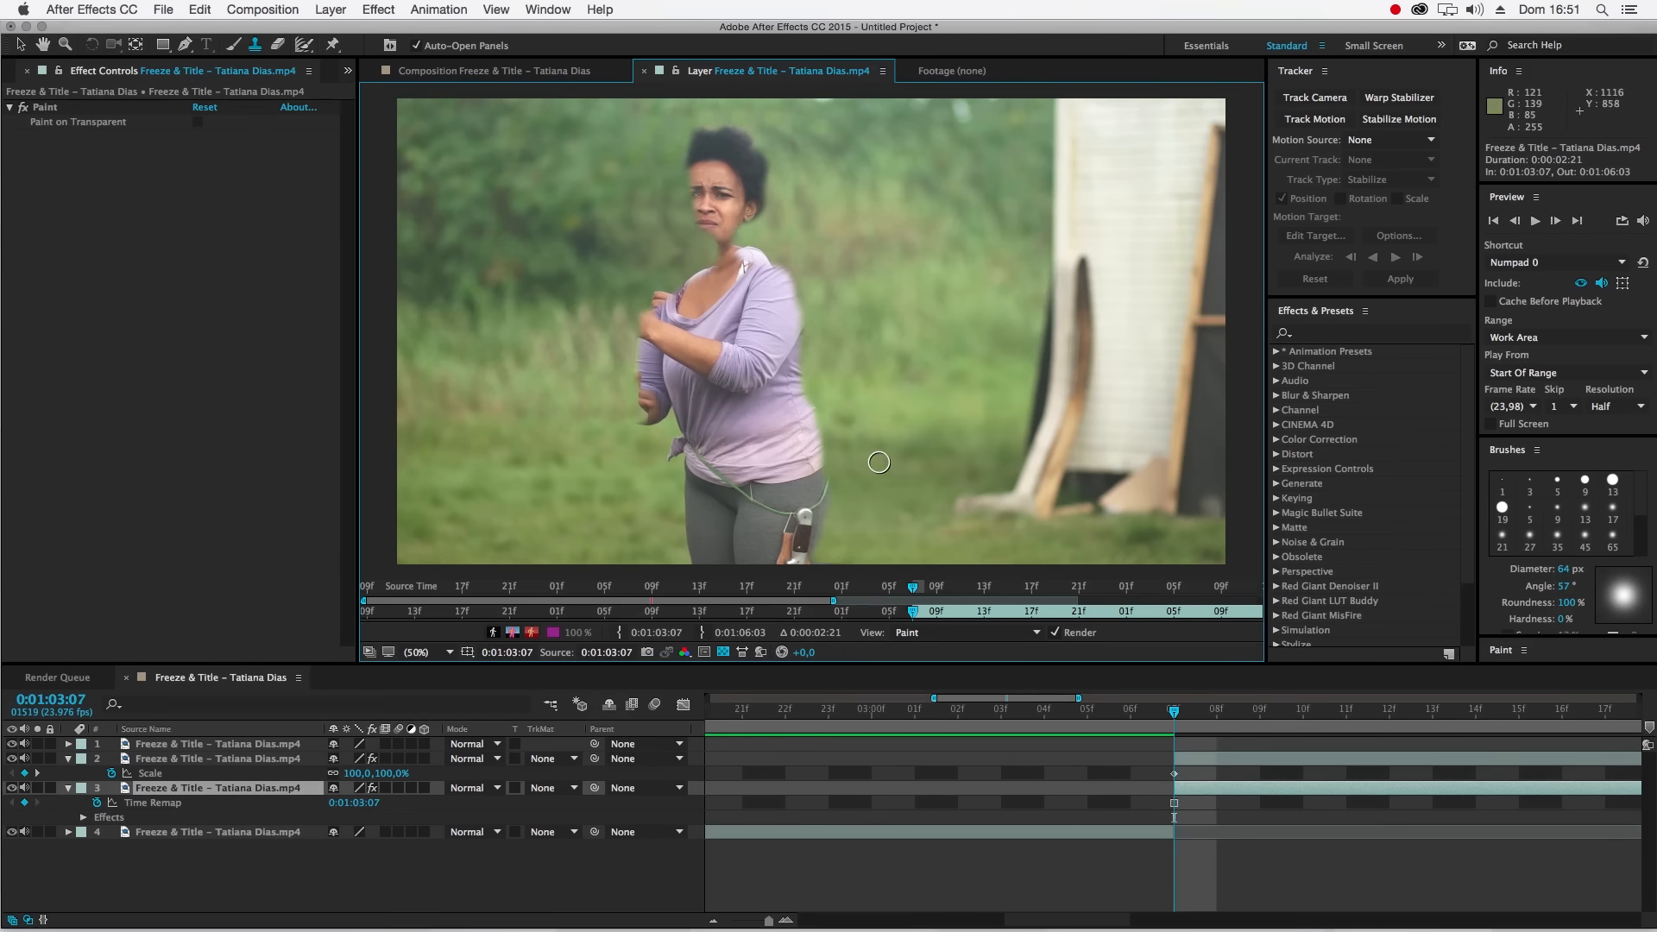
- Undo the last clone stroke and continue cloning grass over the woman's hip, hands and folded arm on the background layer
{"action": "key", "text": "super+z"}
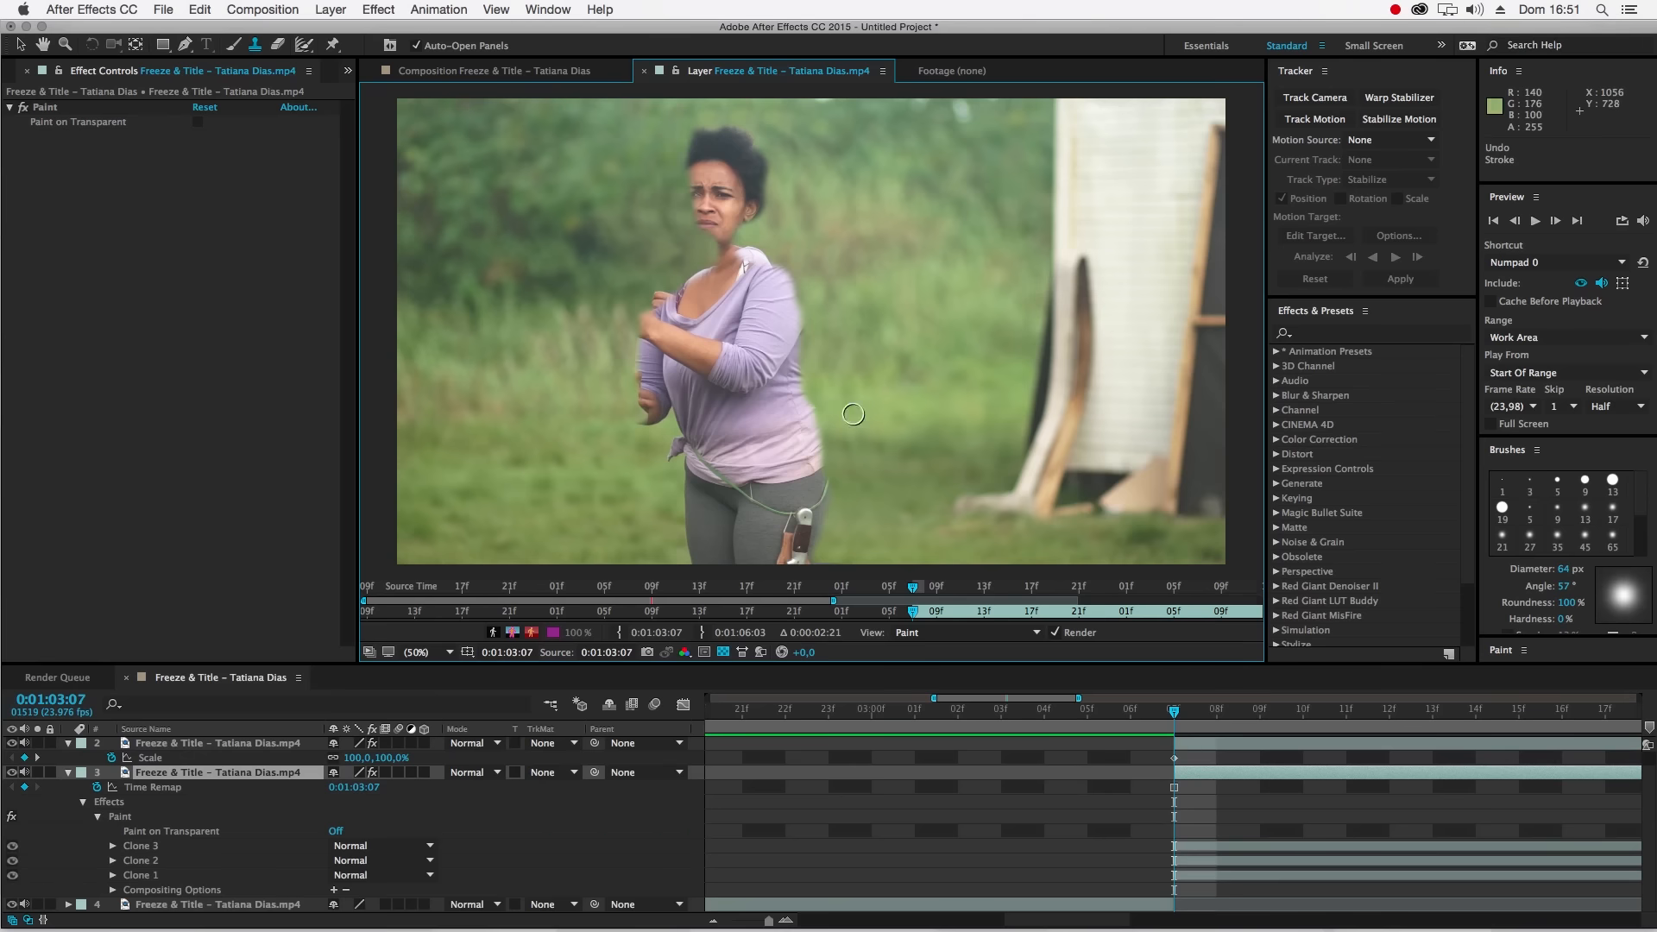
{"action": "left_click", "coordinate": [852, 414]}
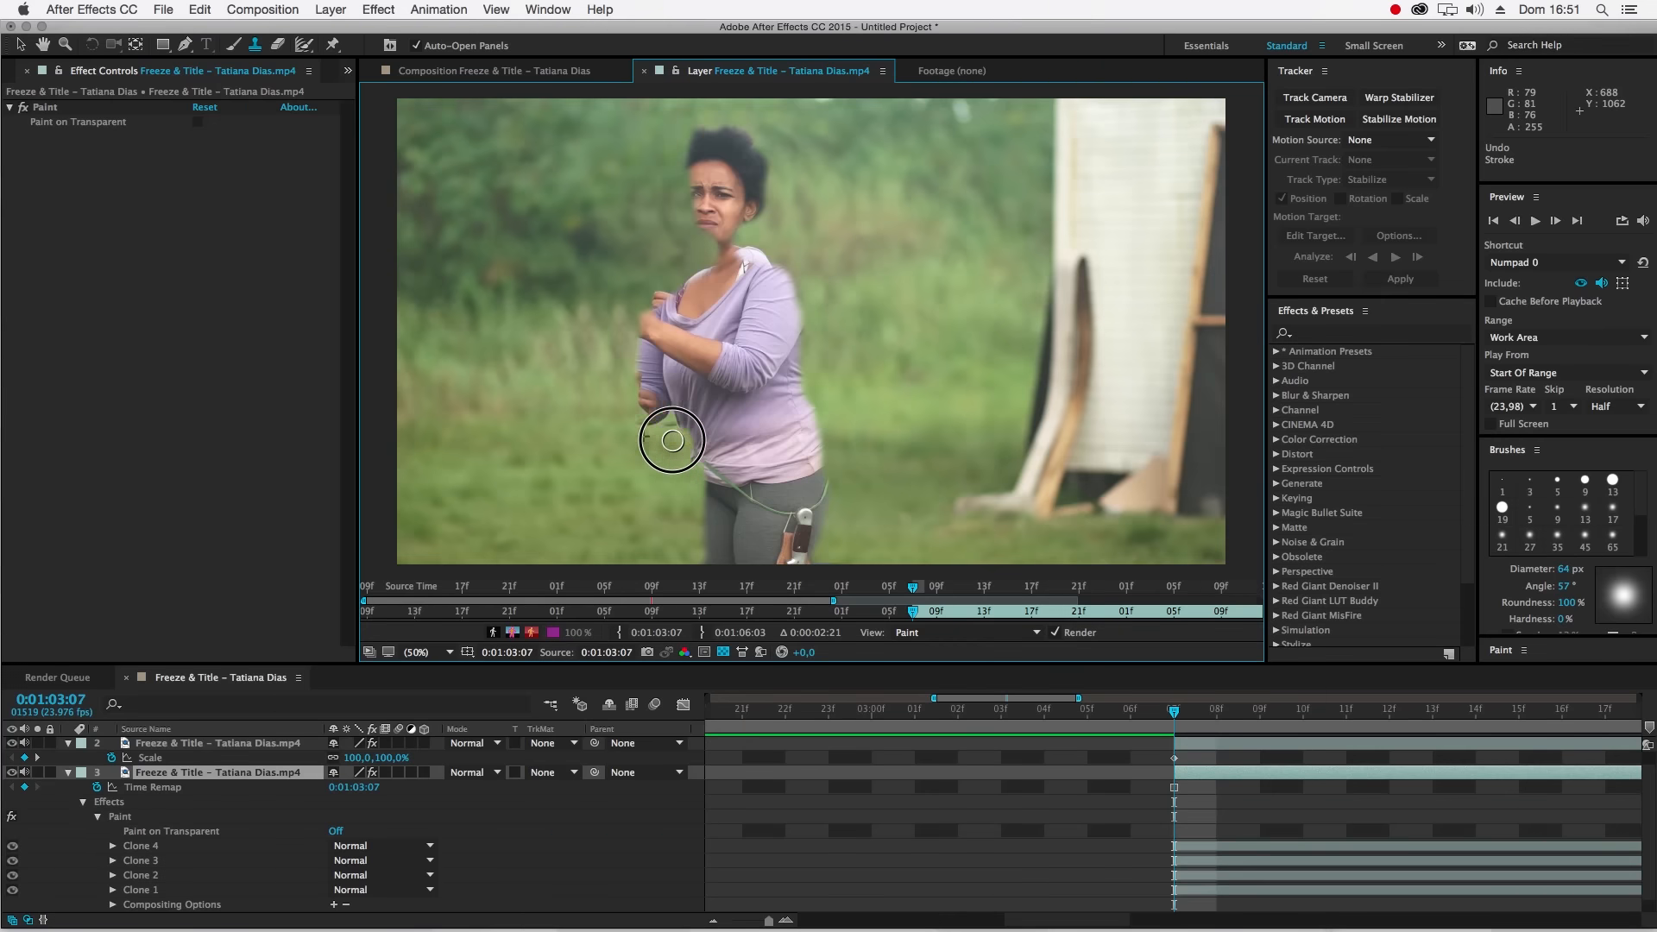
{"action": "left_click", "coordinate": [660, 453]}
{"action": "mouse_move", "coordinate": [647, 422]}
{"action": "left_mouse_down"}
{"action": "mouse_move", "coordinate": [638, 361]}
{"action": "mouse_move", "coordinate": [666, 285]}
{"action": "mouse_move", "coordinate": [668, 302]}
{"action": "left_mouse_up"}
{"action": "left_click", "coordinate": [650, 301], "text": "alt"}
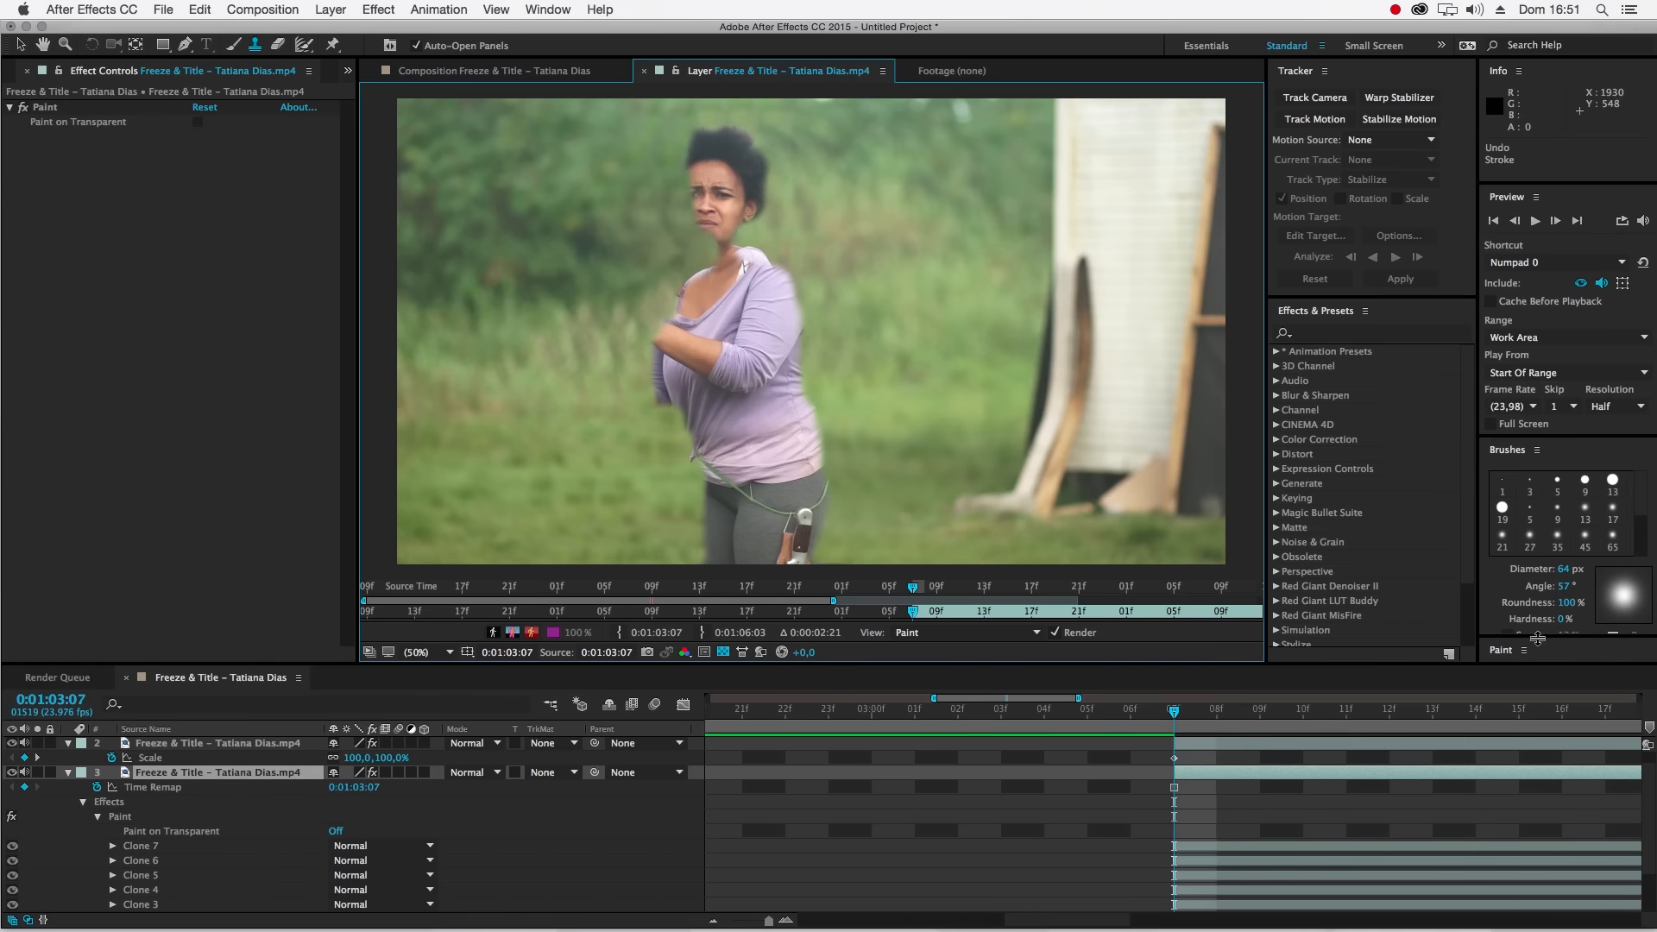
- Dock the Paint panel beside Effects & Presets, inspect the background layer's clone strokes in the timeline, and collapse its properties
{"action": "left_click_drag", "start_coordinate": [1438, 518], "coordinate": [1392, 480]}
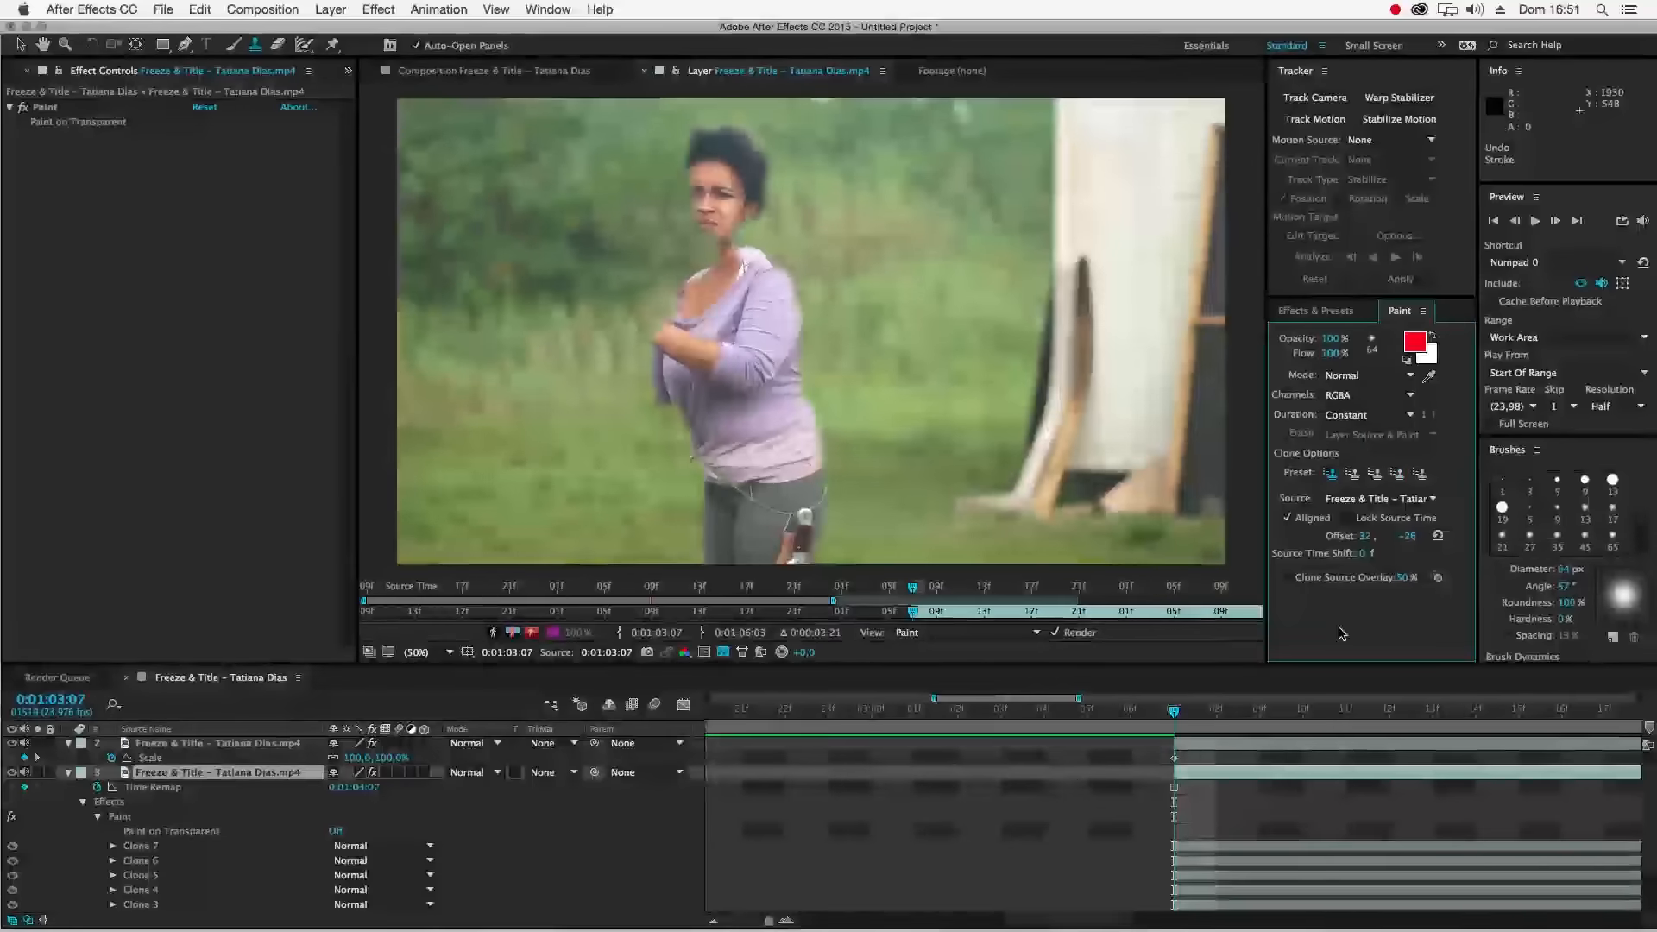
{"action": "left_click", "coordinate": [194, 774]}
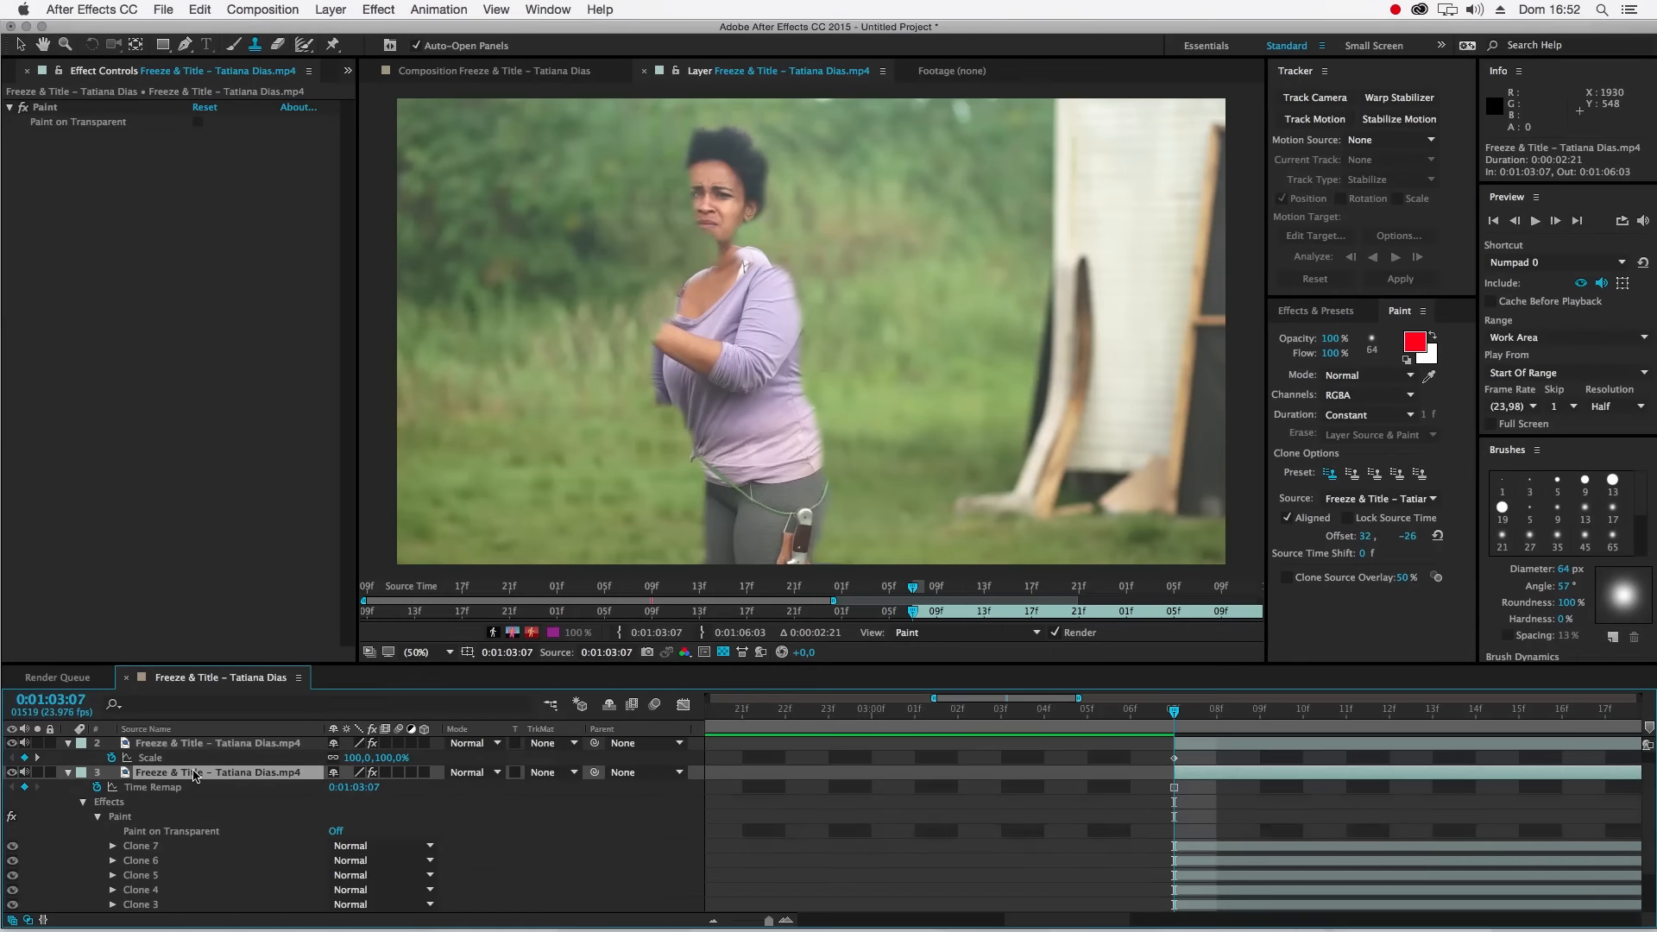
{"action": "key", "text": "super+shift+d"}
{"action": "key", "text": "p"}
{"action": "key", "text": "p"}
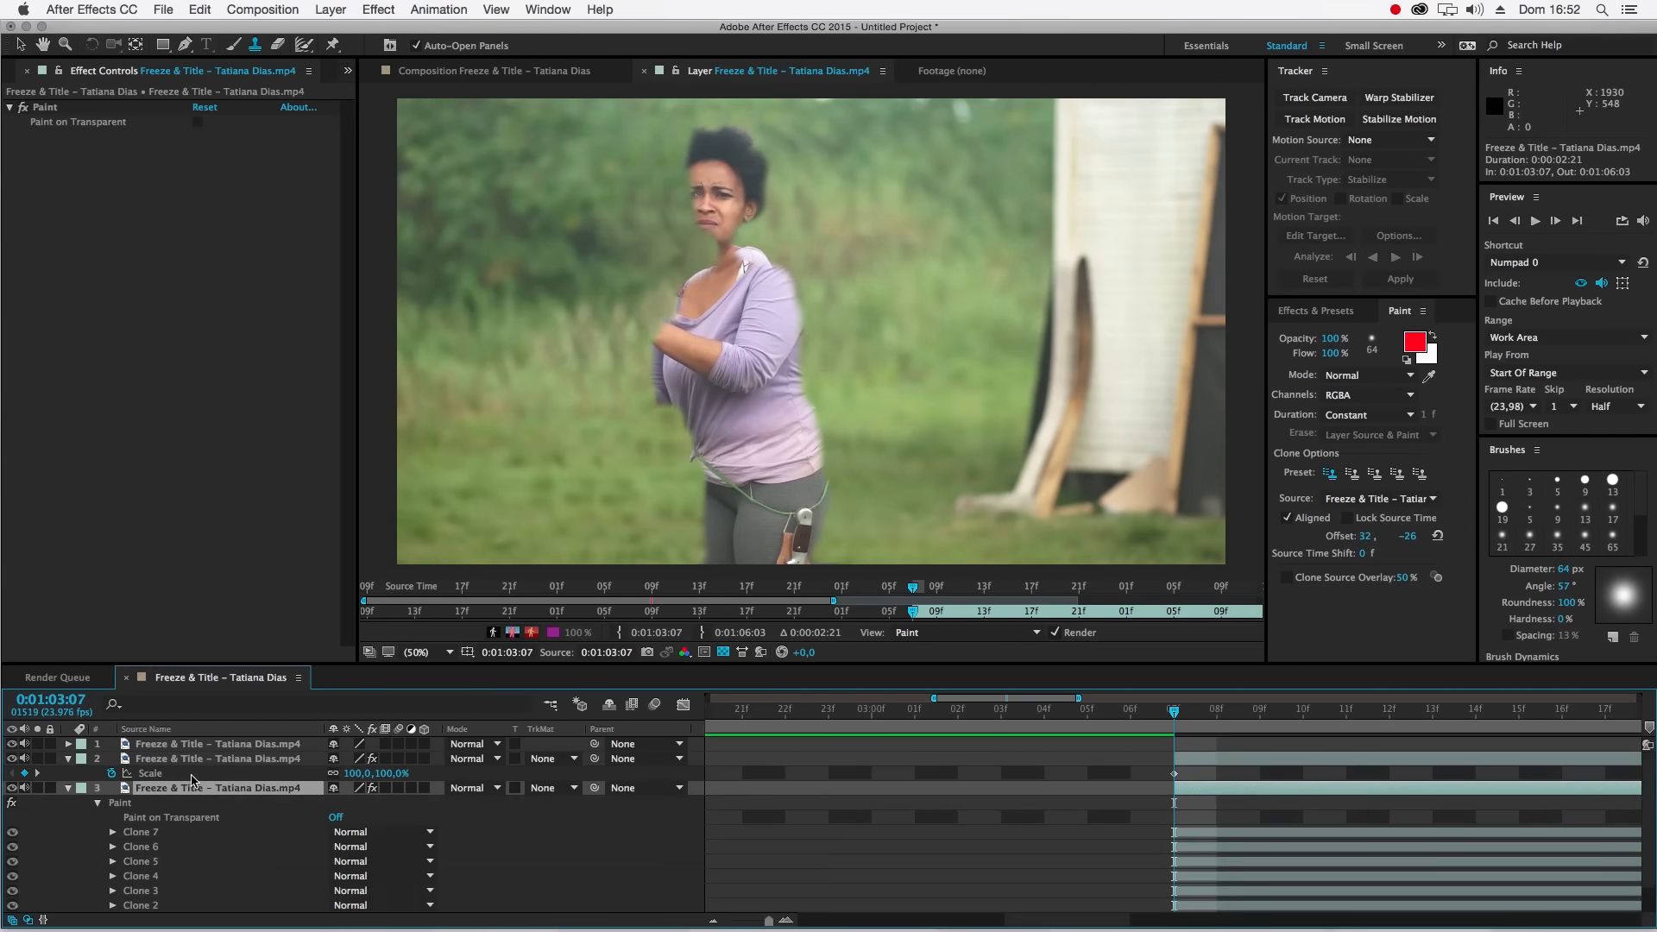
{"action": "scroll", "coordinate": [185, 820], "scroll_direction": "down", "scroll_amount": 2}
{"action": "left_click", "coordinate": [143, 818]}
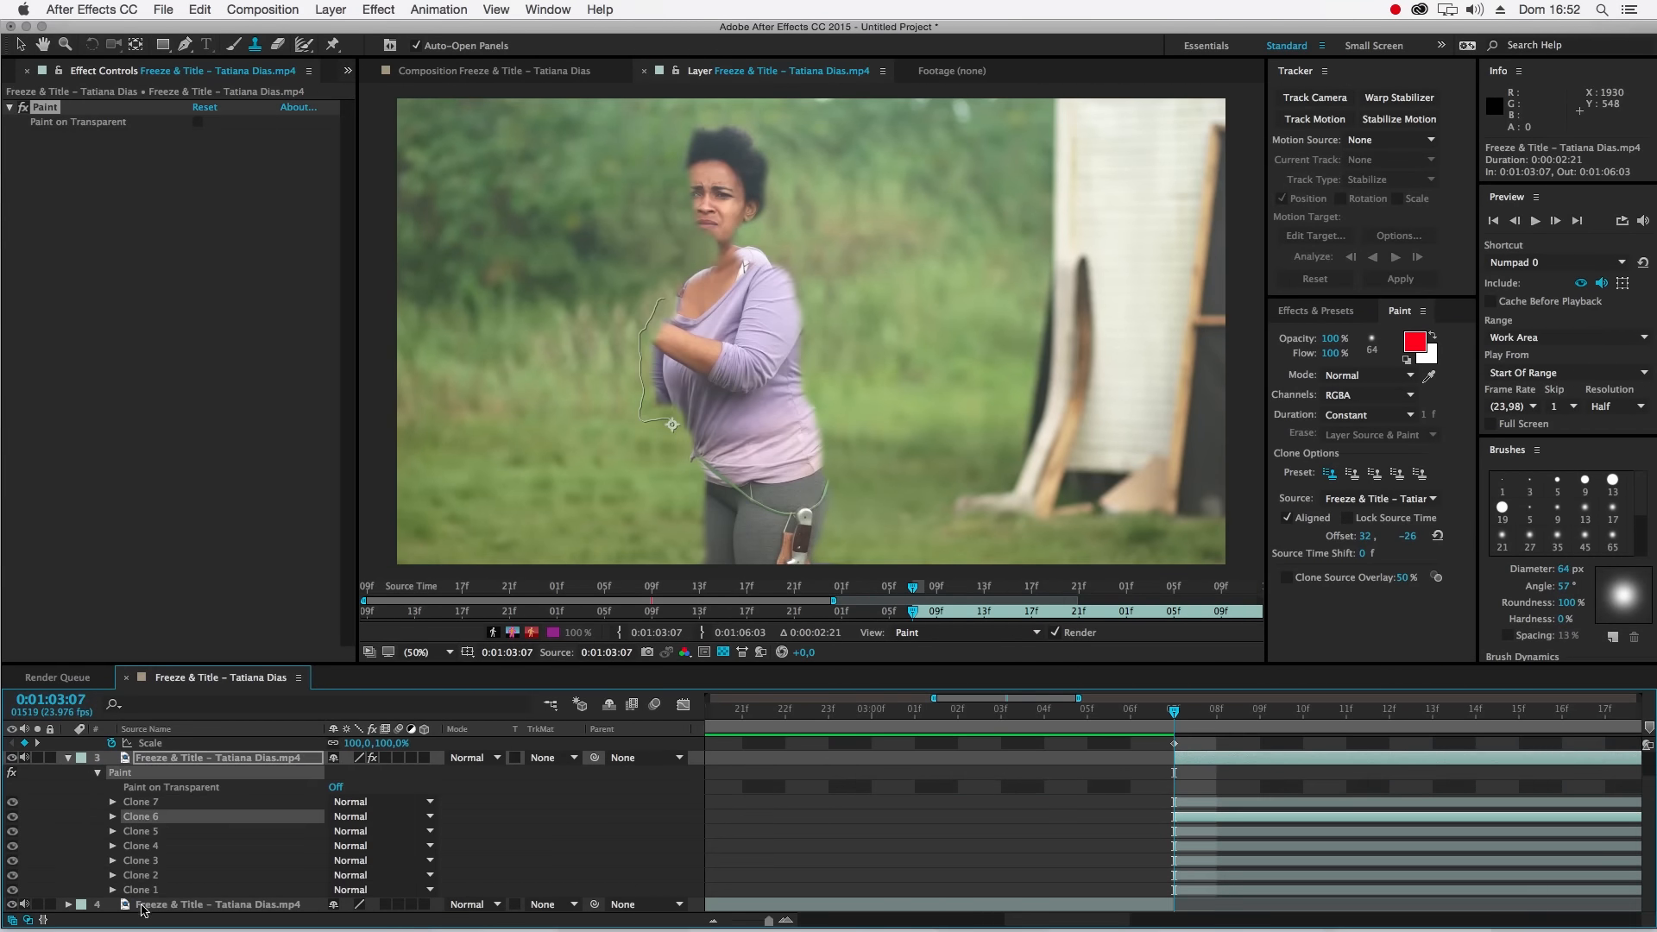
{"action": "left_click_drag", "start_coordinate": [771, 921], "coordinate": [679, 922]}
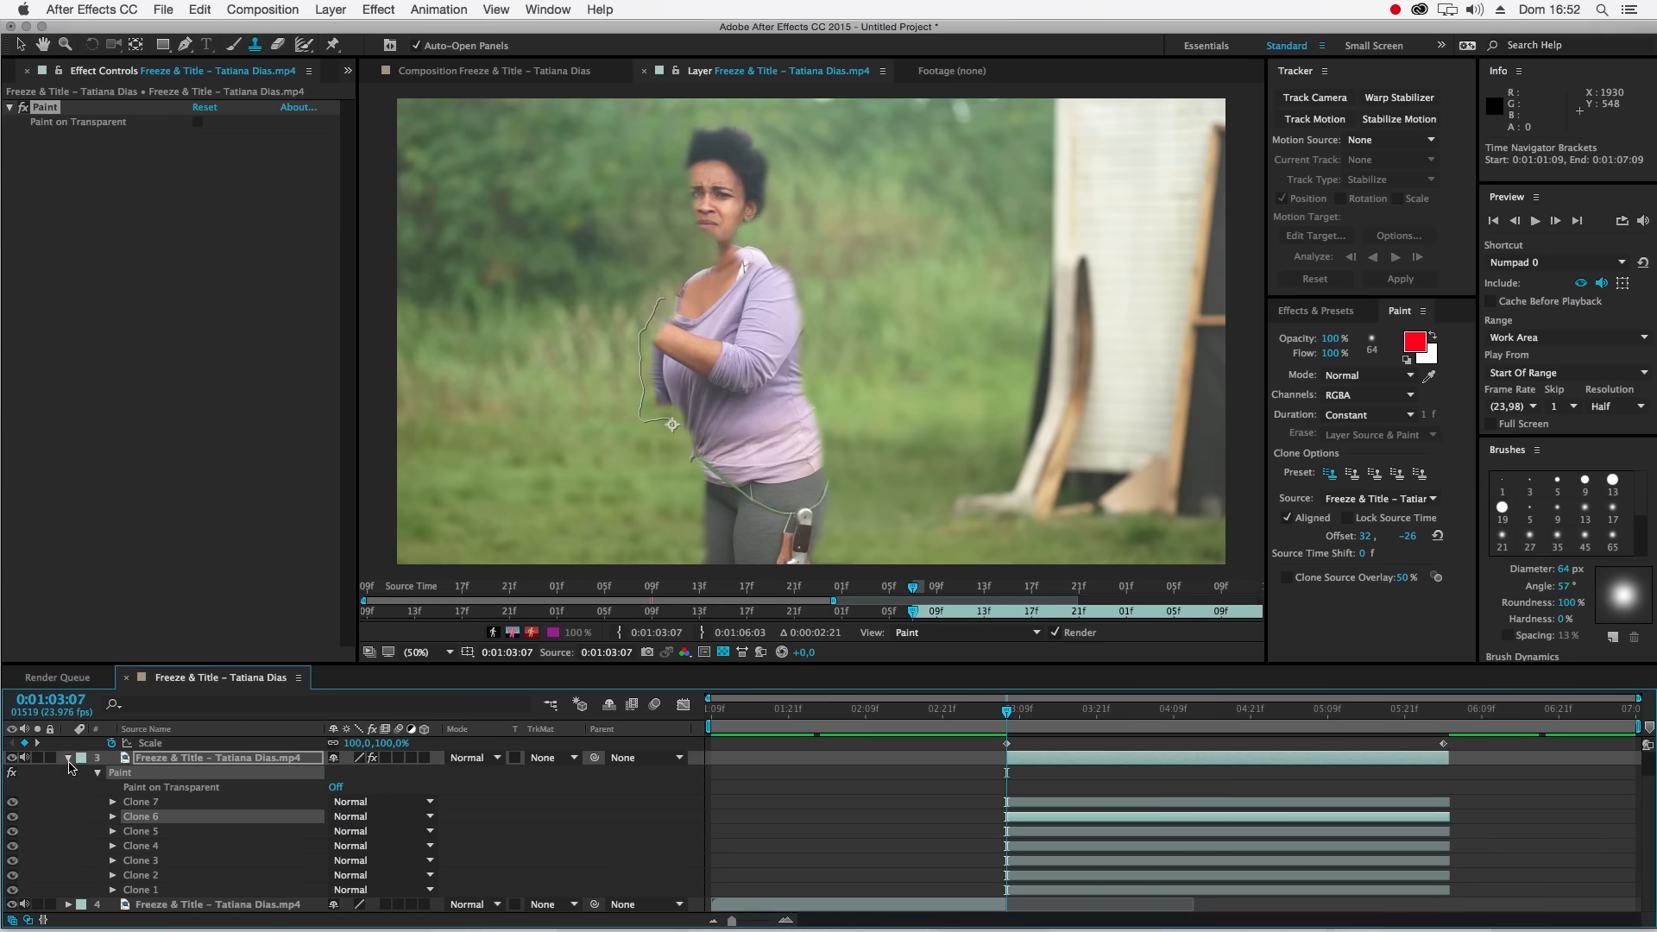
{"action": "left_click", "coordinate": [69, 760]}
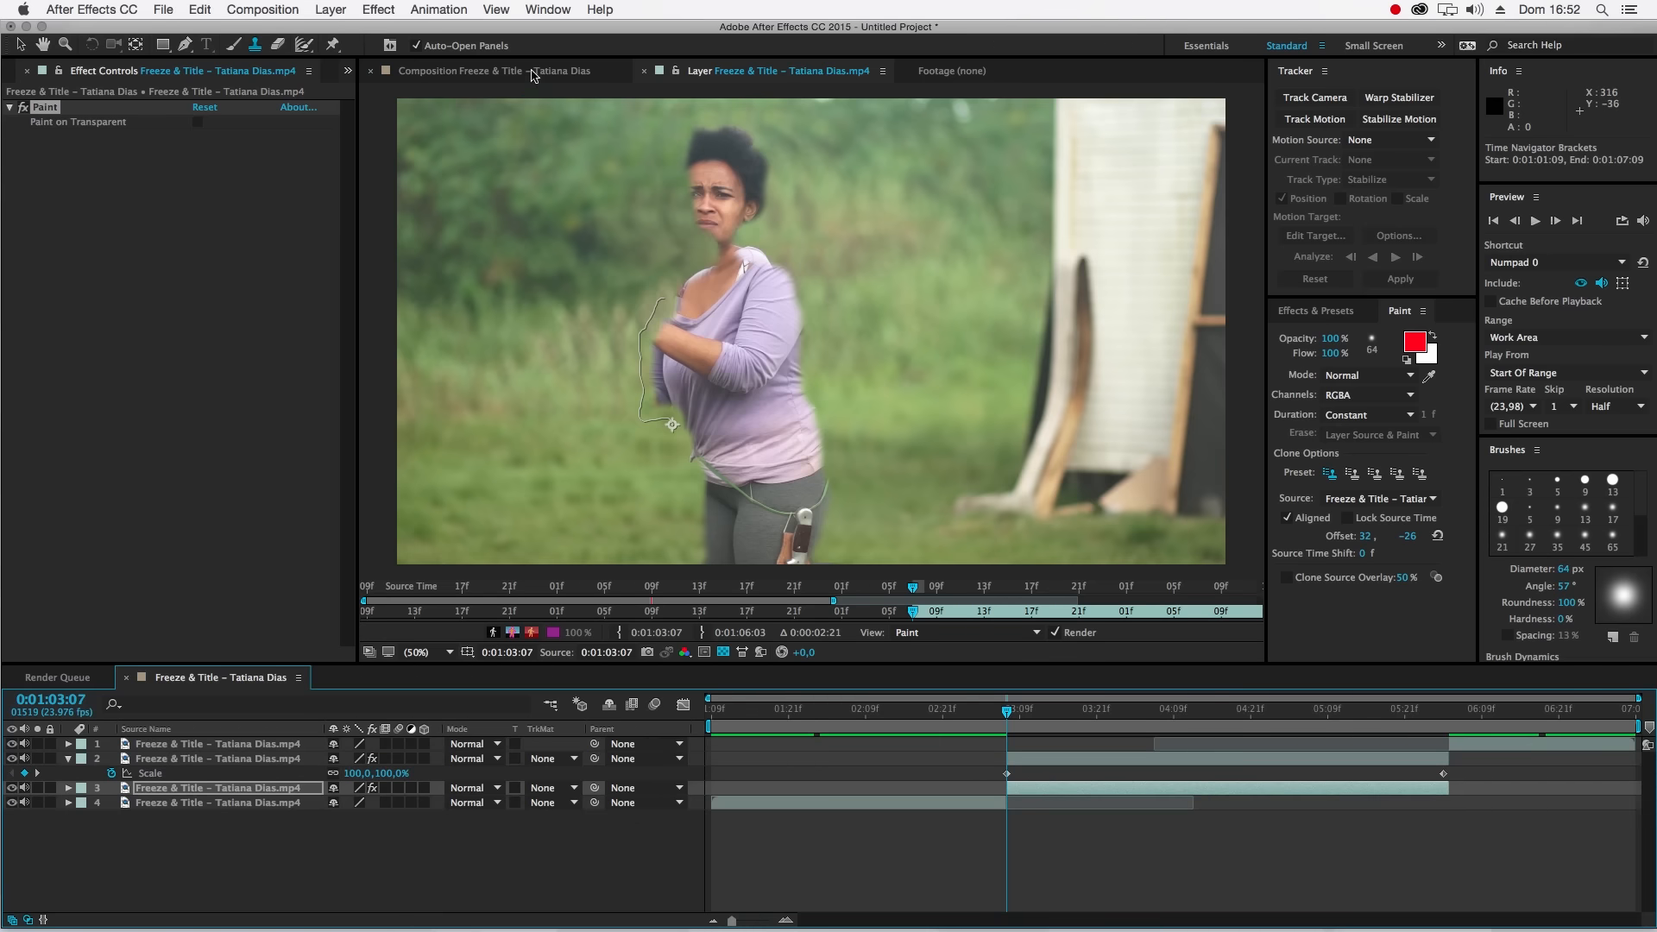
- Review the frozen segment in the composition, adjust the cutout layer's Scale at 0:01:06:03, and scrub back to 0:01:03:07
{"action": "left_click", "coordinate": [533, 72]}
{"action": "left_click_drag", "start_coordinate": [1018, 723], "coordinate": [1132, 718]}
{"action": "left_click_drag", "start_coordinate": [1144, 715], "coordinate": [1205, 715]}
{"action": "left_click_drag", "start_coordinate": [1372, 719], "coordinate": [1443, 719]}
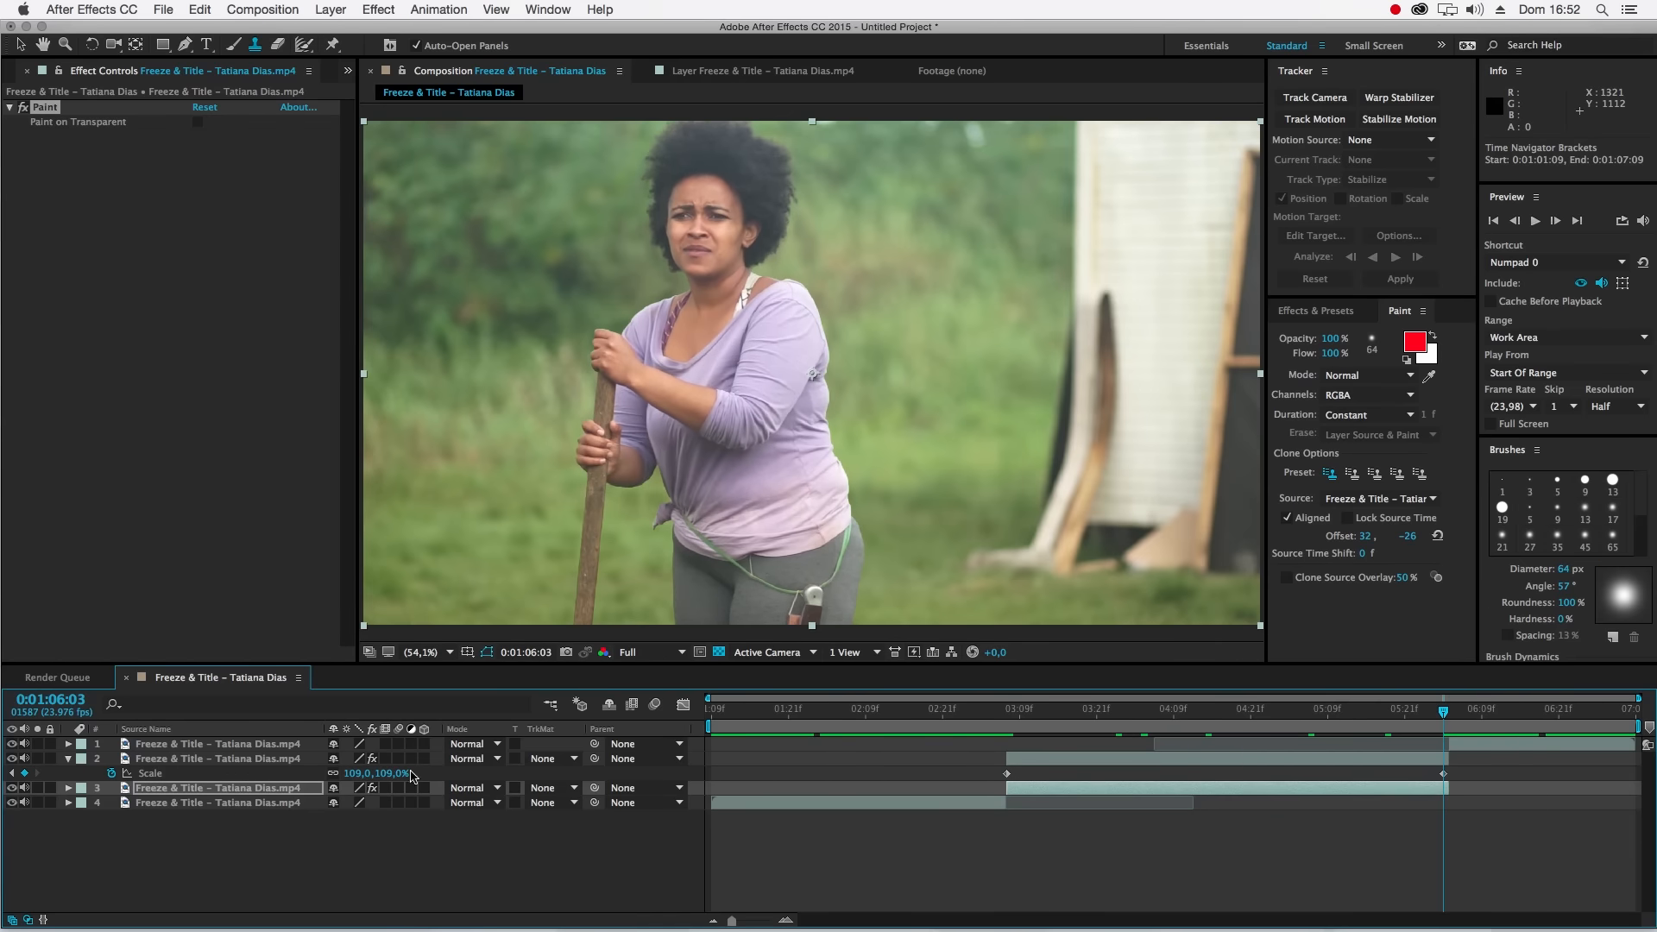
{"action": "left_click_drag", "start_coordinate": [397, 775], "coordinate": [401, 781]}
{"action": "left_click_drag", "start_coordinate": [1416, 723], "coordinate": [1007, 722]}
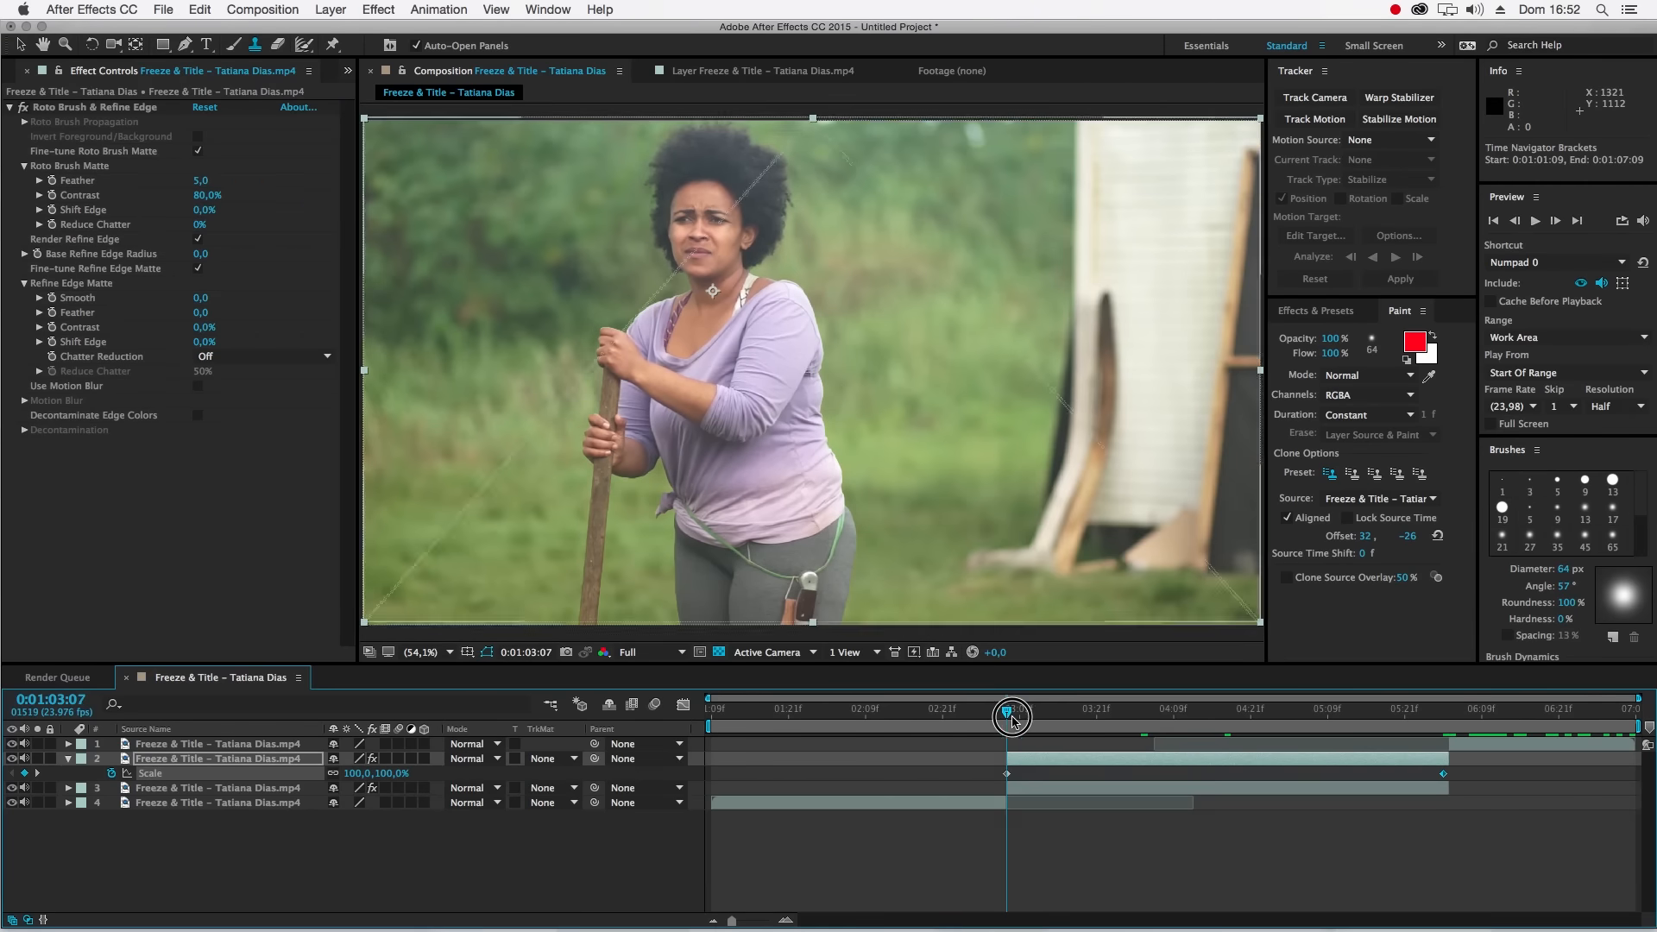
- Parent the cutout layer to the painted background layer and add Position, Scale and Rotation keyframes to the background layer at 0:01:03:07
{"action": "left_click", "coordinate": [210, 760]}
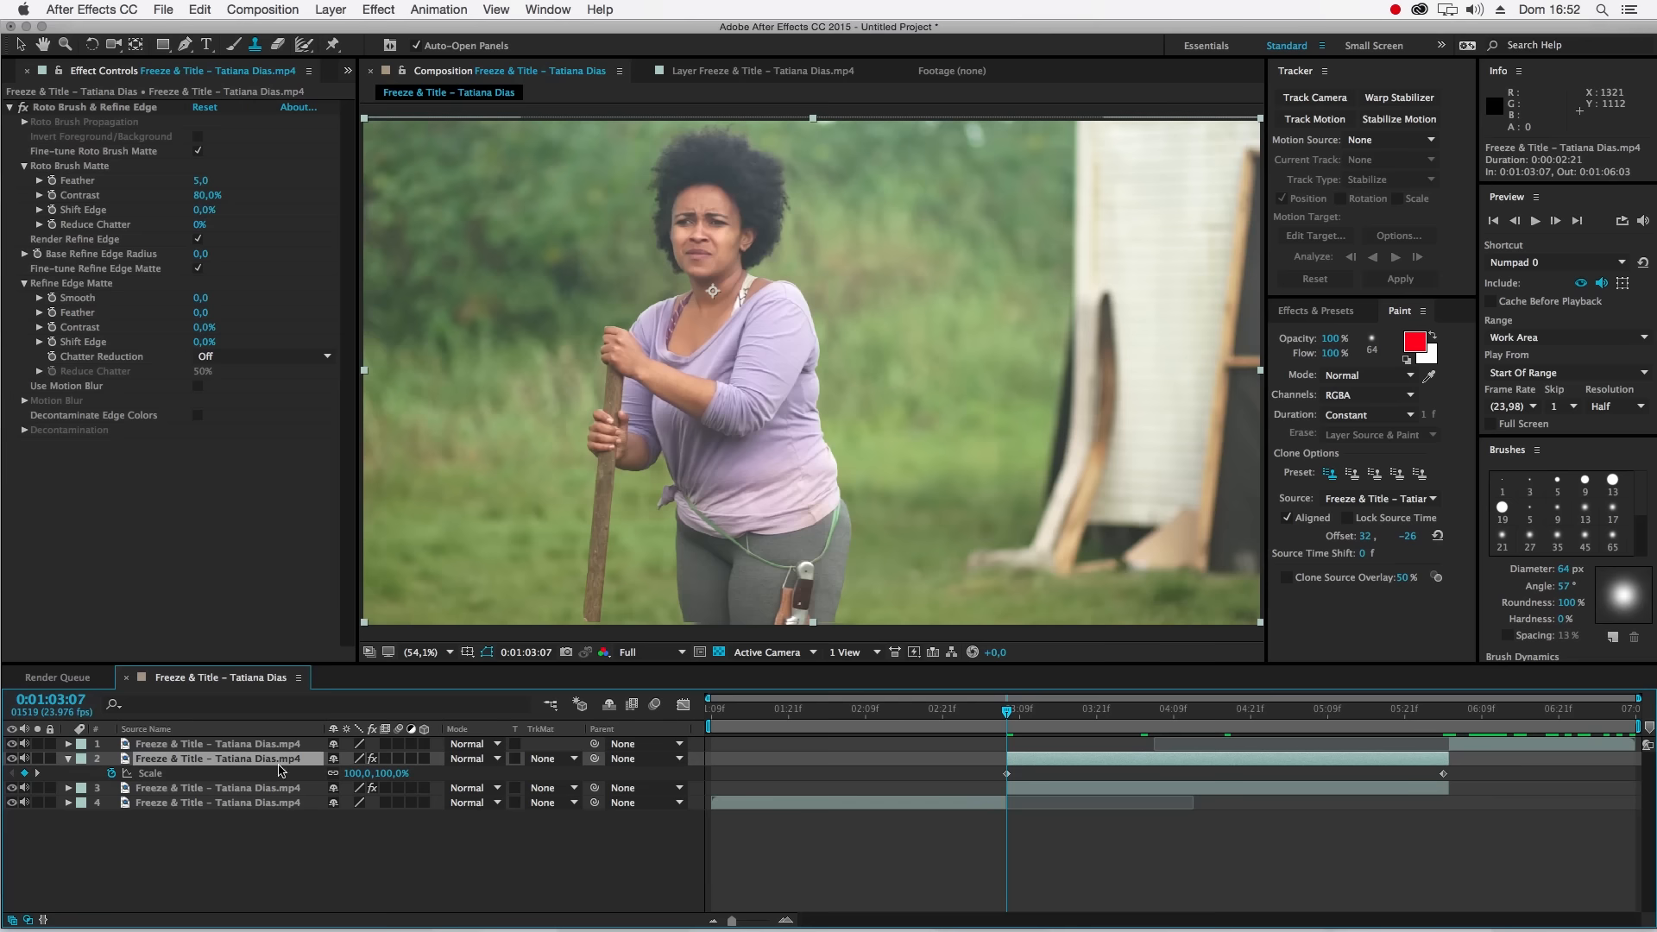
{"action": "left_click_drag", "start_coordinate": [601, 763], "coordinate": [231, 790]}
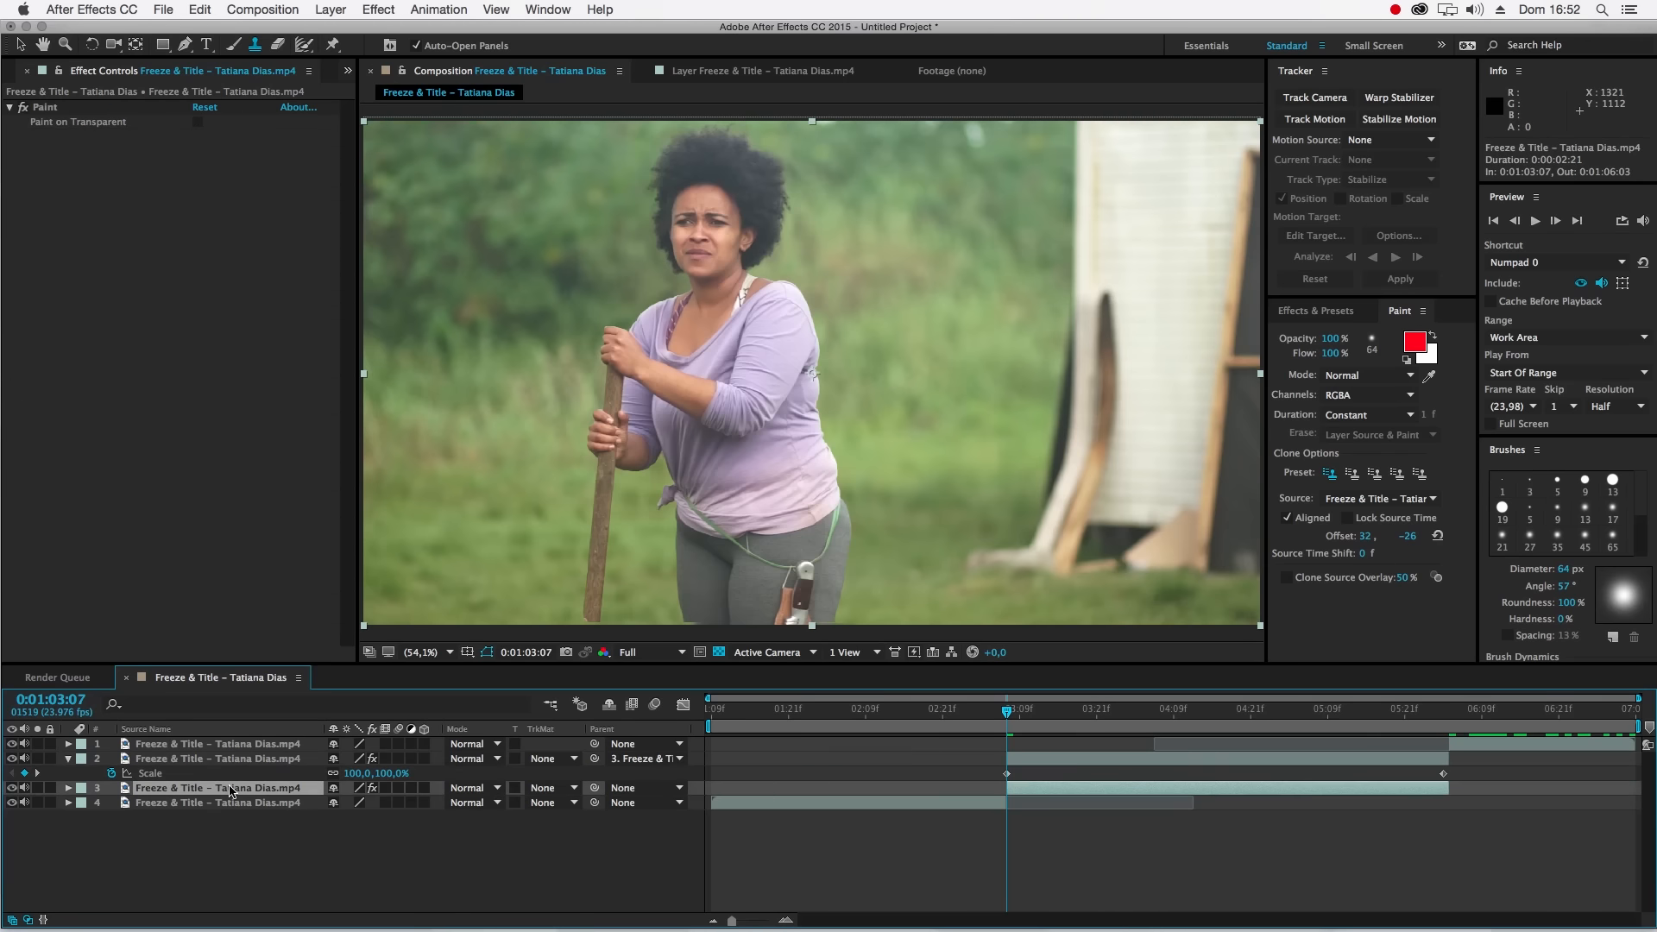
{"action": "key", "text": "p"}
{"action": "key", "text": "shift+r"}
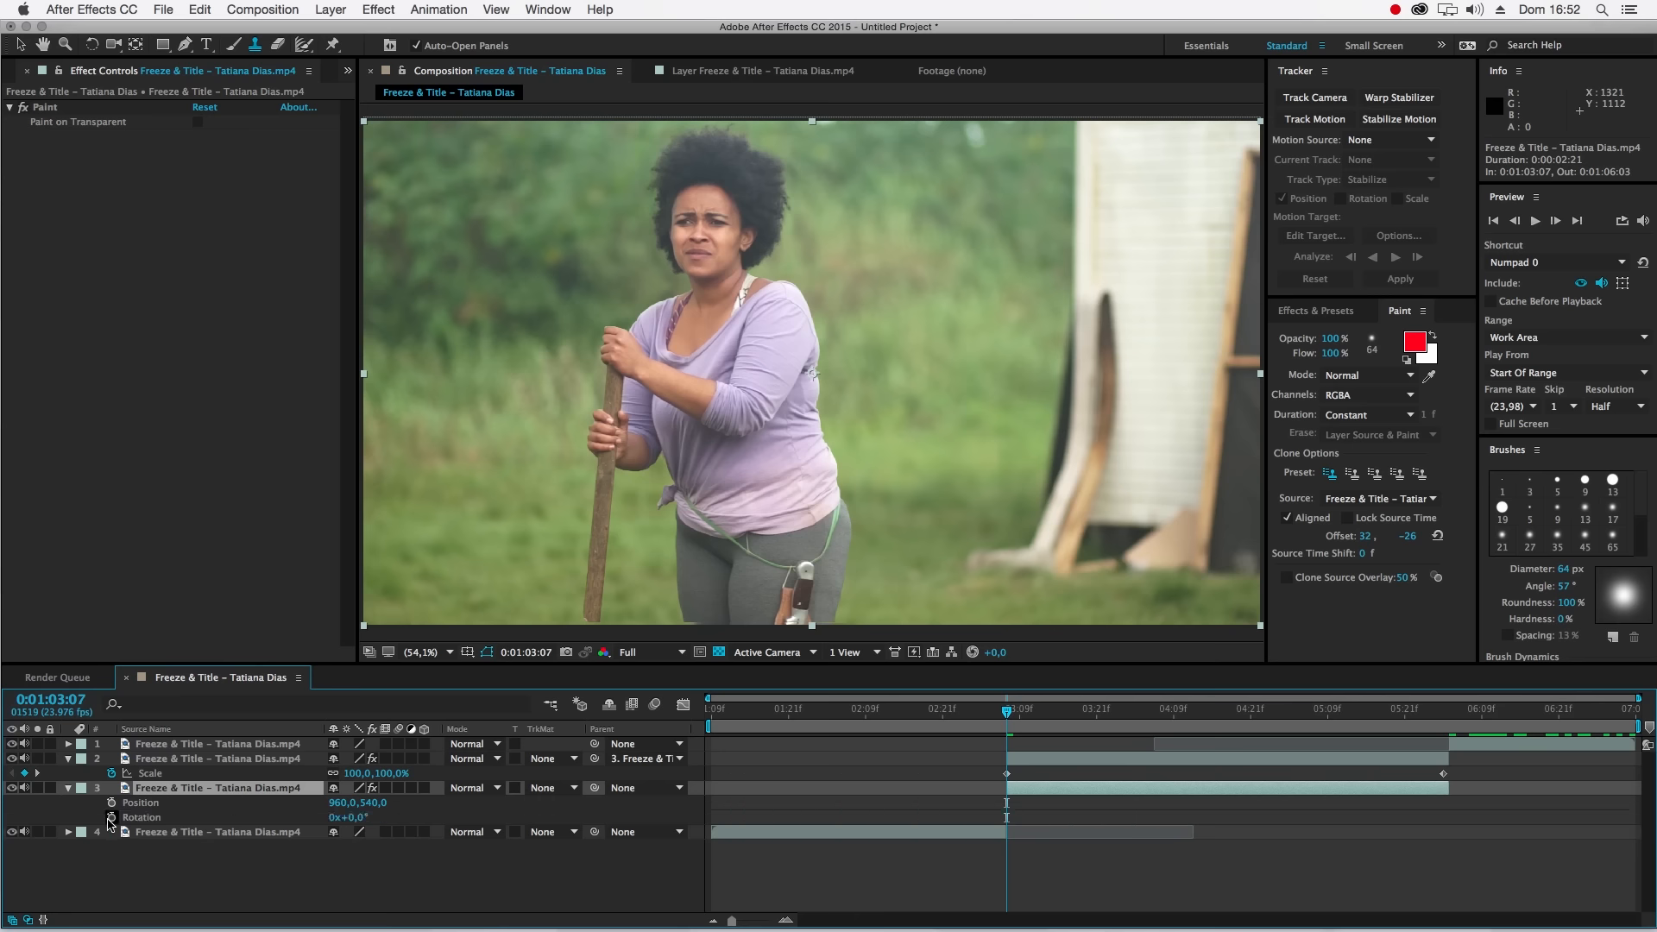
{"action": "key", "text": "shift+s"}
{"action": "left_click_drag", "start_coordinate": [111, 832], "coordinate": [111, 802]}
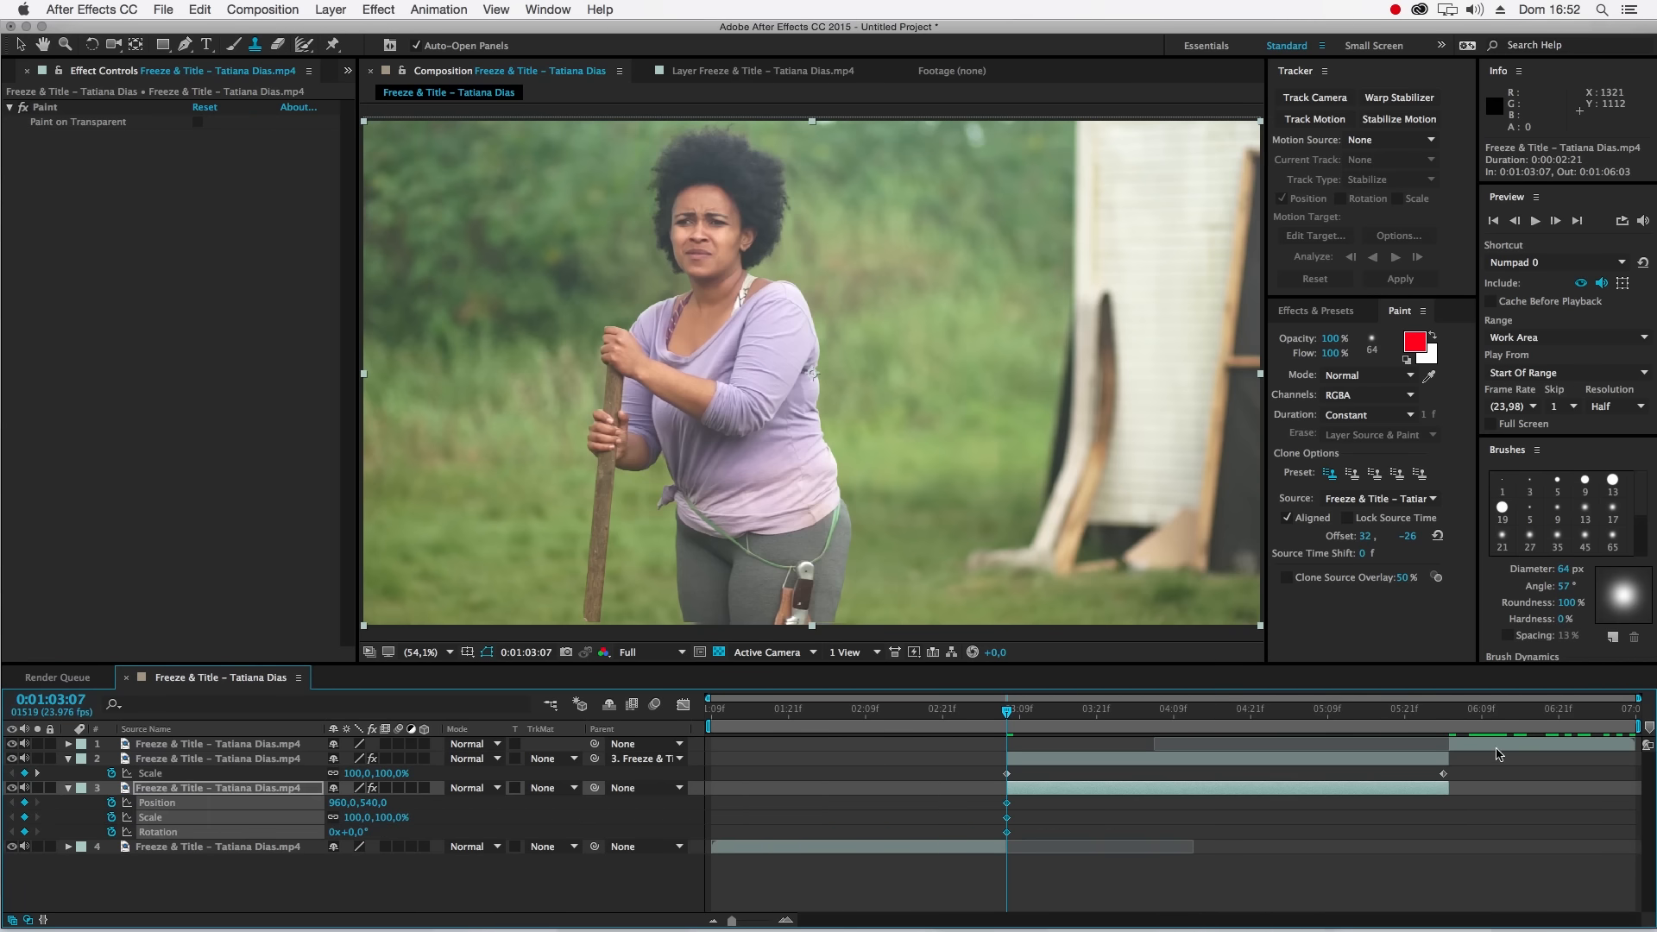
- At 0:01:06:03, set the painted background layer's Scale to 112% and Rotation to -2°, and scrub through the animation
{"action": "left_click_drag", "start_coordinate": [1437, 714], "coordinate": [1452, 718]}
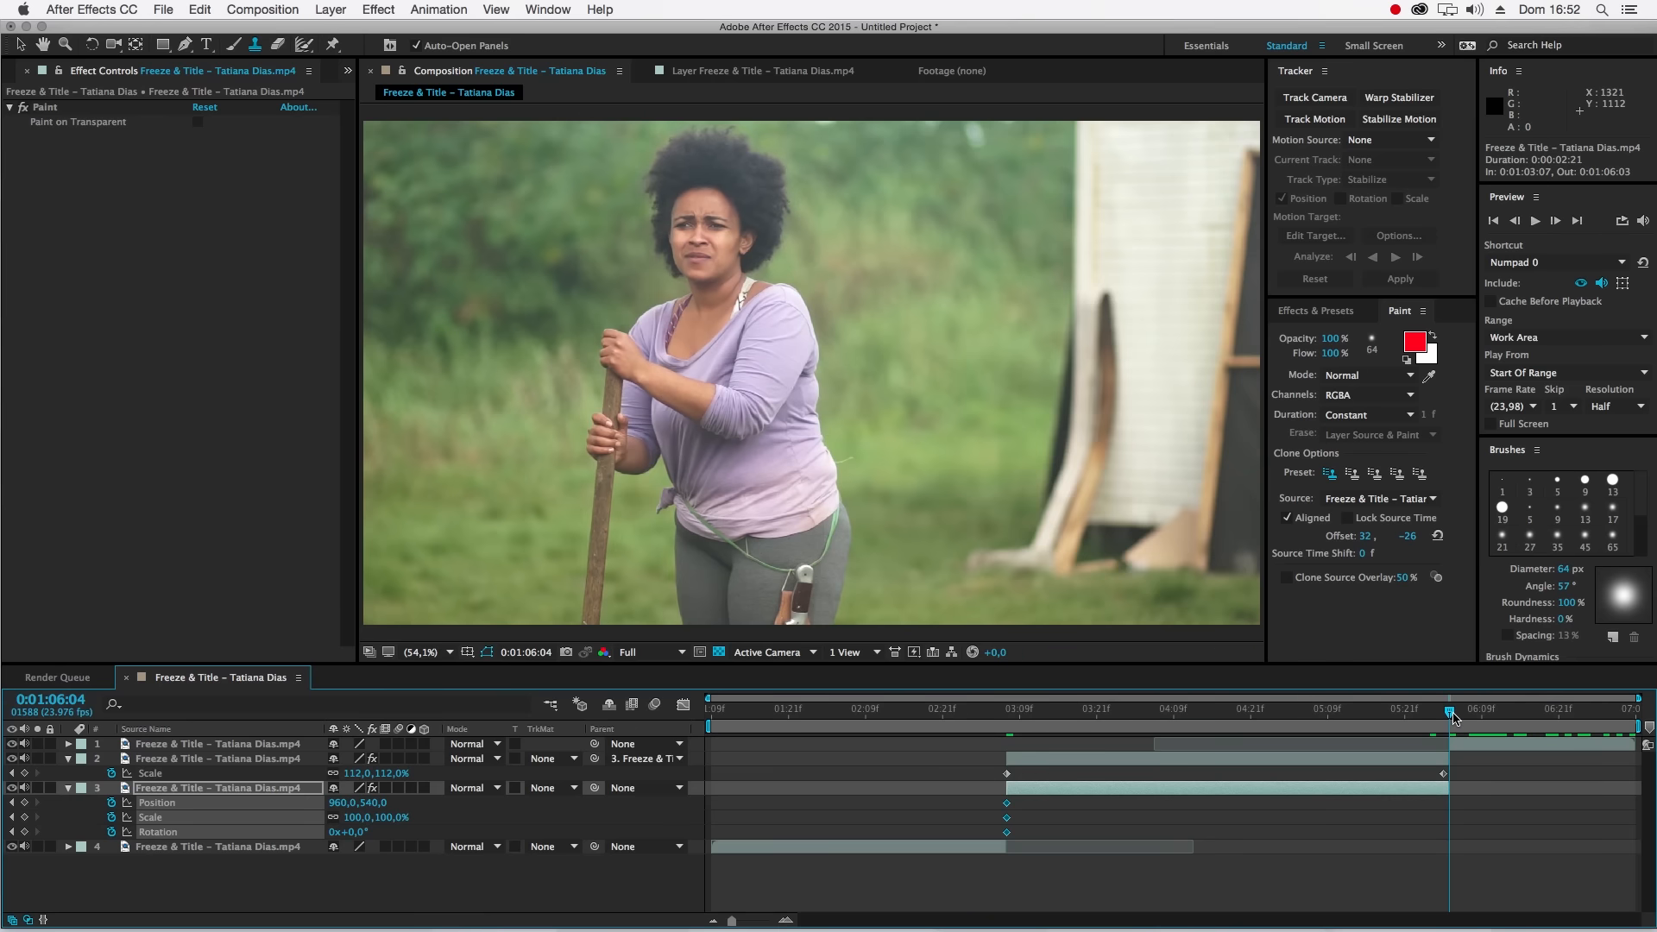
{"action": "key", "text": "Page_Up"}
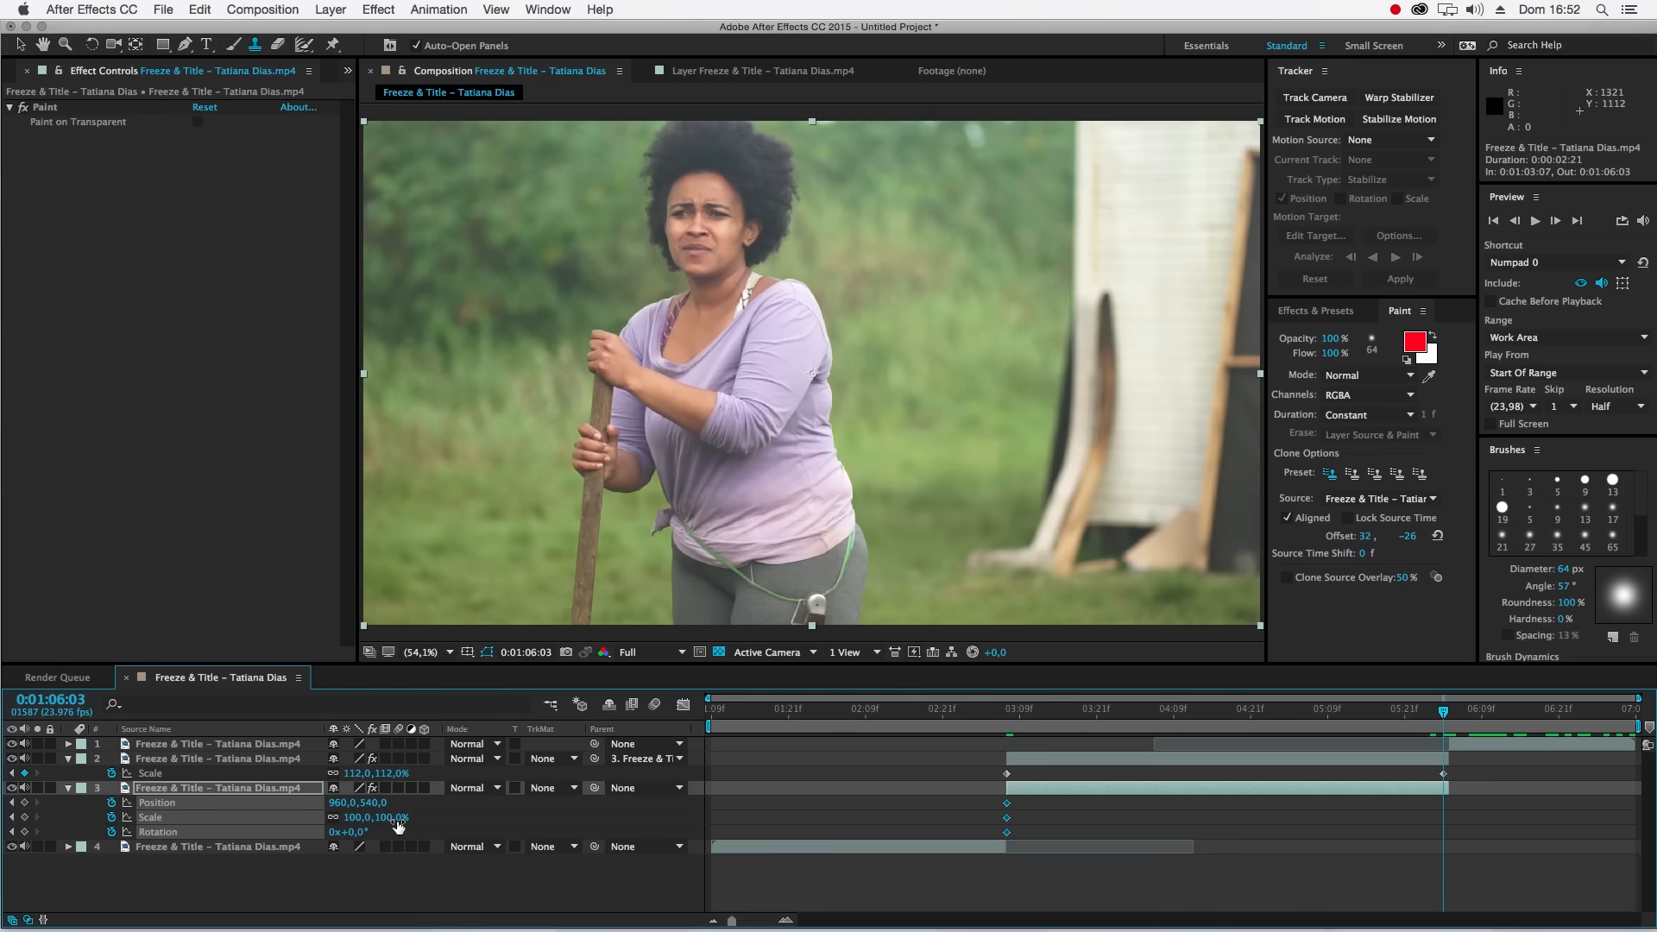
{"action": "mouse_move", "coordinate": [363, 837]}
{"action": "left_mouse_down"}
{"action": "mouse_move", "coordinate": [403, 820]}
{"action": "mouse_move", "coordinate": [361, 837]}
{"action": "left_mouse_up"}
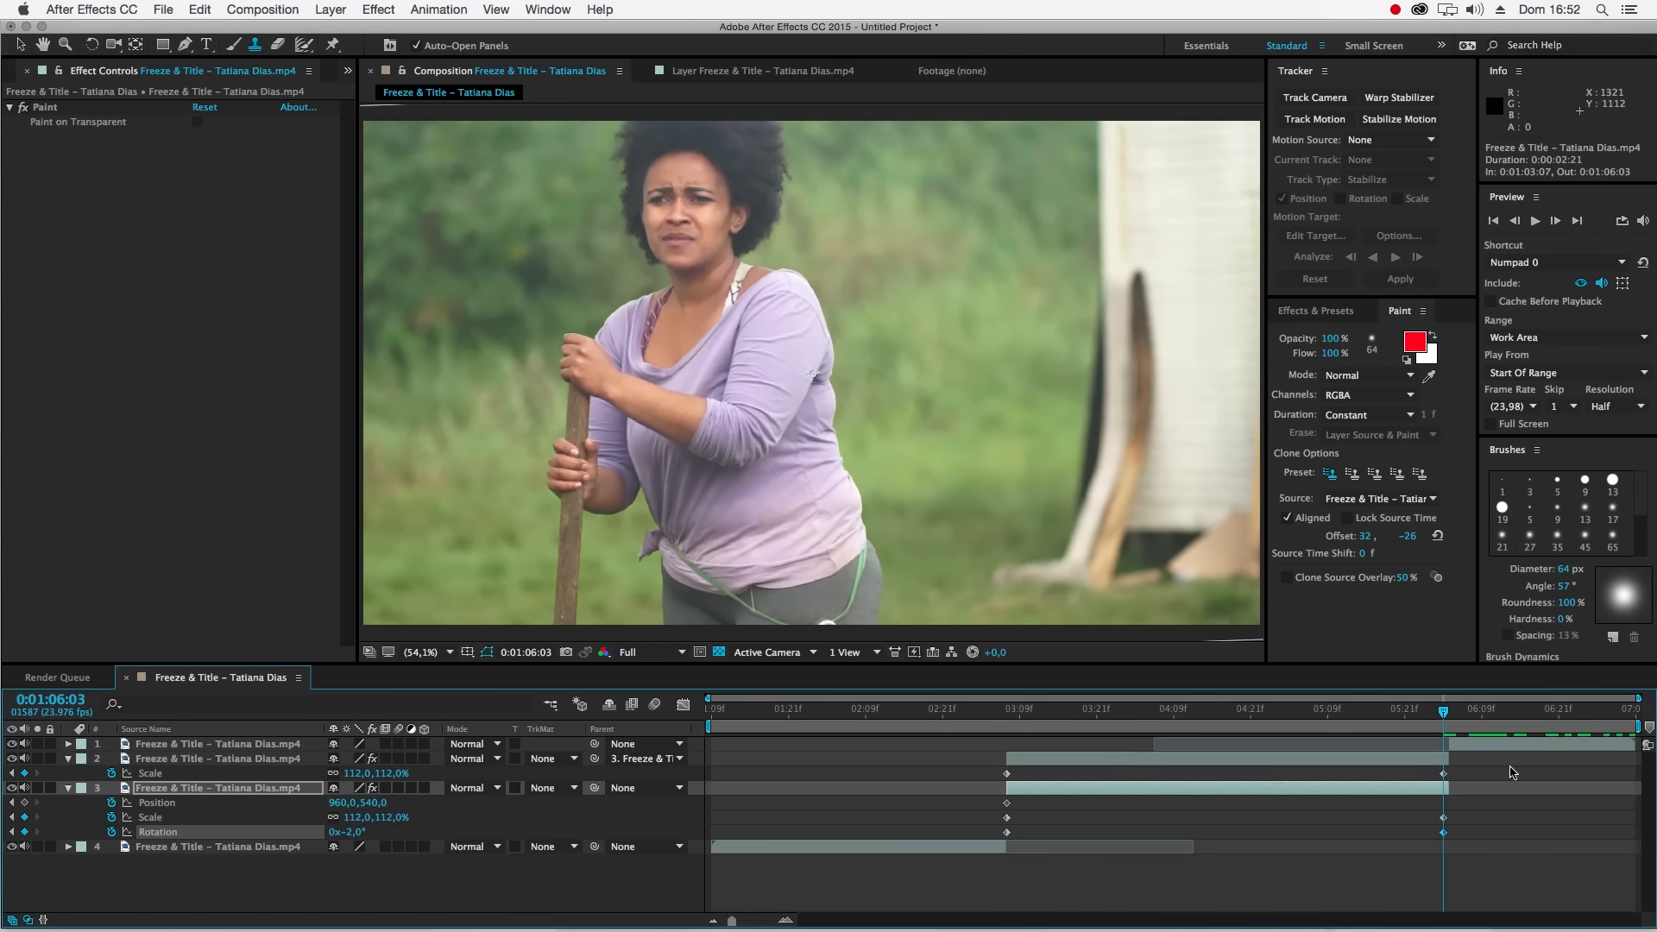
{"action": "left_click_drag", "start_coordinate": [1422, 722], "coordinate": [1034, 722]}
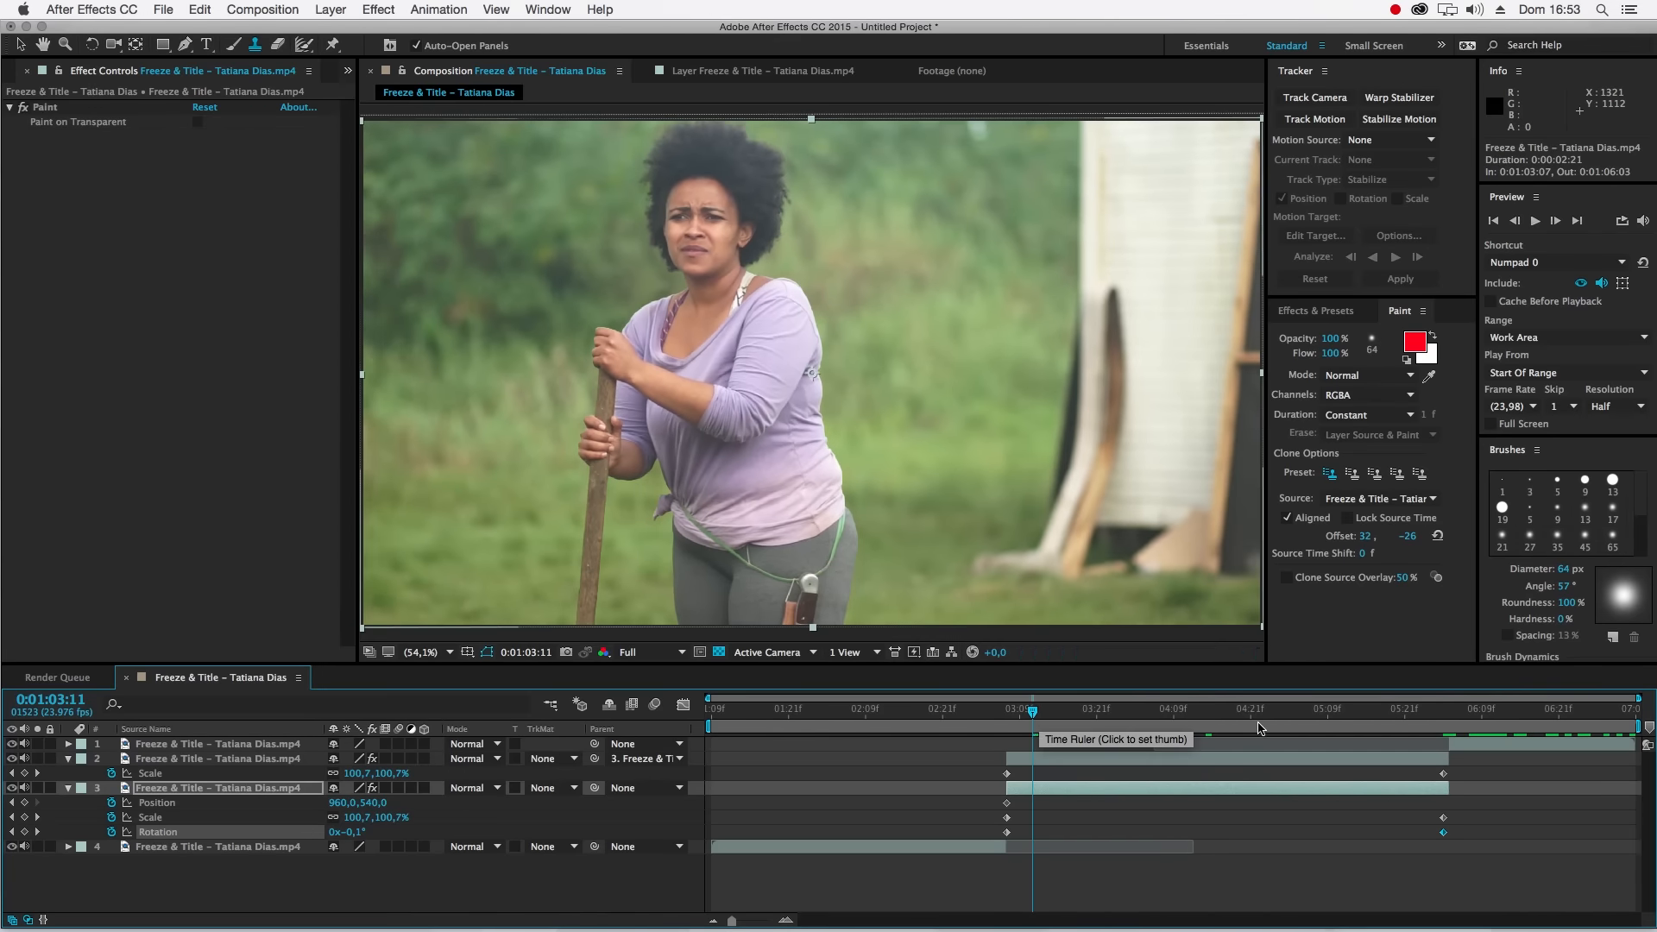
{"action": "left_click", "coordinate": [1295, 717]}
{"action": "left_click", "coordinate": [1366, 718]}
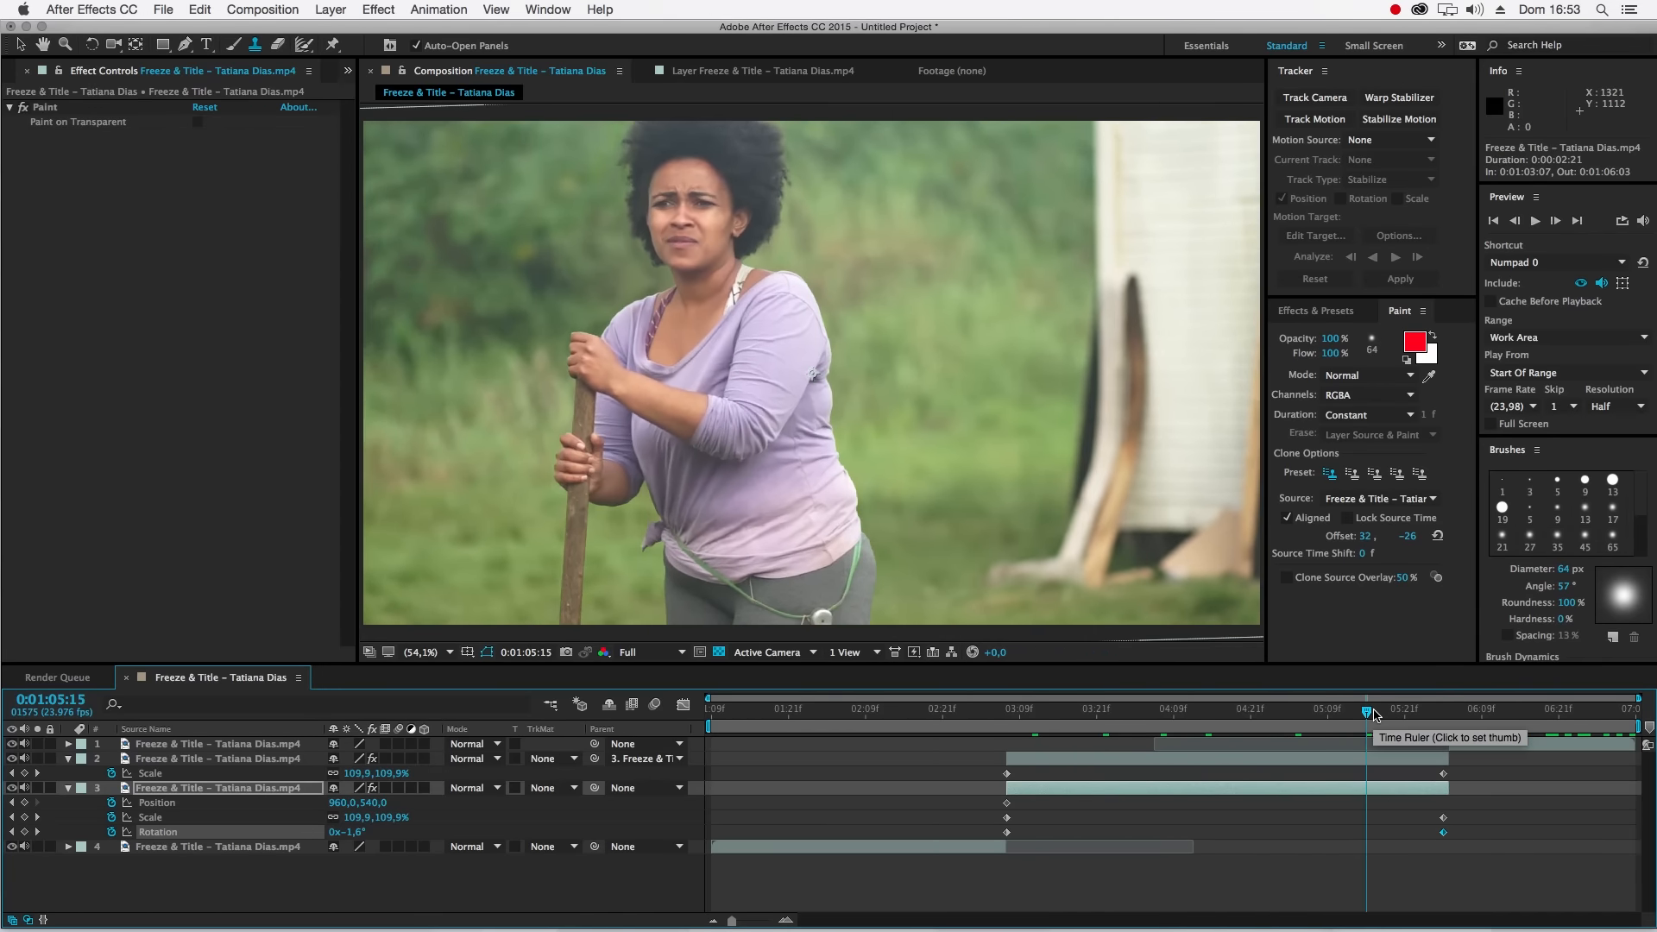
- Set the work area to run from 0:01:02:22 to 0:01:06:11, around the frozen segment
{"action": "left_click", "coordinate": [984, 719]}
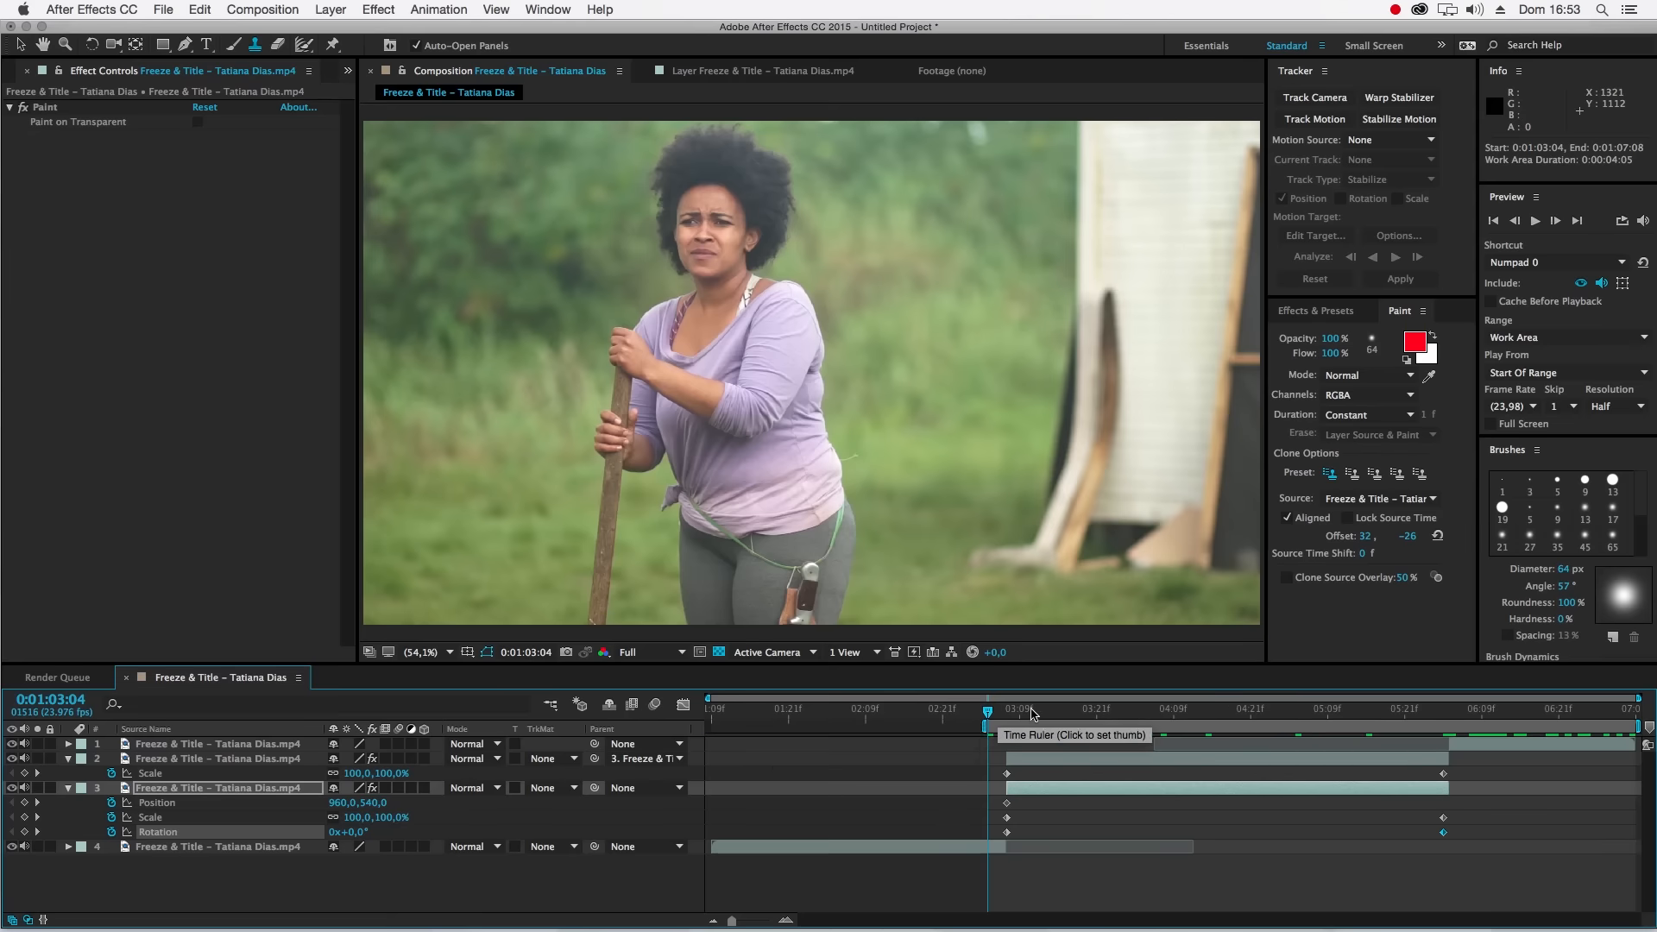
{"action": "left_click_drag", "start_coordinate": [981, 725], "coordinate": [945, 727]}
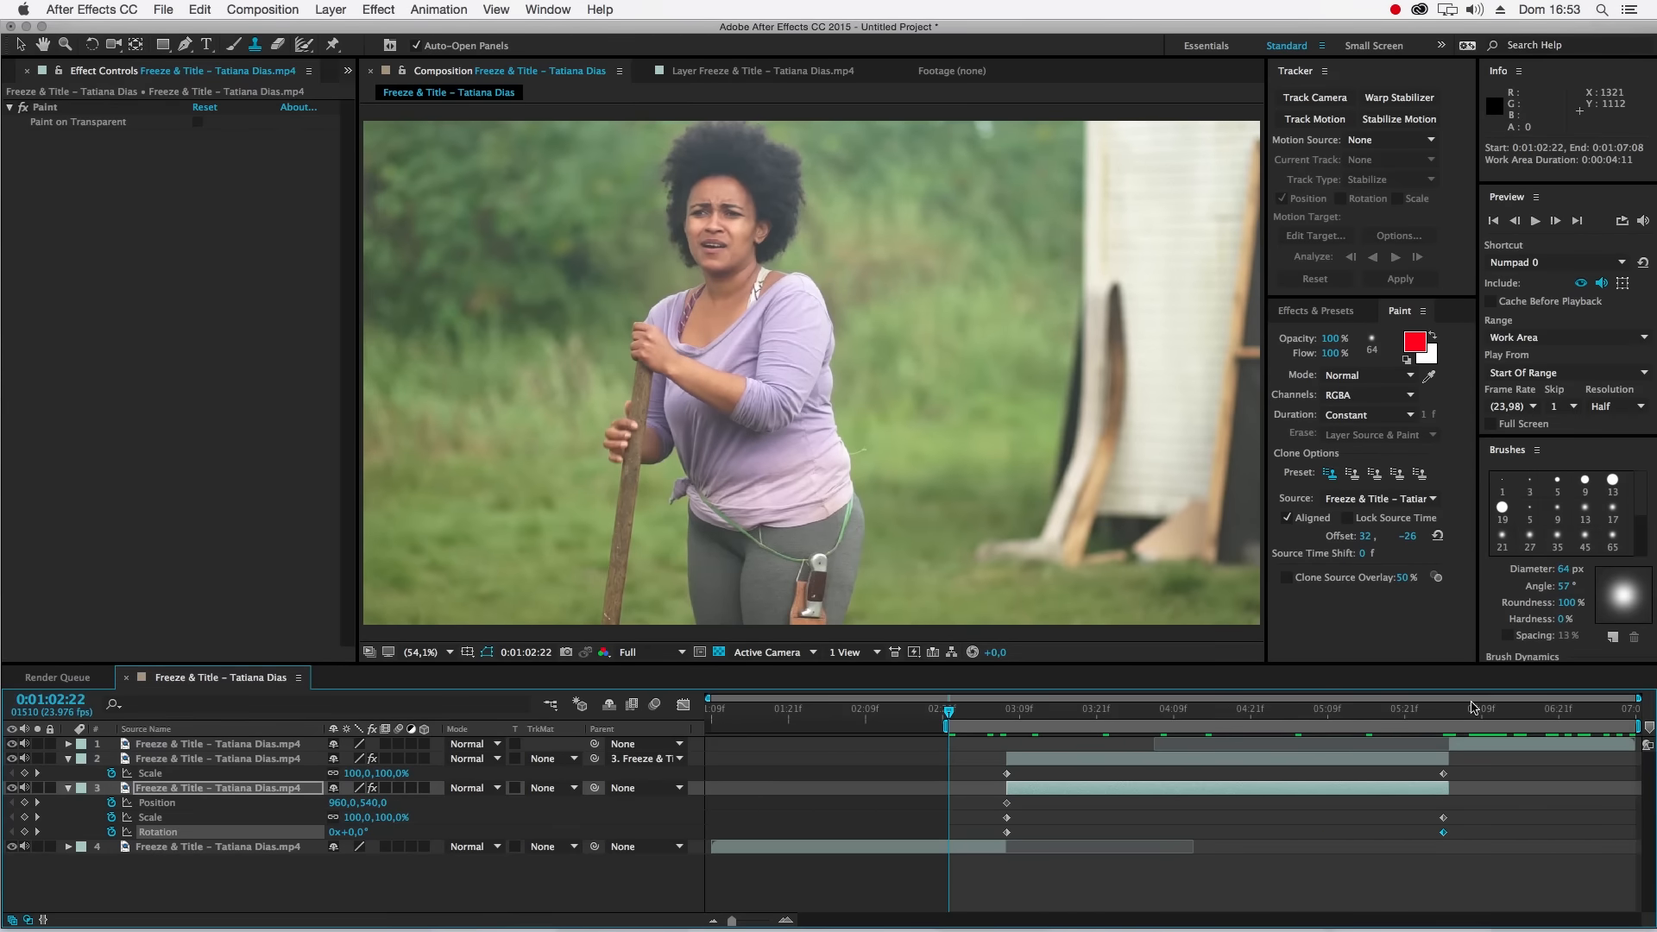
{"action": "left_click", "coordinate": [1496, 716]}
{"action": "key", "text": "n"}
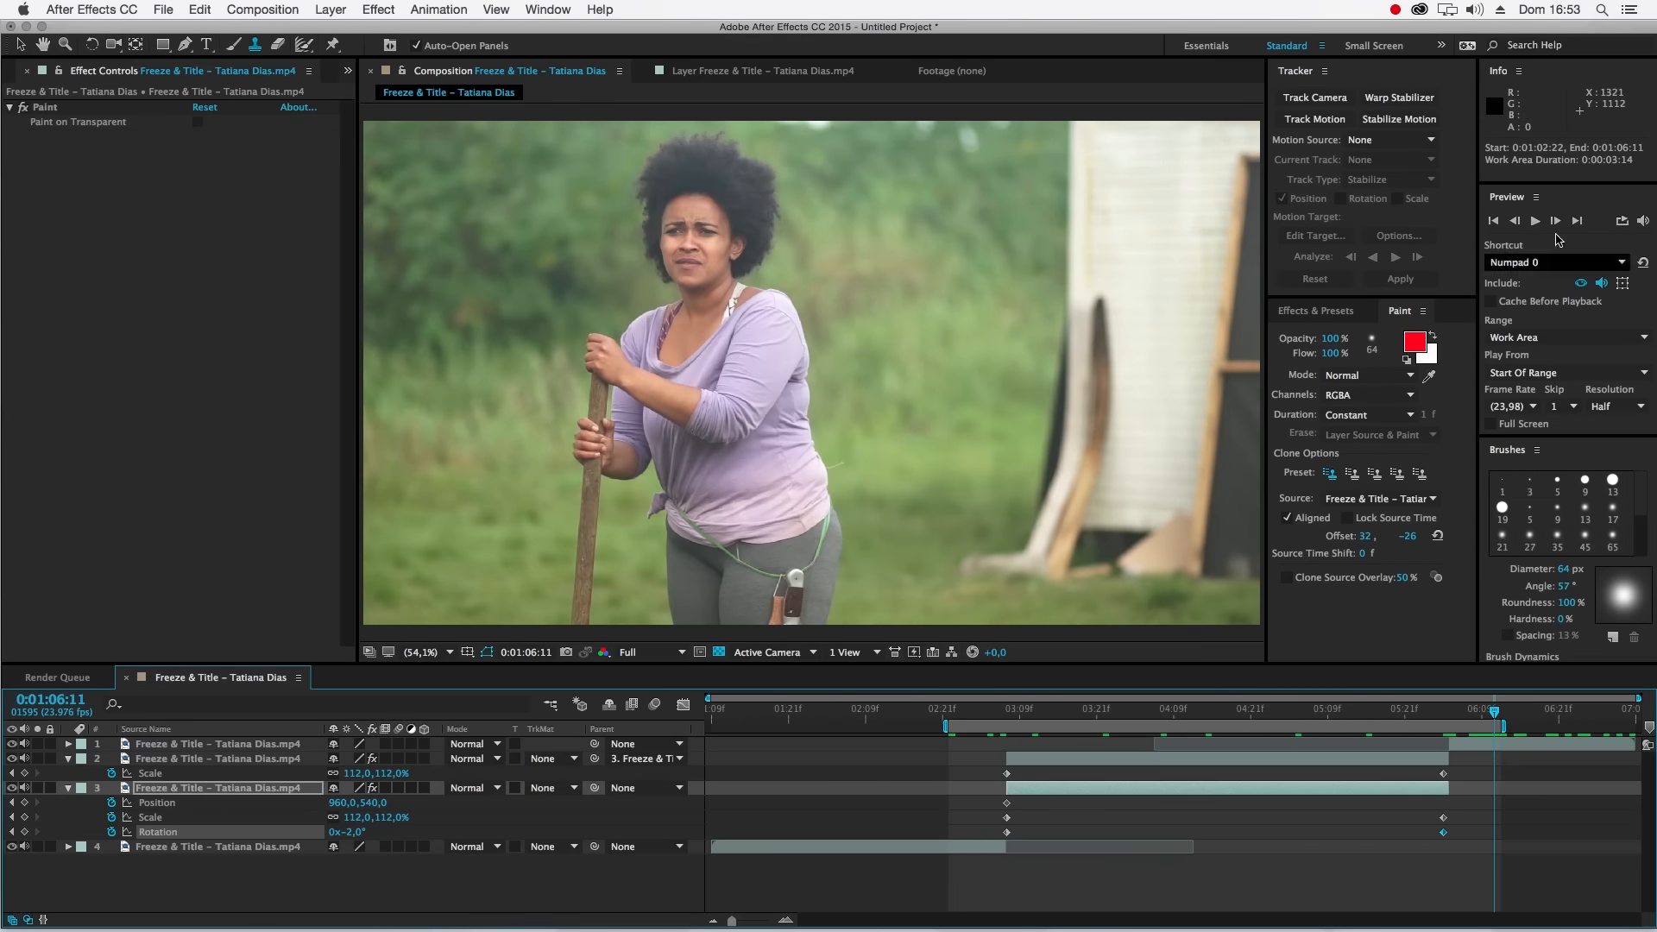
- Set both the preview and the composition view resolution to Third, with a preview skip of 2
{"action": "left_click", "coordinate": [1614, 406]}
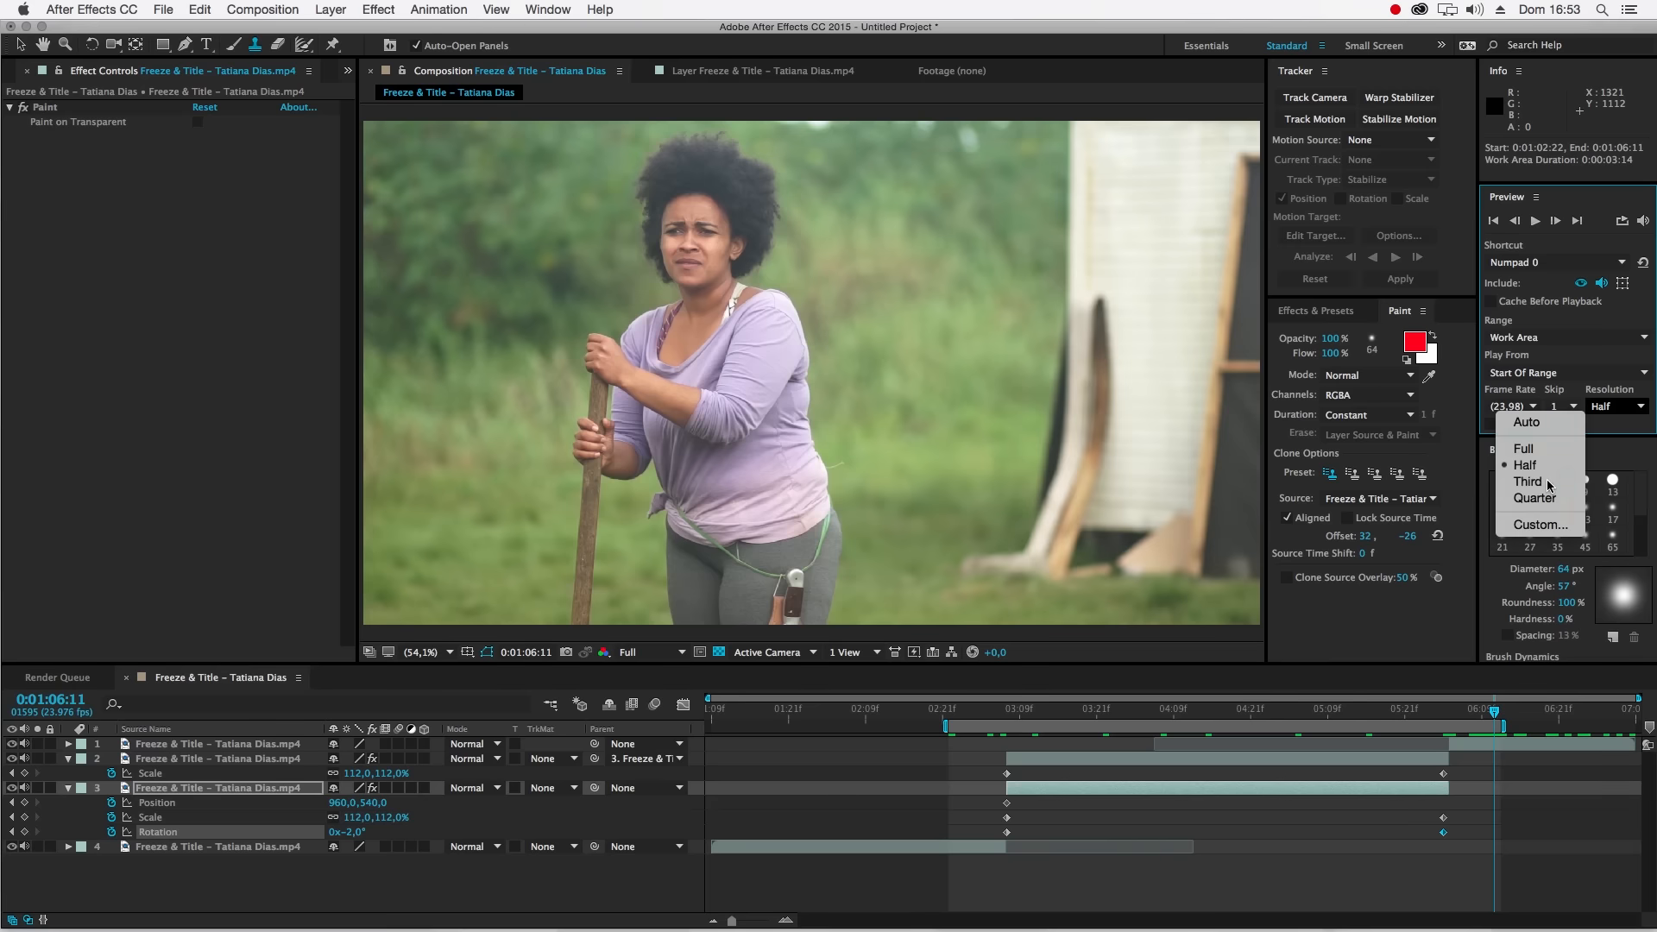
{"action": "left_click", "coordinate": [1549, 486]}
{"action": "left_click", "coordinate": [665, 652]}
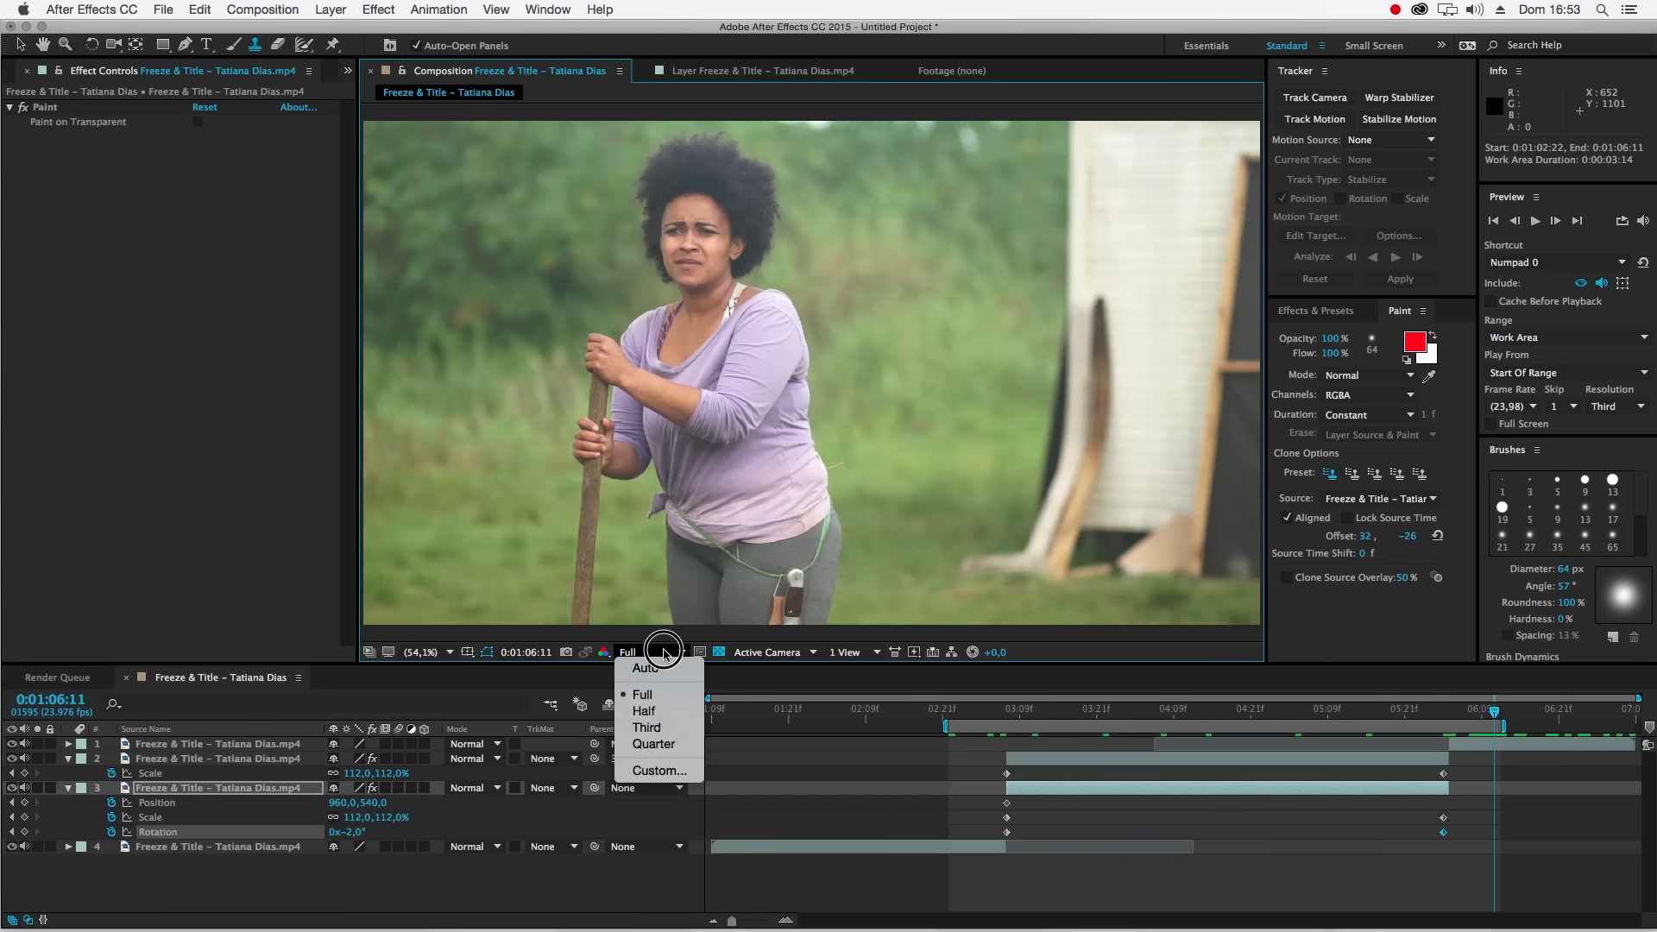
{"action": "left_click", "coordinate": [668, 734]}
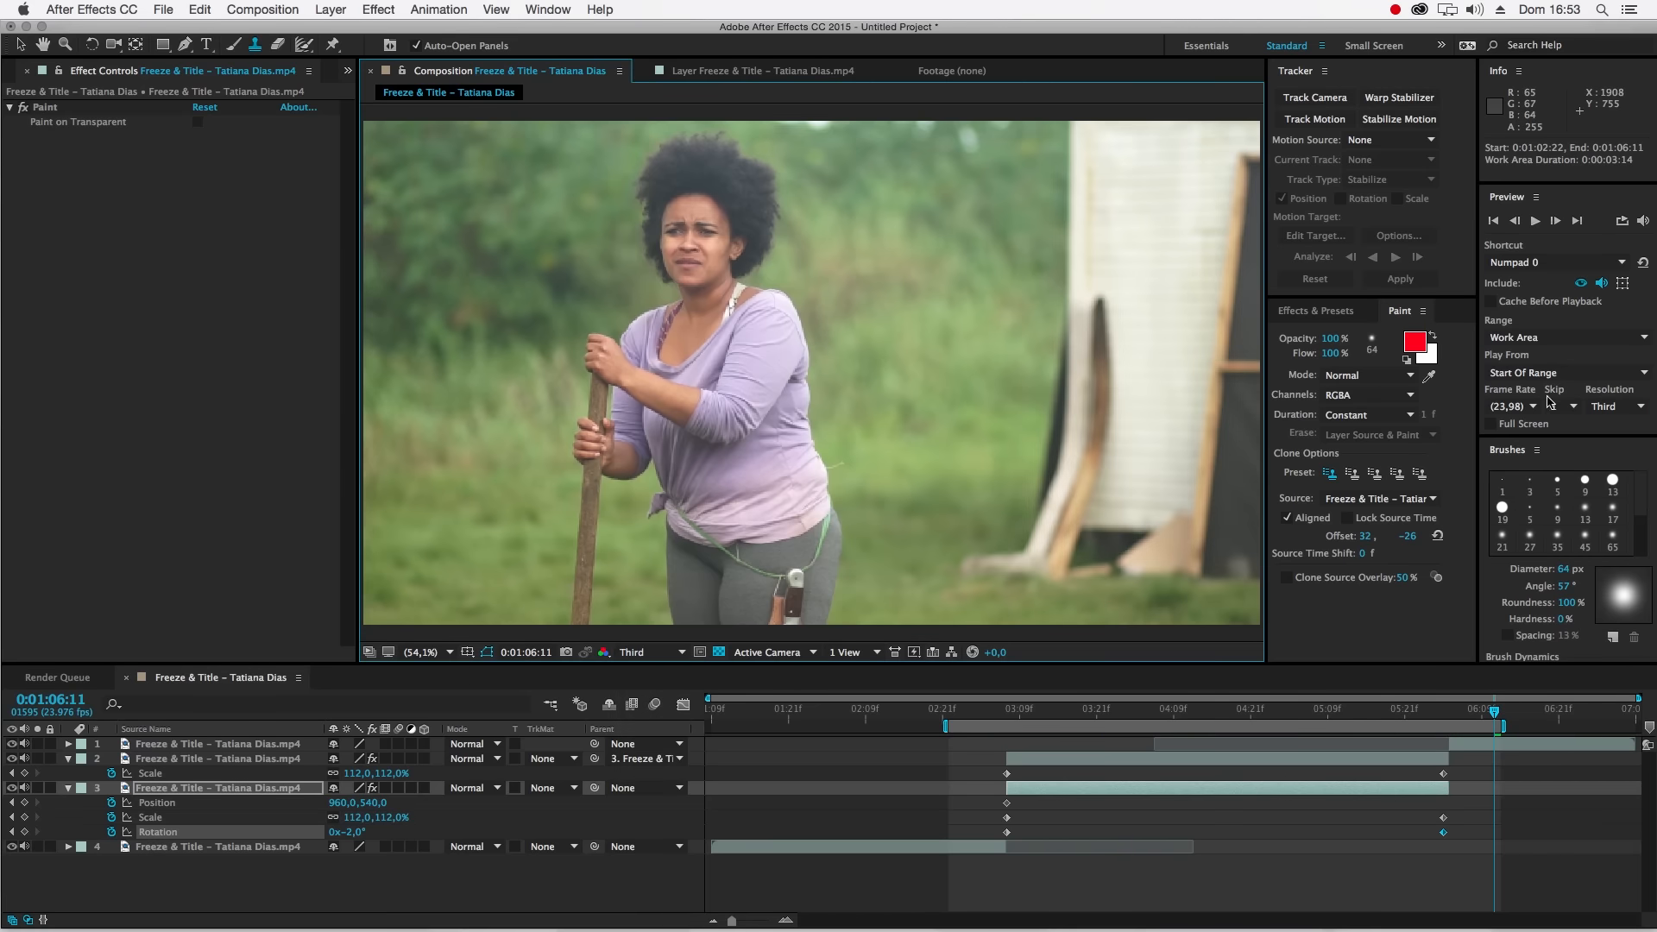
{"action": "left_click", "coordinate": [1576, 408]}
{"action": "left_click", "coordinate": [1568, 438]}
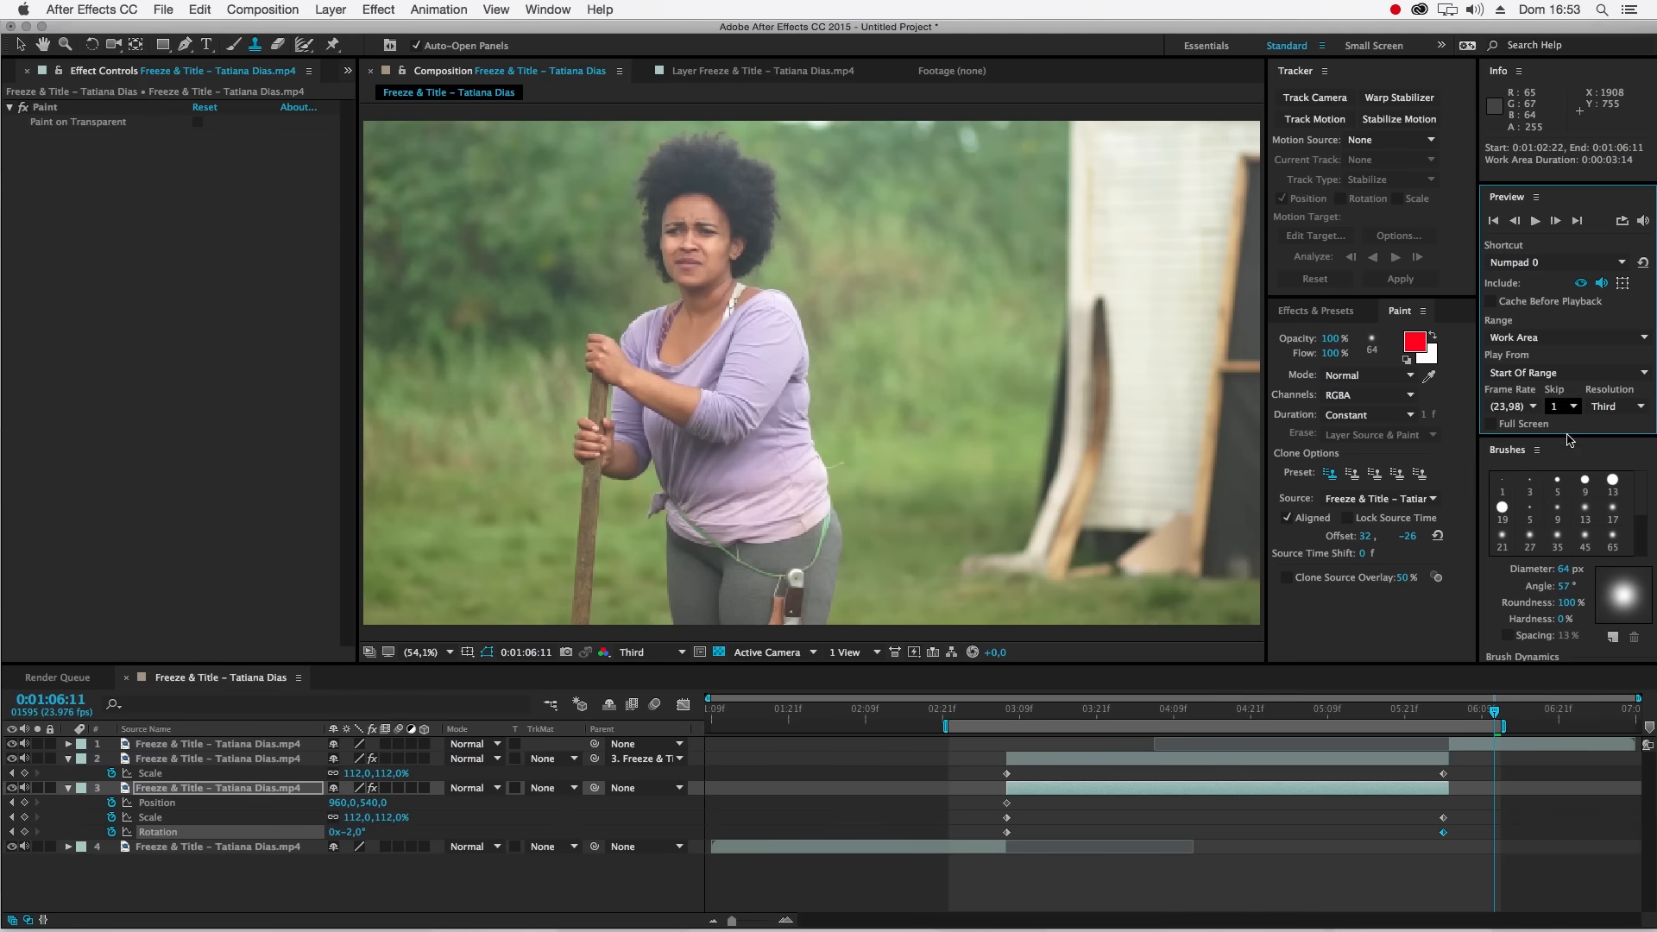
- Preview the frozen segment, extend the start of the work area back into the live footage, and preview again
{"action": "key", "text": "KP_0"}
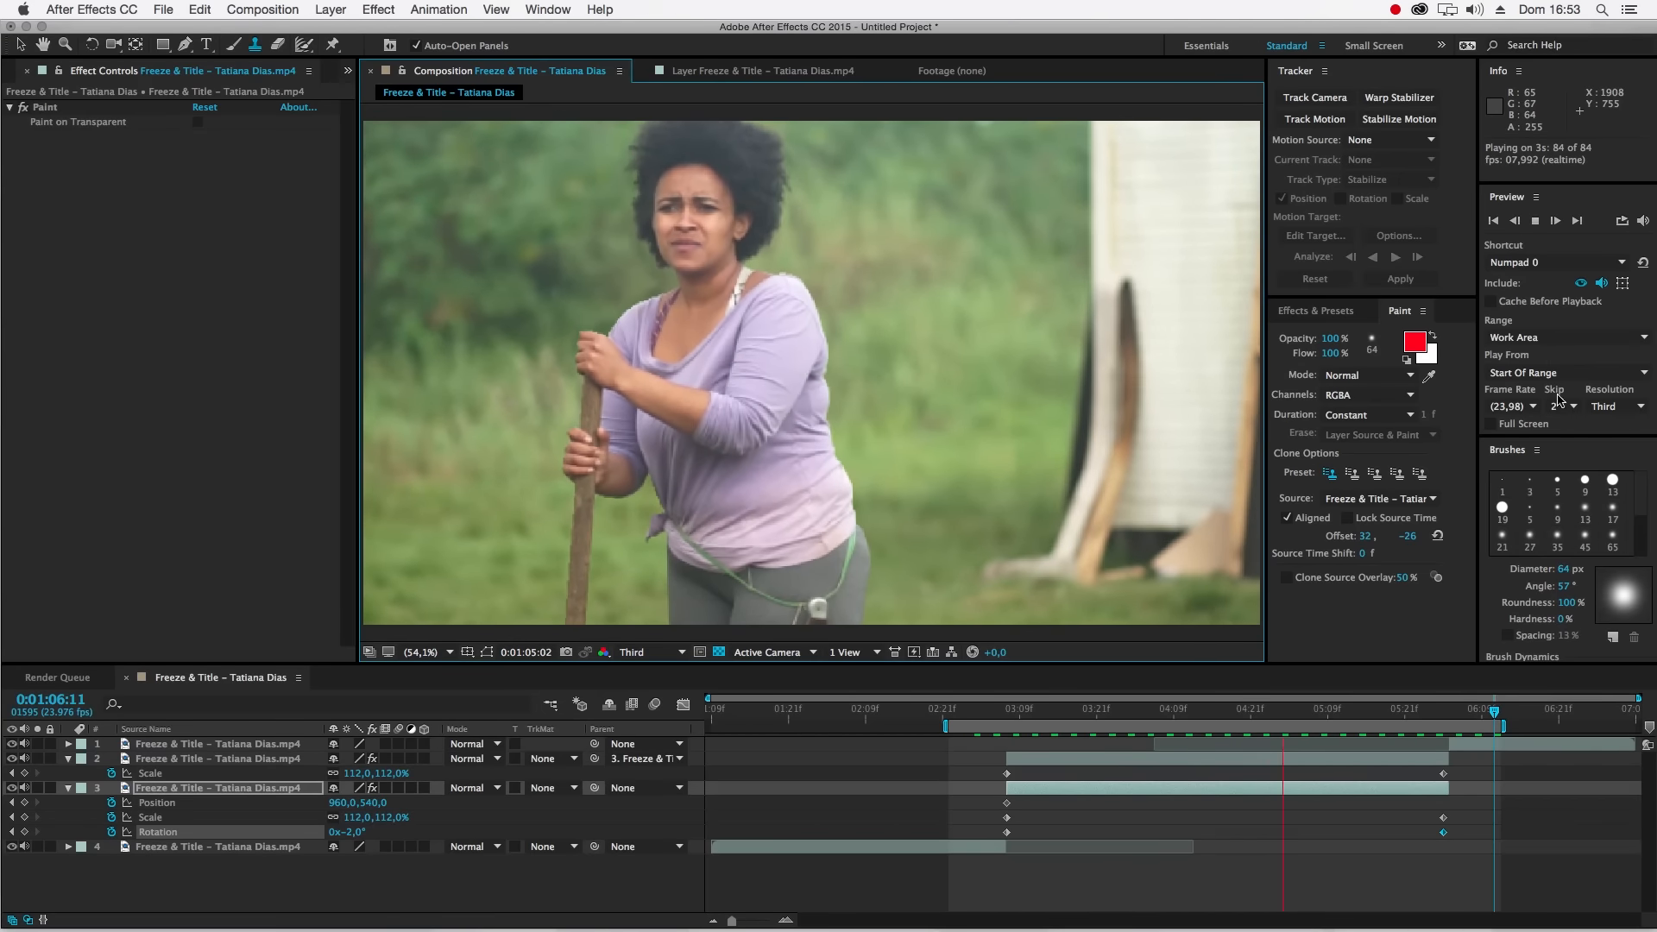
{"action": "key", "text": "space"}
{"action": "left_click_drag", "start_coordinate": [942, 729], "coordinate": [734, 727]}
{"action": "key", "text": "space"}
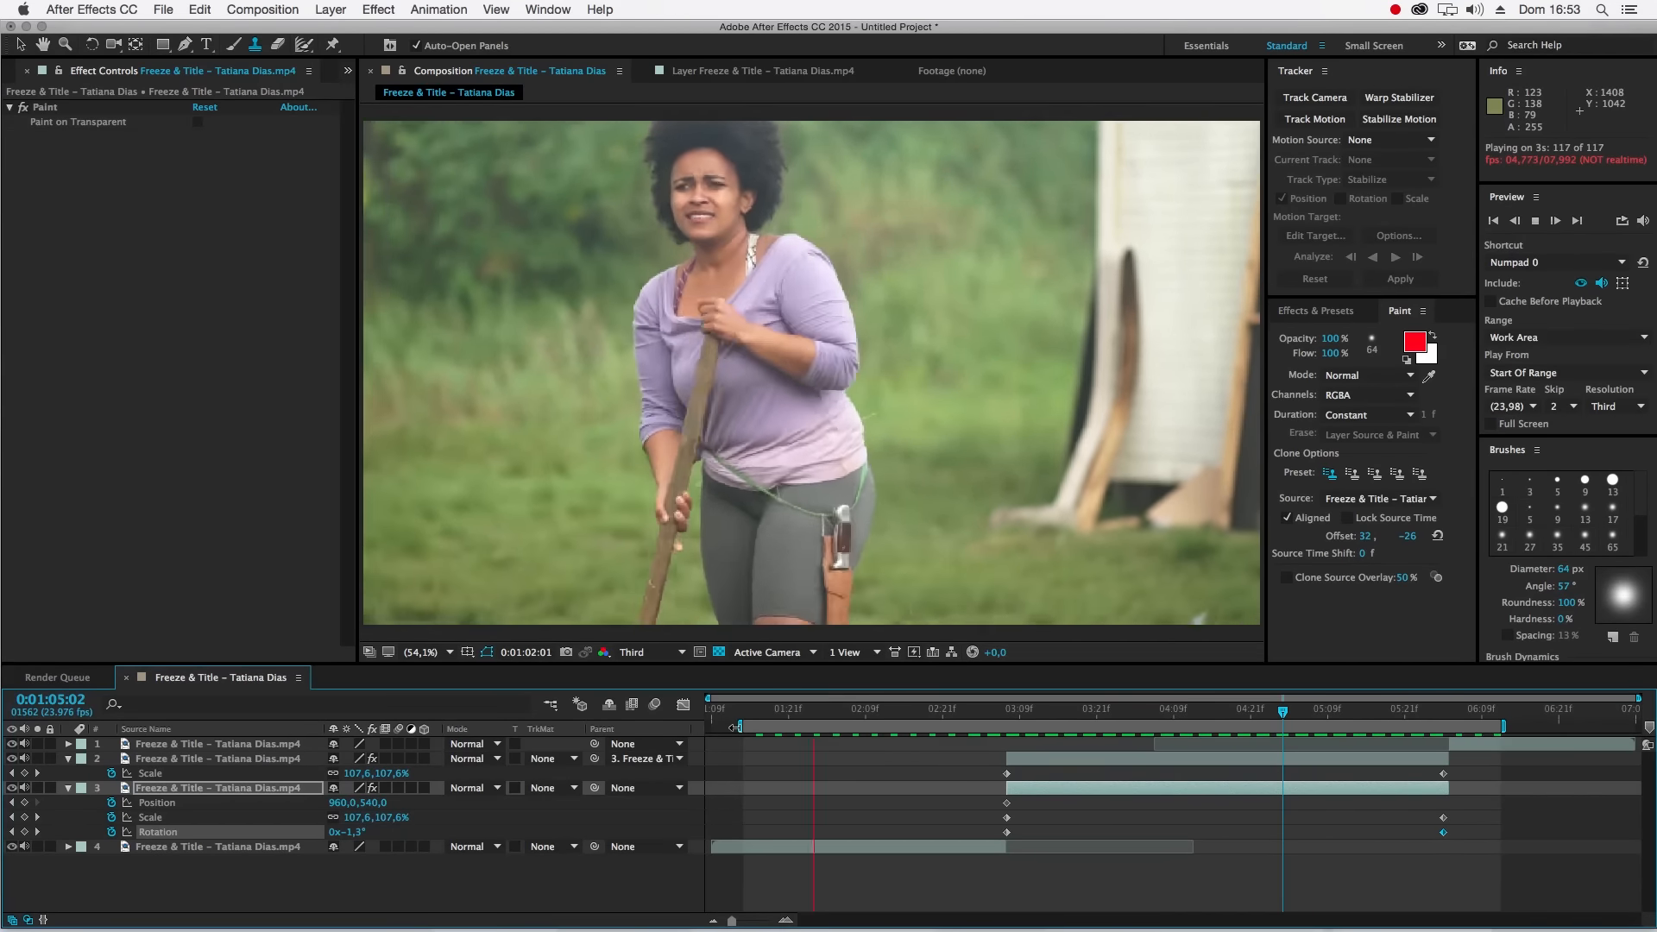
{"action": "key", "text": "space"}
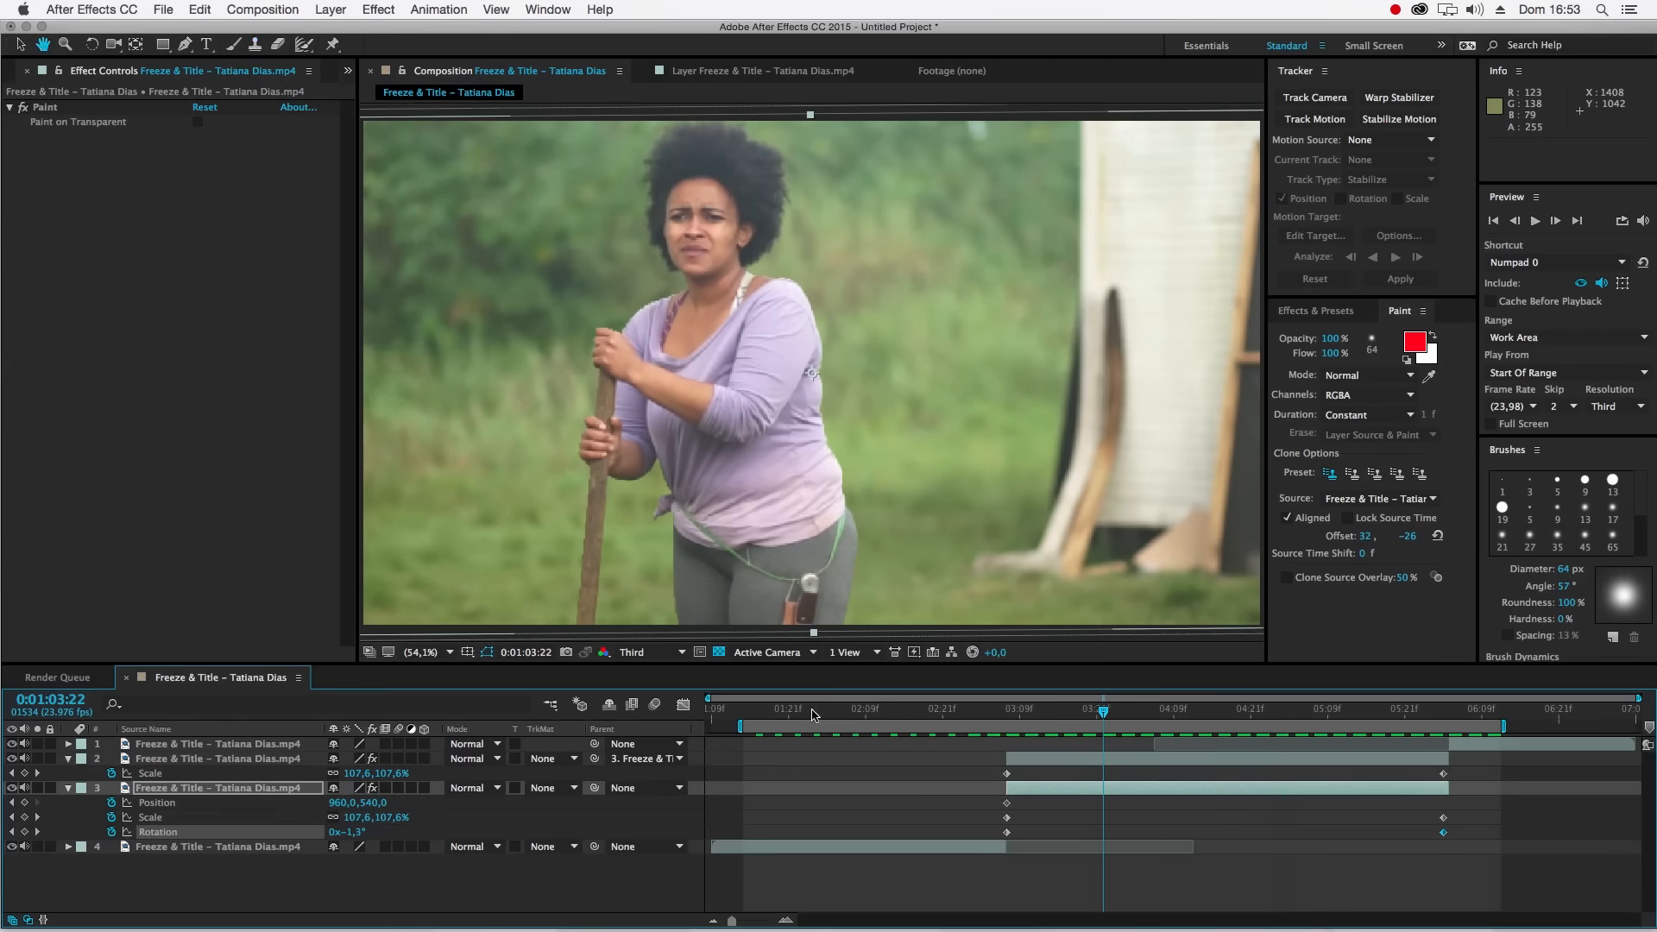
- Add the expression wiggle(1,20) to the background layer's Position and preview the motion
{"action": "left_click", "coordinate": [179, 790]}
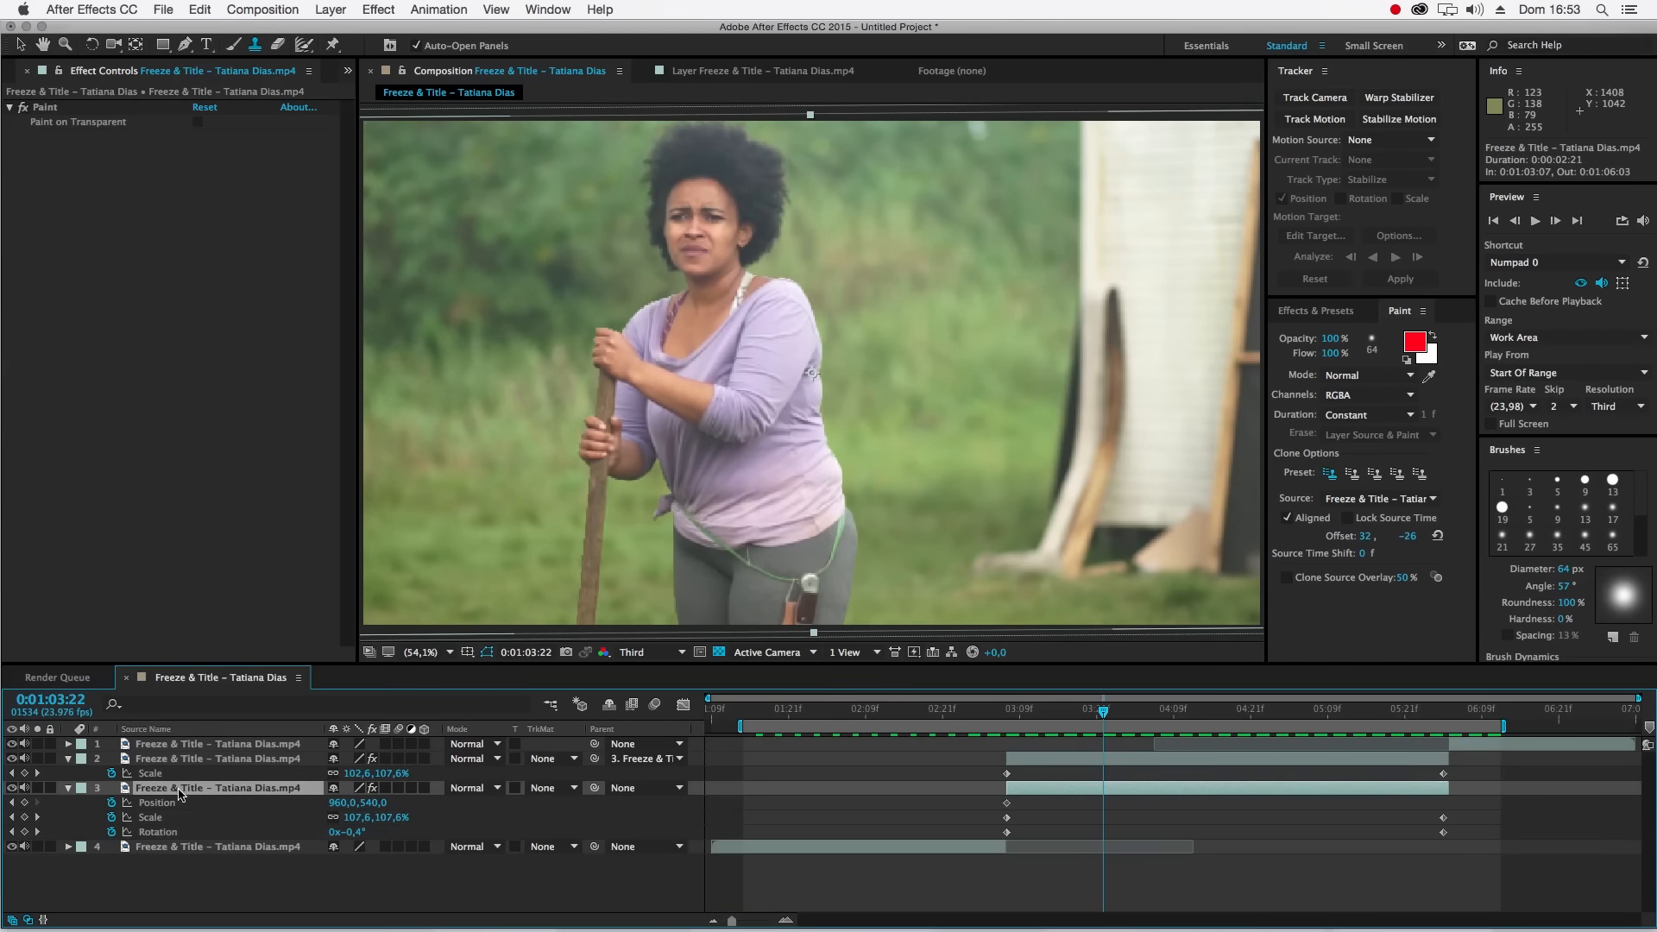
{"action": "left_click", "coordinate": [112, 804], "text": "alt"}
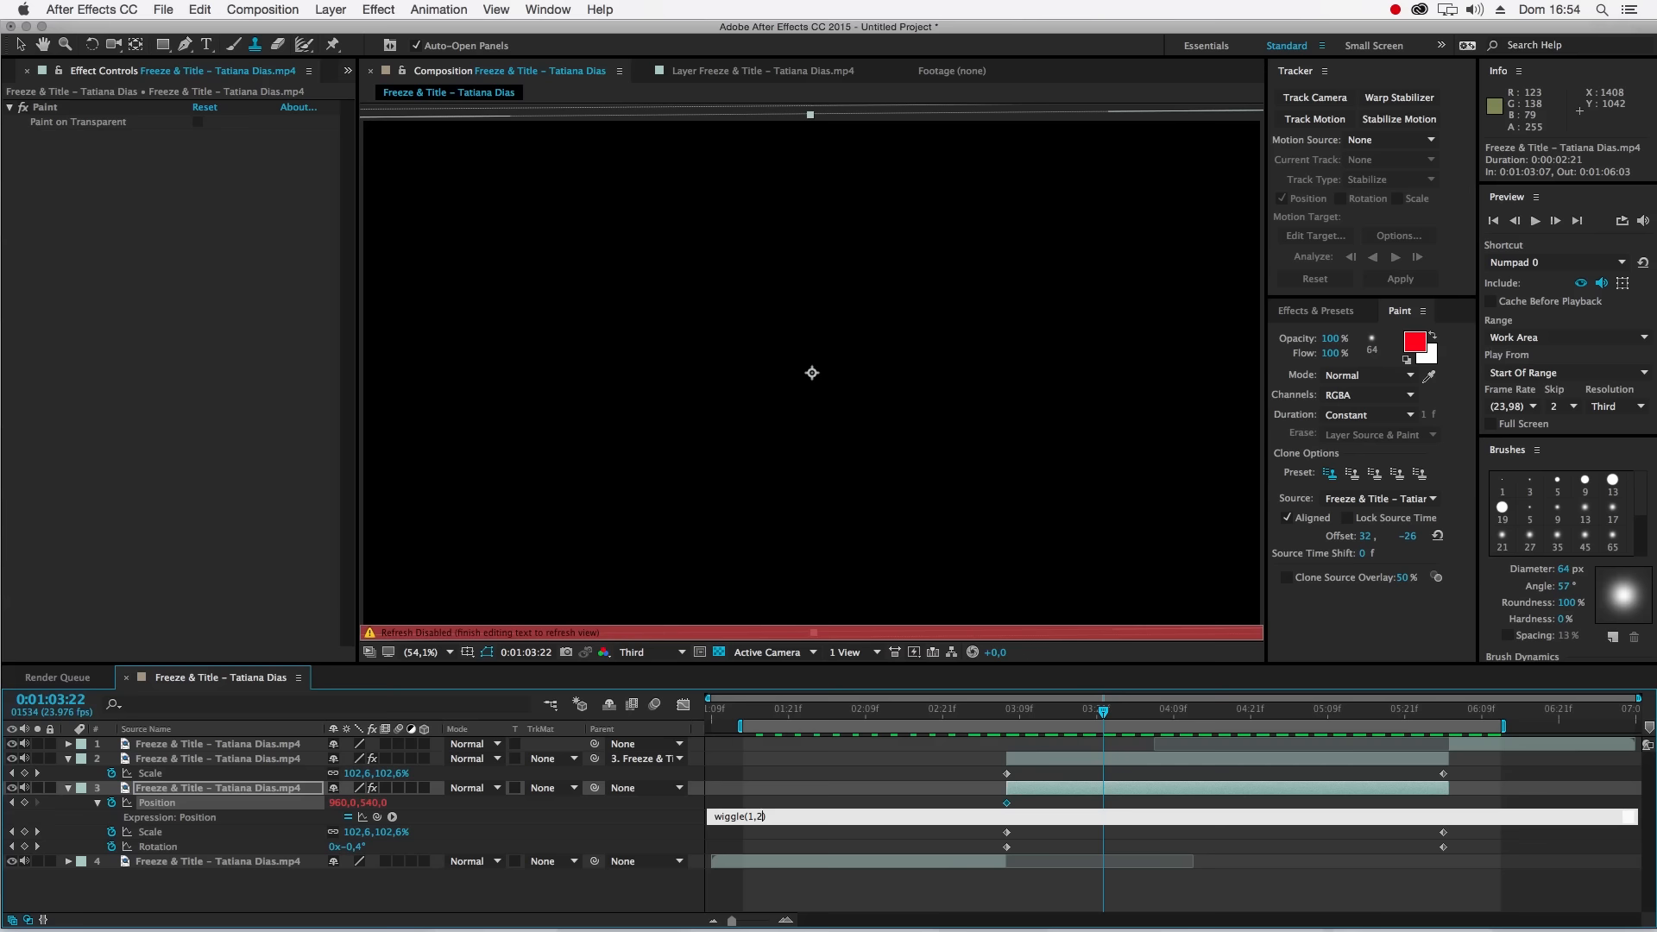
{"action": "key", "text": "KP_Enter"}
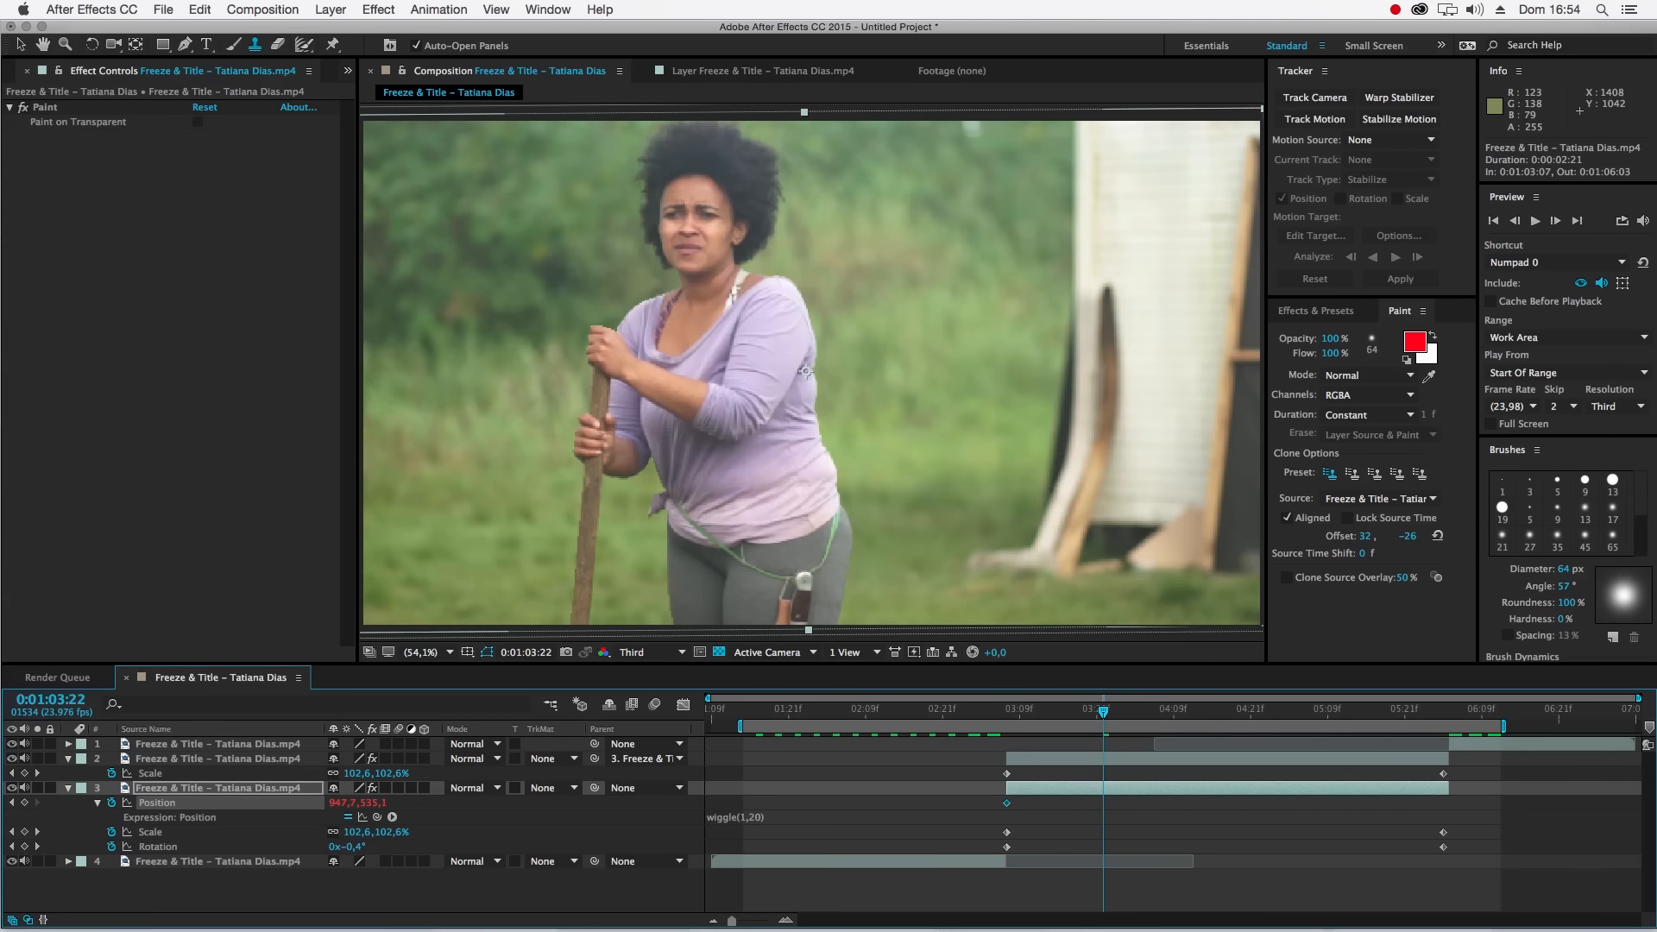
{"action": "key", "text": "KP_0"}
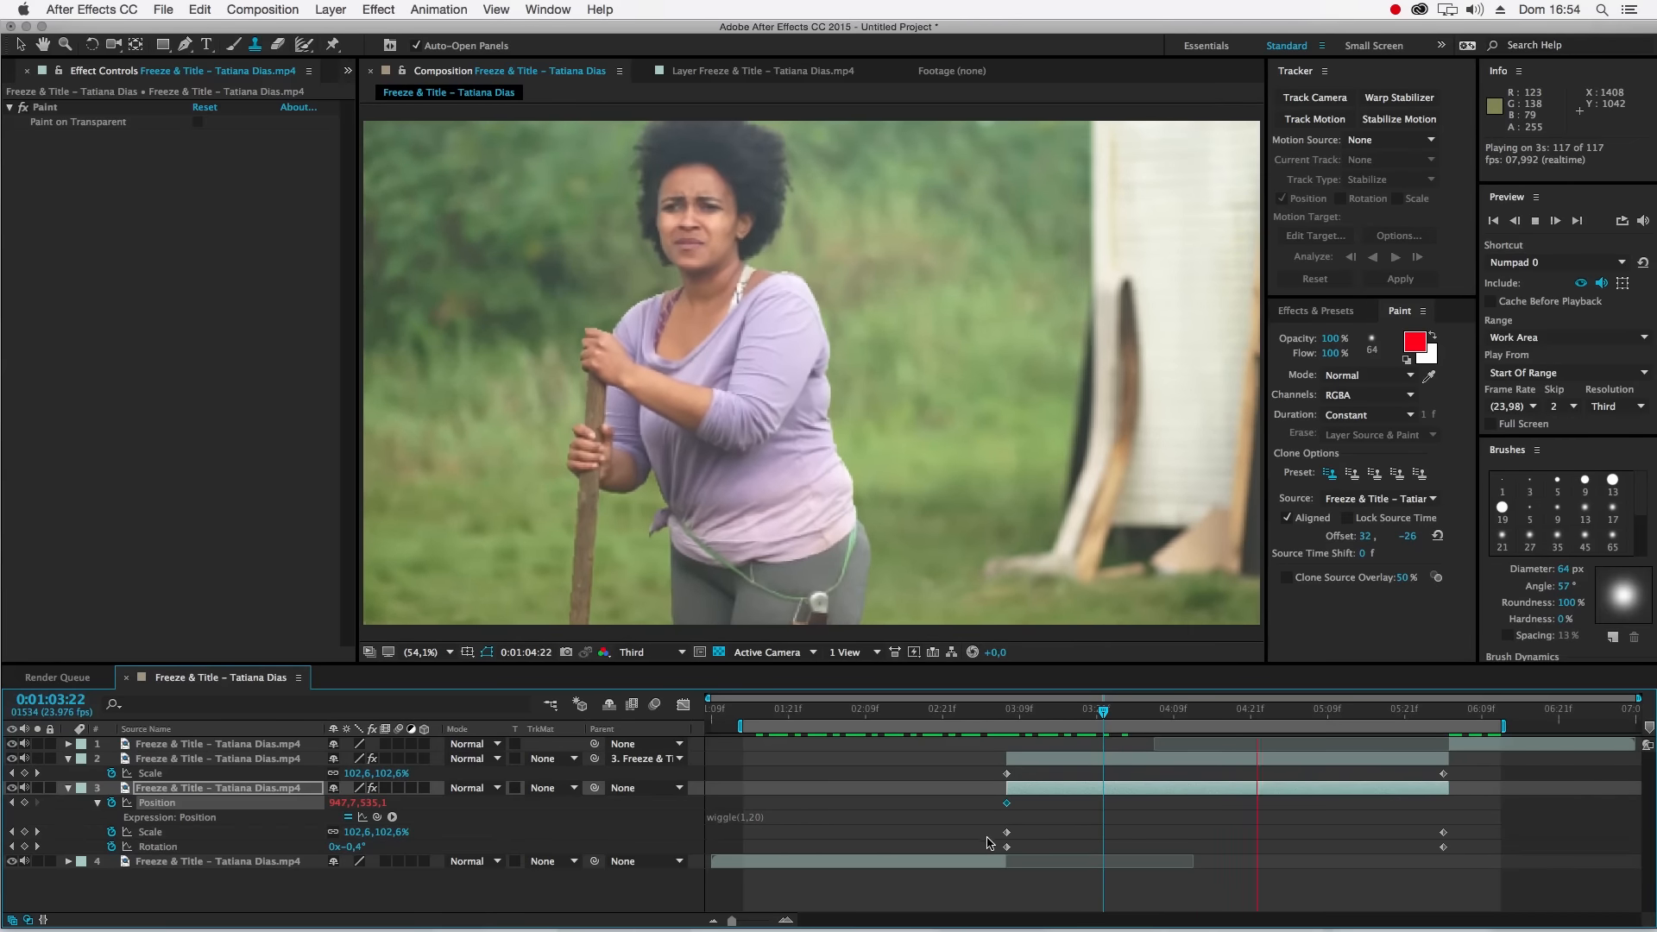
{"action": "key", "text": "space"}
- Try wiggle(3,15) as the background layer's Position expression and preview the result
{"action": "left_click", "coordinate": [744, 816]}
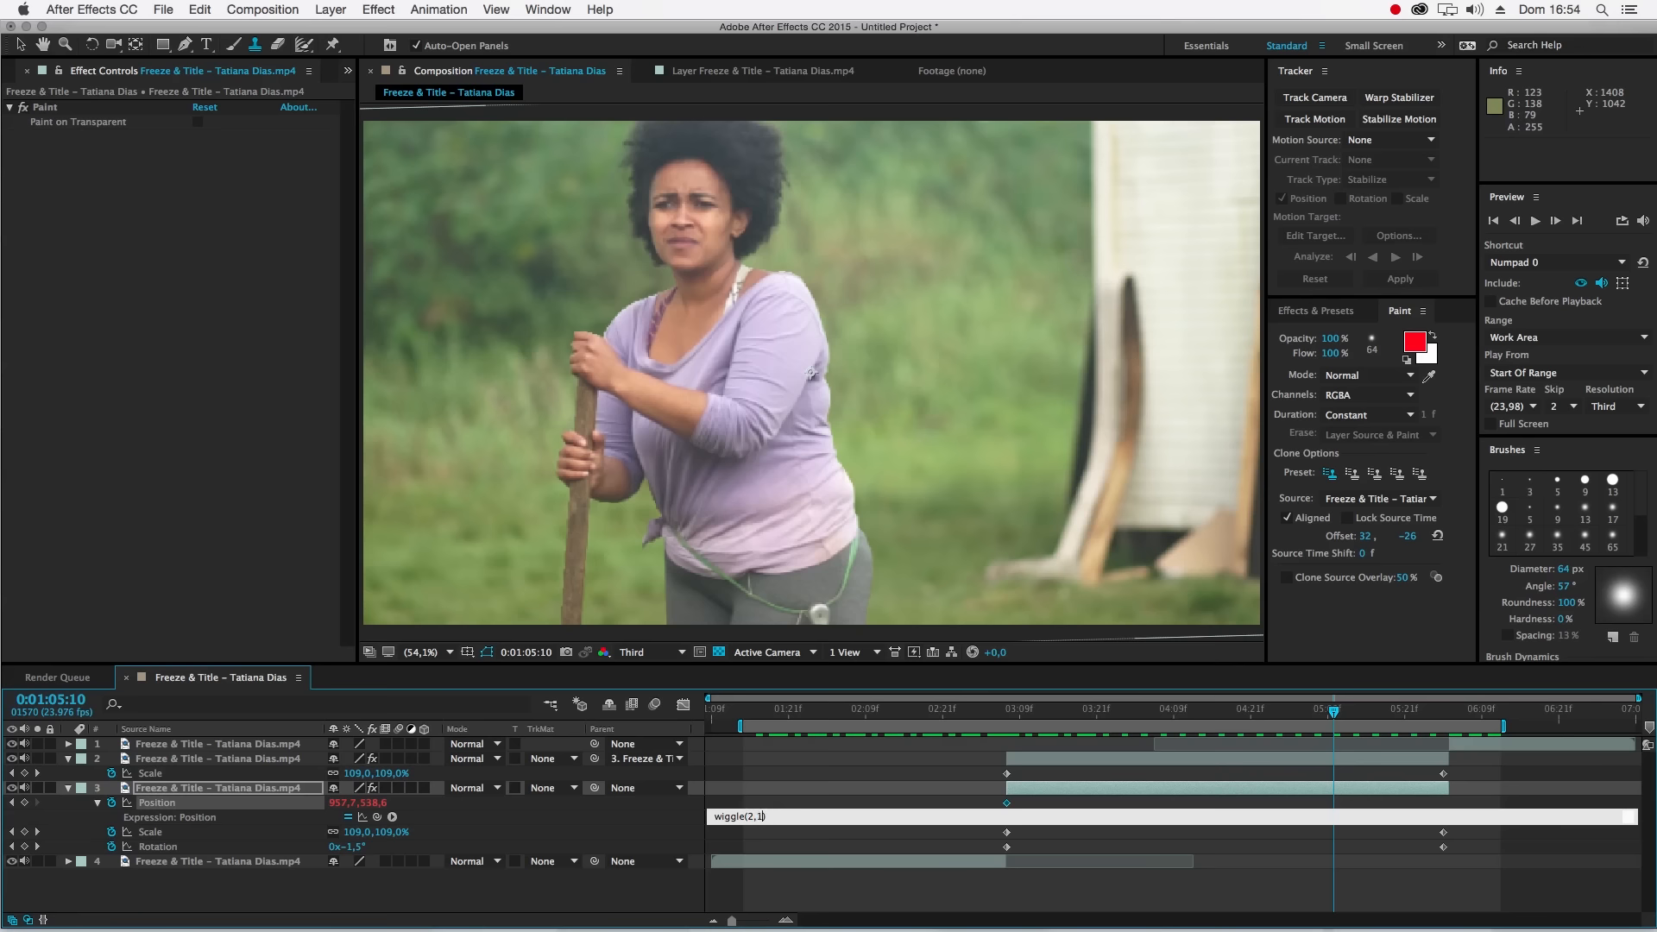
{"action": "key", "text": "BackSpace"}
{"action": "type", "text": "3"}
{"action": "key", "text": "KP_Enter"}
{"action": "key", "text": "KP_0"}
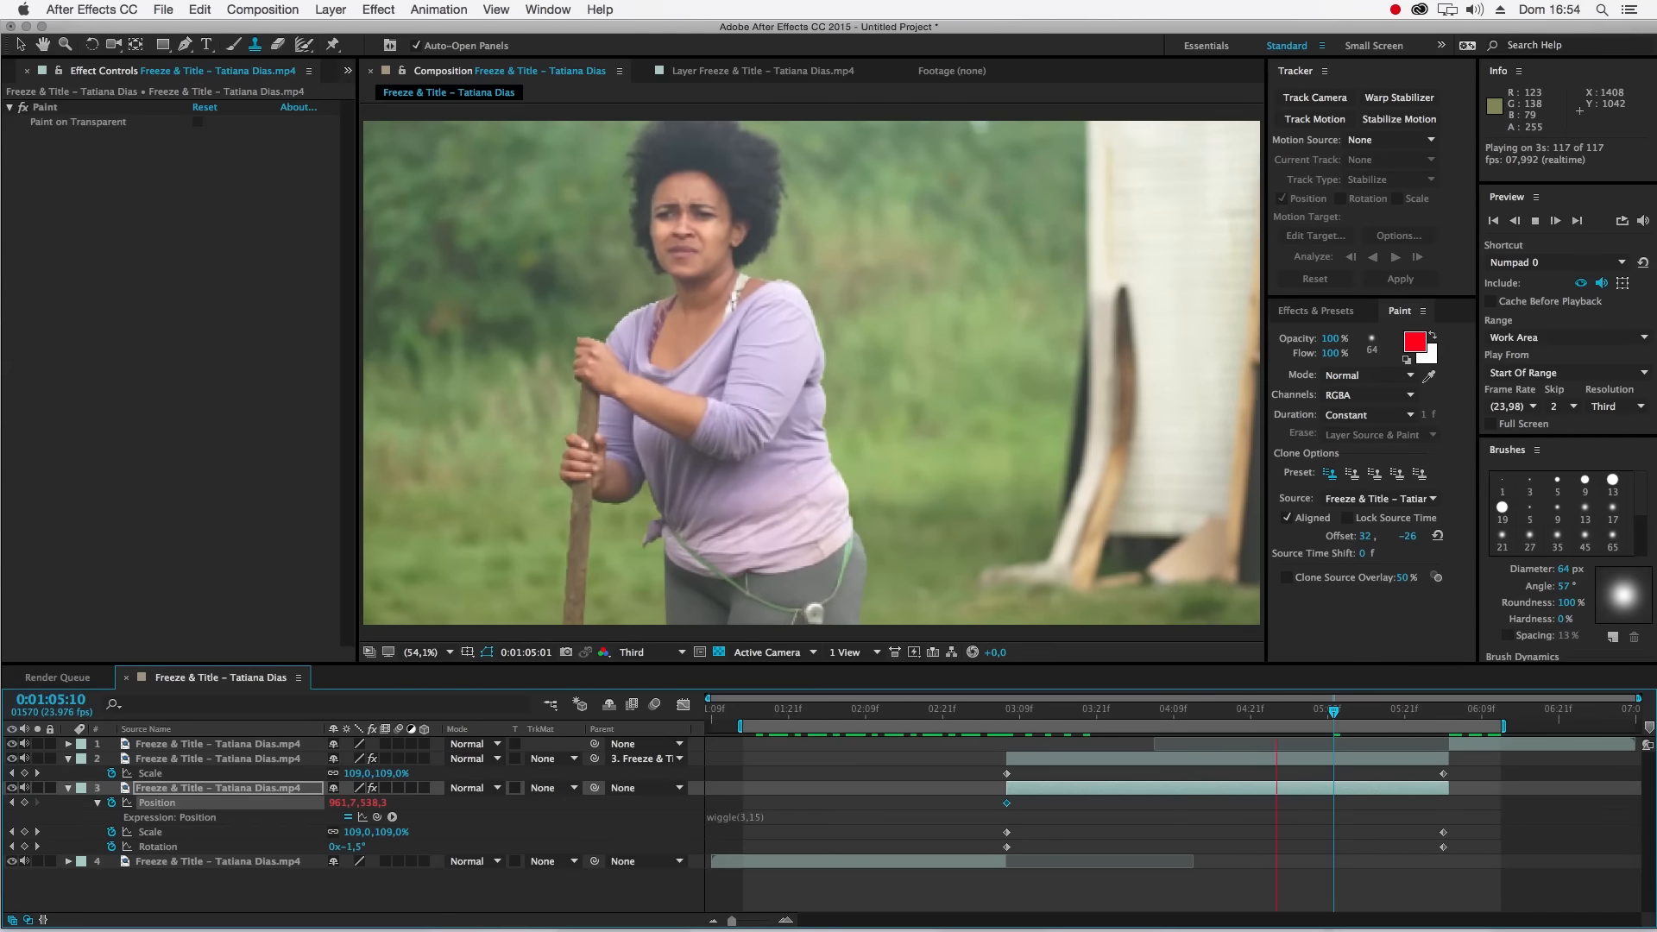
- Change the background layer's Position expression to wiggle(2,12) and preview the motion
{"action": "left_click", "coordinate": [745, 816]}
{"action": "left_click", "coordinate": [746, 817]}
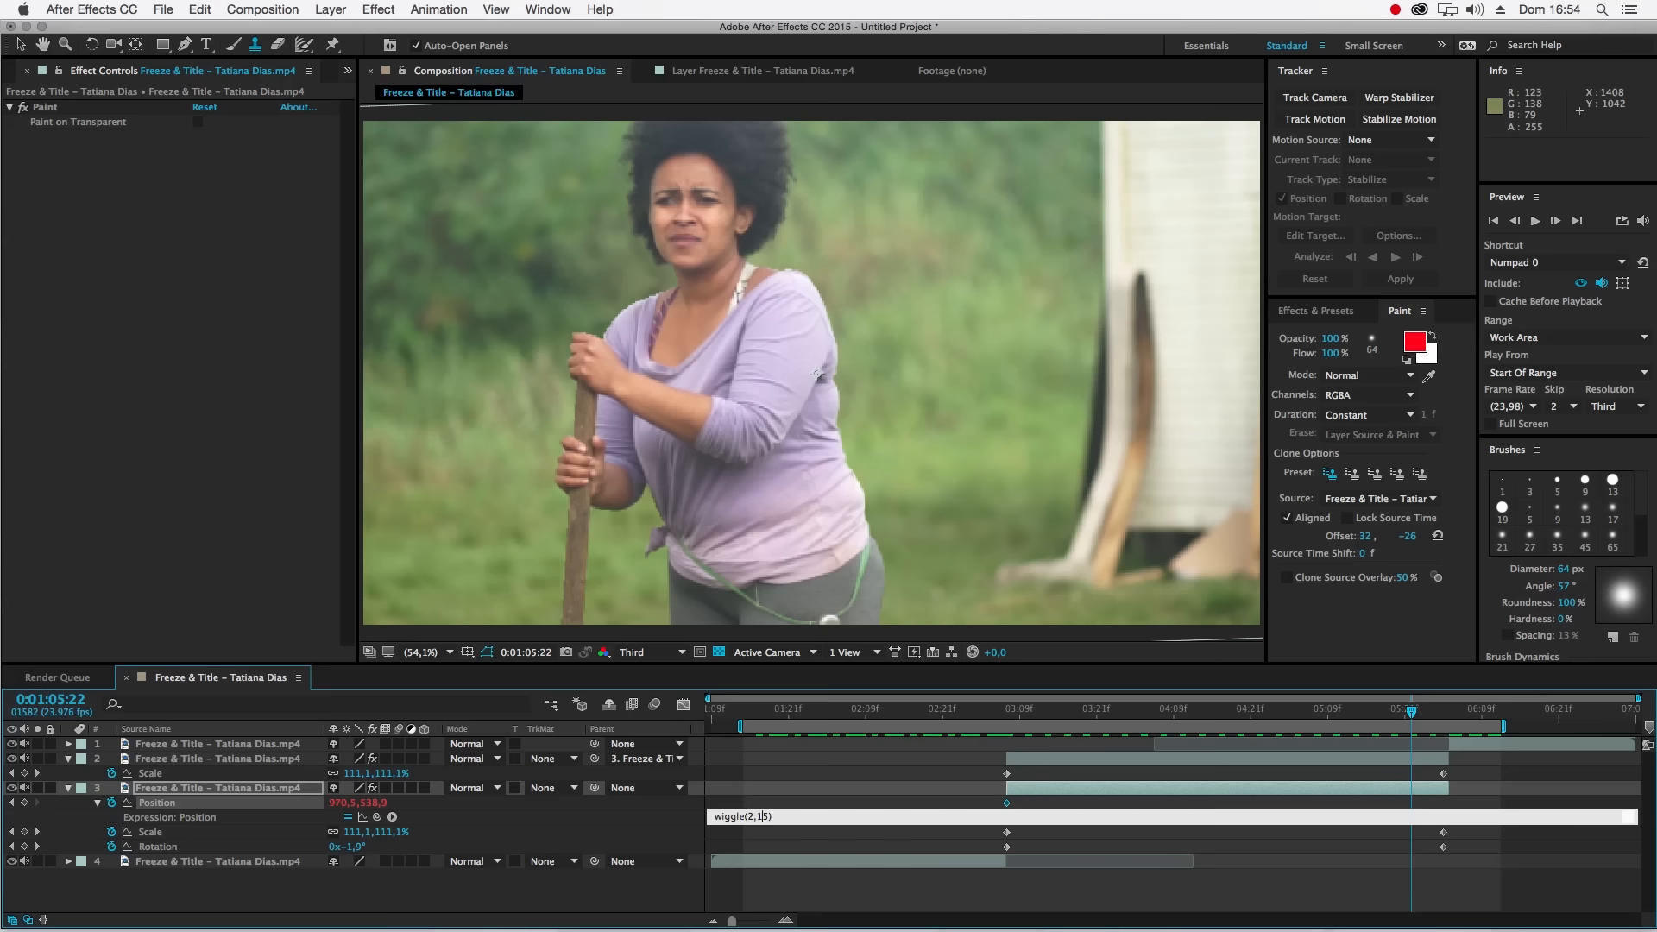
{"action": "key", "text": "KP_Enter"}
{"action": "key", "text": "KP_0"}
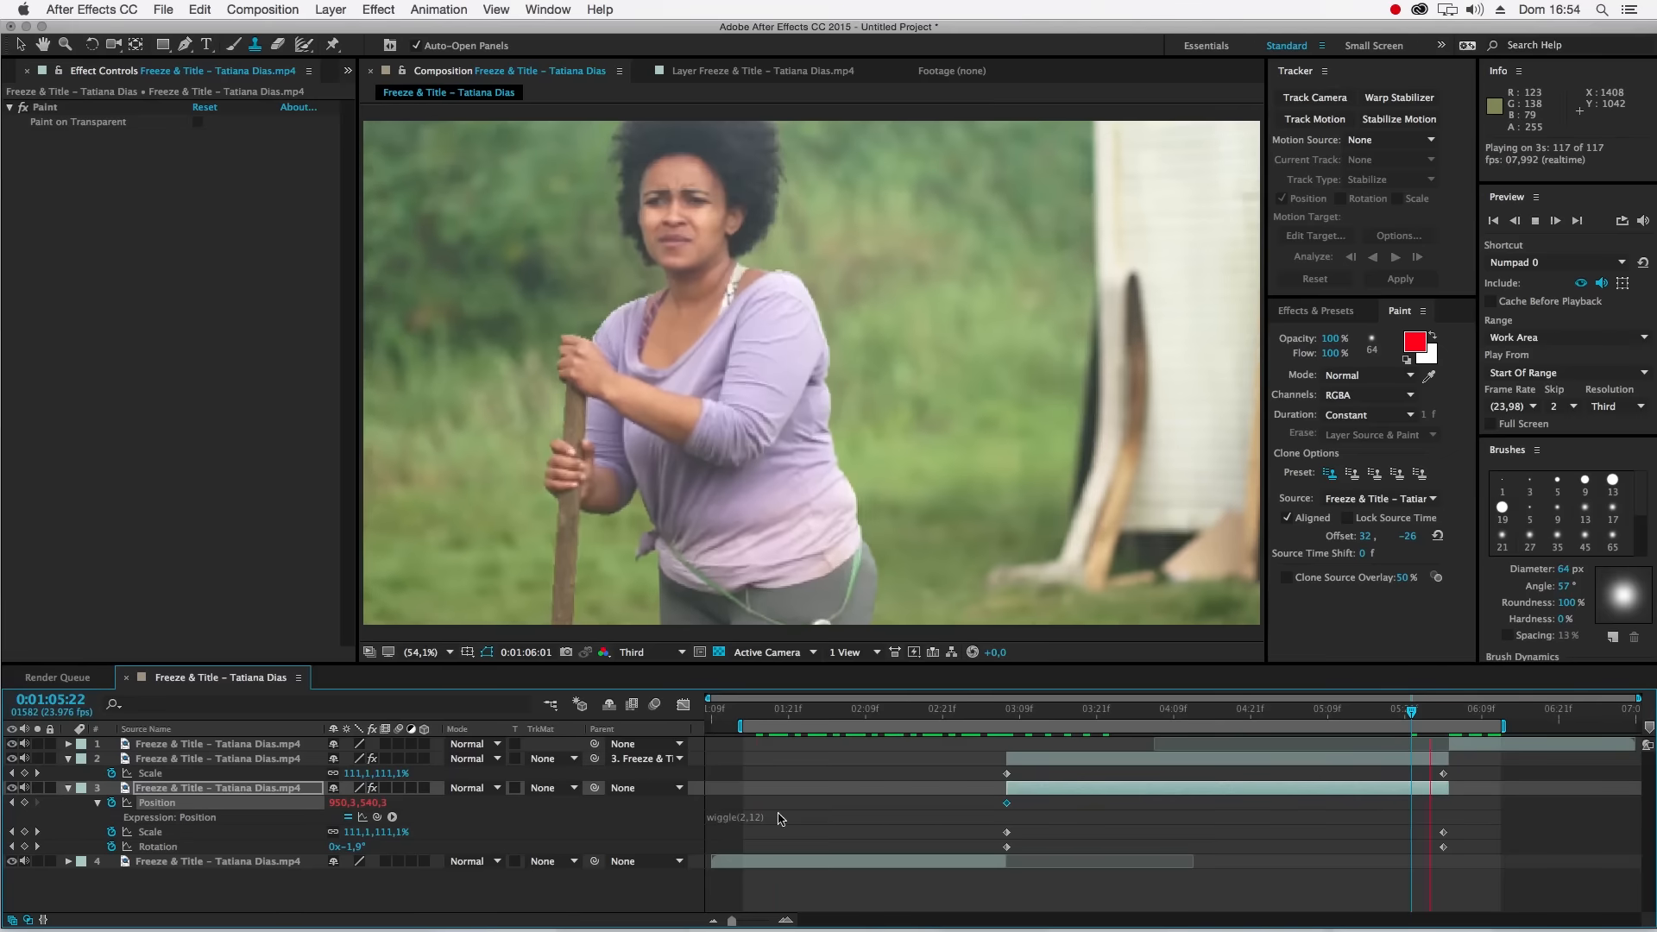
- Move to 0:01:03:20, select the background layer, and set the composition view to Half resolution at 50% magnification
{"action": "left_click", "coordinate": [1079, 713]}
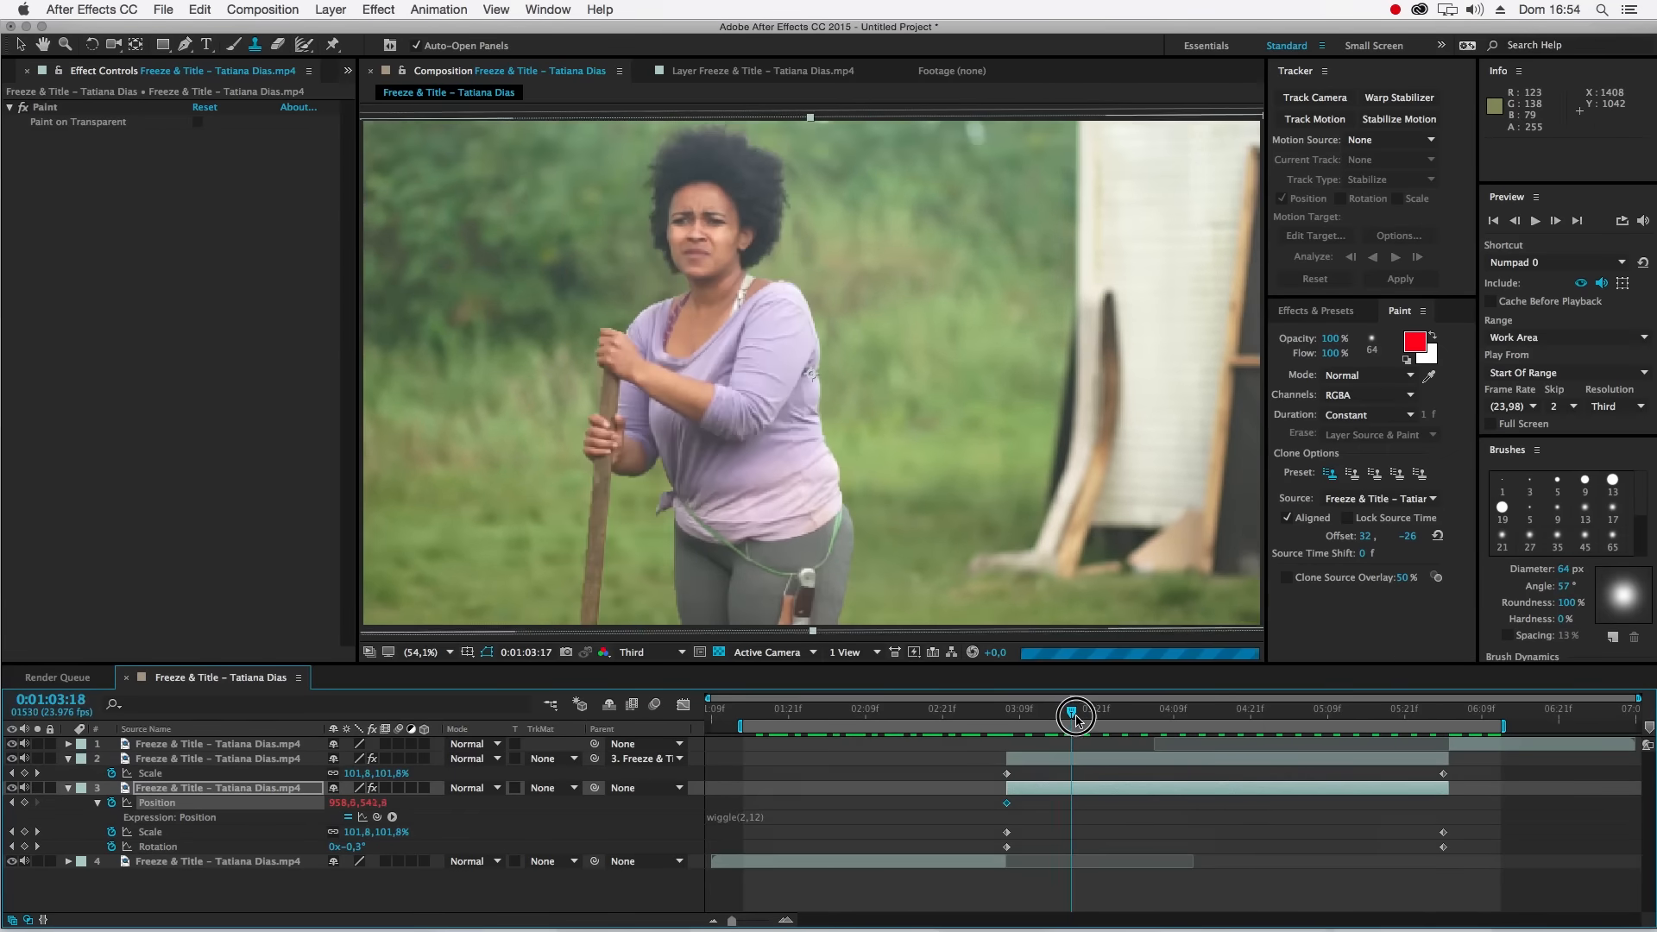
{"action": "left_click", "coordinate": [1061, 790]}
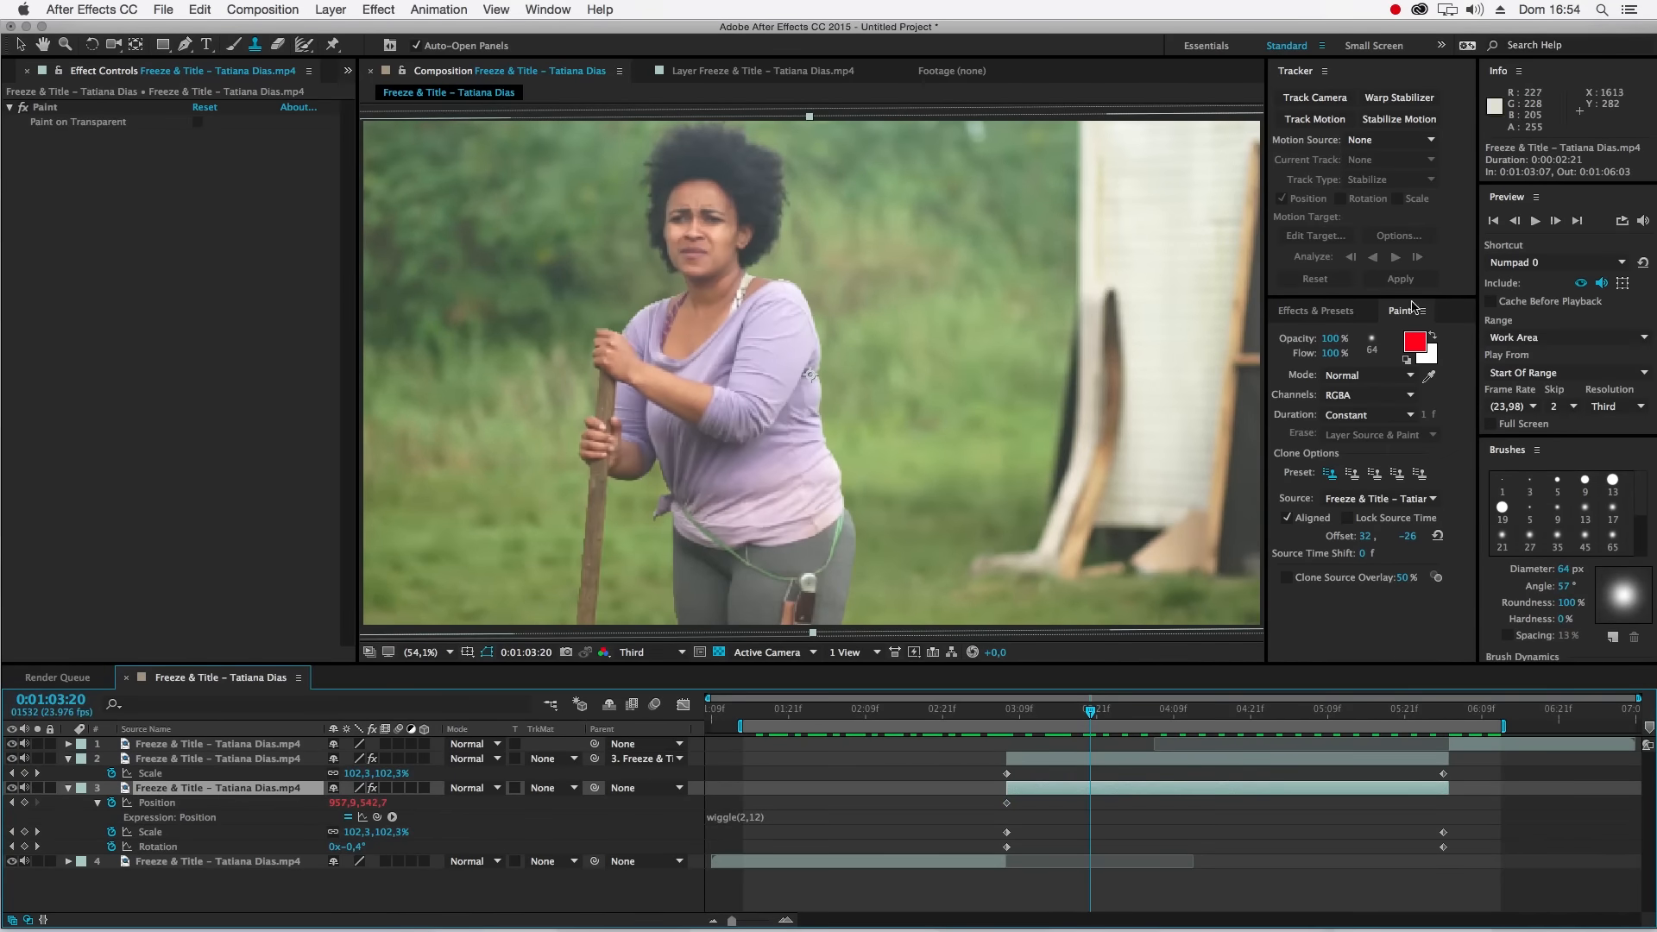
{"action": "left_click", "coordinate": [647, 652]}
{"action": "left_click", "coordinate": [639, 690]}
{"action": "left_click", "coordinate": [664, 653]}
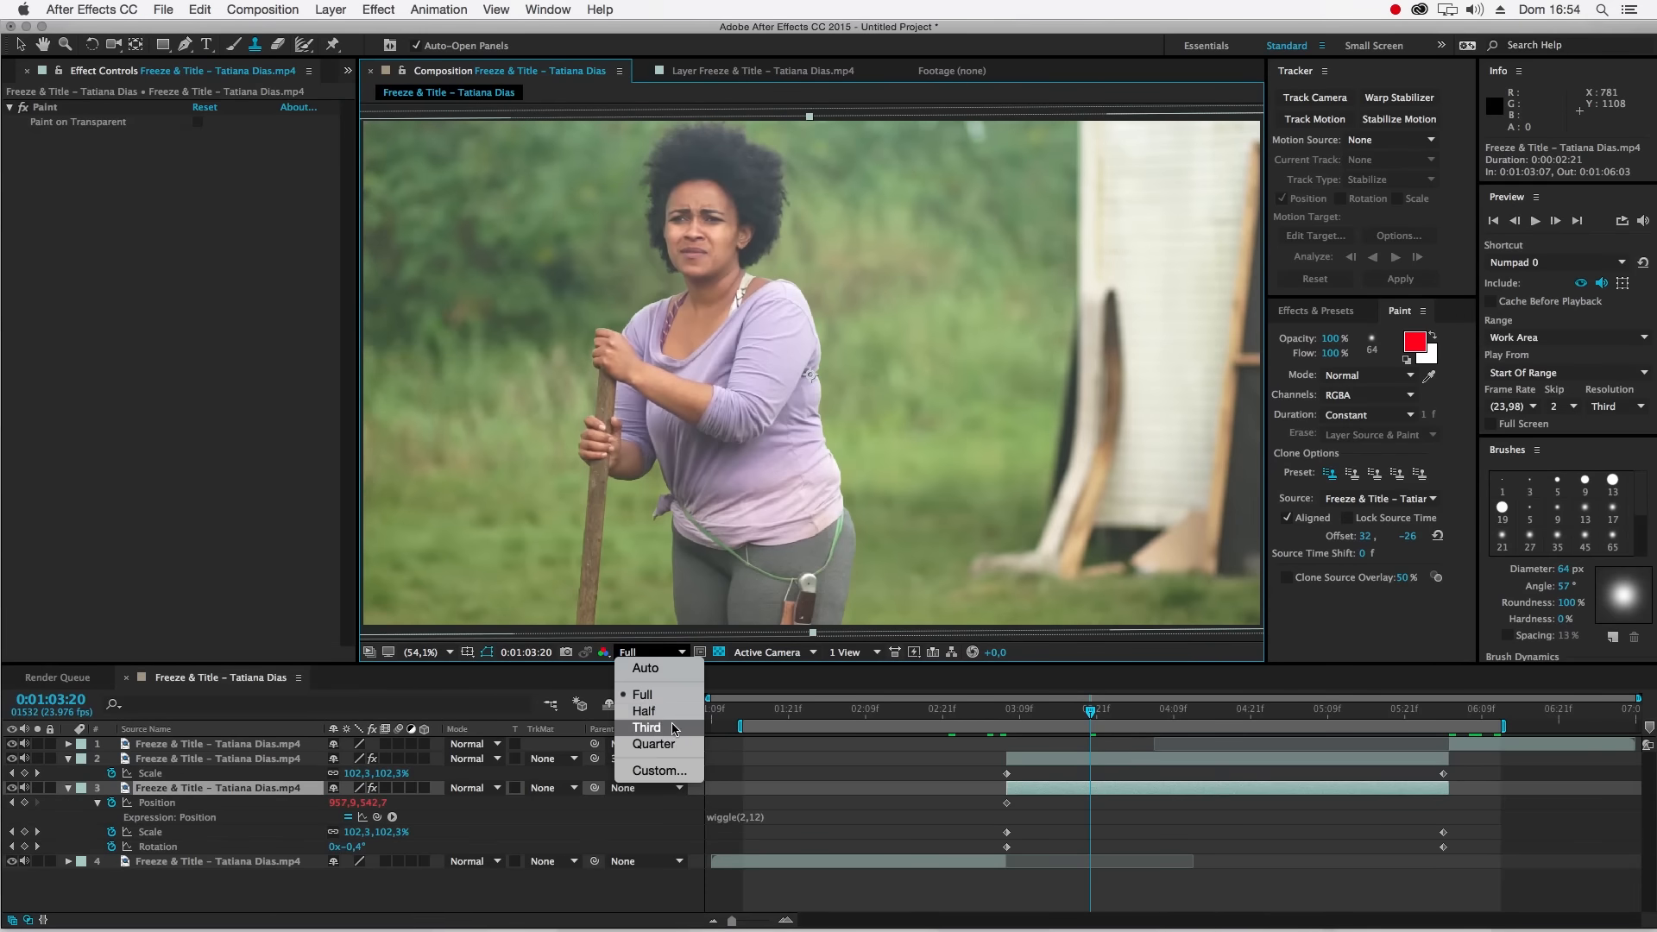
{"action": "left_click", "coordinate": [431, 652]}
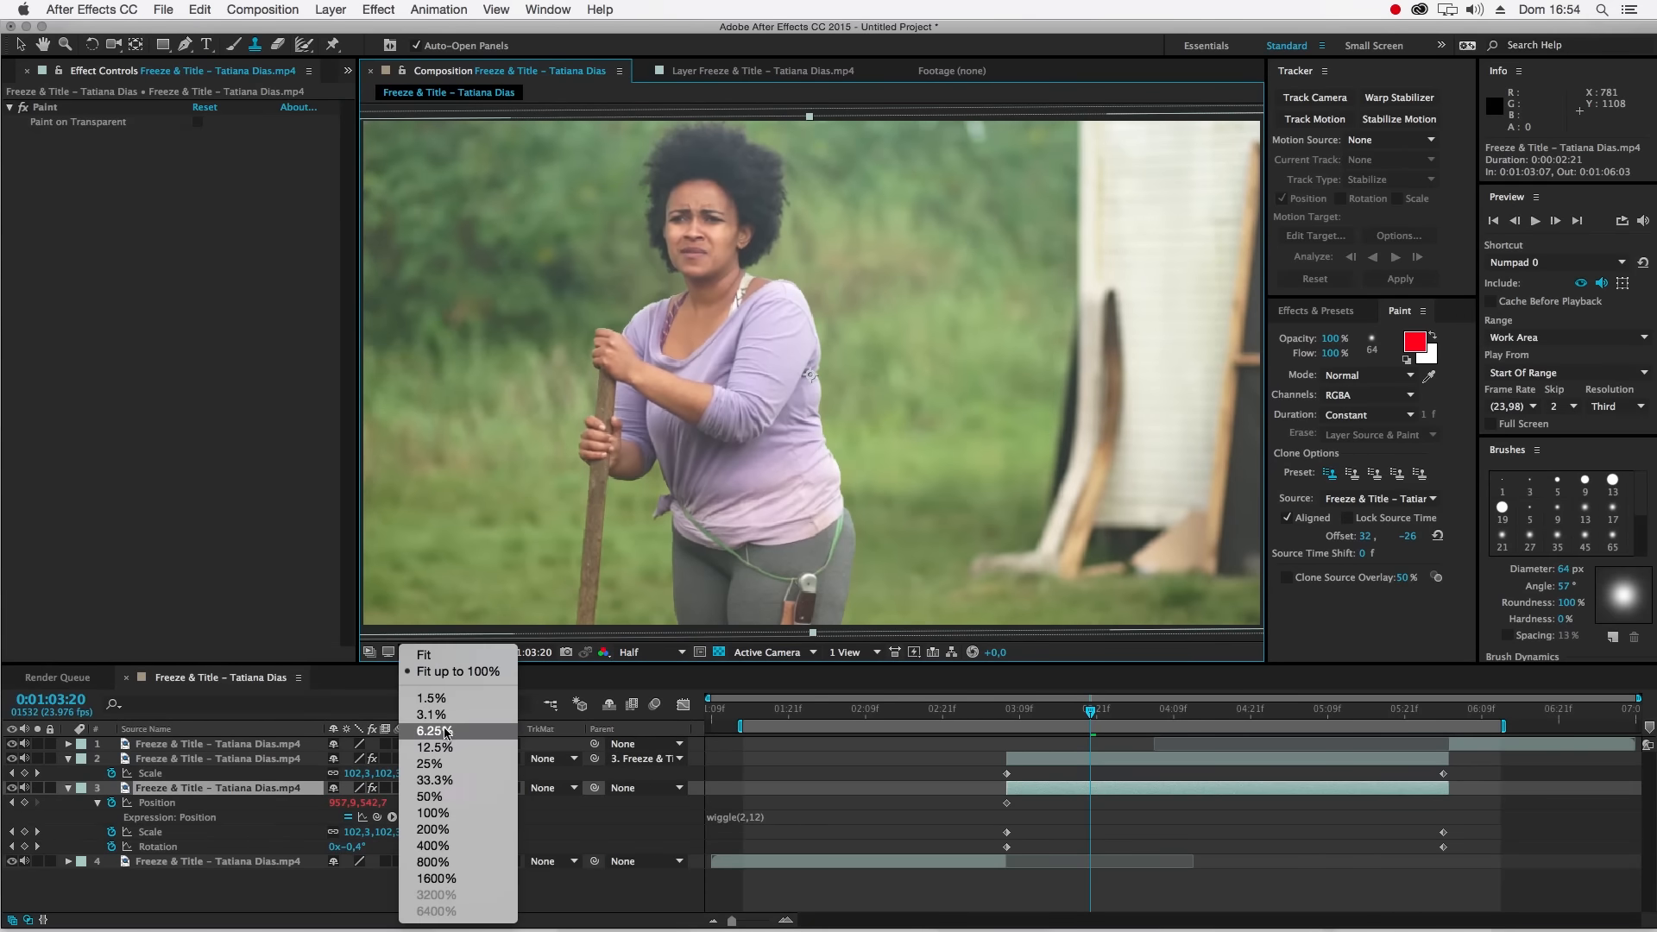
{"action": "left_click", "coordinate": [431, 797]}
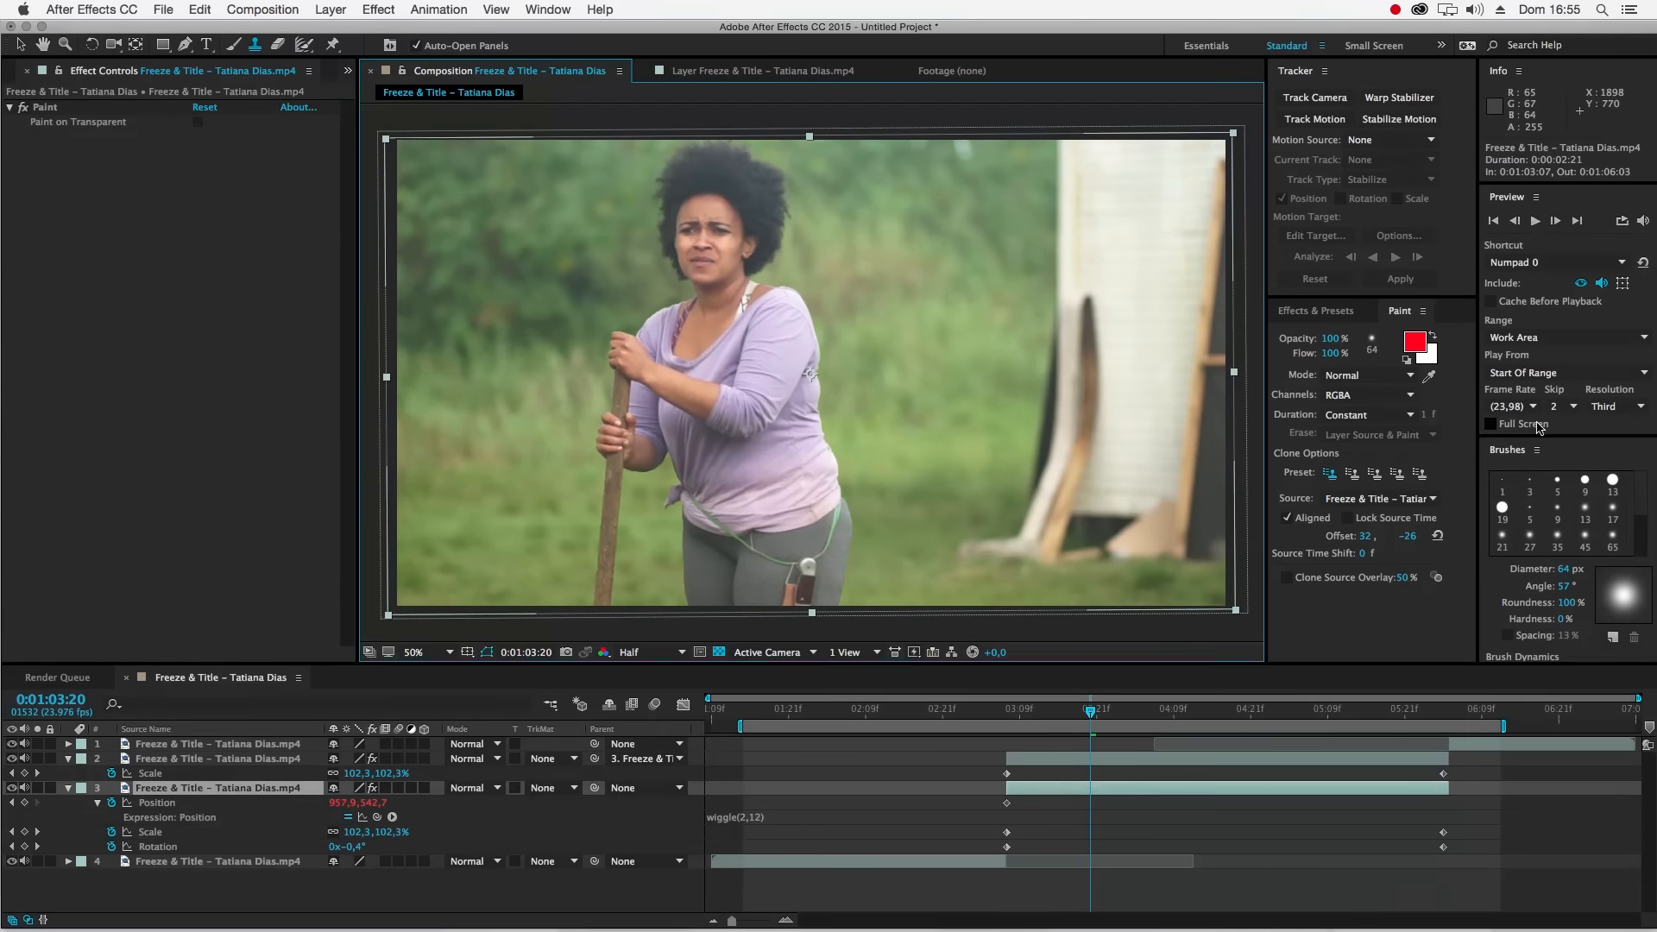
- Apply Fast Blur to the background layer with Repeat Edge Pixels enabled and Blurriness set to 21
{"action": "left_click", "coordinate": [1325, 312]}
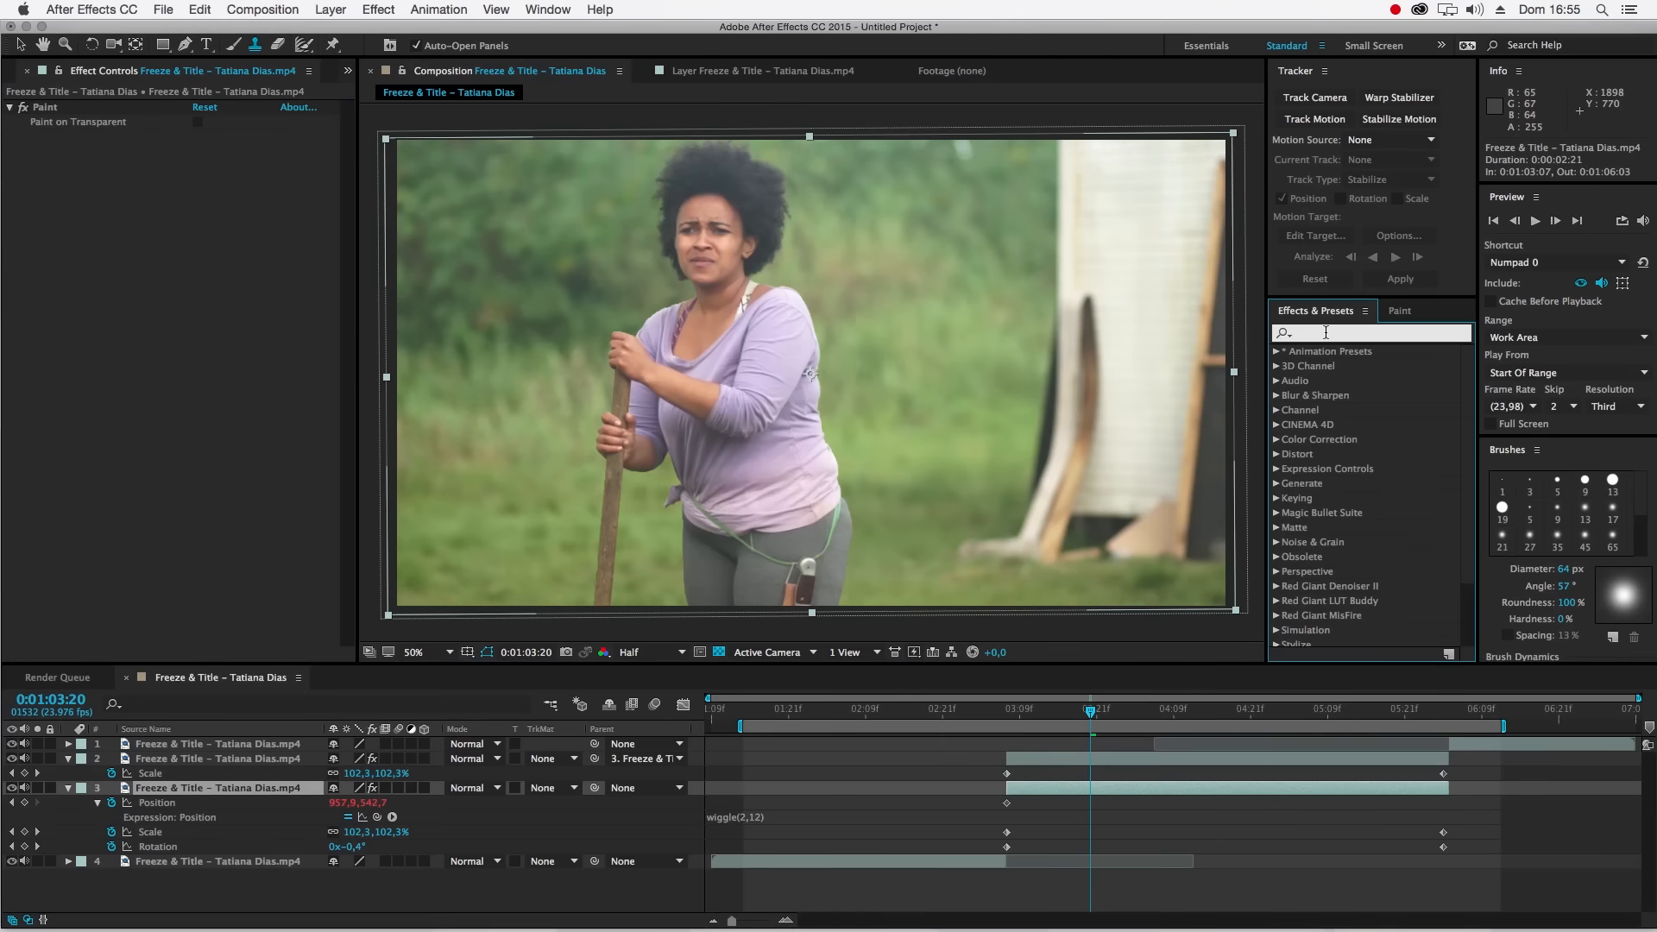
{"action": "type", "text": "blur"}
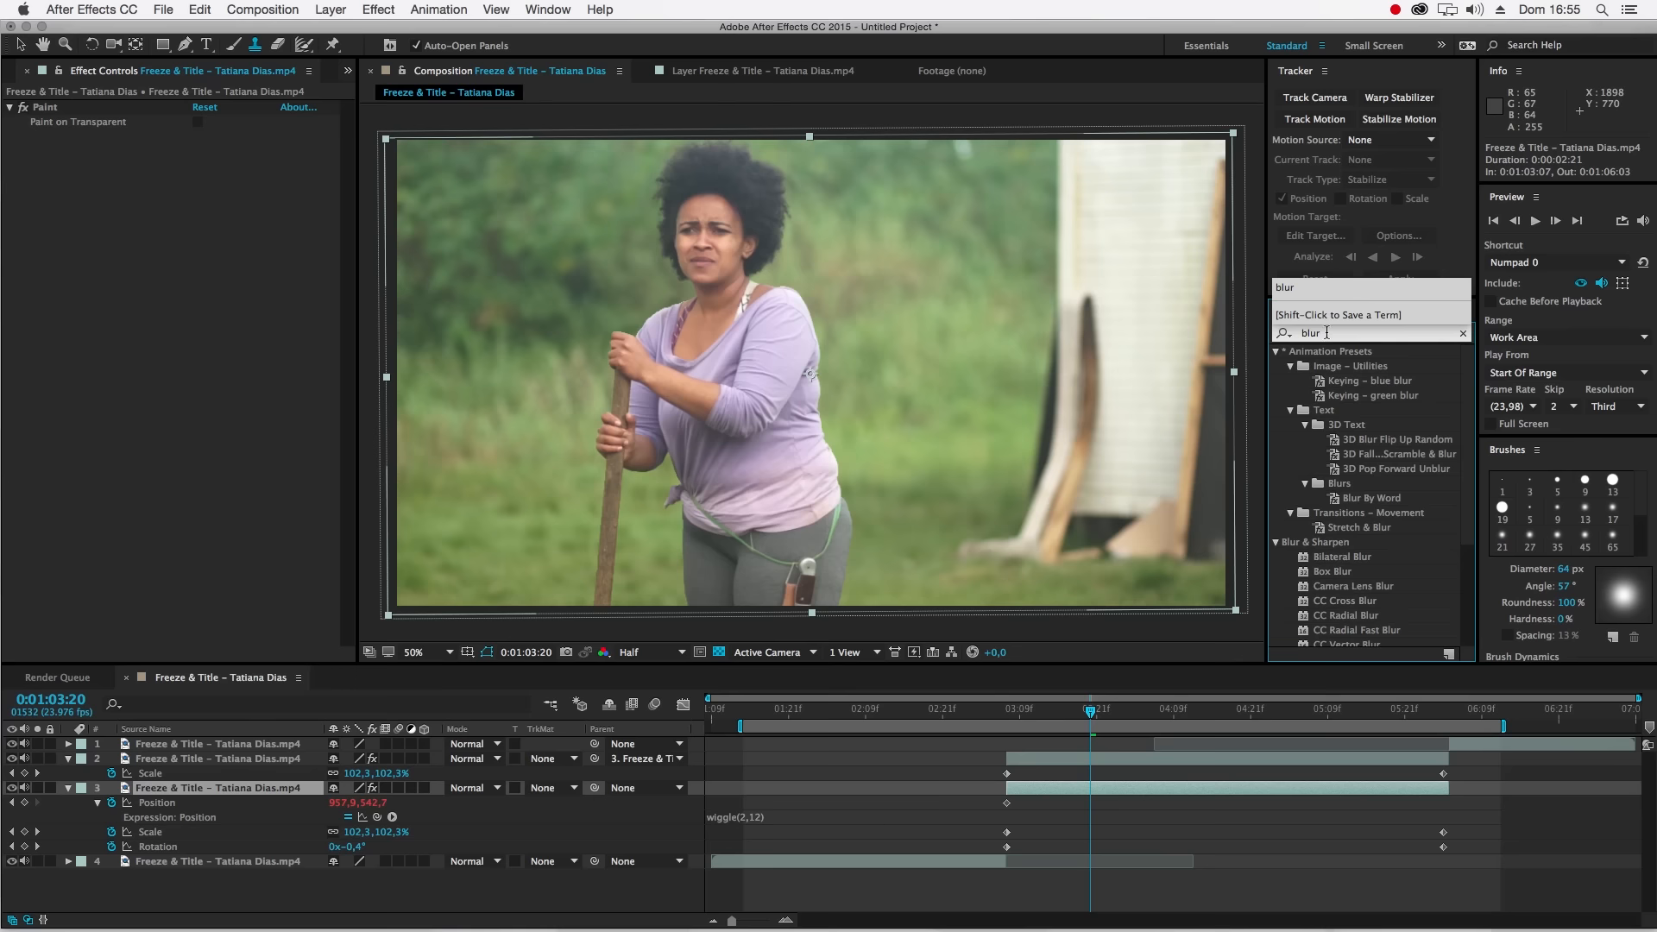
{"action": "left_click", "coordinate": [1275, 351]}
{"action": "left_click_drag", "start_coordinate": [1351, 533], "coordinate": [1079, 788]}
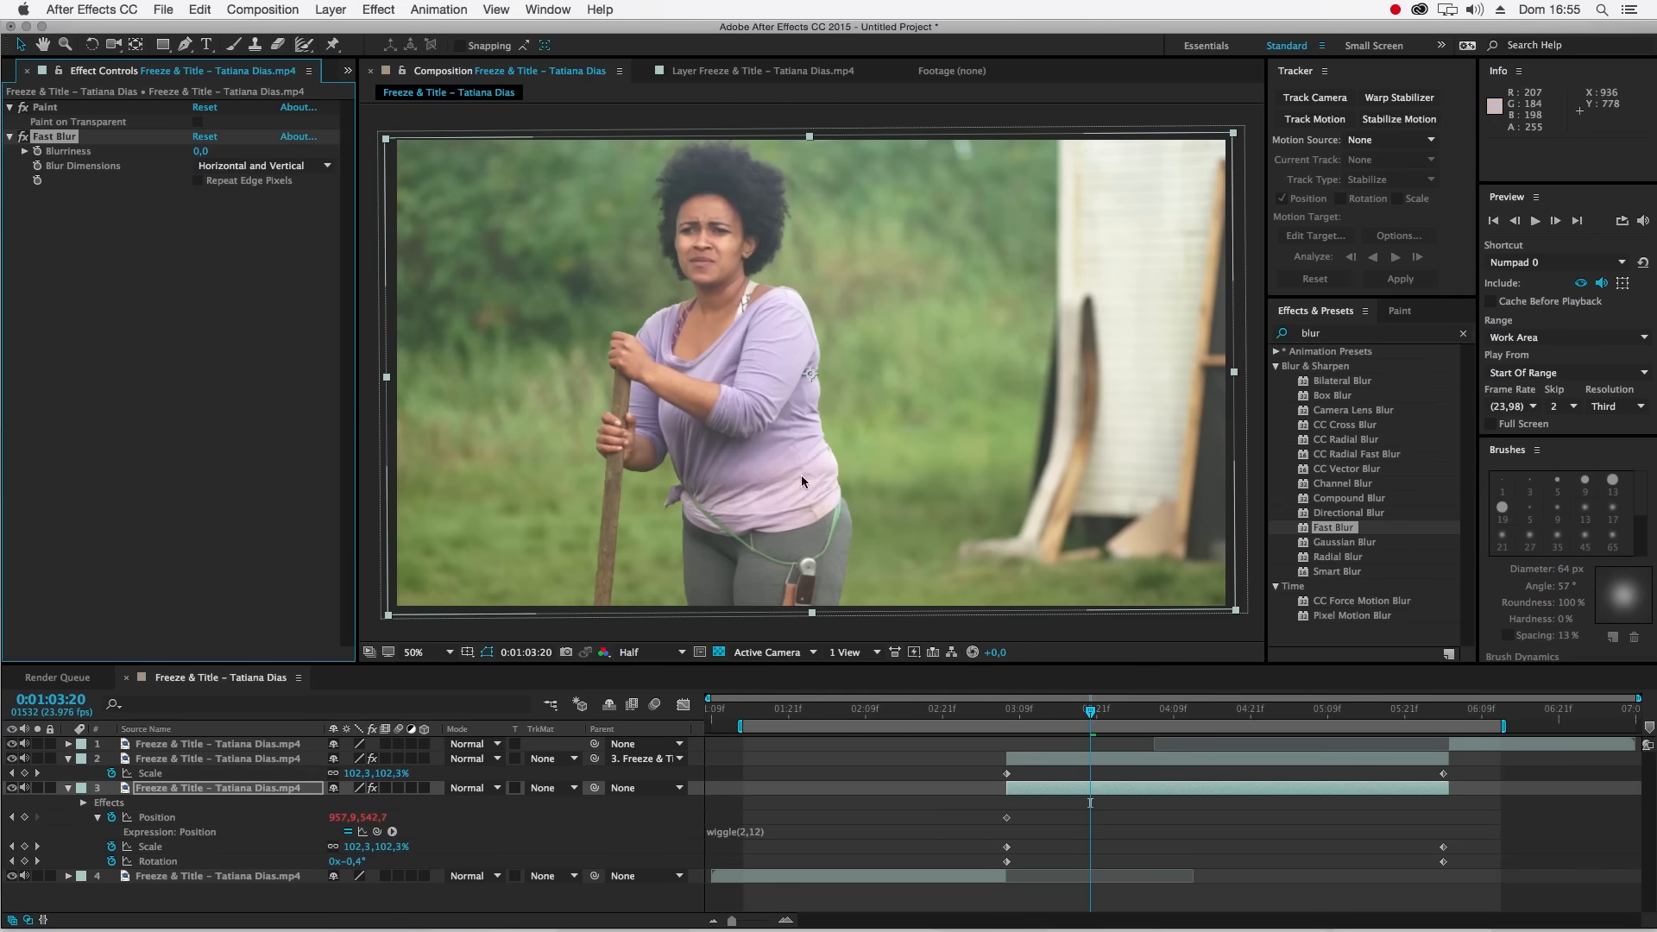
{"action": "left_click", "coordinate": [198, 180]}
{"action": "left_click_drag", "start_coordinate": [215, 157], "coordinate": [219, 157]}
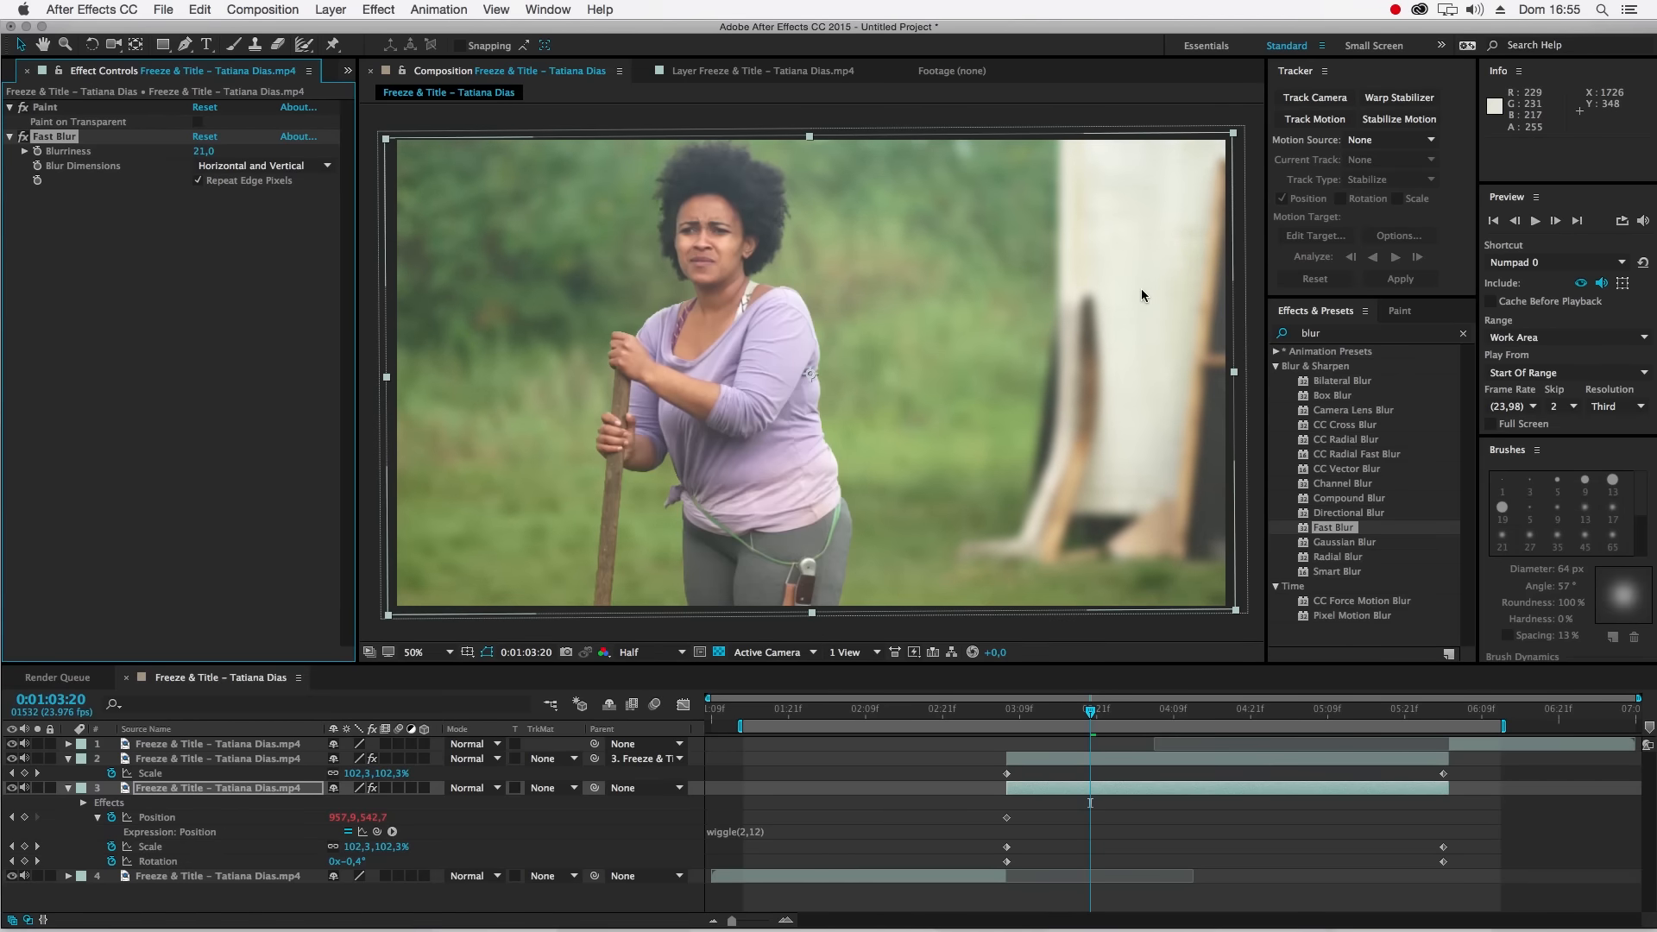
- Search the effects library for "bla" and "tonn"
{"action": "left_click", "coordinate": [1338, 335]}
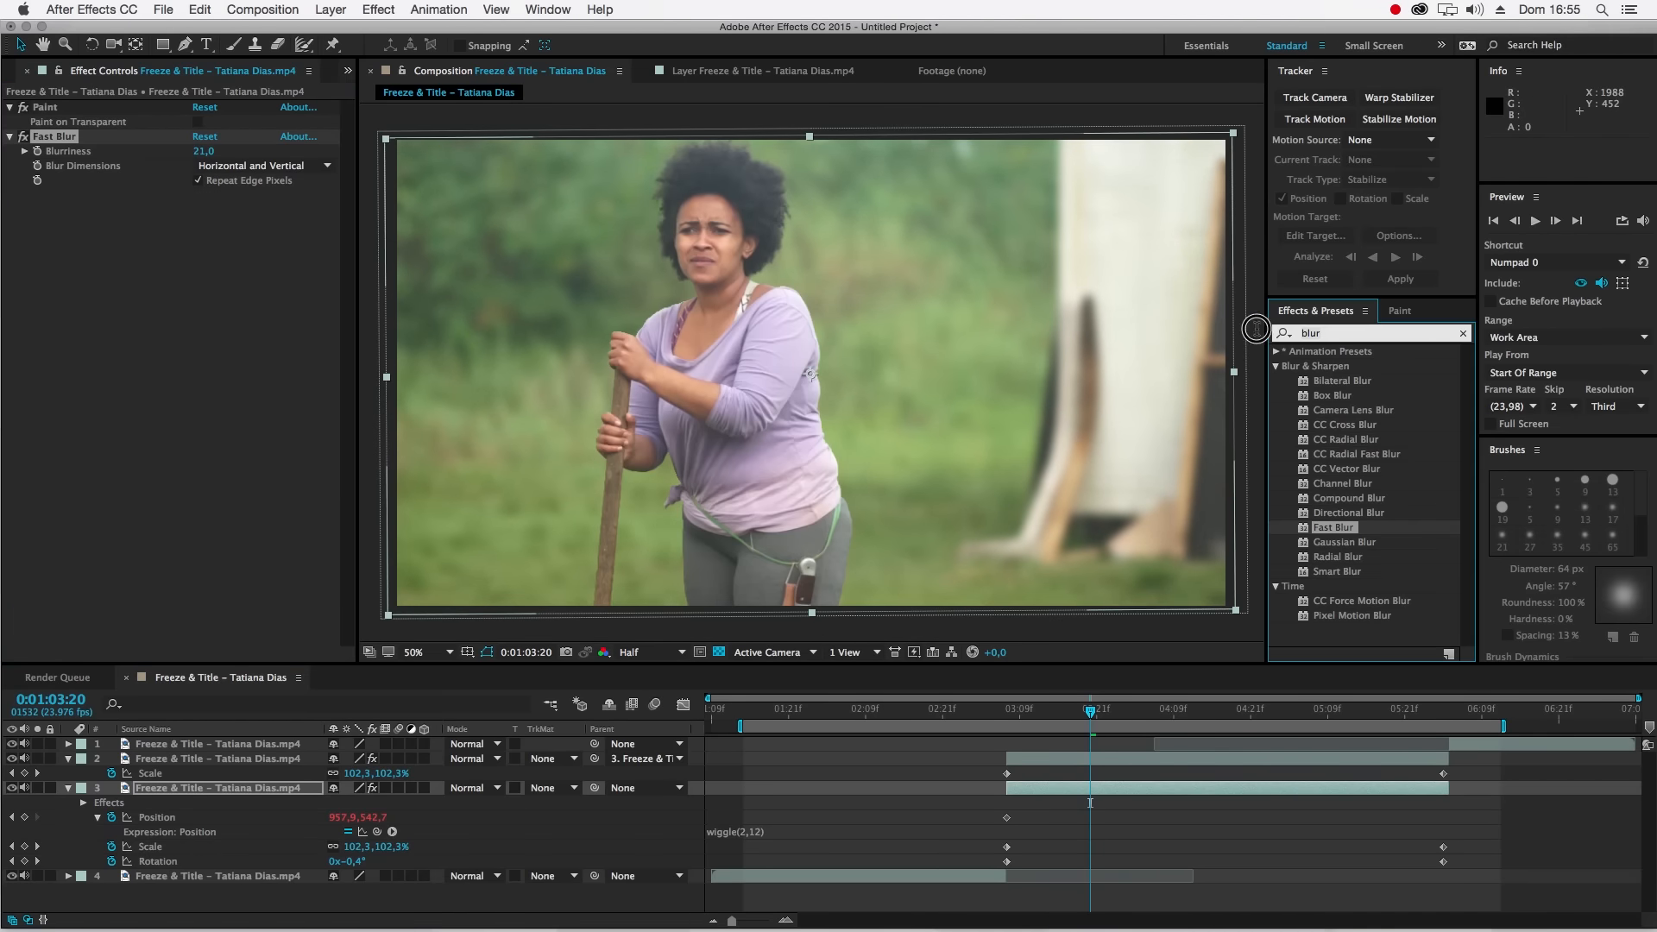
{"action": "type", "text": "bla"}
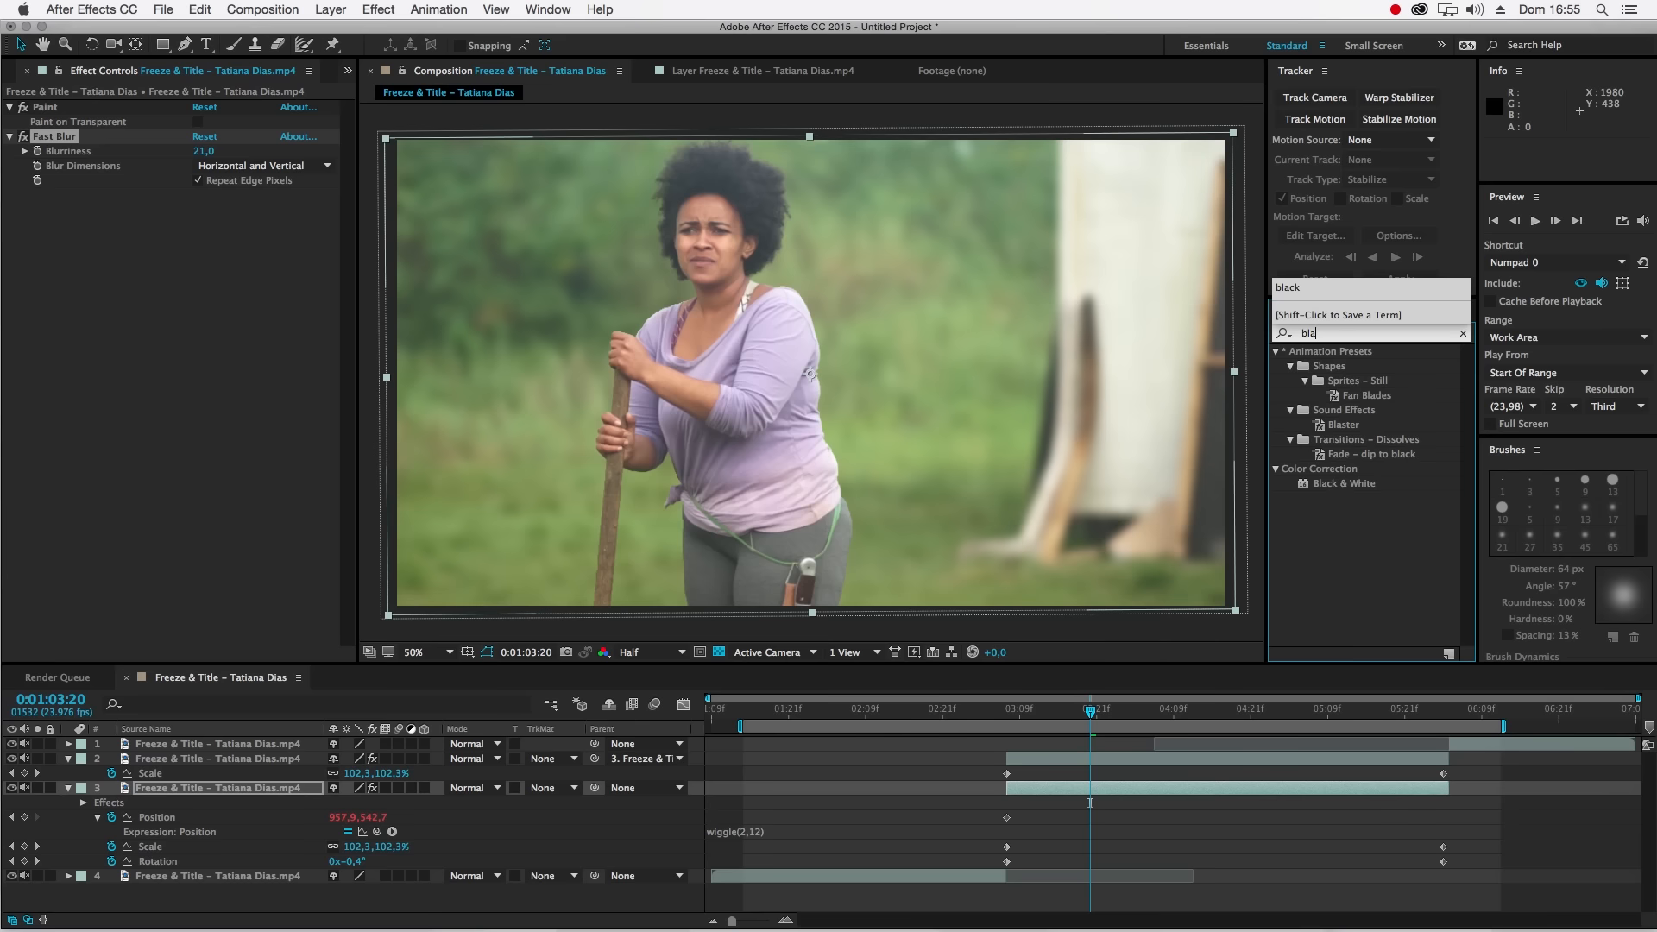
{"action": "key", "text": "BackSpace"}
{"action": "key", "text": "BackSpace"}
{"action": "key", "text": "BackSpace"}
{"action": "type", "text": "t"}
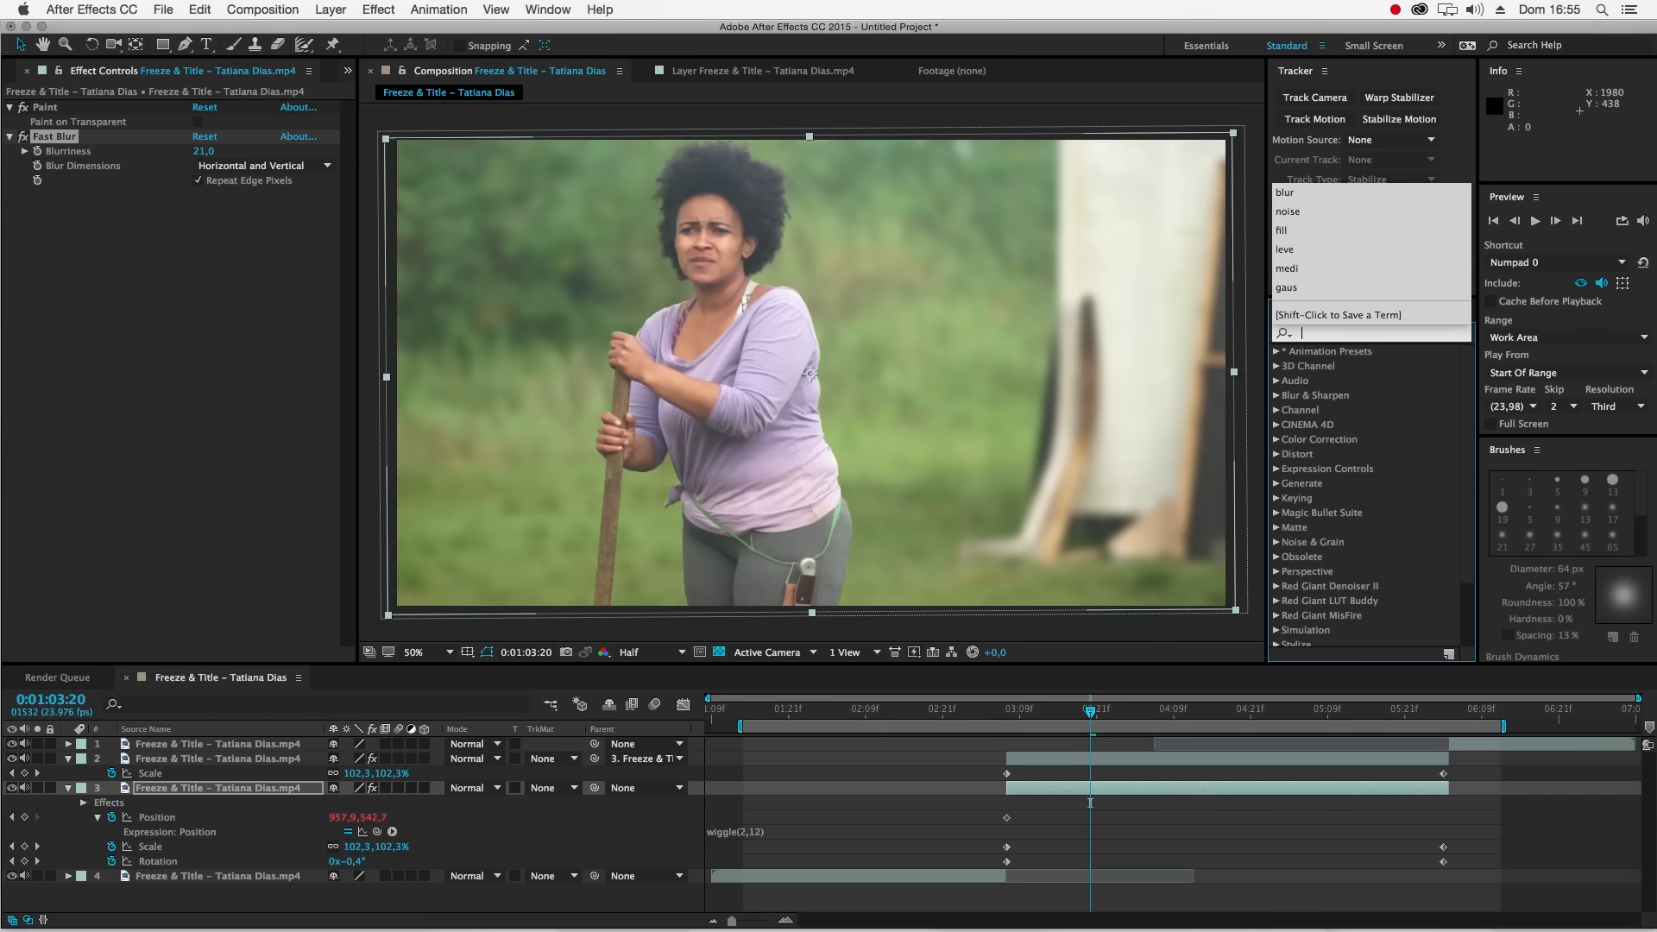
{"action": "type", "text": "onn"}
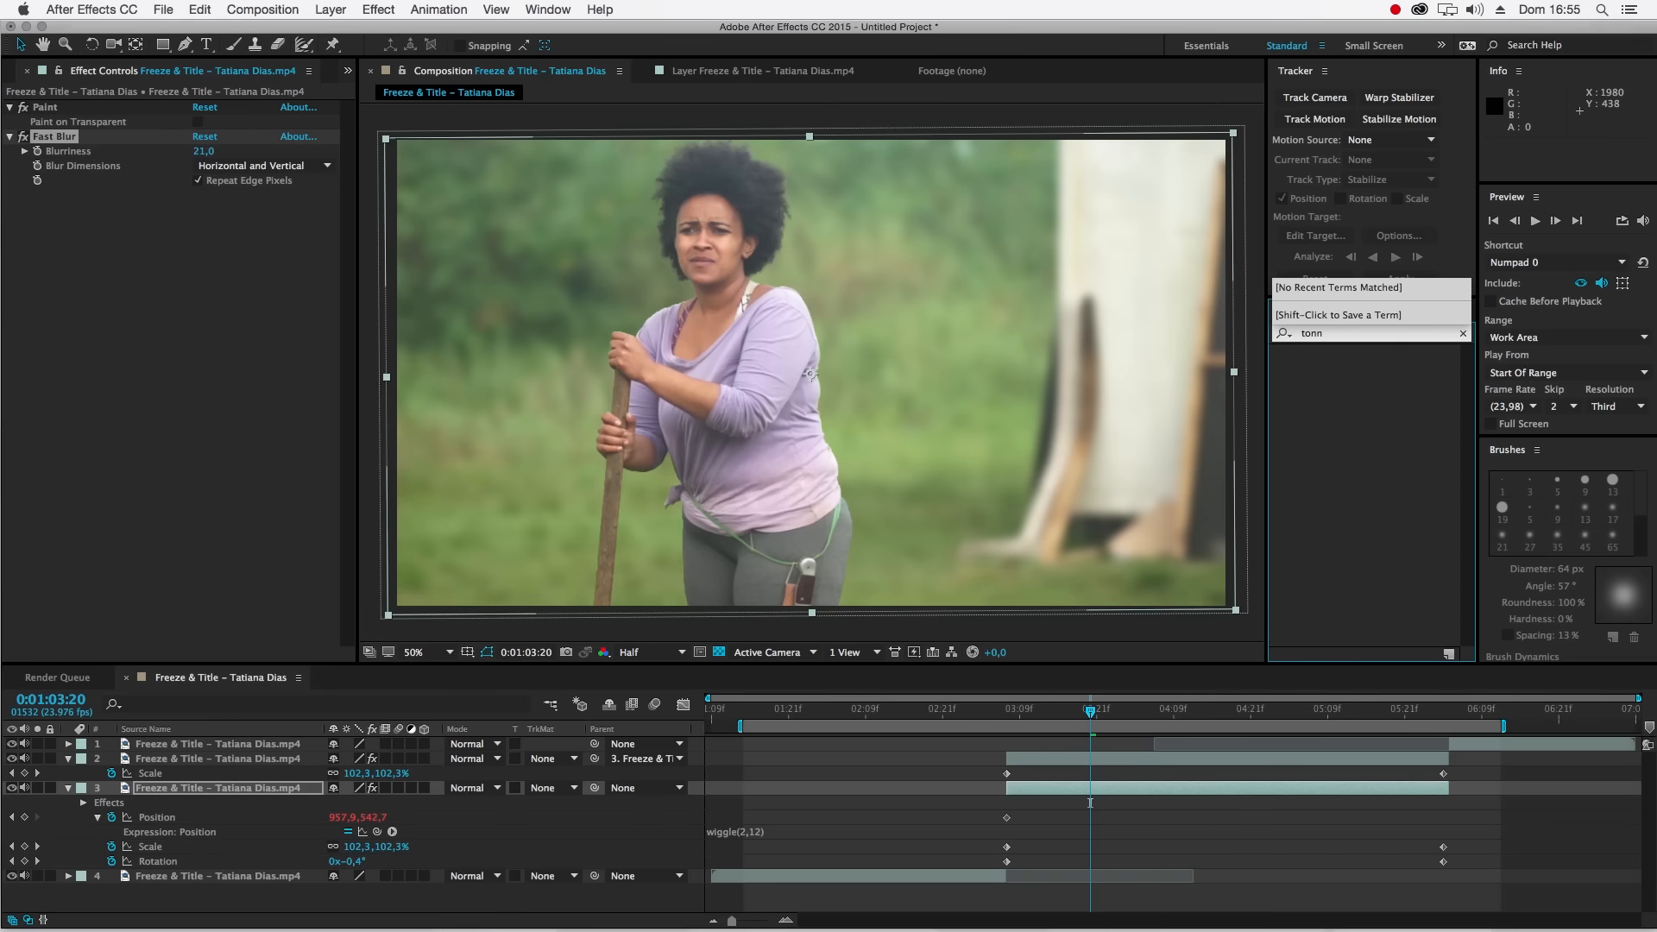
{"action": "key", "text": "BackSpace"}
{"action": "key", "text": "BackSpace"}
{"action": "key", "text": "BackSpace"}
{"action": "key", "text": "BackSpace"}
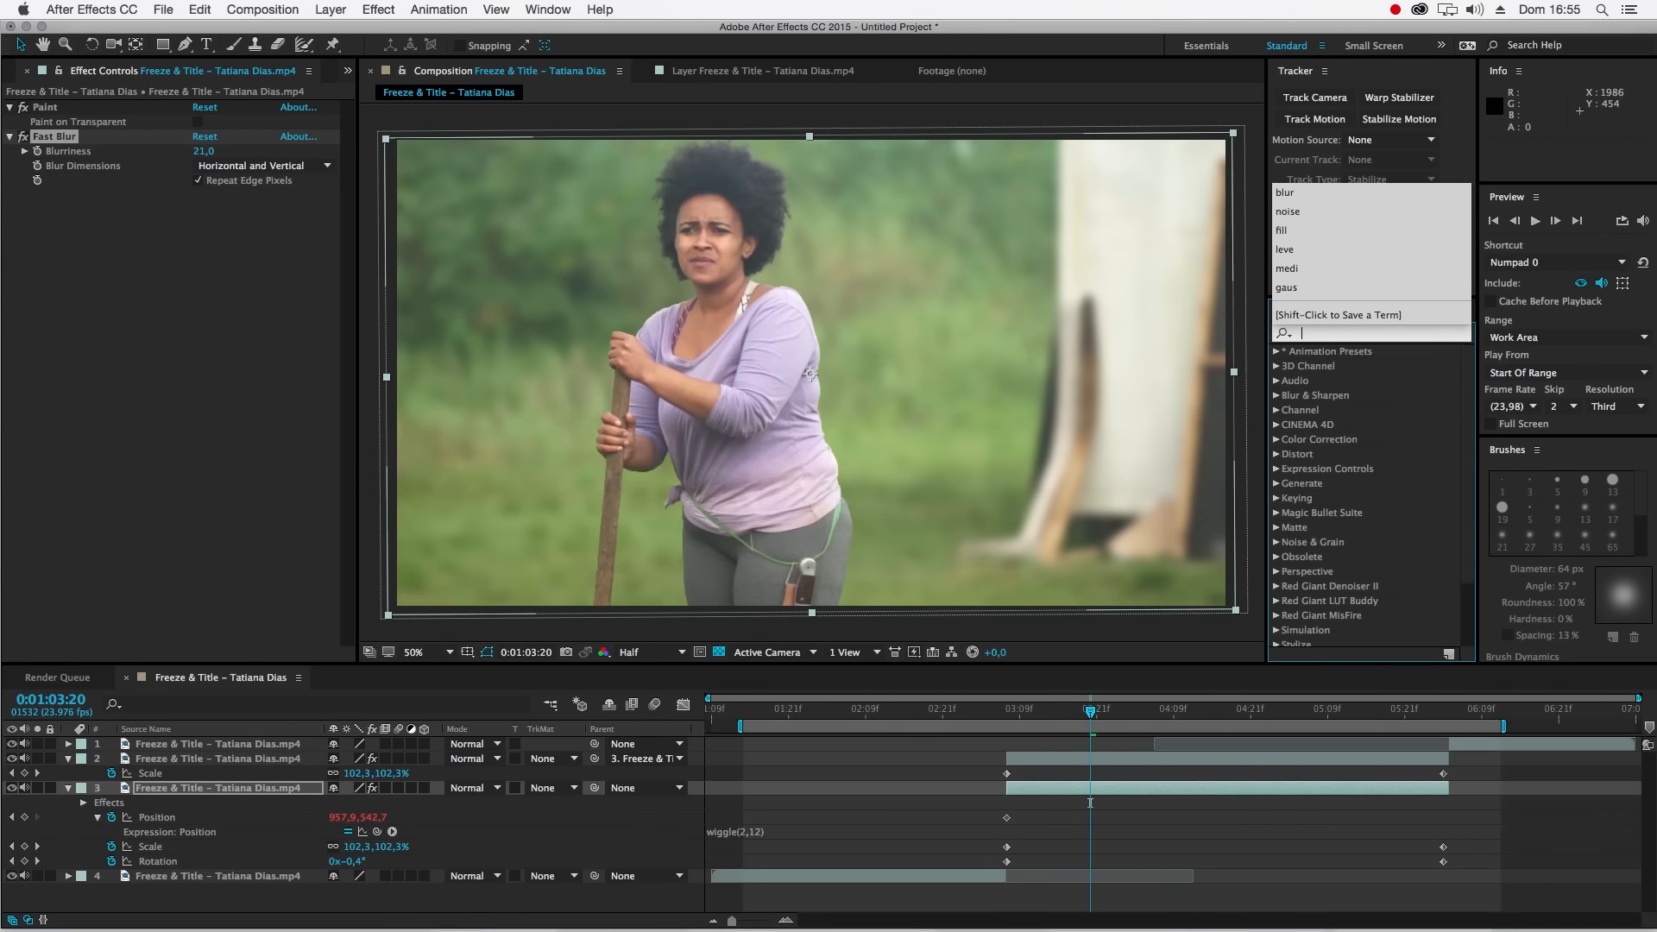
- Search the effects library for "color" and look through the Color Correction, Generate, Keying and Utility effects
{"action": "type", "text": "color"}
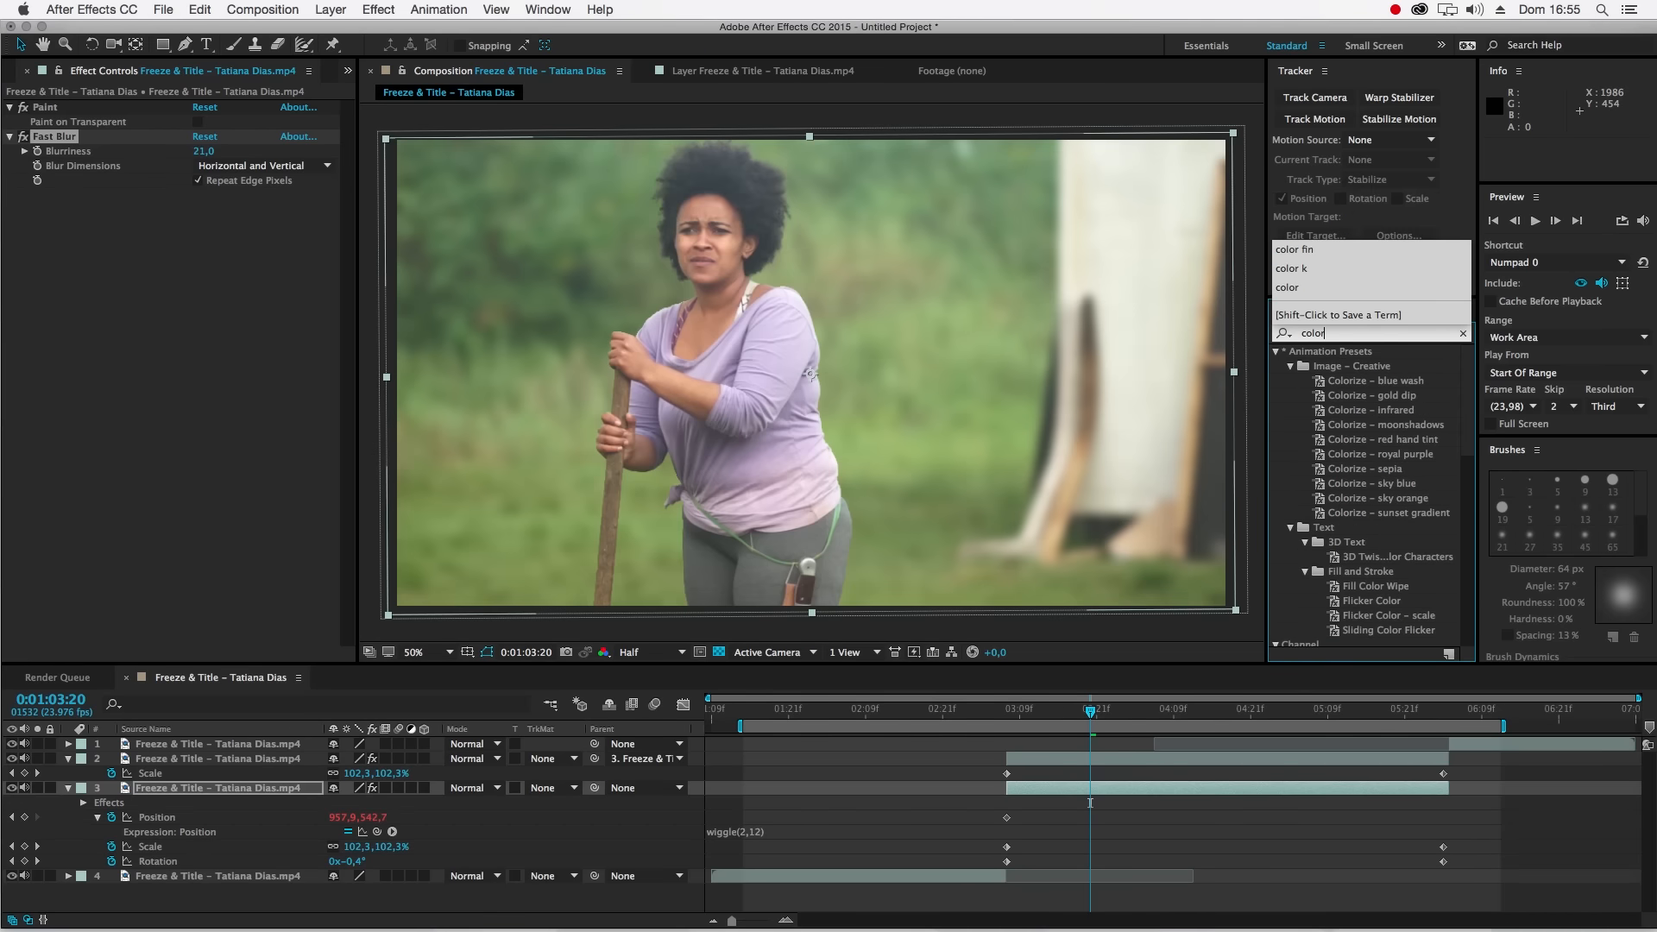
{"action": "left_click", "coordinate": [1275, 352]}
{"action": "scroll", "coordinate": [1357, 473], "scroll_direction": "down", "scroll_amount": 6}
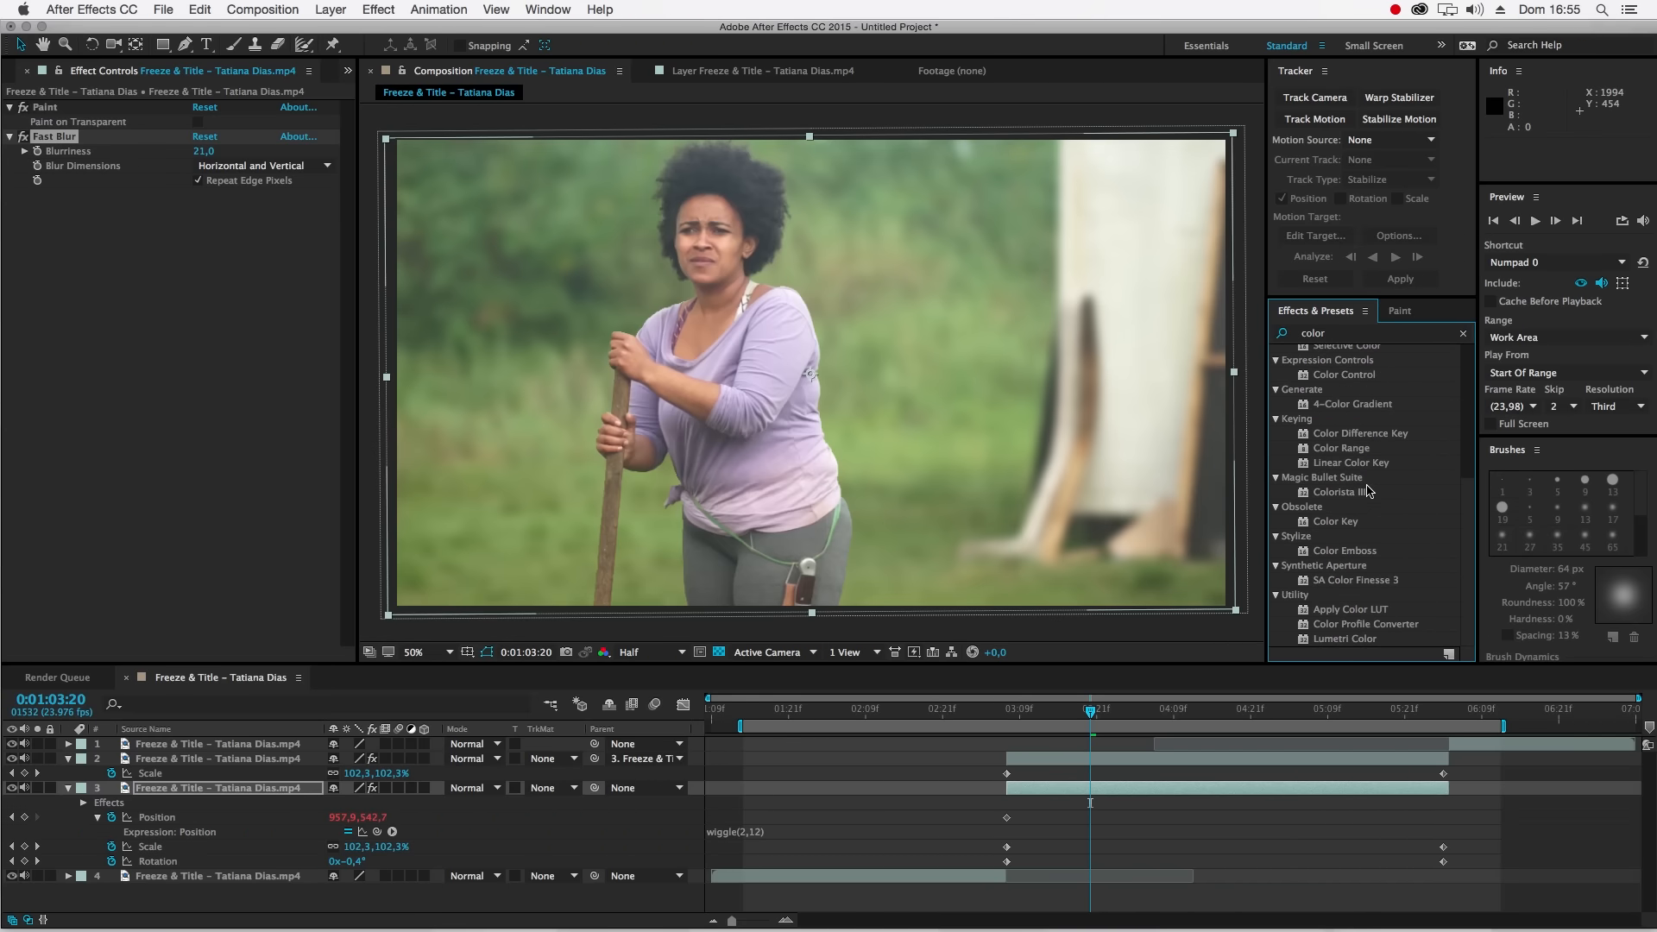
{"action": "left_click", "coordinate": [1351, 403]}
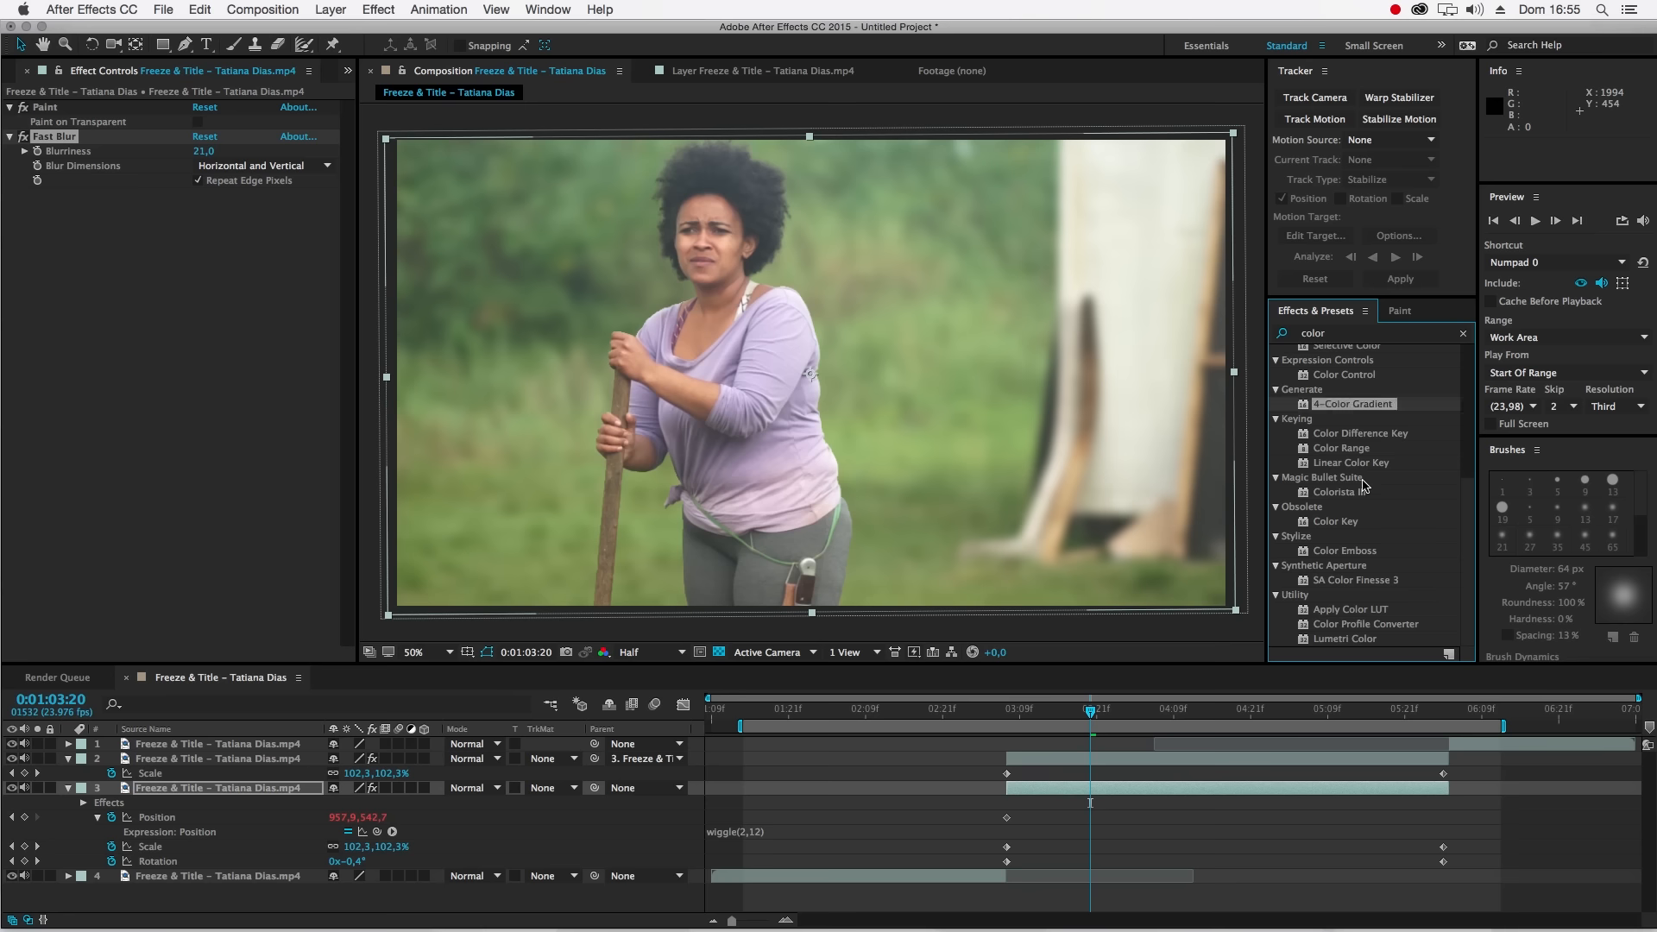
{"action": "scroll", "coordinate": [1400, 574], "scroll_direction": "up", "scroll_amount": 5}
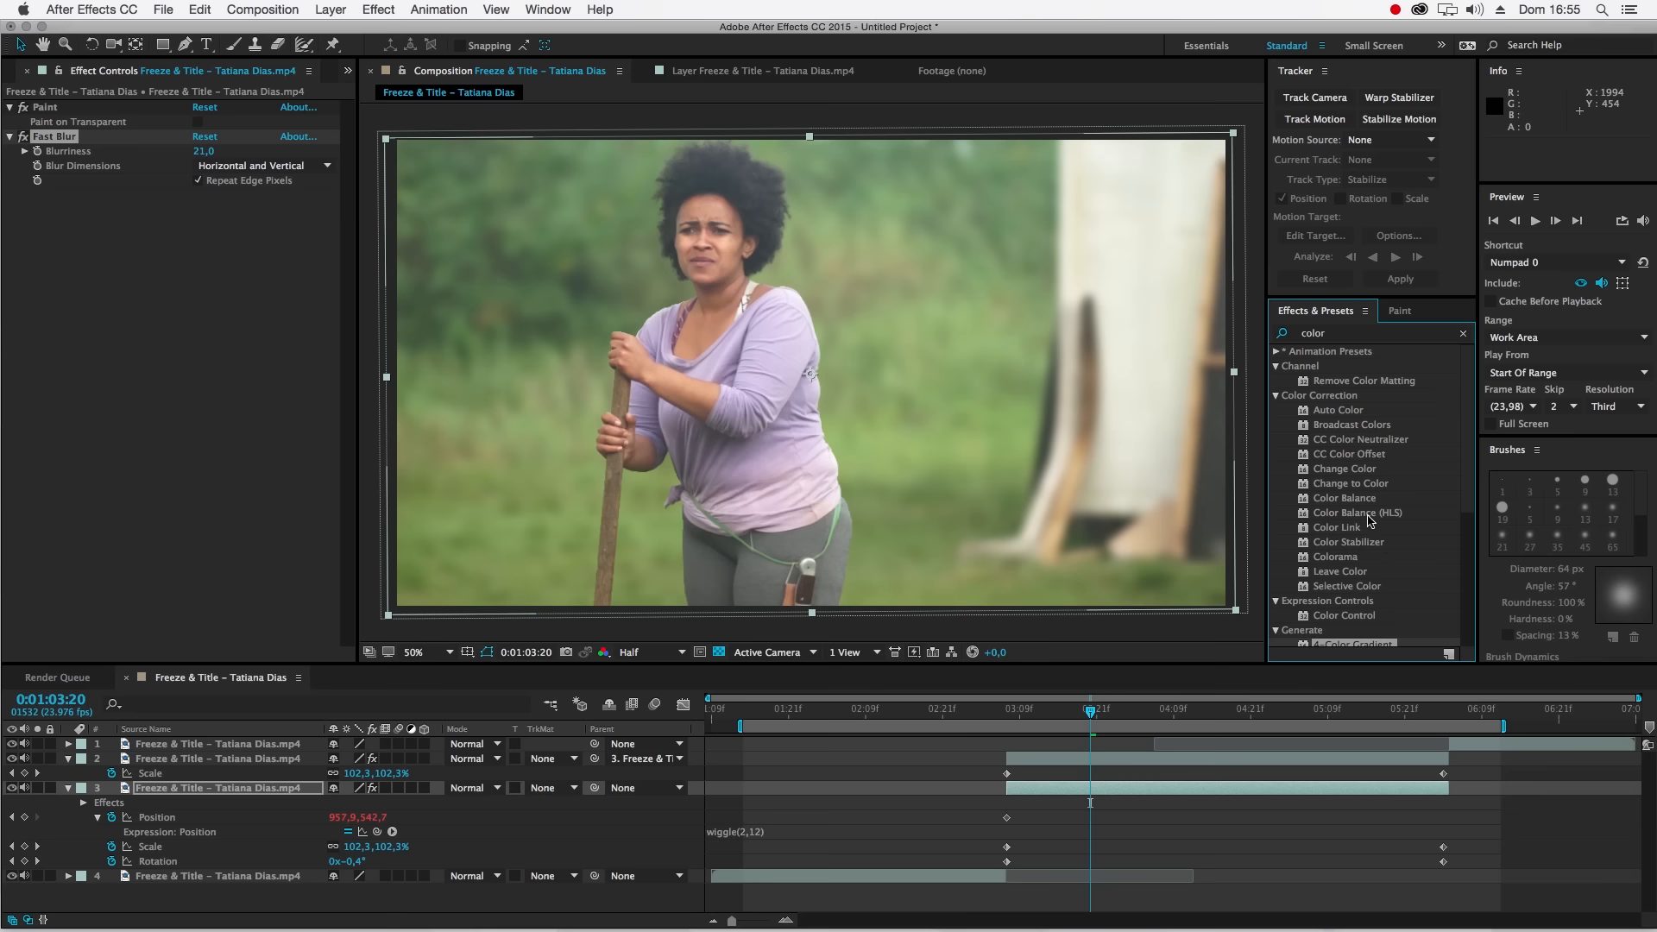
{"action": "scroll", "coordinate": [1377, 495], "scroll_direction": "down", "scroll_amount": 5}
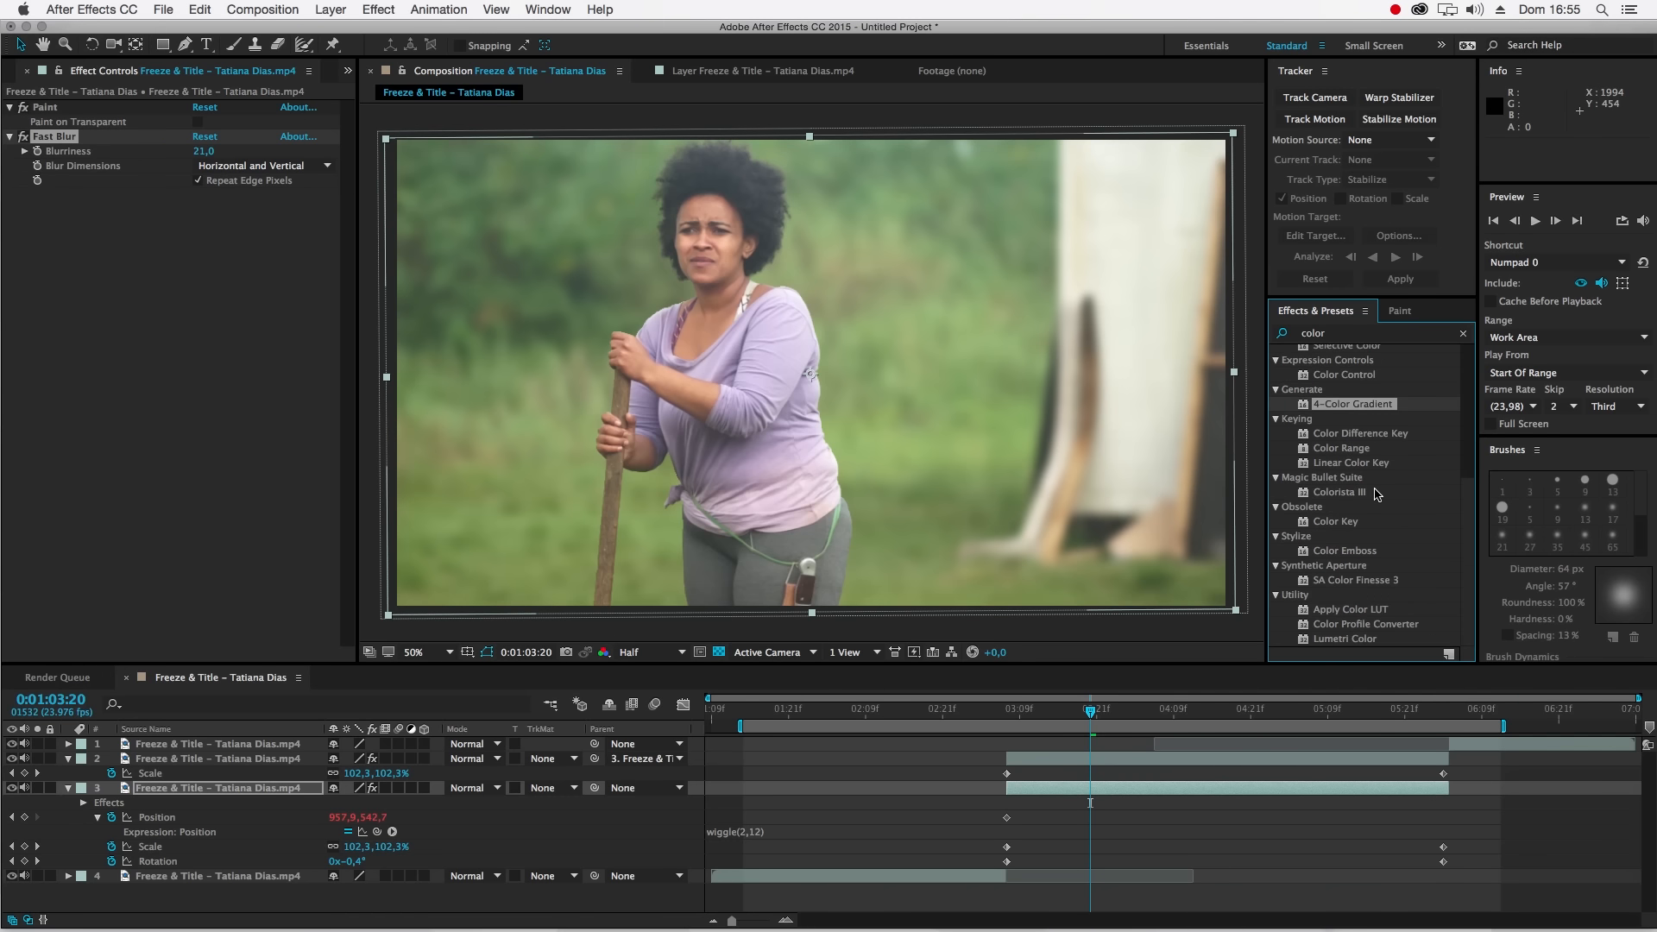
{"action": "scroll", "coordinate": [1378, 495], "scroll_direction": "up", "scroll_amount": 5}
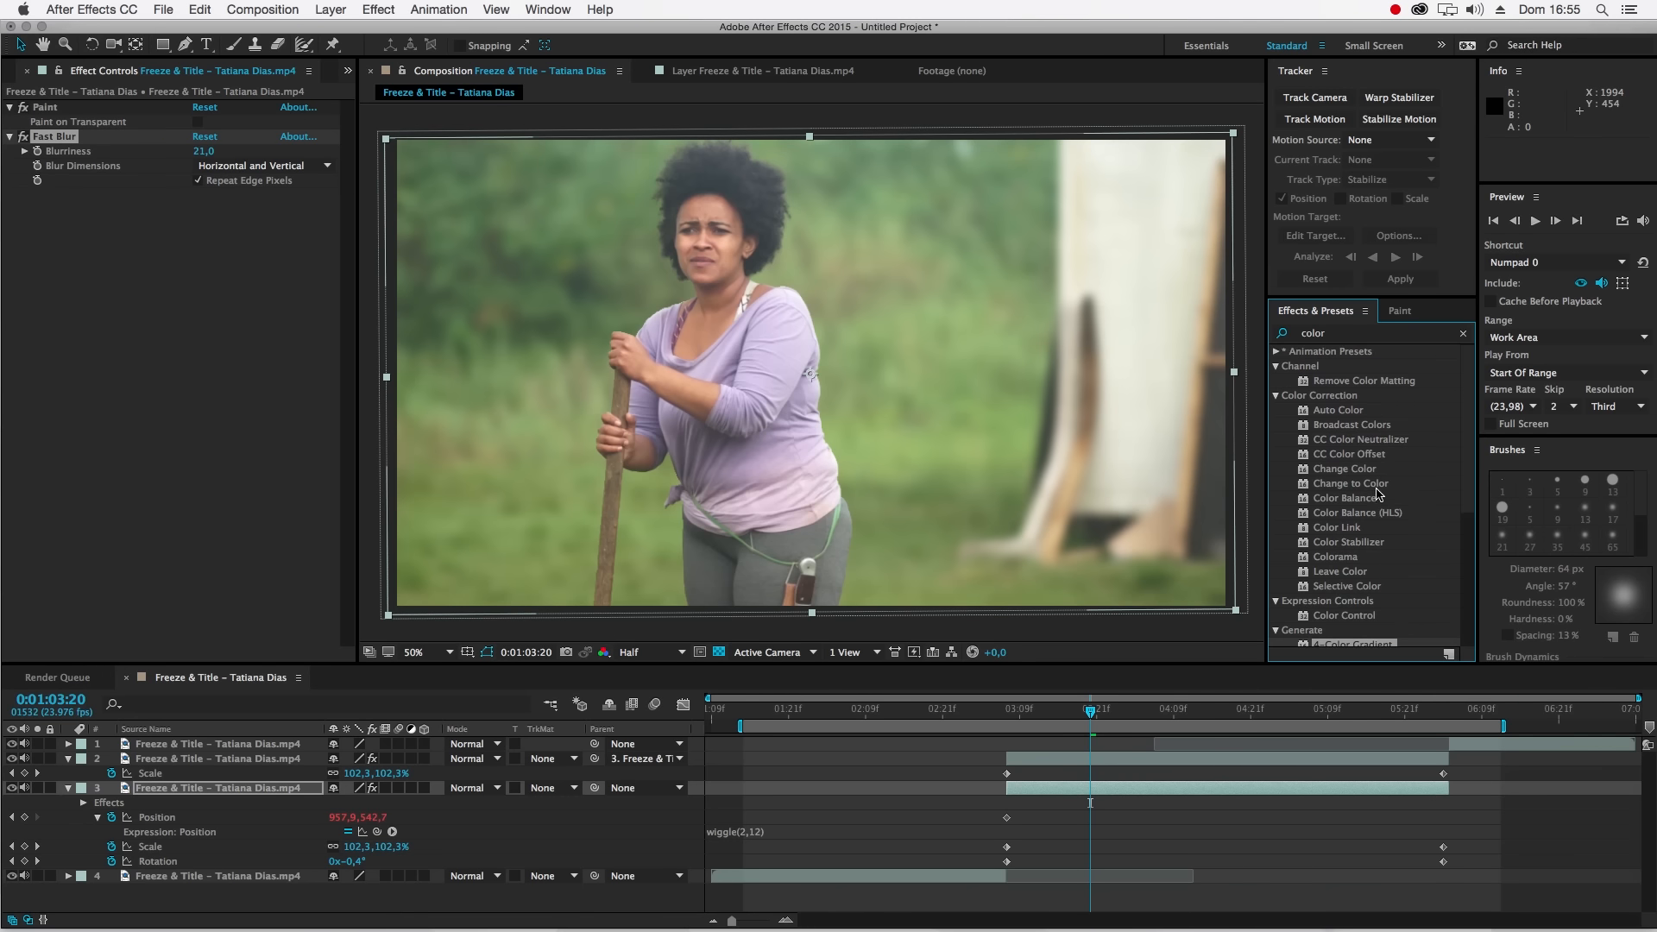
{"action": "scroll", "coordinate": [1390, 492], "scroll_direction": "down", "scroll_amount": 5}
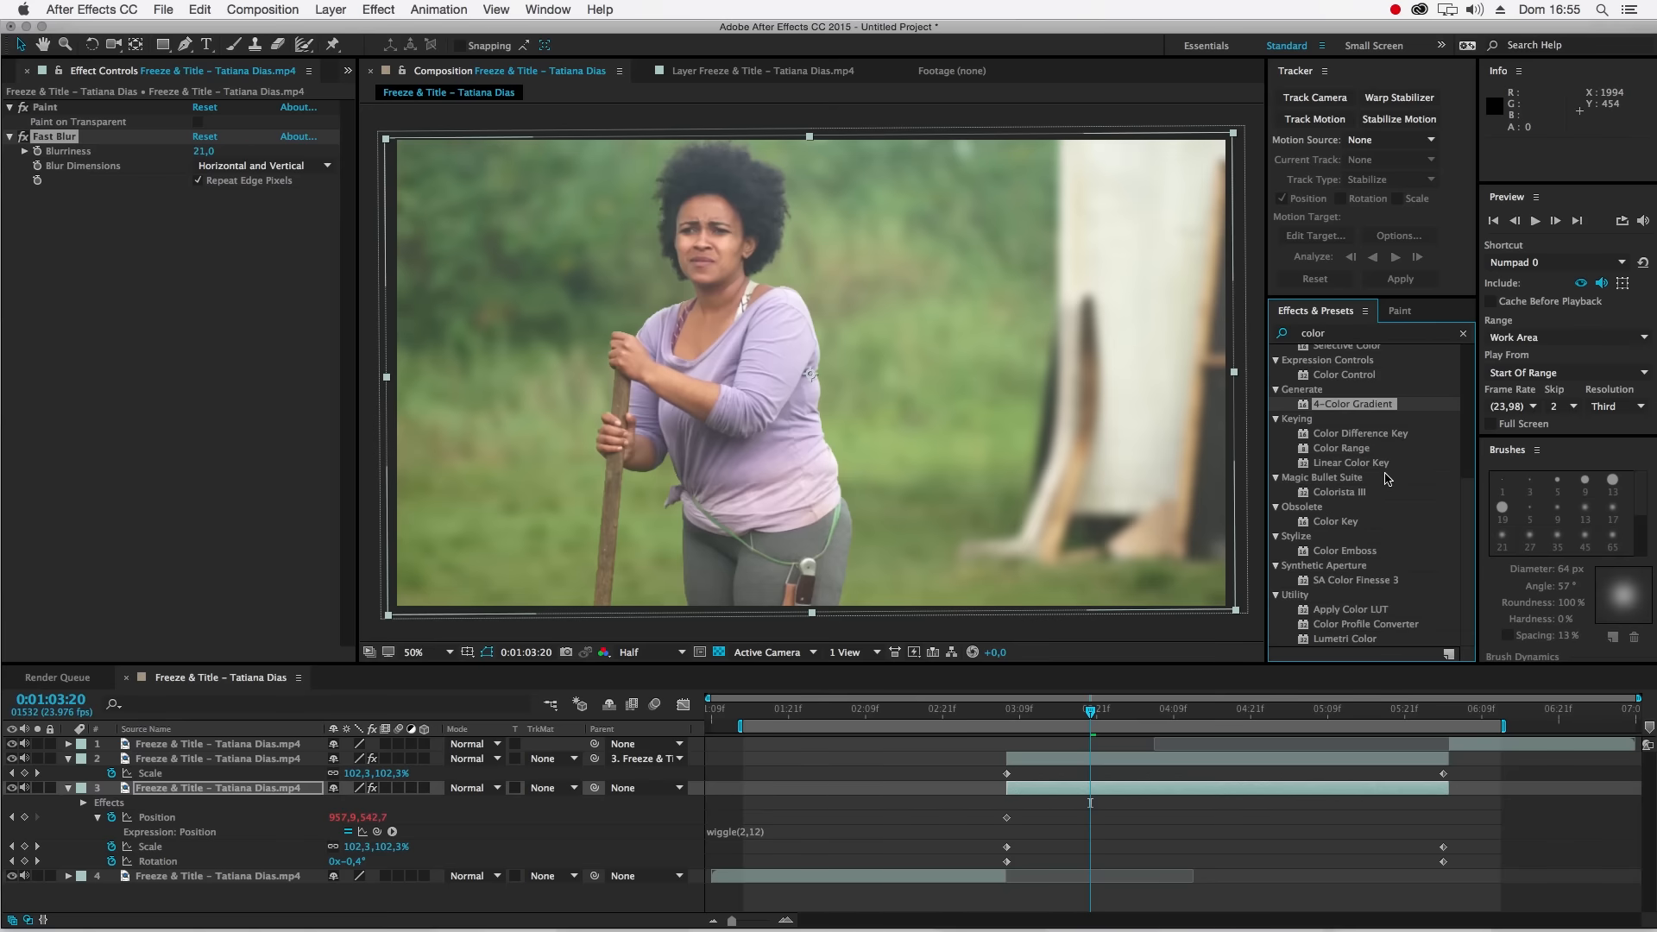
- Find the Colorama effect and apply it to the background layer, undoing any application to the woman's layer
{"action": "double_click", "coordinate": [1326, 335]}
{"action": "type", "text": "t"}
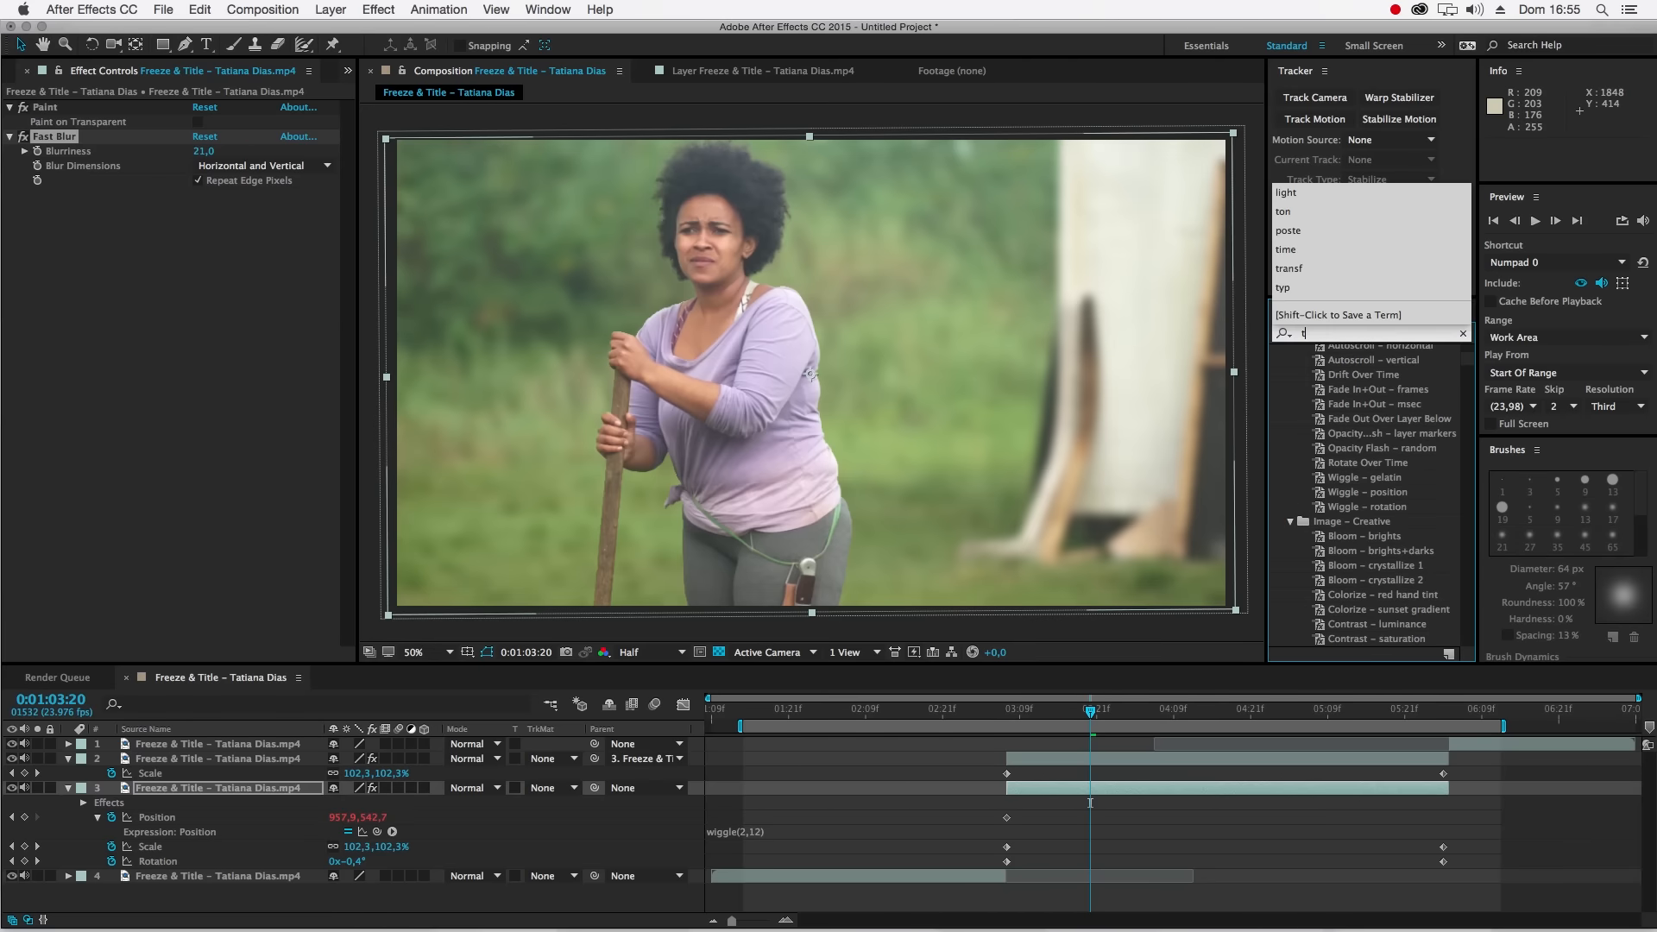
{"action": "key", "text": "BackSpace"}
{"action": "type", "text": "colorama"}
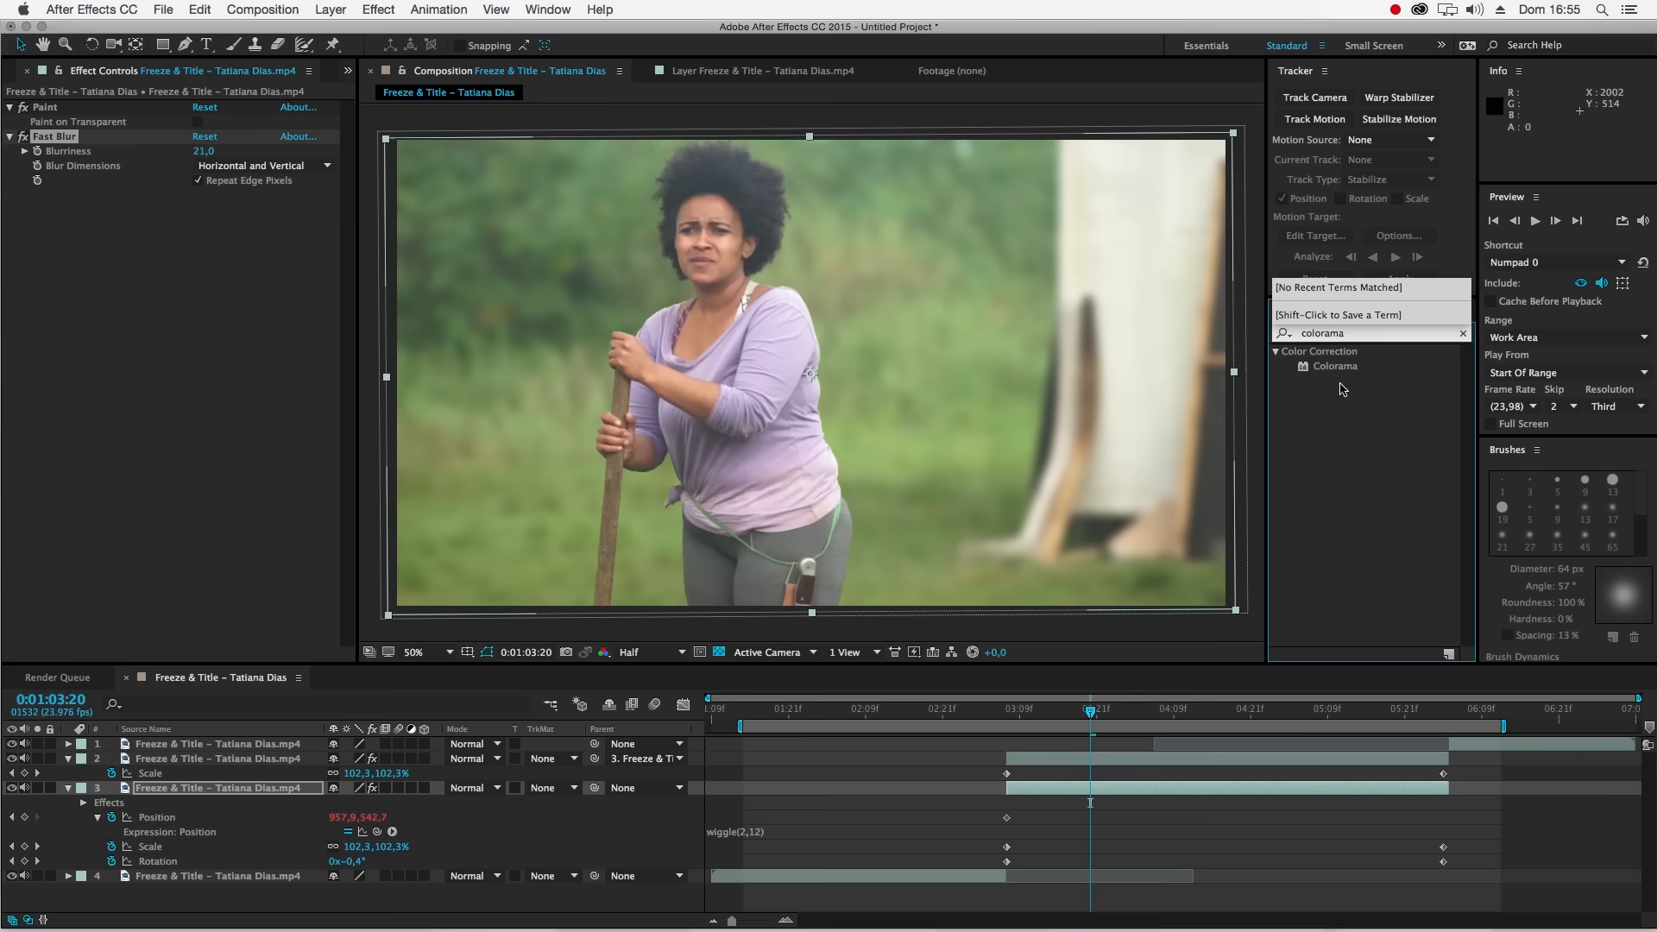
{"action": "left_click_drag", "start_coordinate": [1335, 366], "coordinate": [513, 373]}
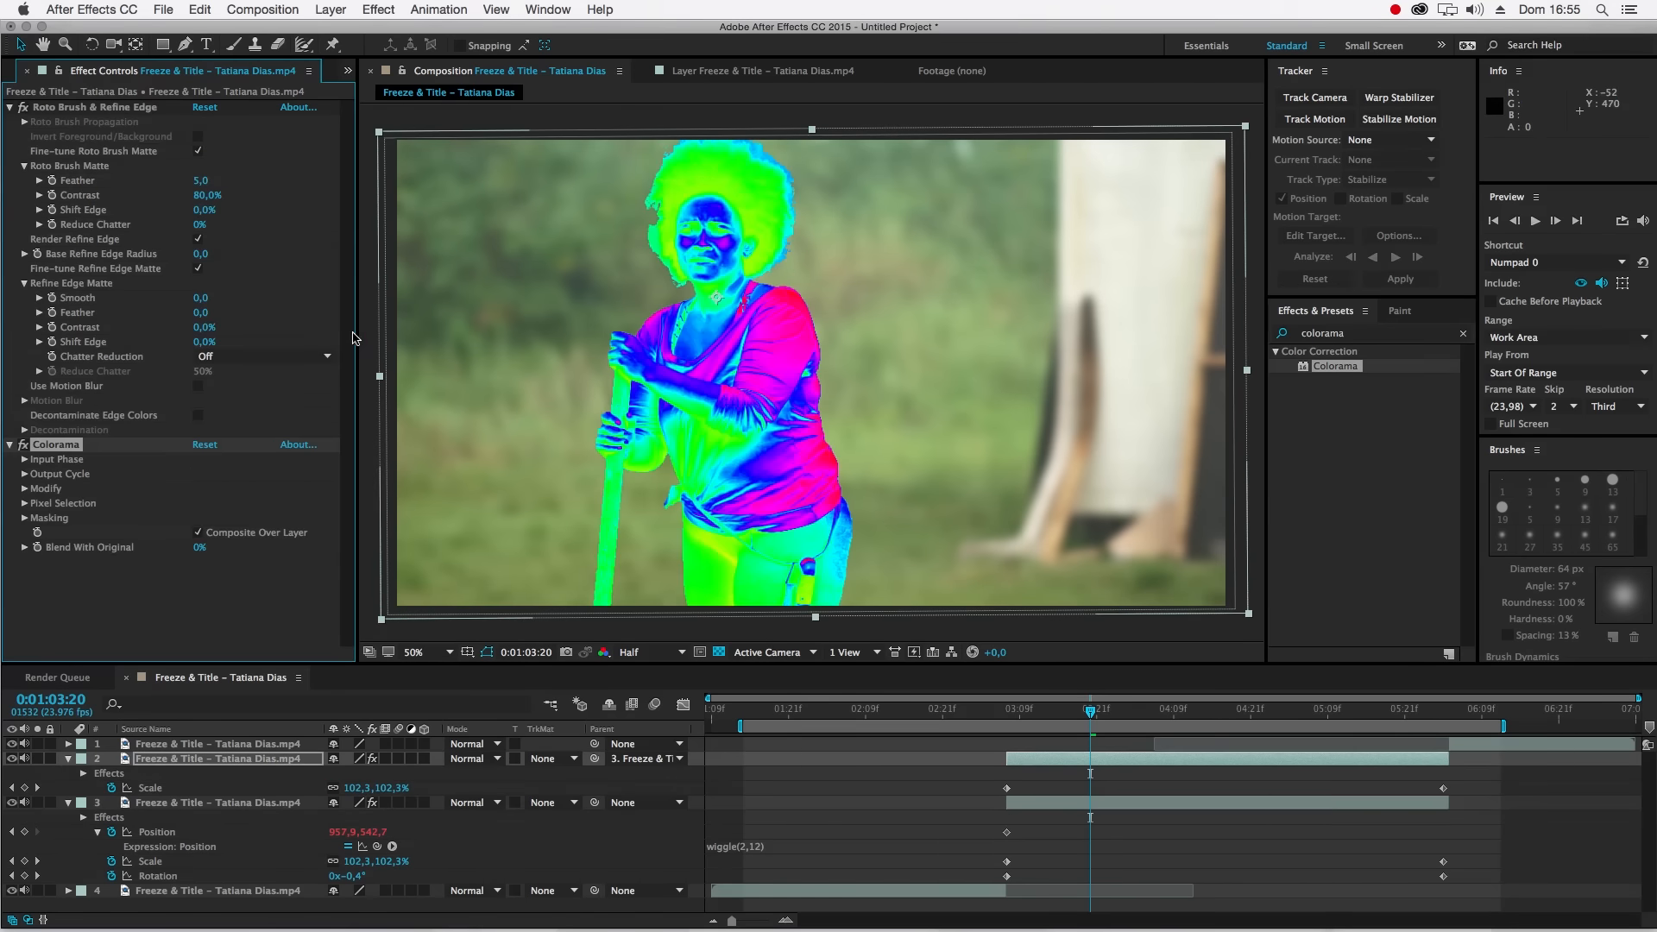
{"action": "key", "text": "super+z"}
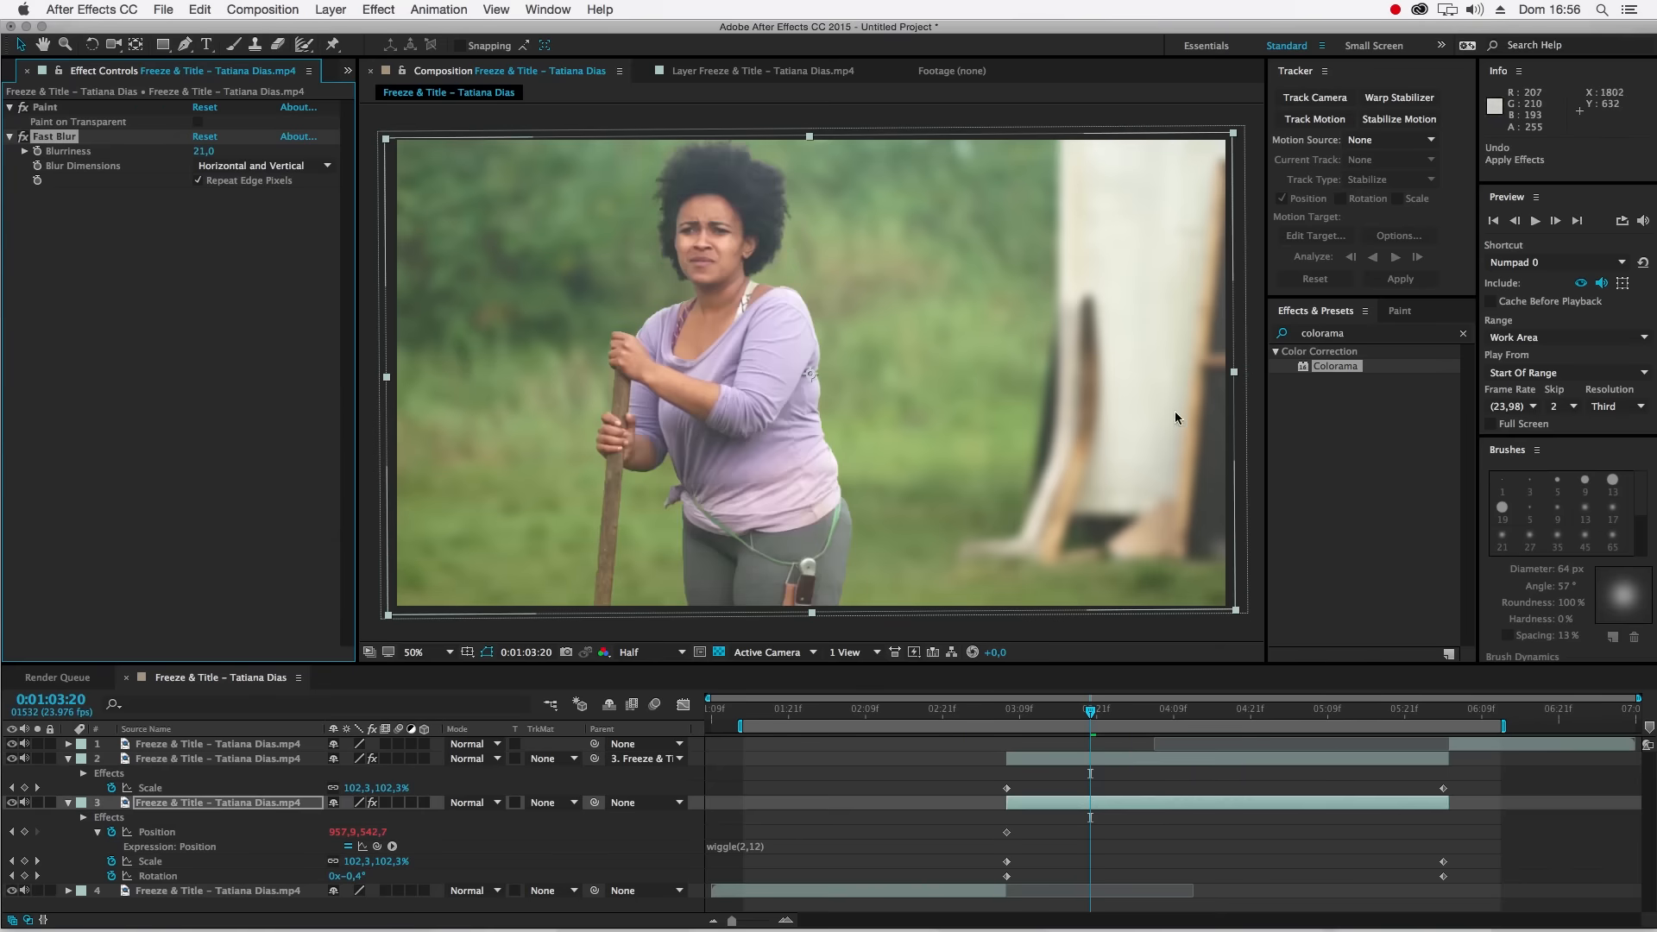
{"action": "left_click_drag", "start_coordinate": [1336, 366], "coordinate": [1086, 812]}
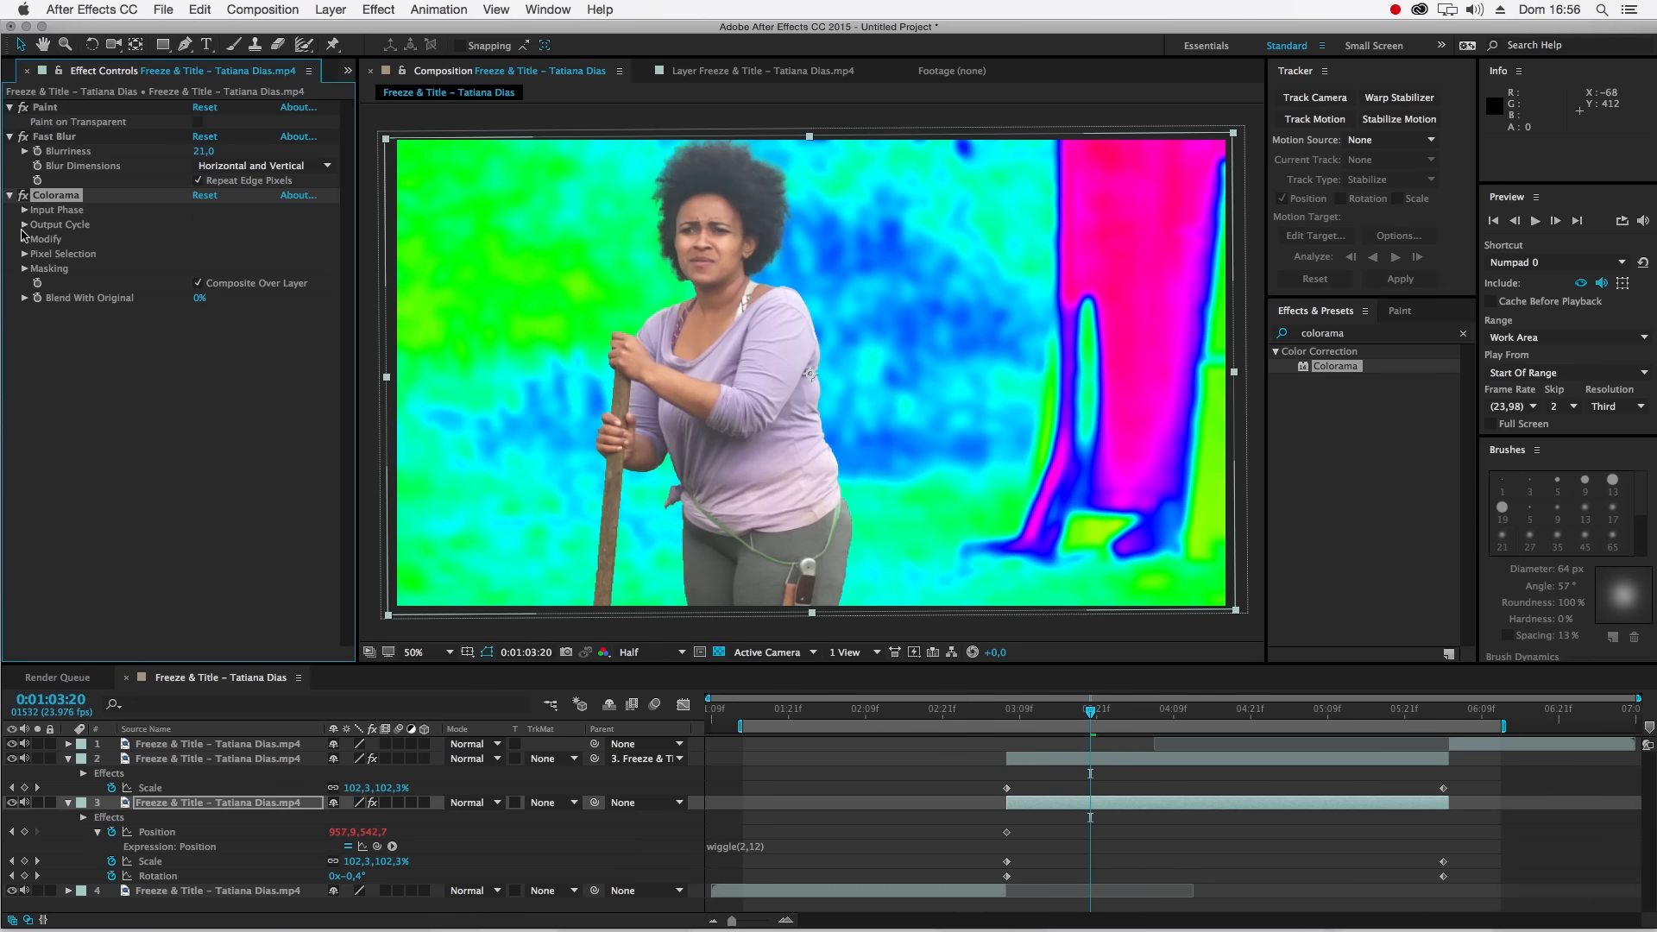
- Try preset palettes including Alpha Ramp, RGB and Carribean in Colorama's Output Cycle on the background layer
{"action": "left_click", "coordinate": [24, 225]}
{"action": "left_click", "coordinate": [200, 238]}
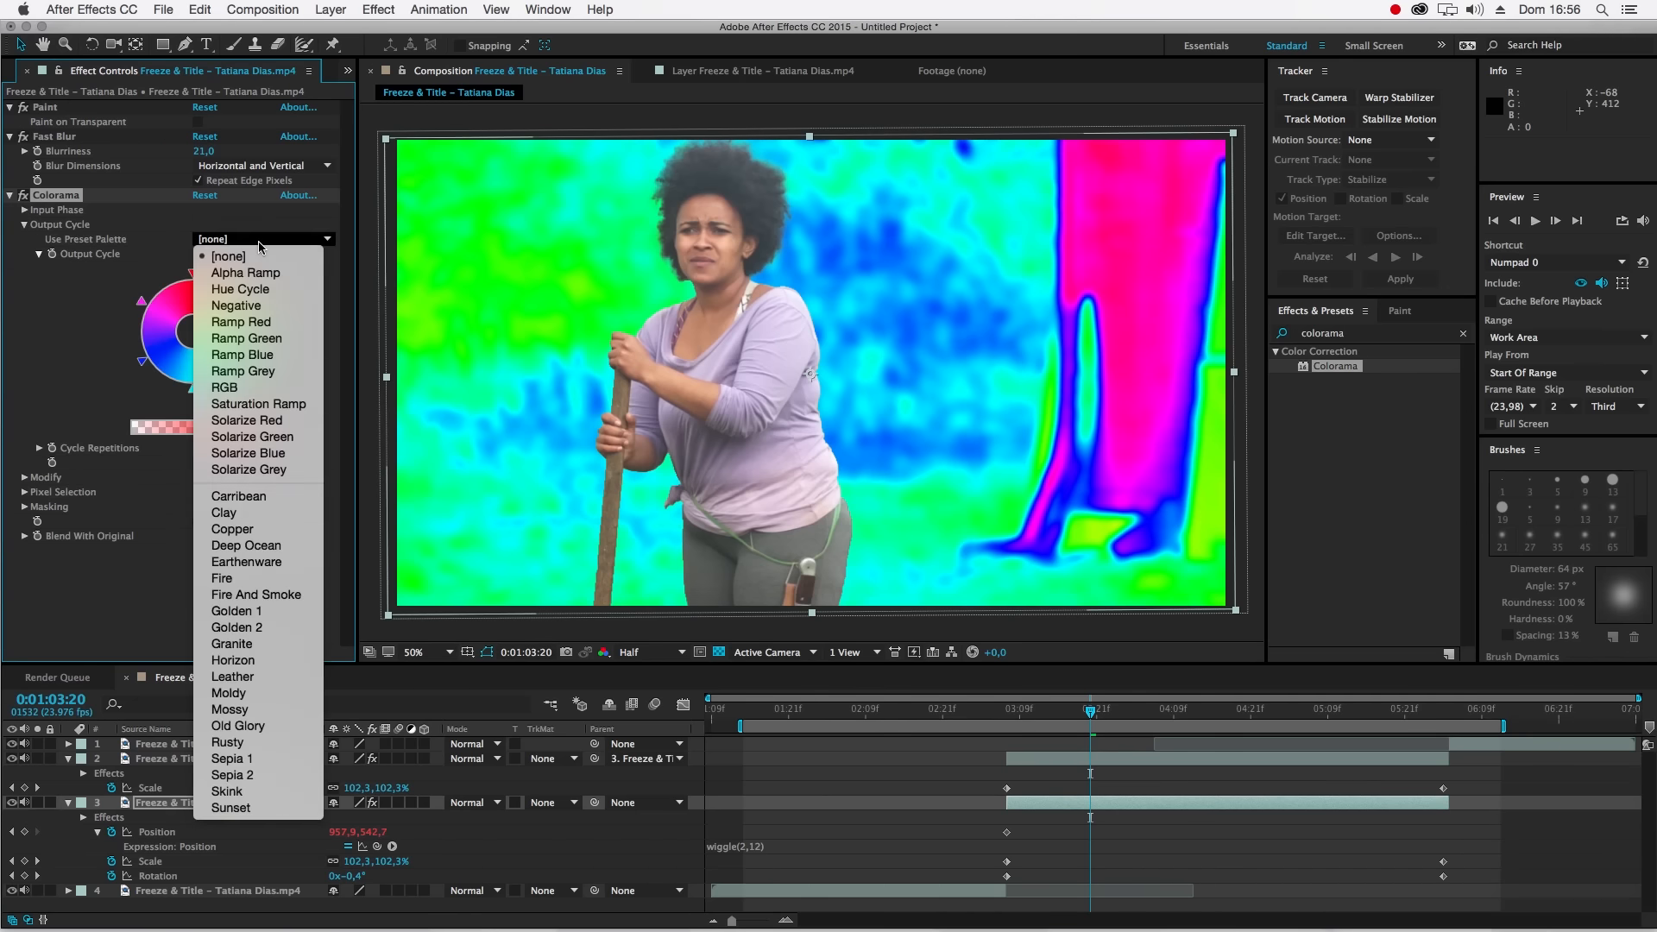
{"action": "left_click", "coordinate": [259, 273]}
{"action": "left_click", "coordinate": [283, 245]}
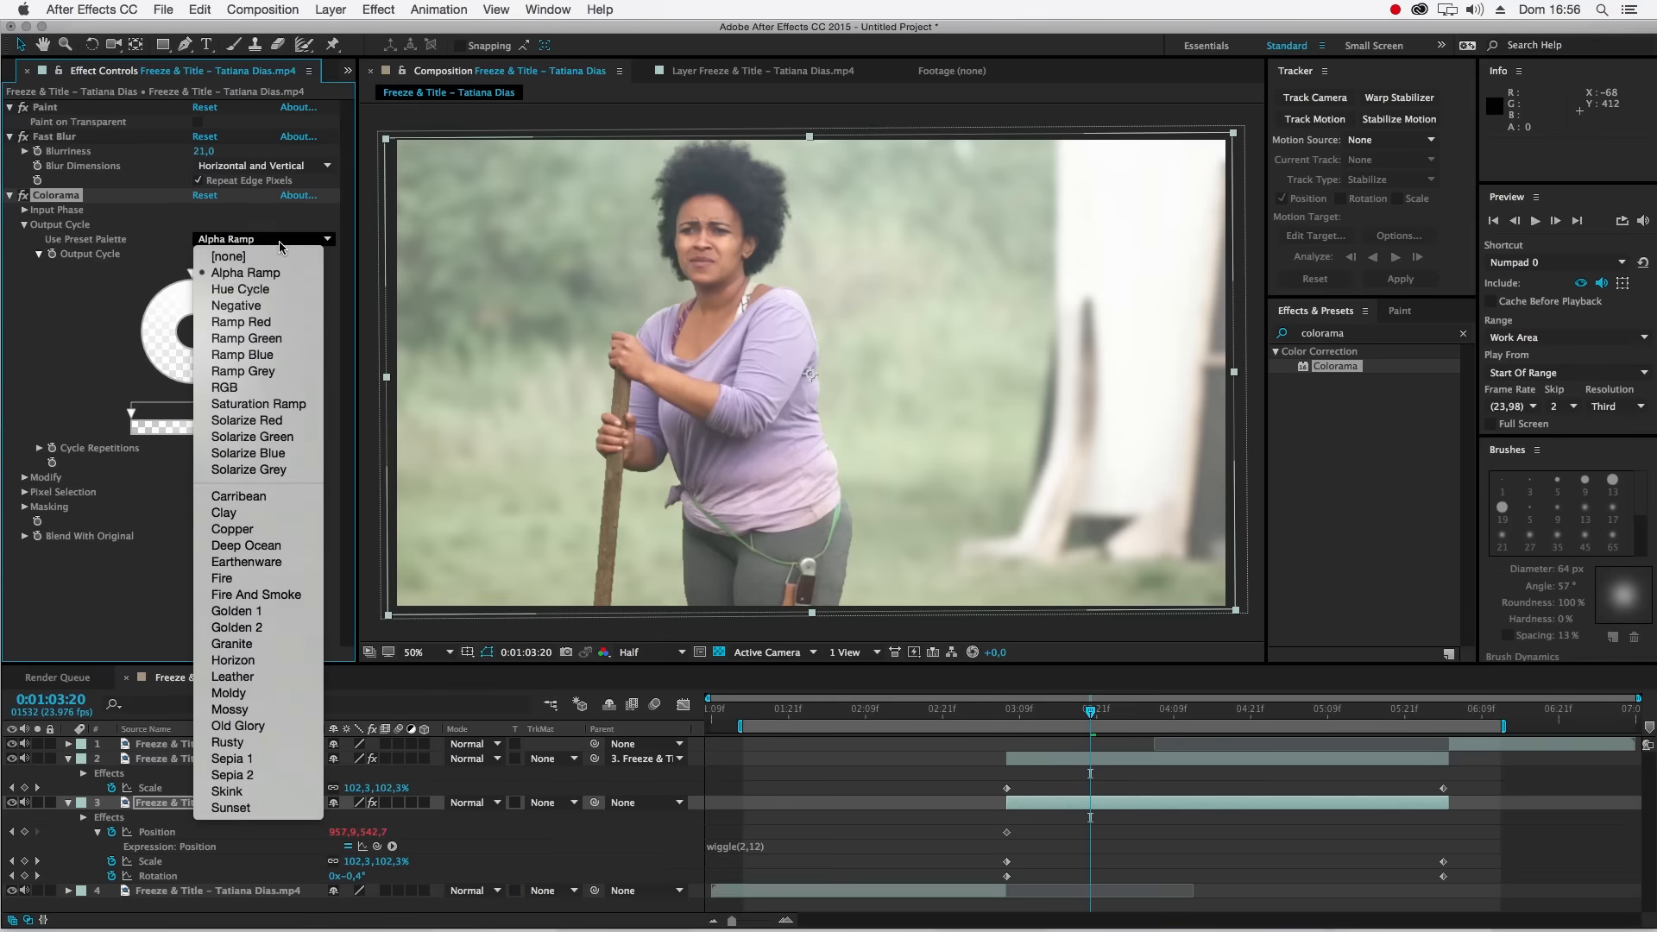
{"action": "left_click", "coordinate": [269, 258]}
{"action": "left_click", "coordinate": [263, 240]}
{"action": "left_click", "coordinate": [221, 309]}
{"action": "left_click", "coordinate": [271, 248]}
{"action": "left_click", "coordinate": [264, 280]}
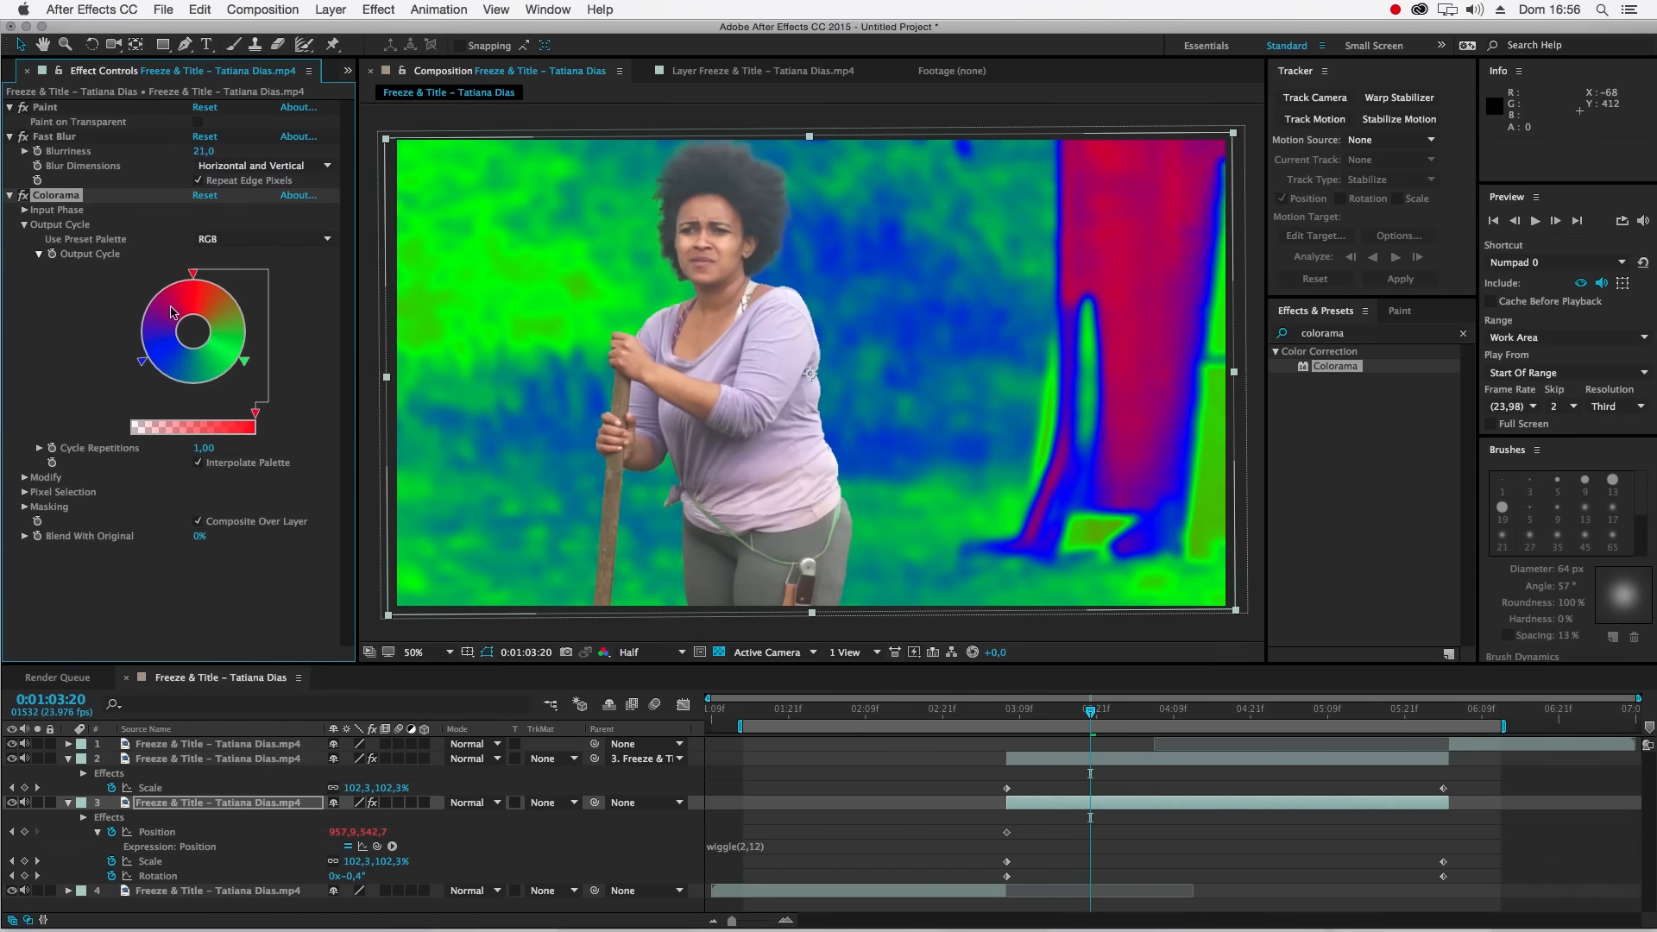
{"action": "left_click", "coordinate": [298, 247]}
{"action": "left_click", "coordinate": [251, 495]}
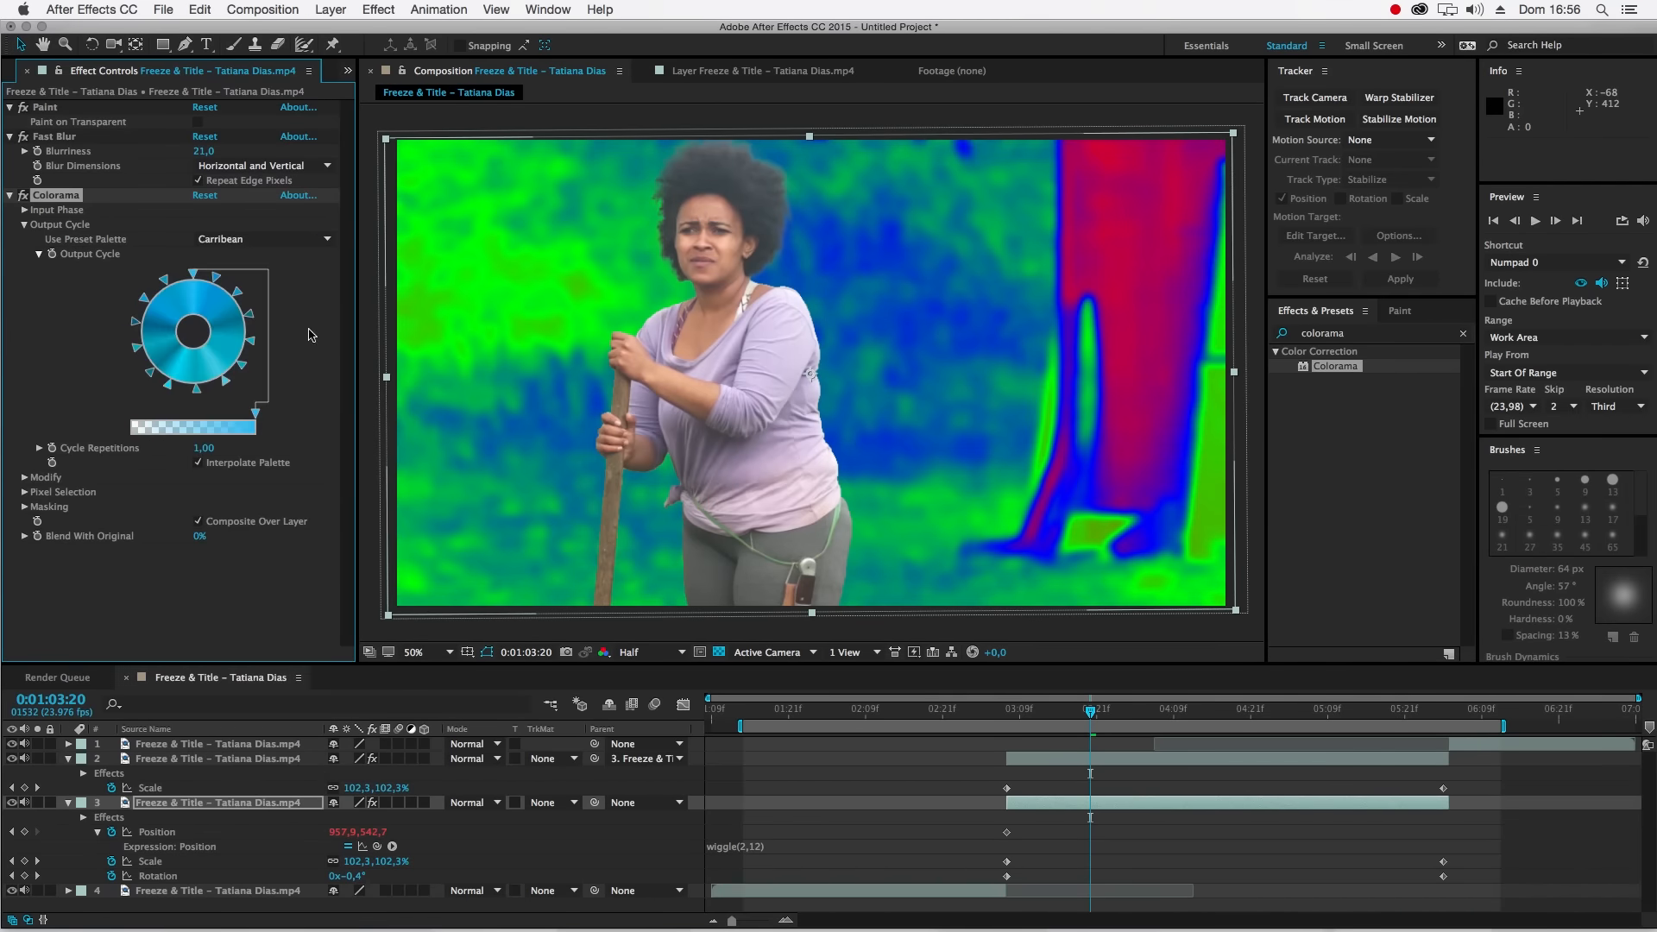
- Try the Clay, Golden 1 and Sepia 1 preset palettes in the background's Colorama effect
{"action": "left_click", "coordinate": [298, 241]}
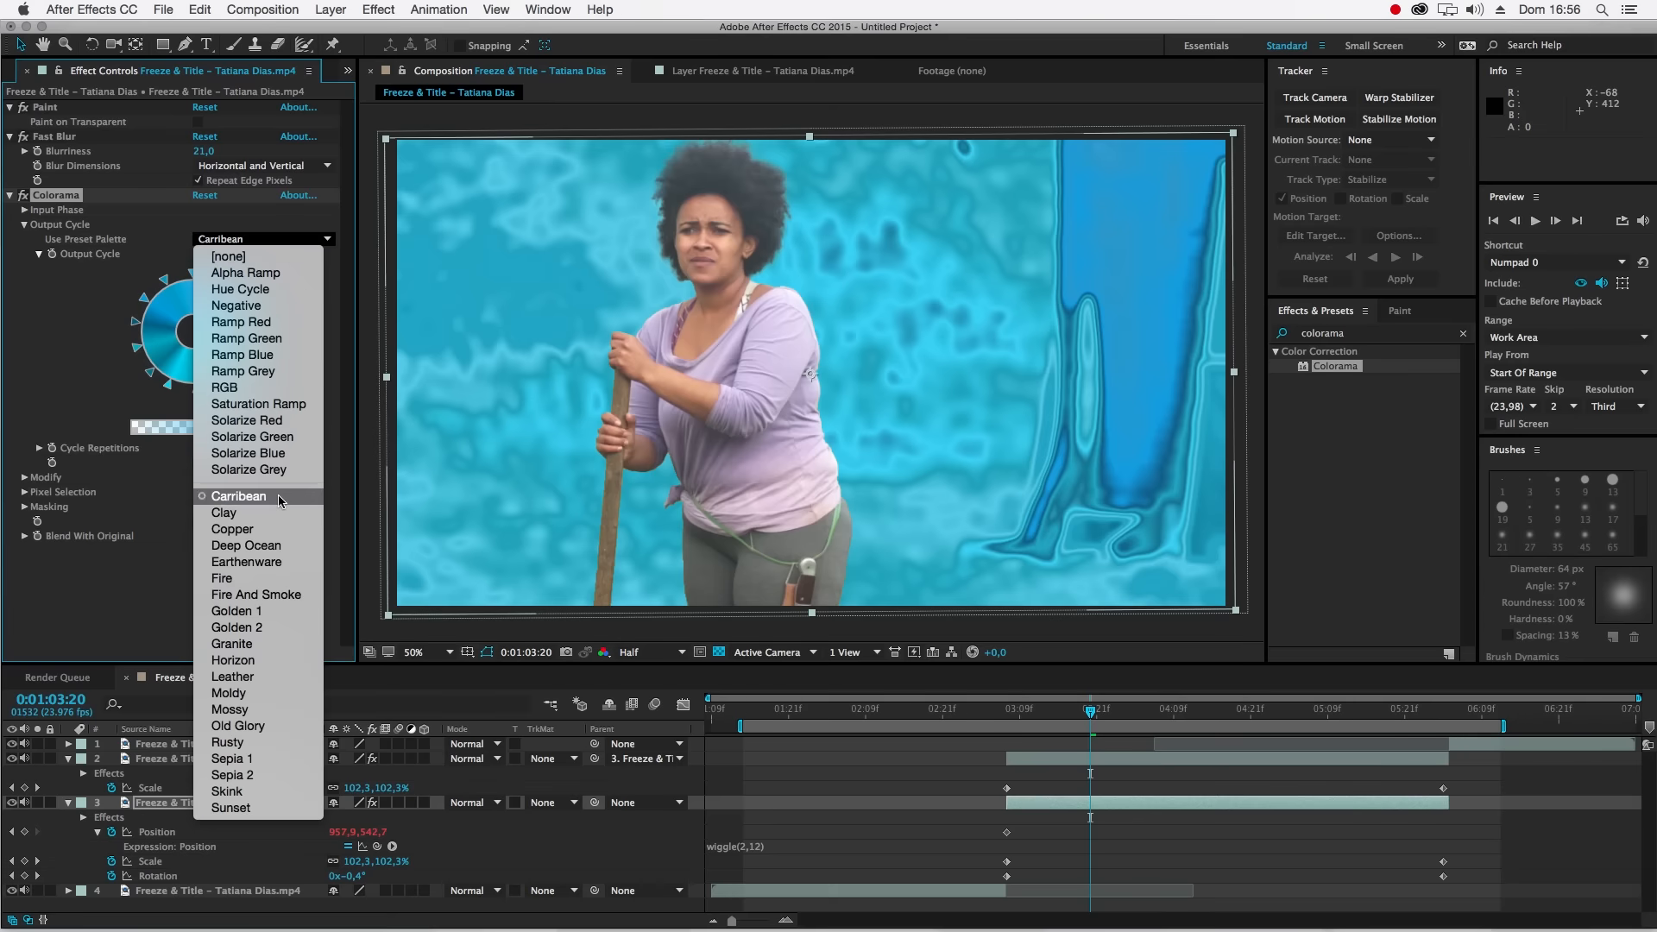
{"action": "left_click", "coordinate": [264, 512]}
{"action": "left_click", "coordinate": [292, 240]}
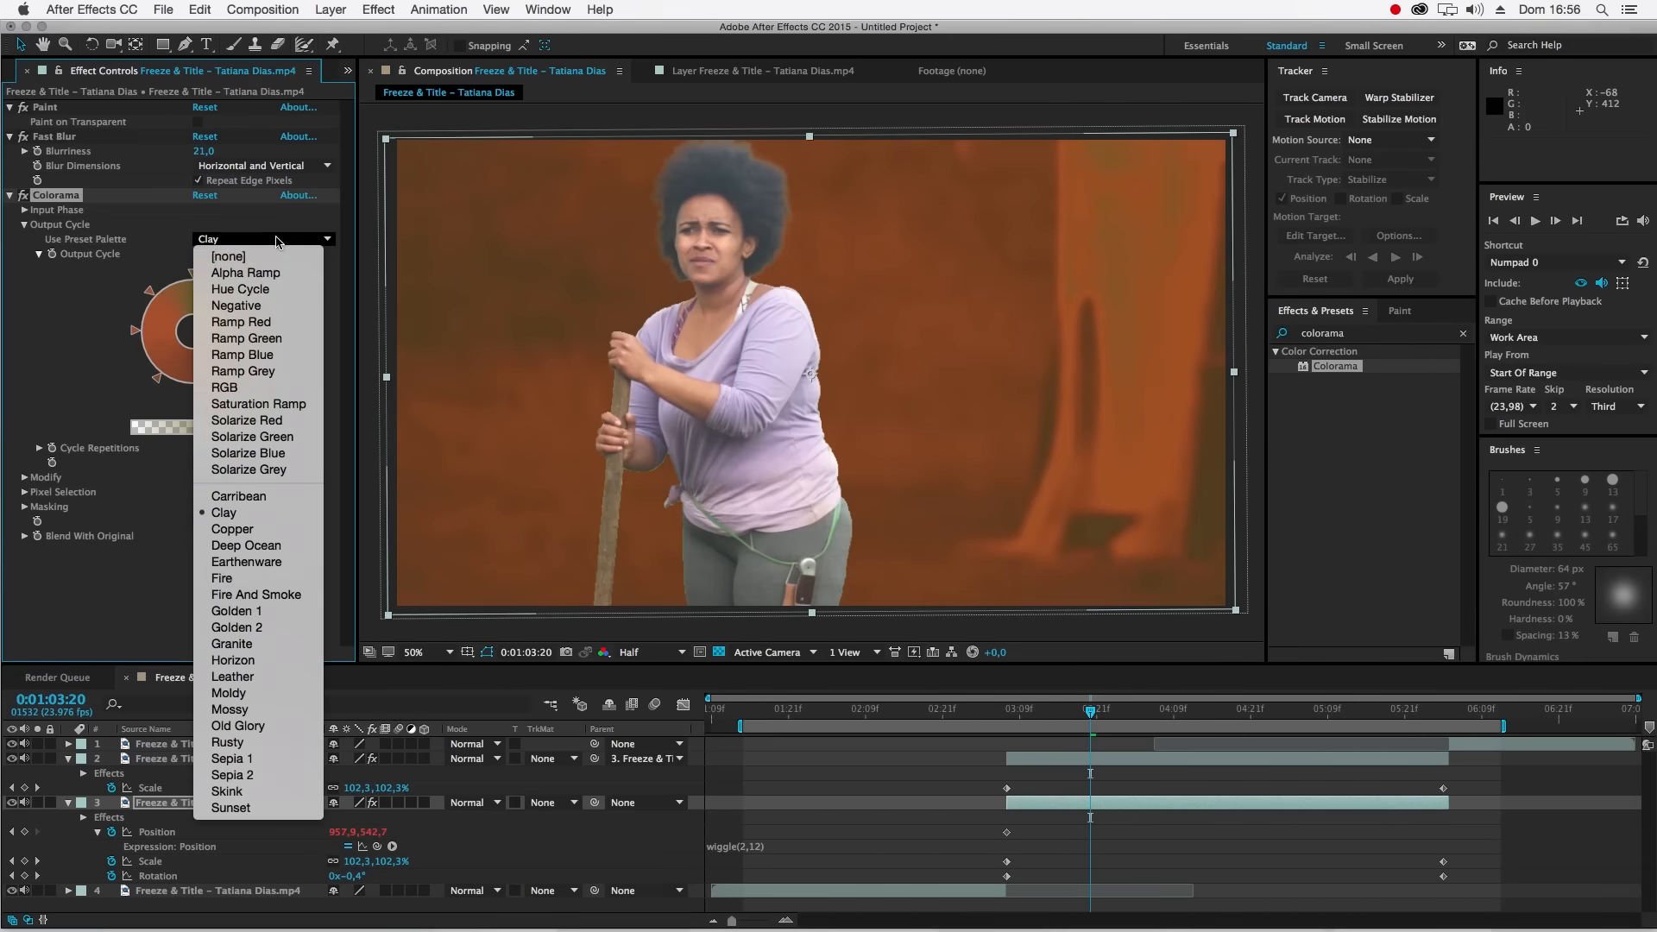
{"action": "left_click", "coordinate": [251, 610]}
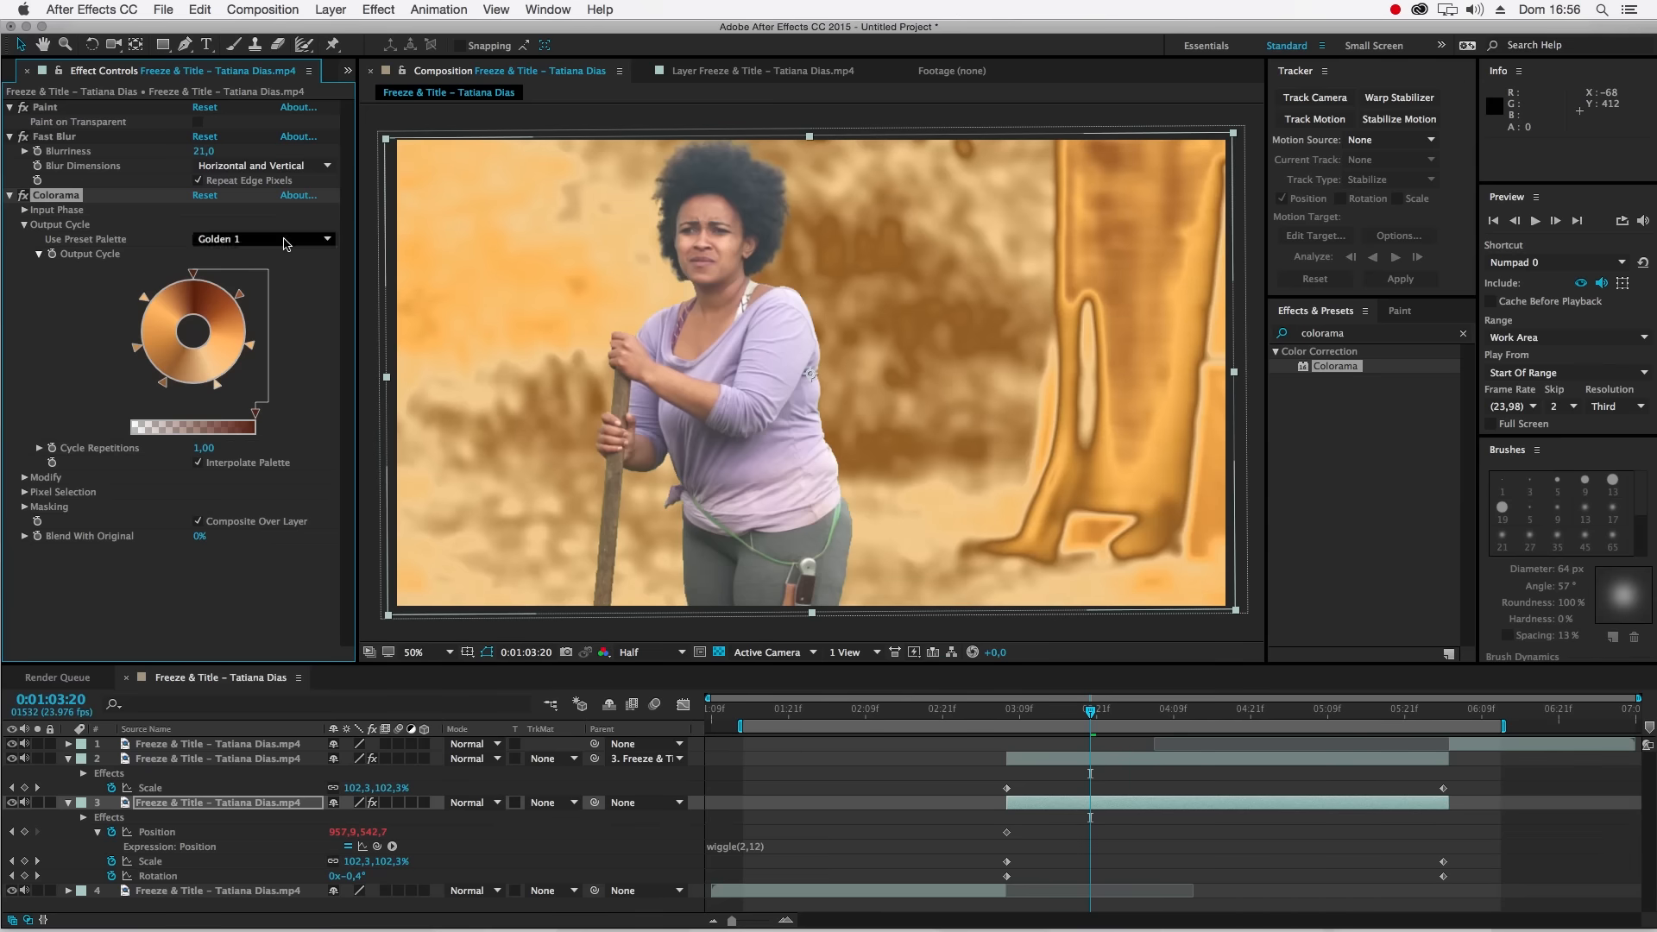
{"action": "left_click", "coordinate": [259, 243]}
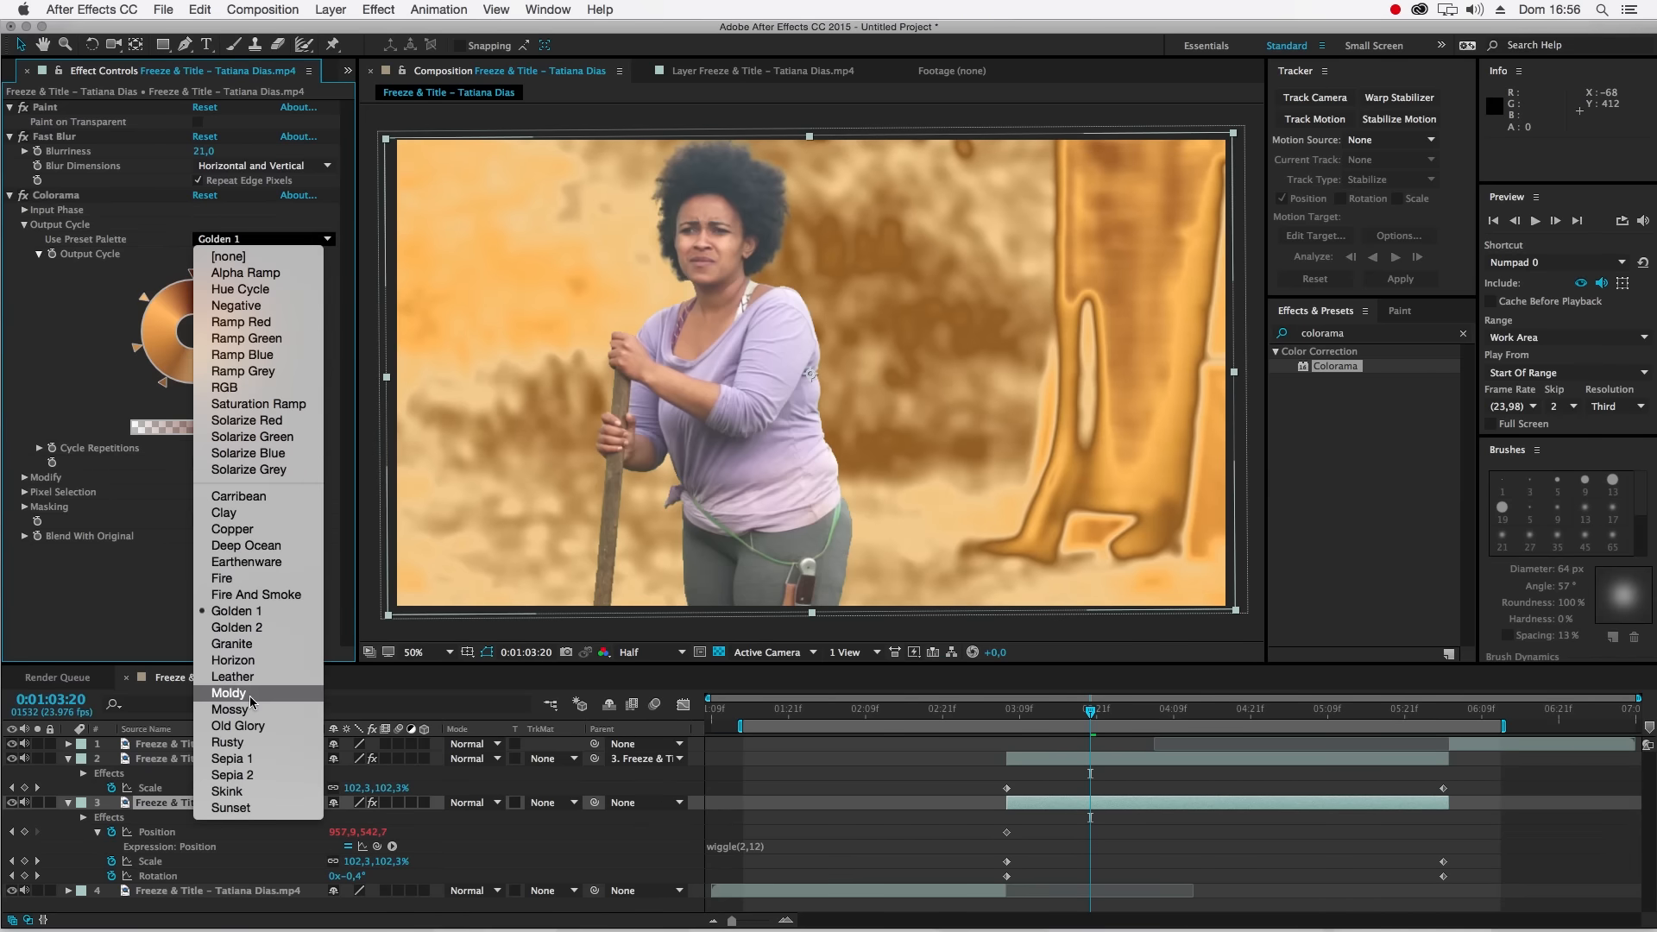
{"action": "left_click", "coordinate": [241, 758]}
- Compare the Fire And Smoke, Fire and Copper preset palettes in the background's Colorama effect
{"action": "left_click", "coordinate": [299, 241]}
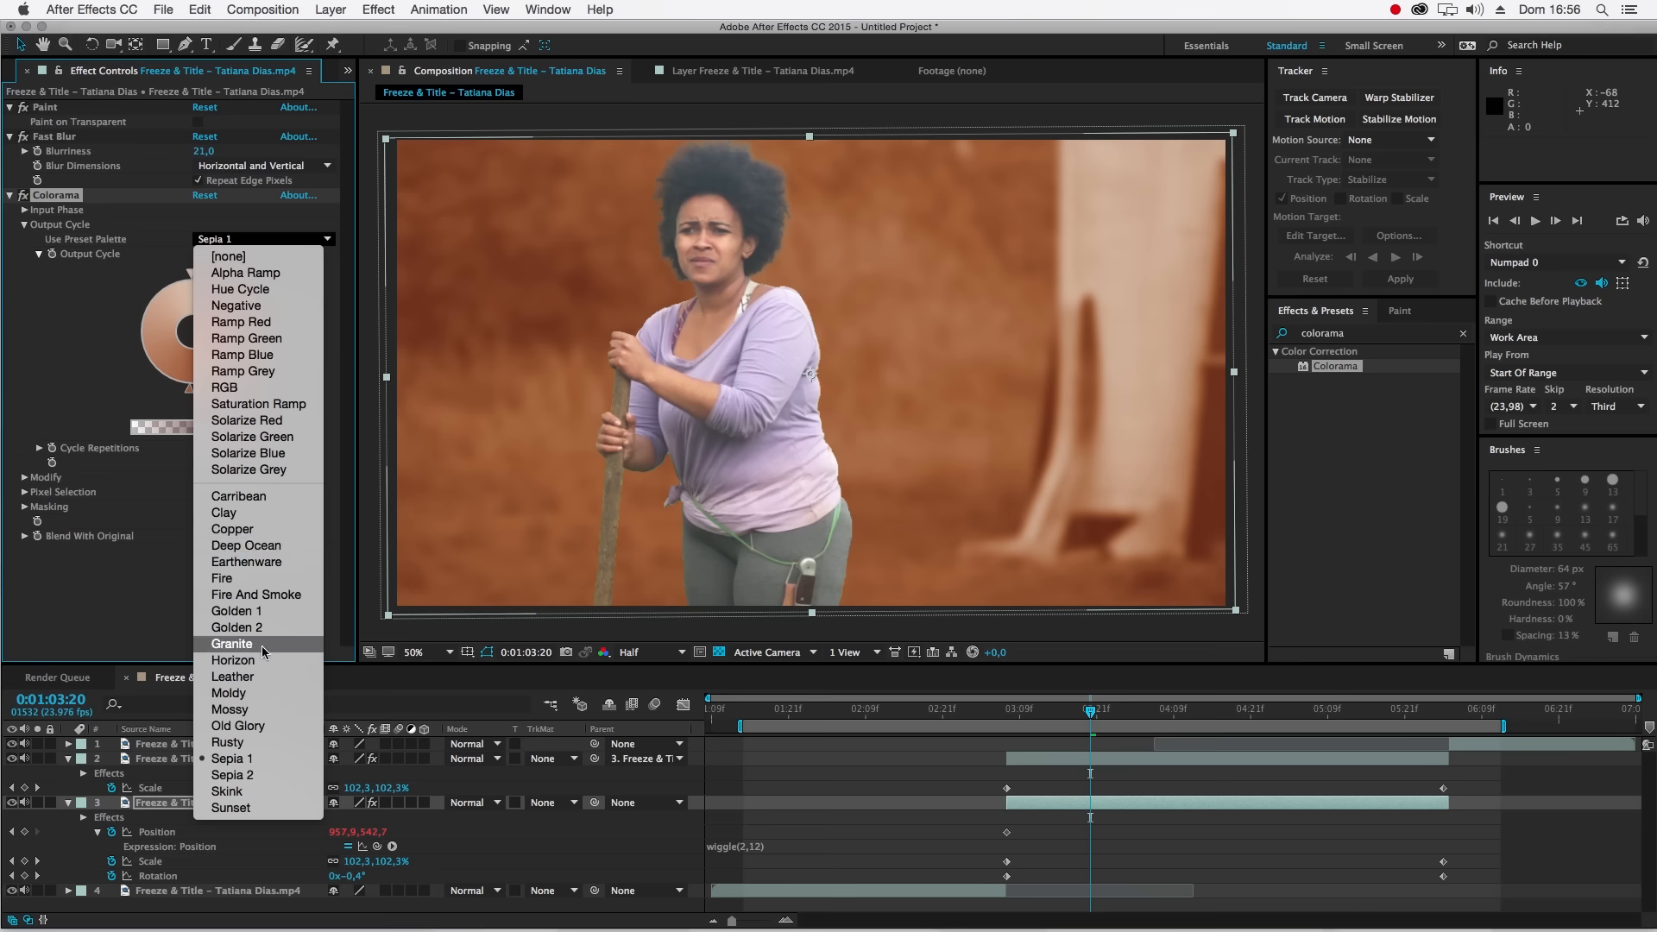
{"action": "left_click", "coordinate": [257, 594]}
{"action": "left_click", "coordinate": [259, 239]}
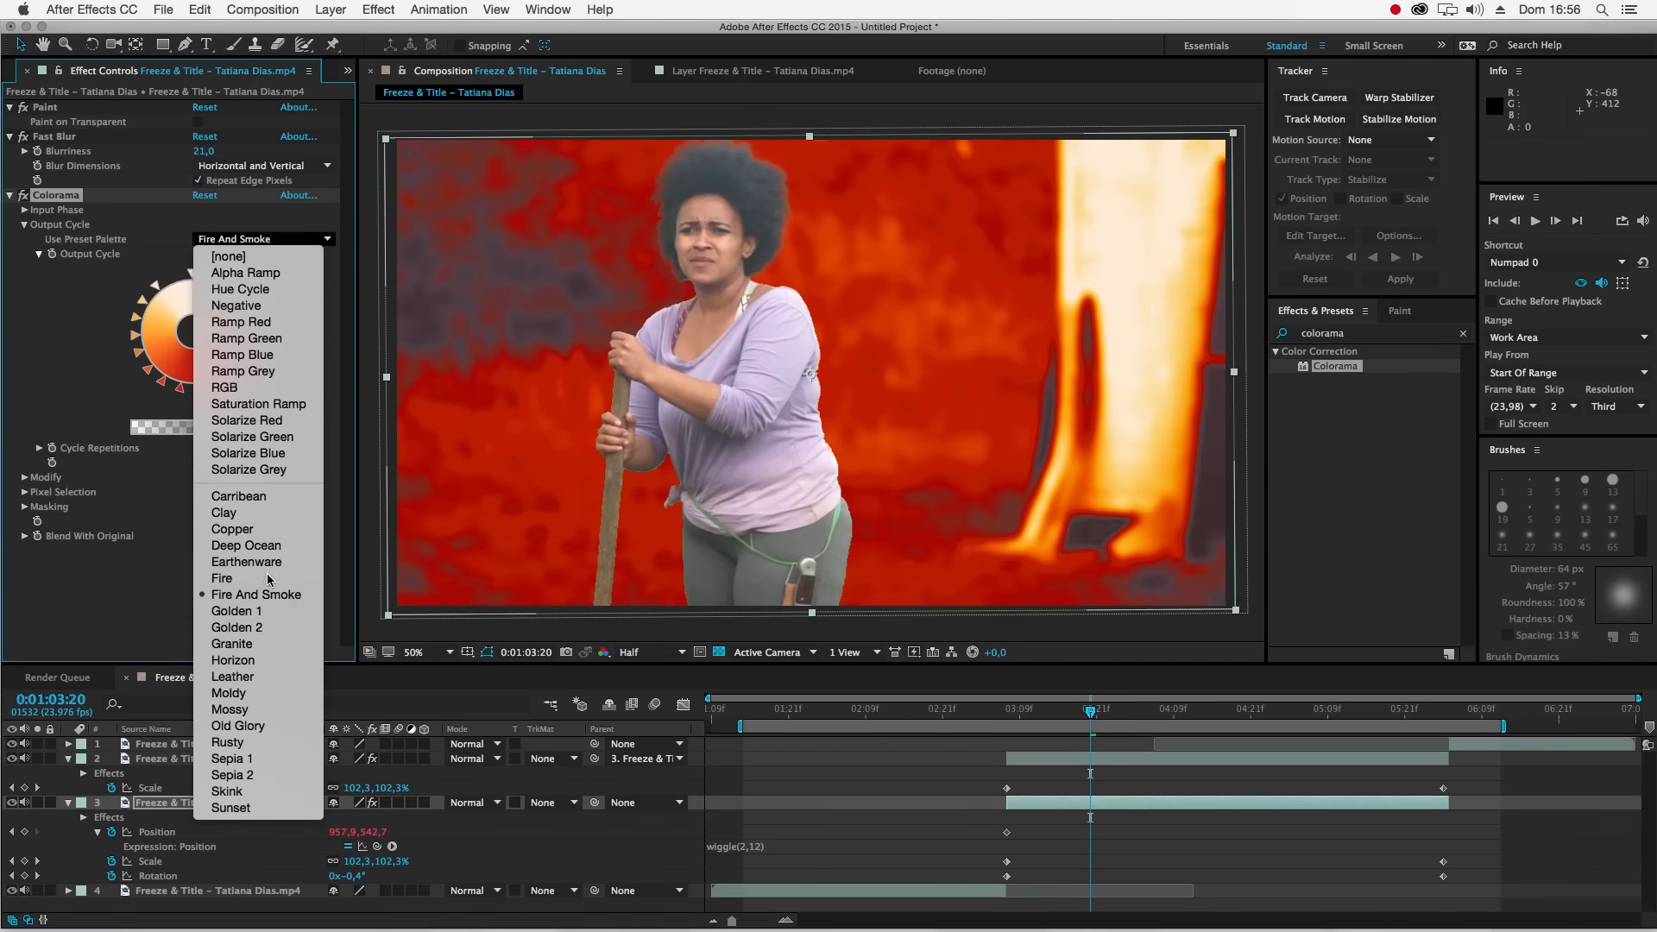
{"action": "left_click", "coordinate": [266, 577]}
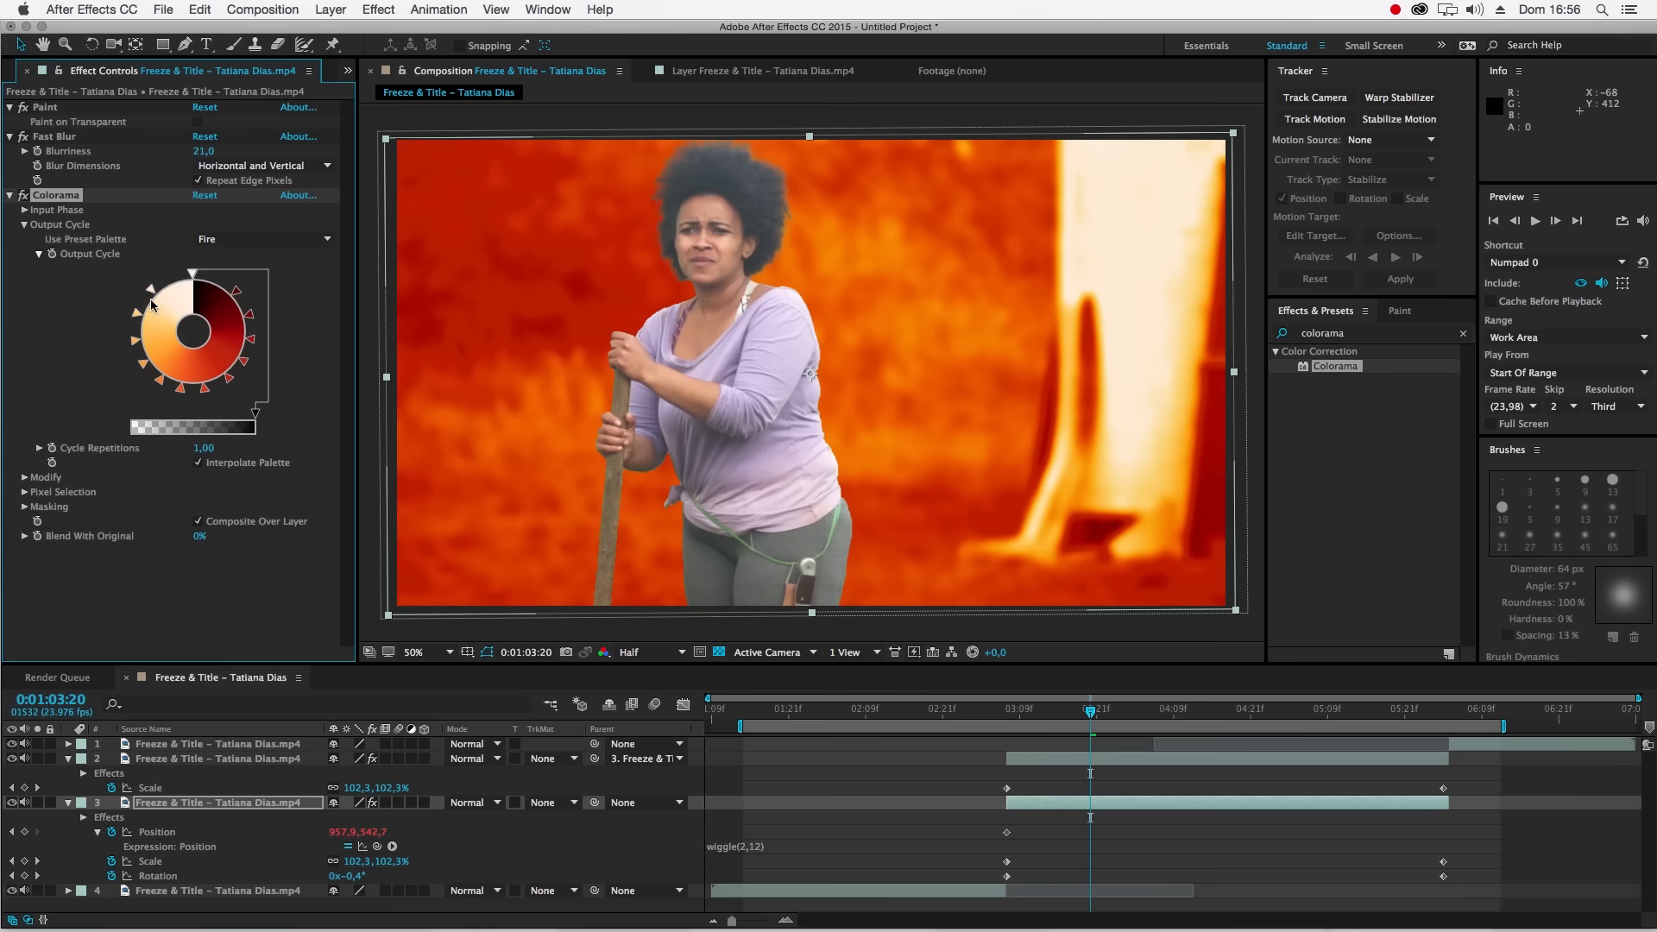
{"action": "left_click", "coordinate": [258, 239]}
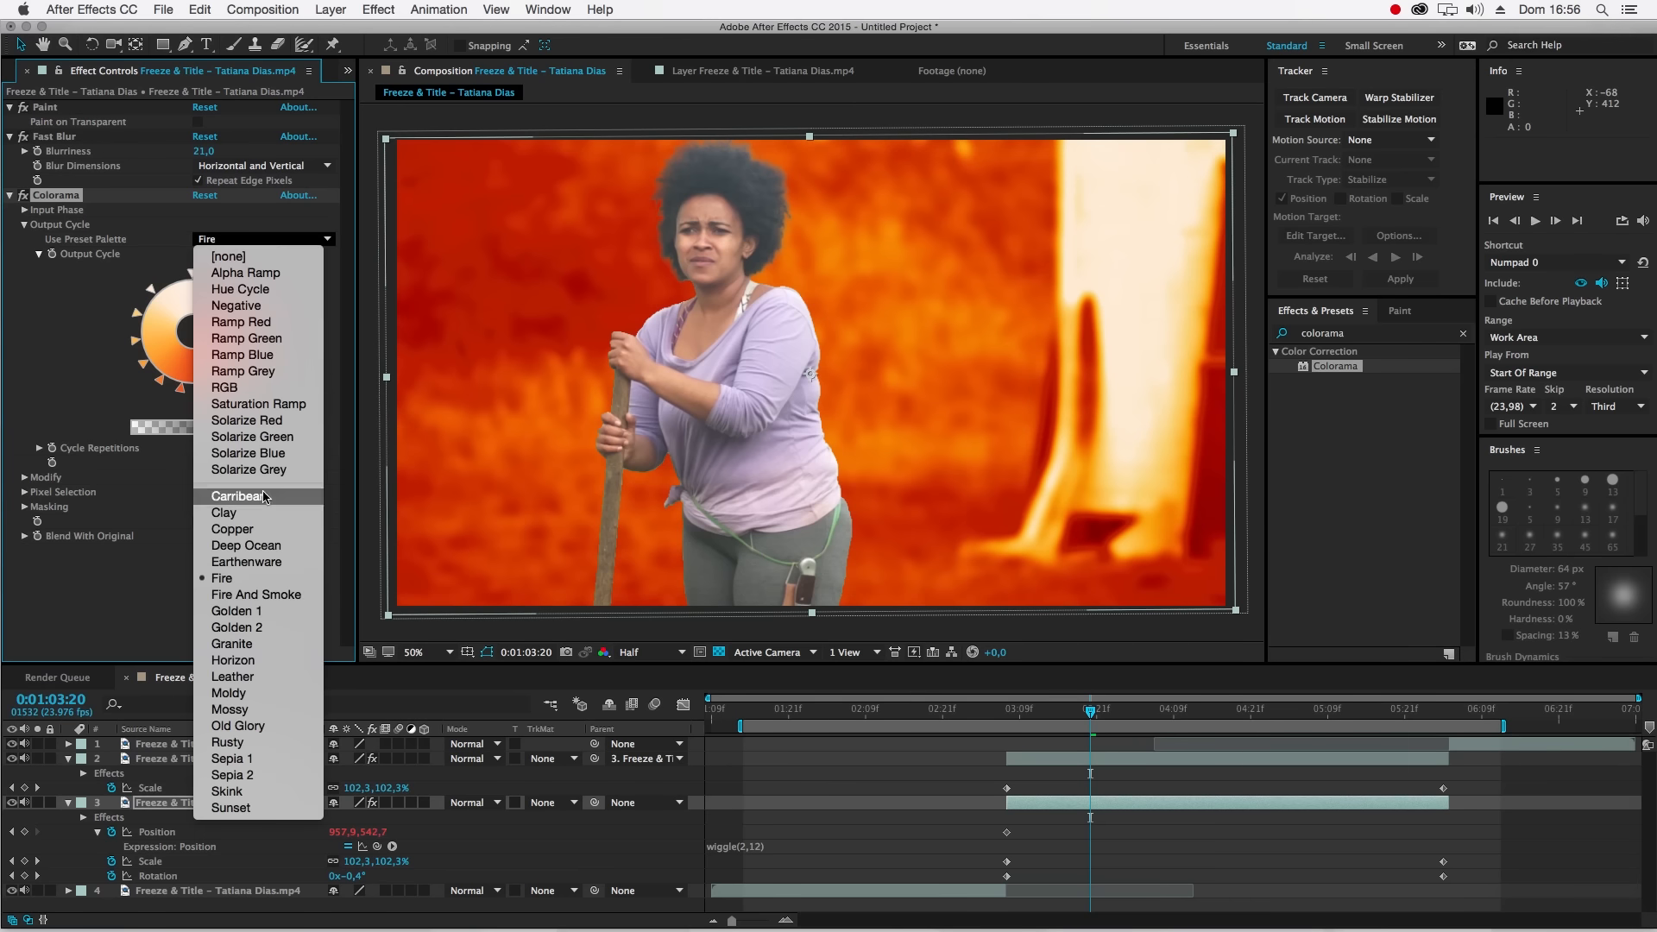
{"action": "left_click", "coordinate": [259, 529]}
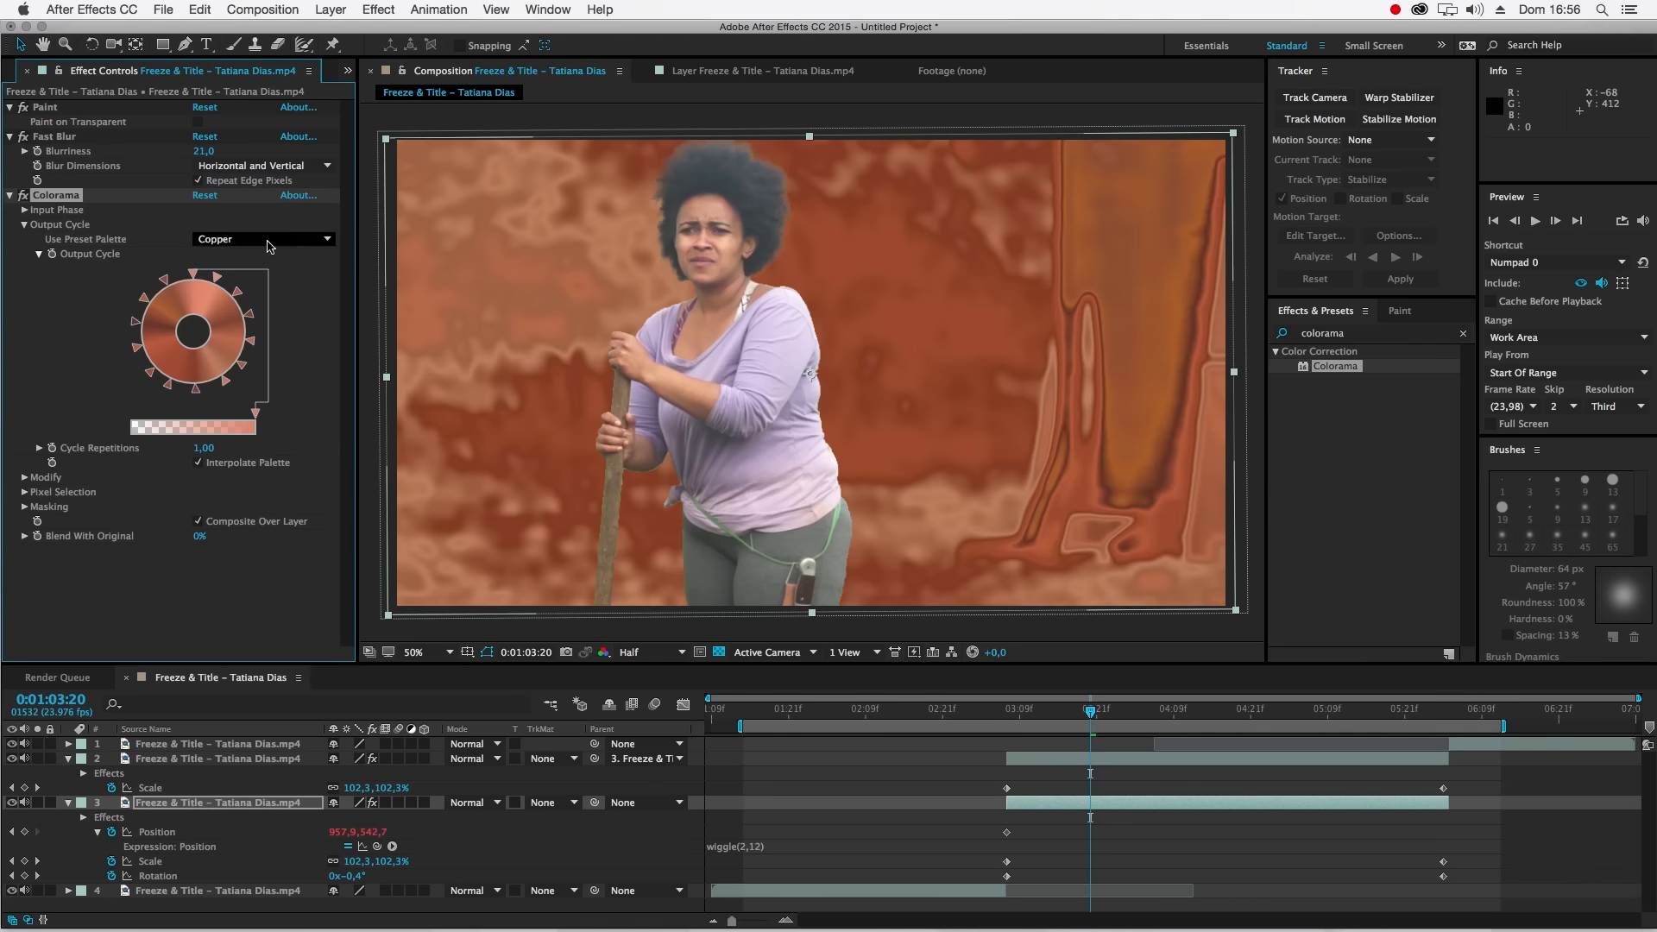
- Set Colorama's preset palette to Sepia 1 and select the color marker at the start of the Output Cycle wheel
{"action": "left_click", "coordinate": [271, 241]}
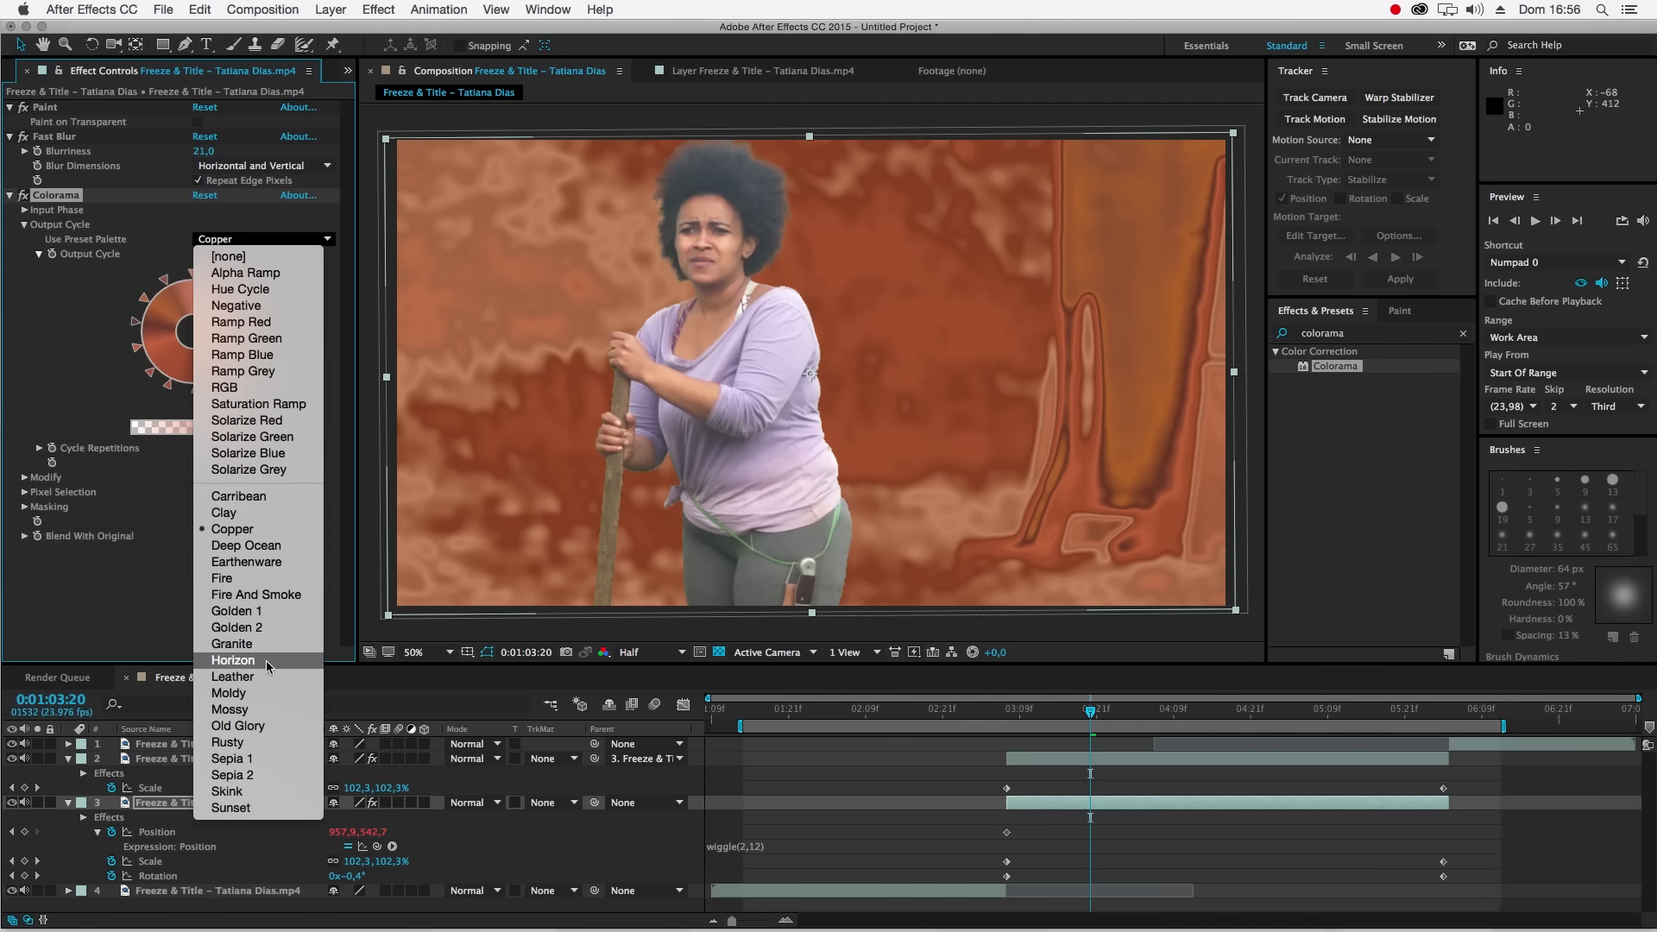
{"action": "left_click", "coordinate": [256, 761]}
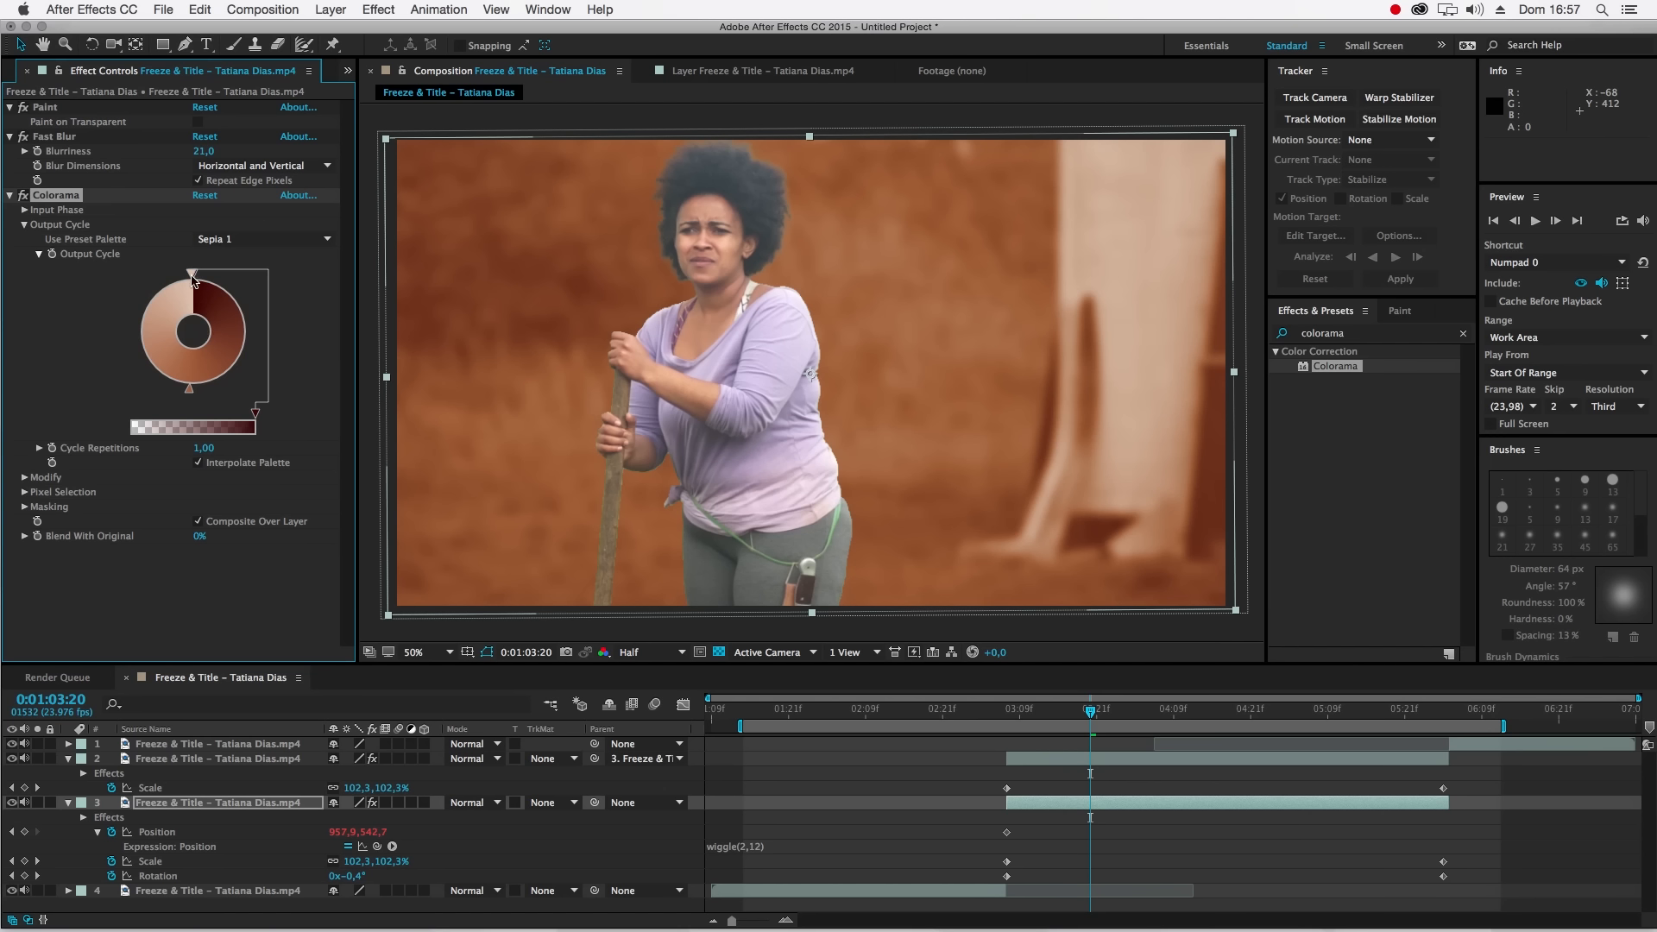
{"action": "left_click_drag", "start_coordinate": [186, 279], "coordinate": [192, 277]}
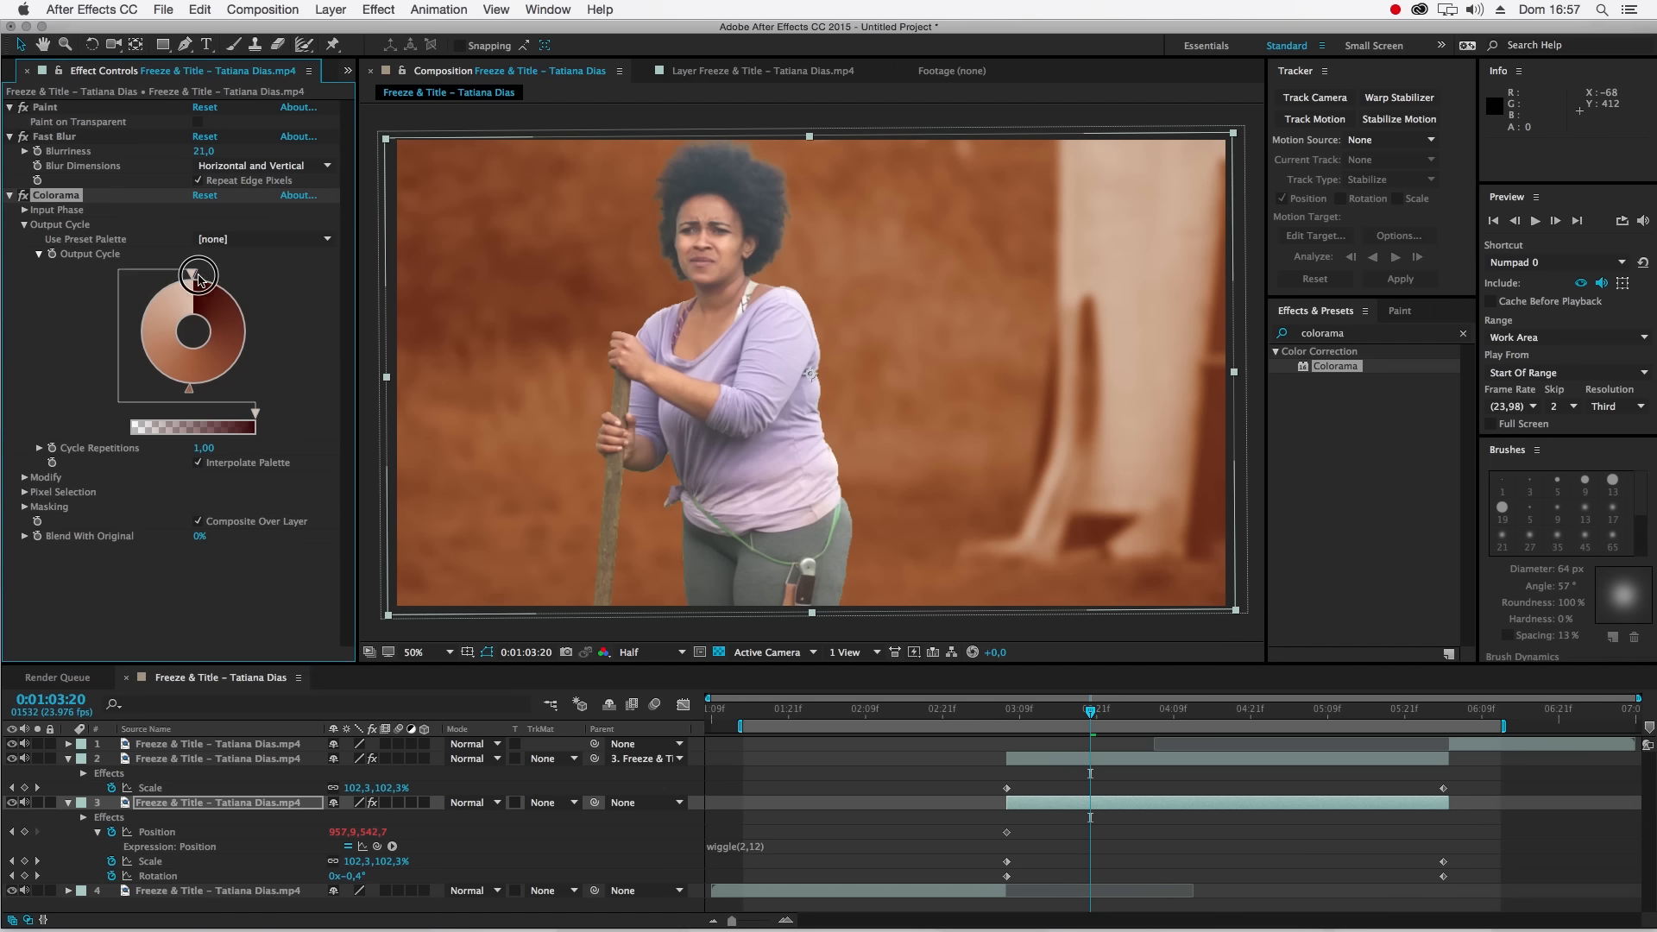
{"action": "left_click", "coordinate": [192, 390]}
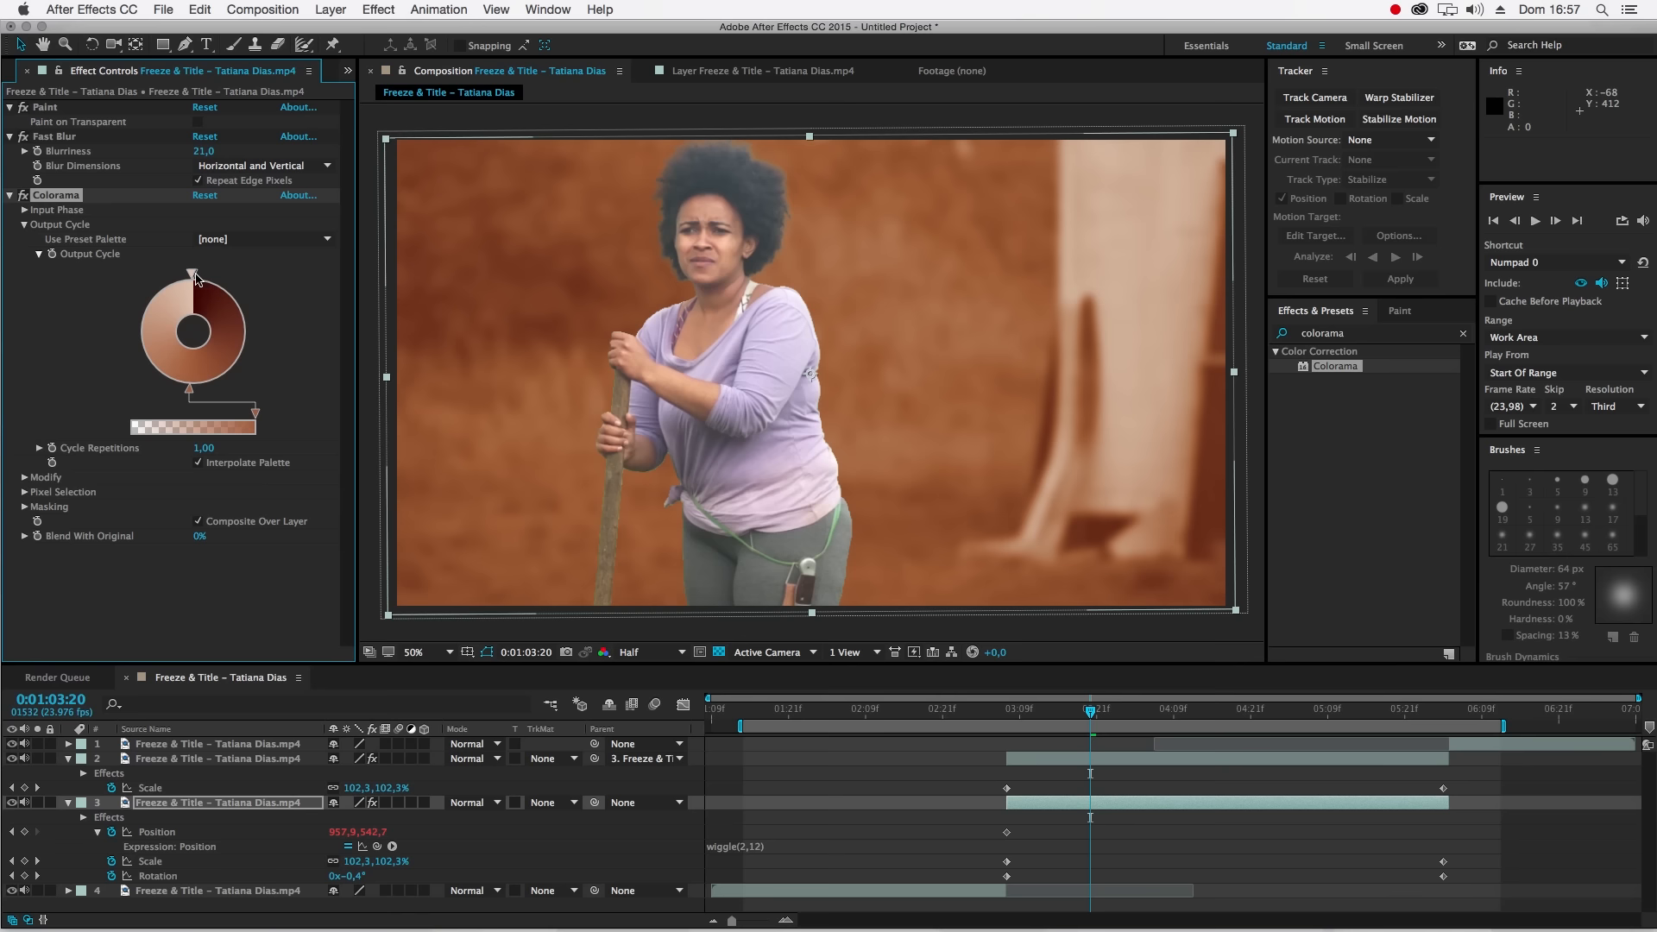
{"action": "left_click", "coordinate": [195, 278]}
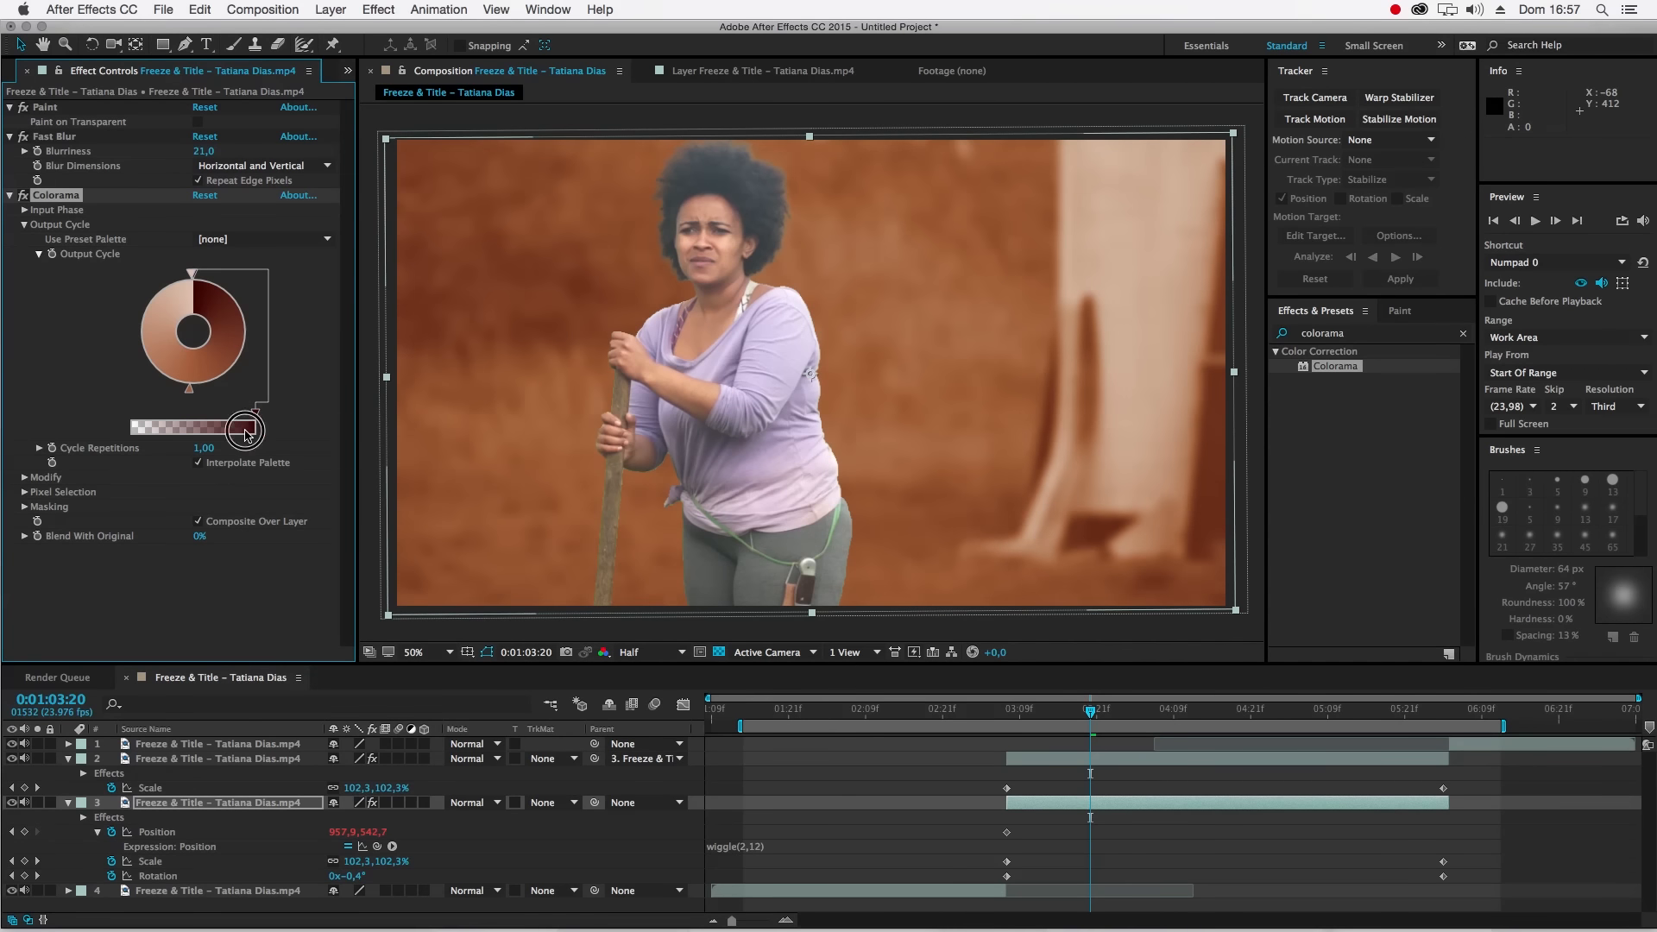
- Recolor the Colorama Output Cycle on the background, making the dark start marker black and the light end marker white
{"action": "double_click", "coordinate": [197, 280]}
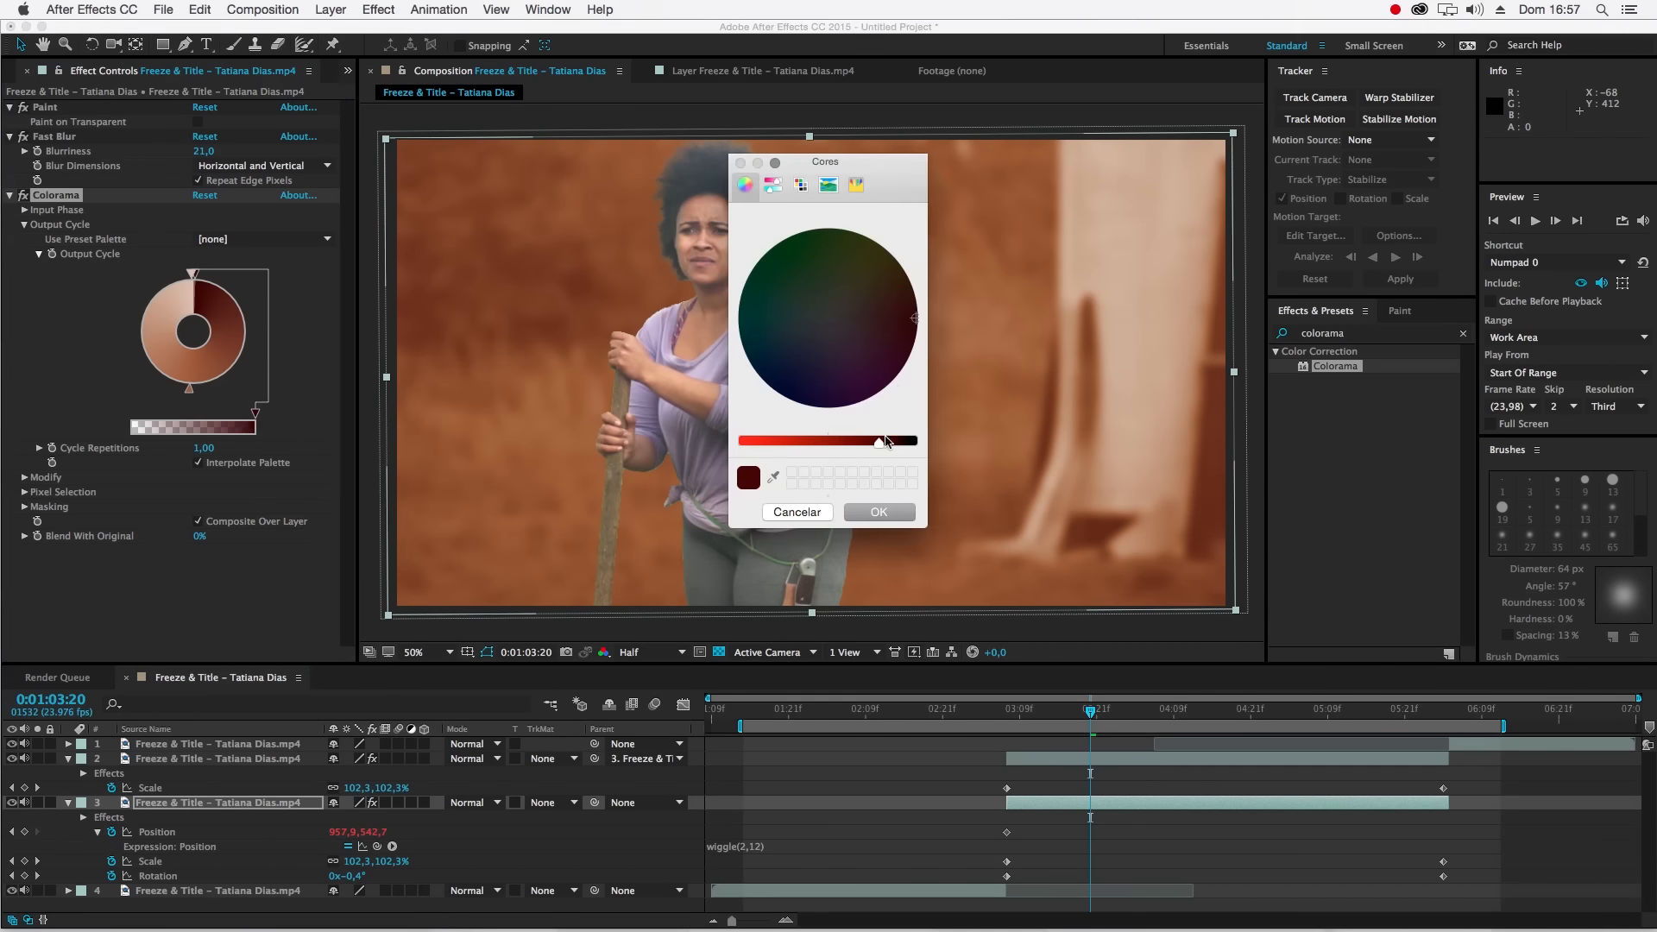
{"action": "left_click_drag", "start_coordinate": [887, 442], "coordinate": [970, 448]}
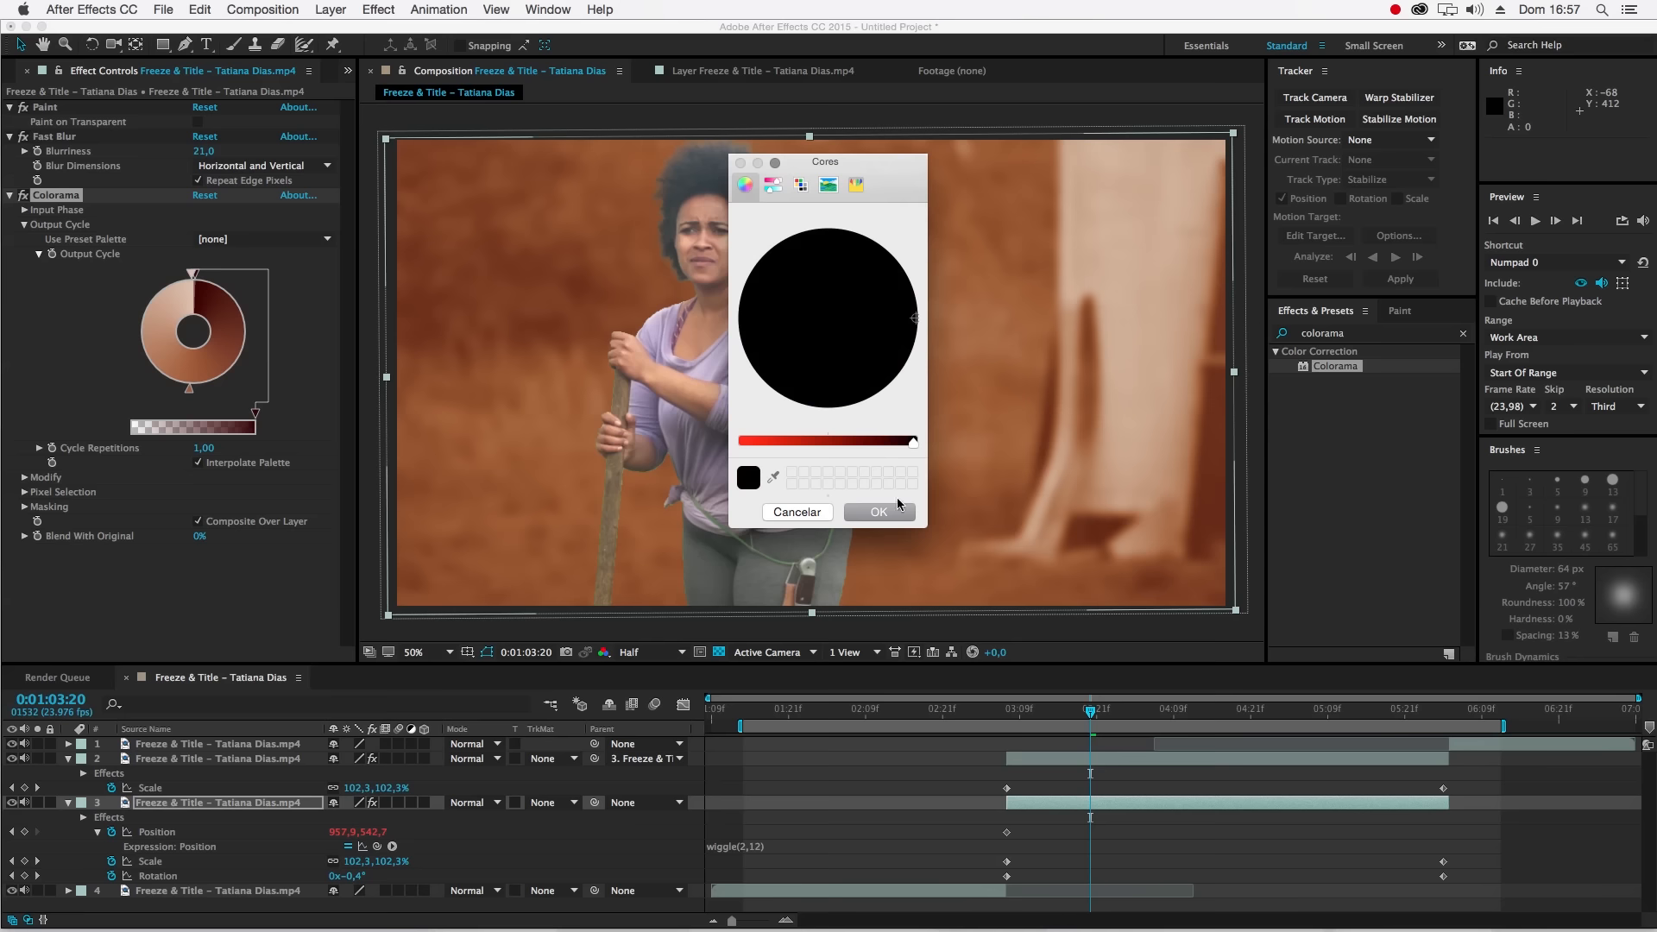
{"action": "left_click", "coordinate": [896, 511]}
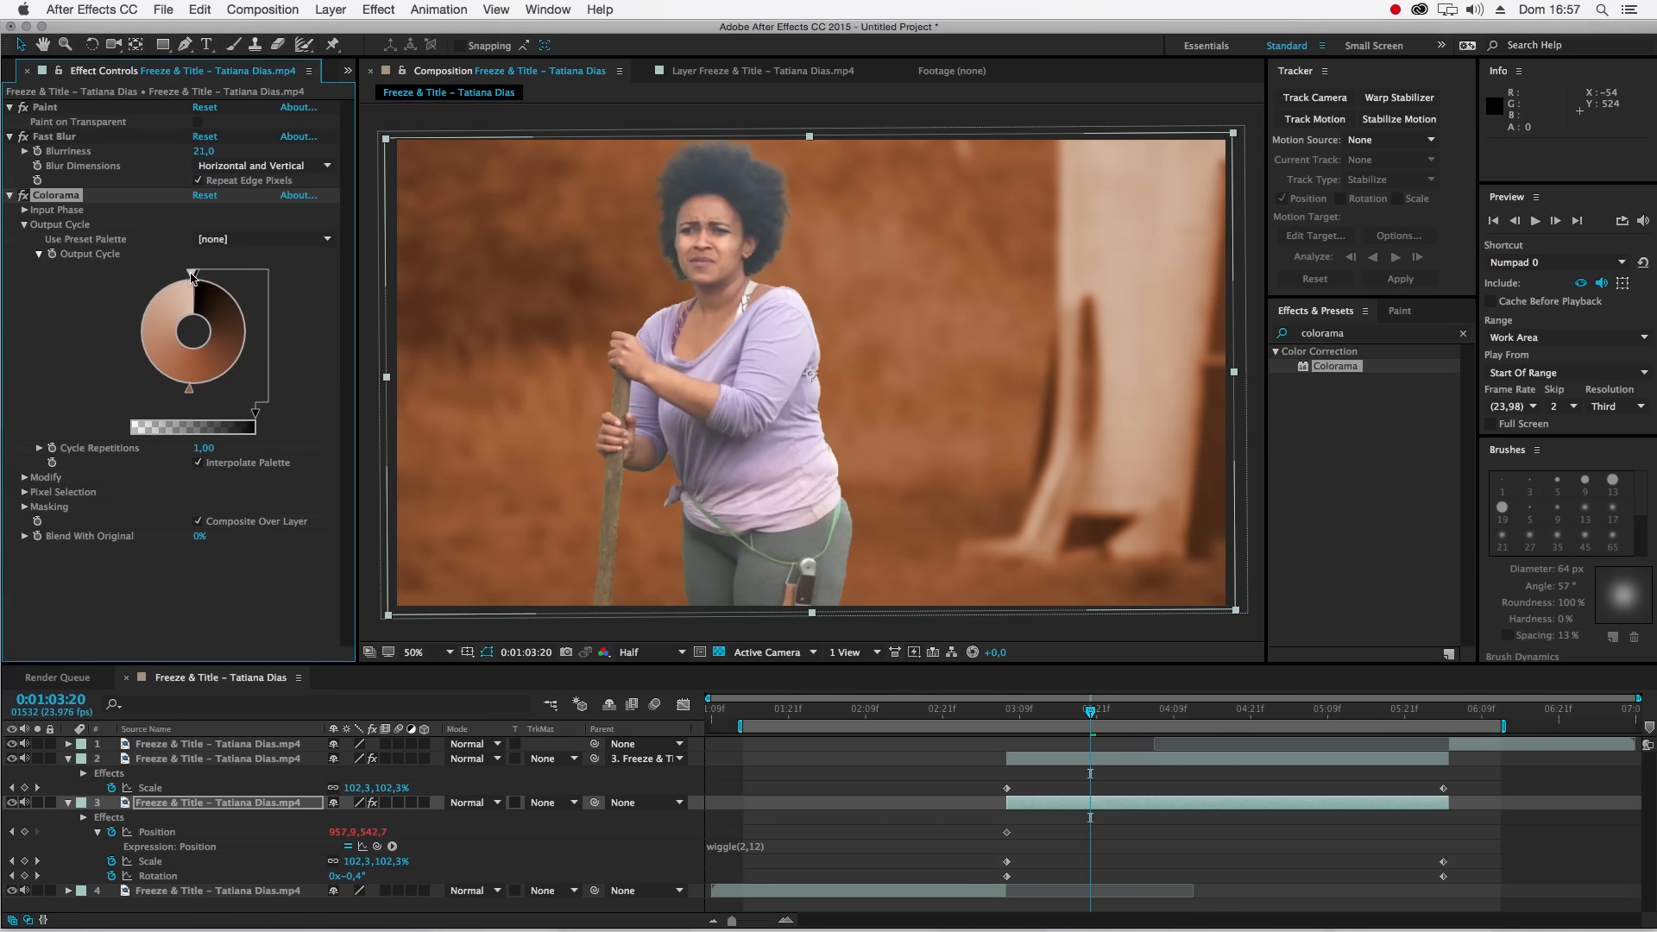
{"action": "double_click", "coordinate": [192, 276]}
{"action": "left_click_drag", "start_coordinate": [834, 317], "coordinate": [830, 320]}
{"action": "left_click_drag", "start_coordinate": [784, 432], "coordinate": [740, 436]}
{"action": "left_click", "coordinate": [878, 507]}
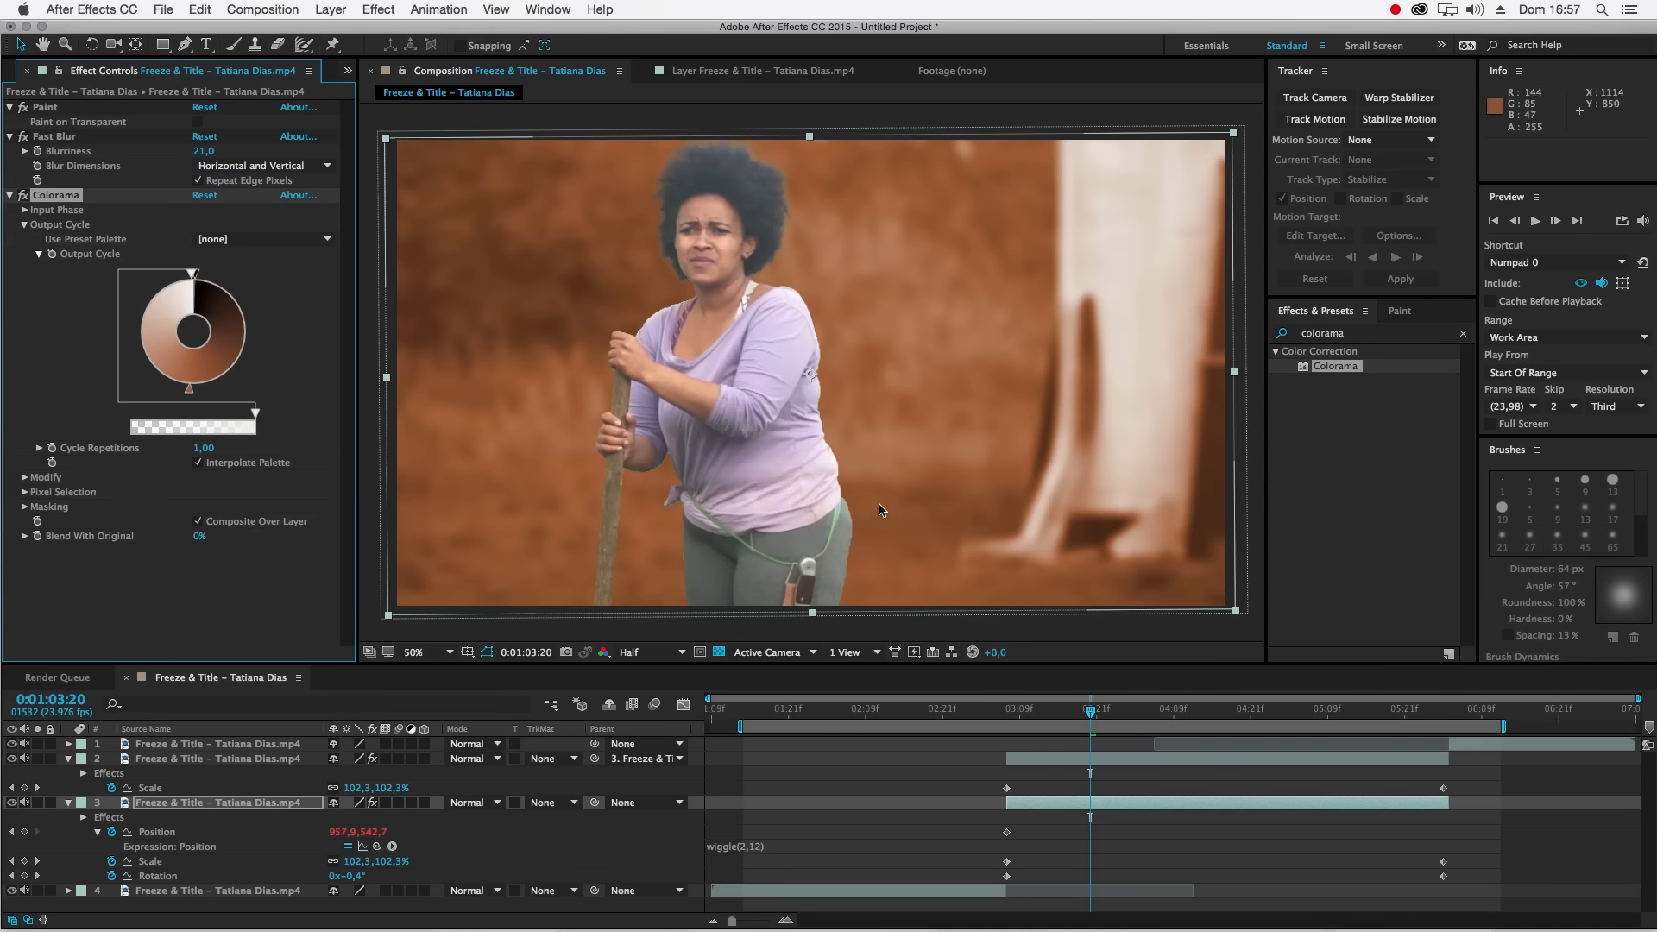
- Change the midtone marker of Colorama's Output Cycle from orange-brown to a lighter, desaturated beige
{"action": "double_click", "coordinate": [191, 394]}
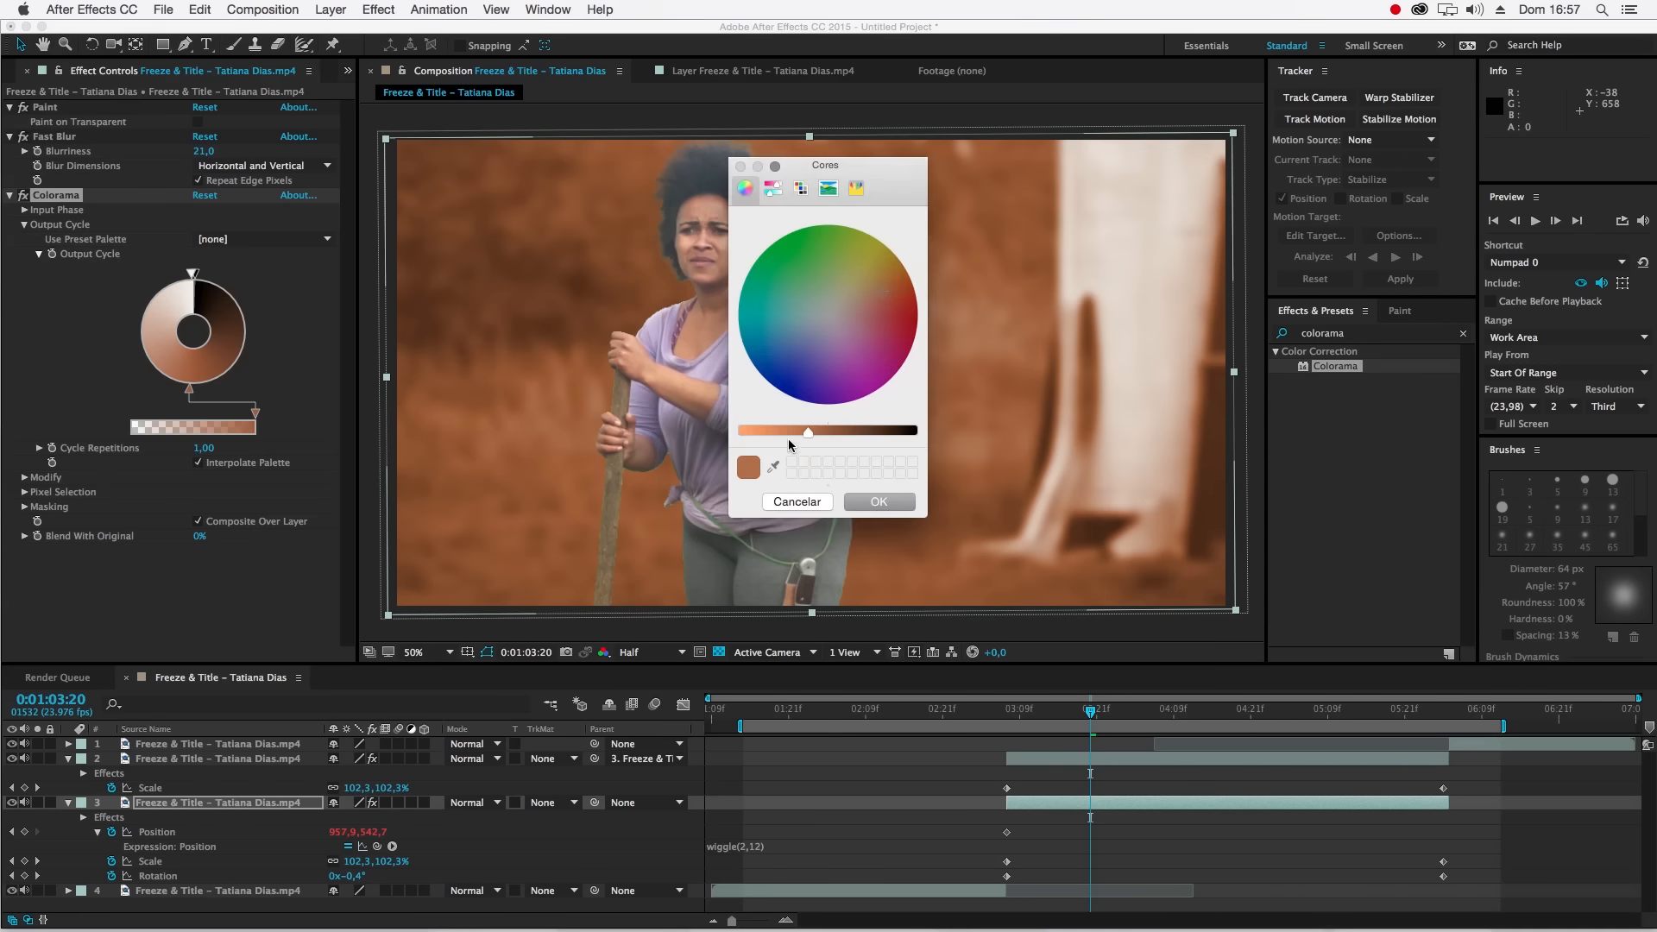
{"action": "left_click_drag", "start_coordinate": [818, 438], "coordinate": [839, 435]}
{"action": "left_click_drag", "start_coordinate": [887, 292], "coordinate": [855, 294]}
{"action": "left_click", "coordinate": [879, 501]}
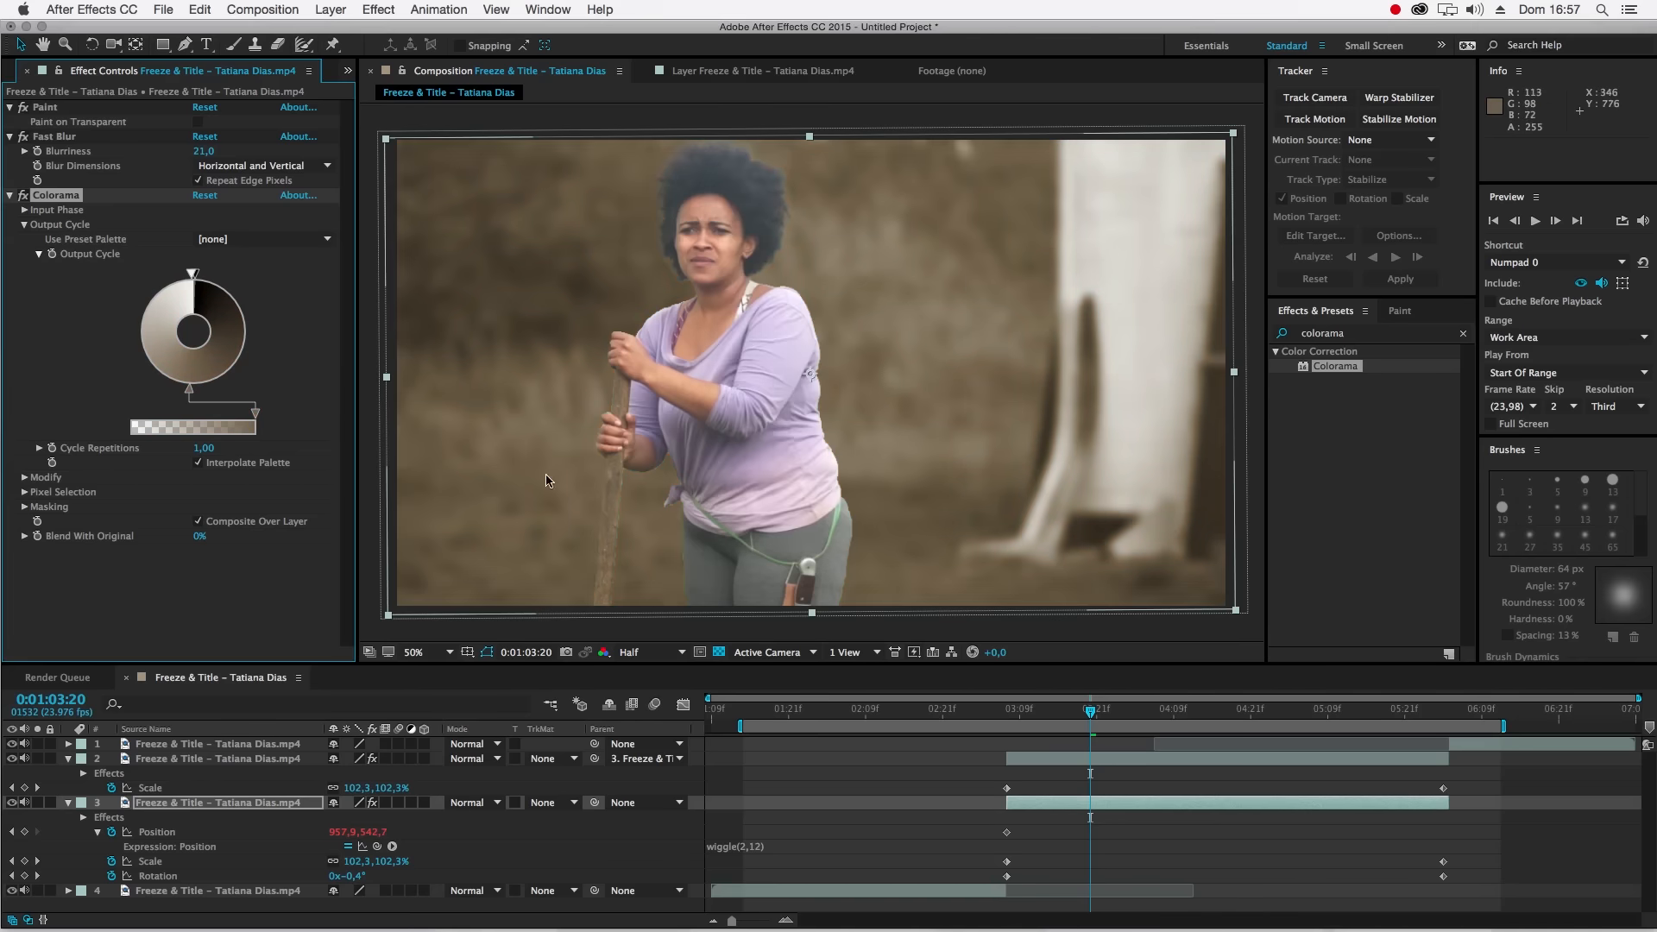
{"action": "double_click", "coordinate": [190, 393]}
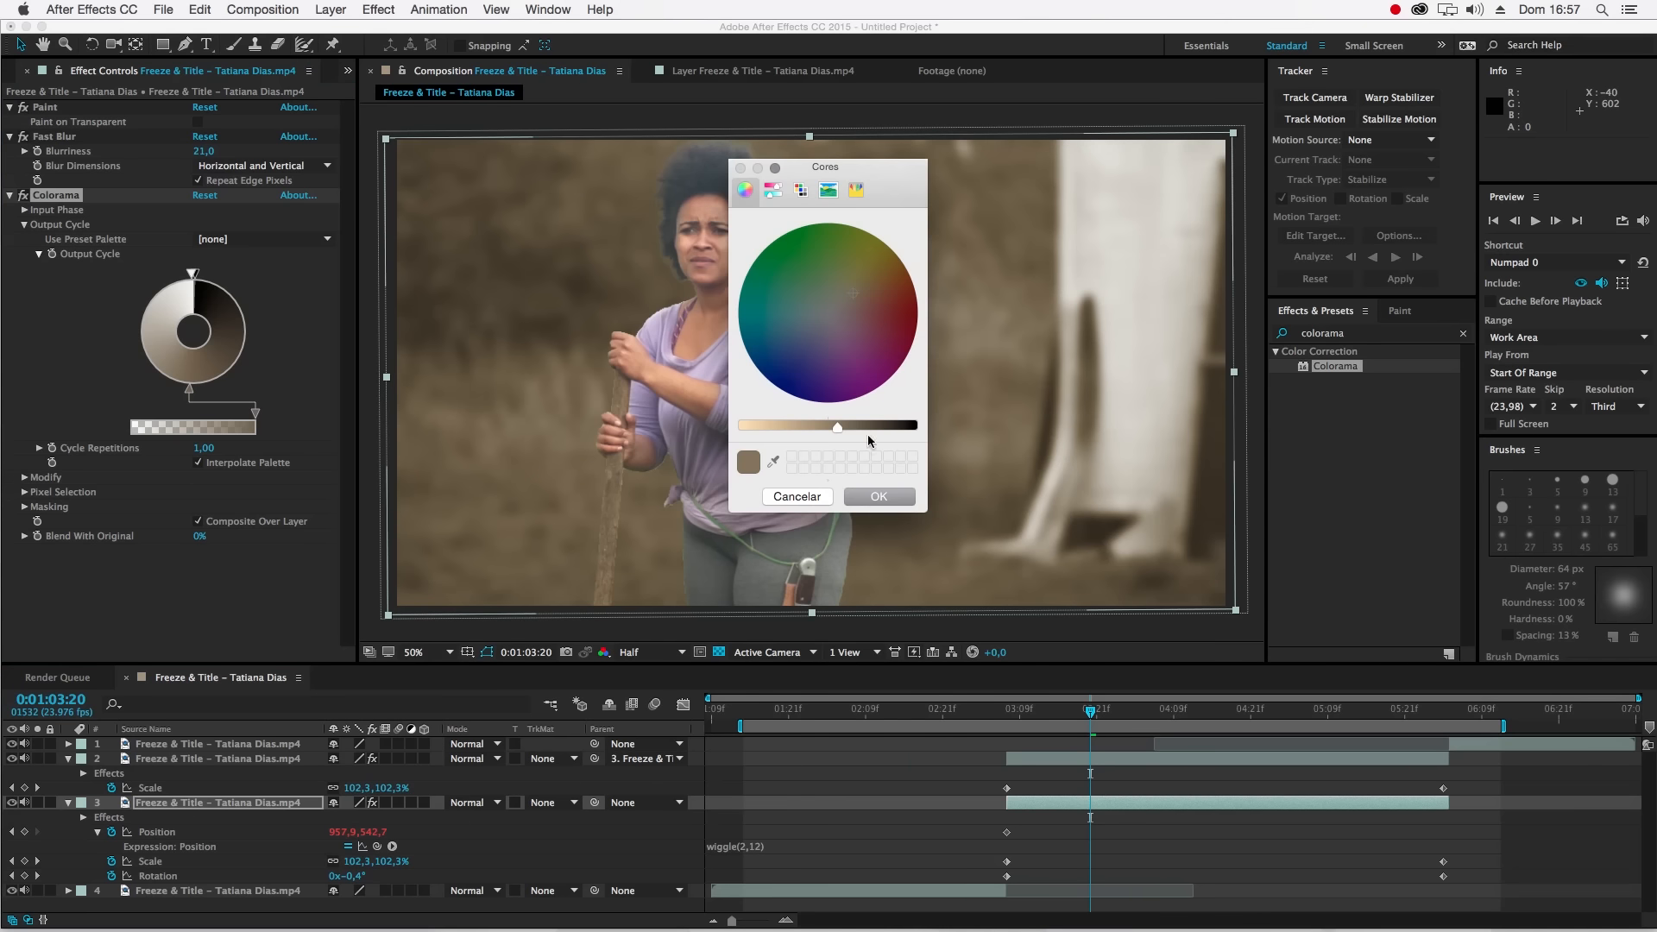
{"action": "left_click_drag", "start_coordinate": [837, 426], "coordinate": [807, 427]}
{"action": "left_click", "coordinate": [879, 496]}
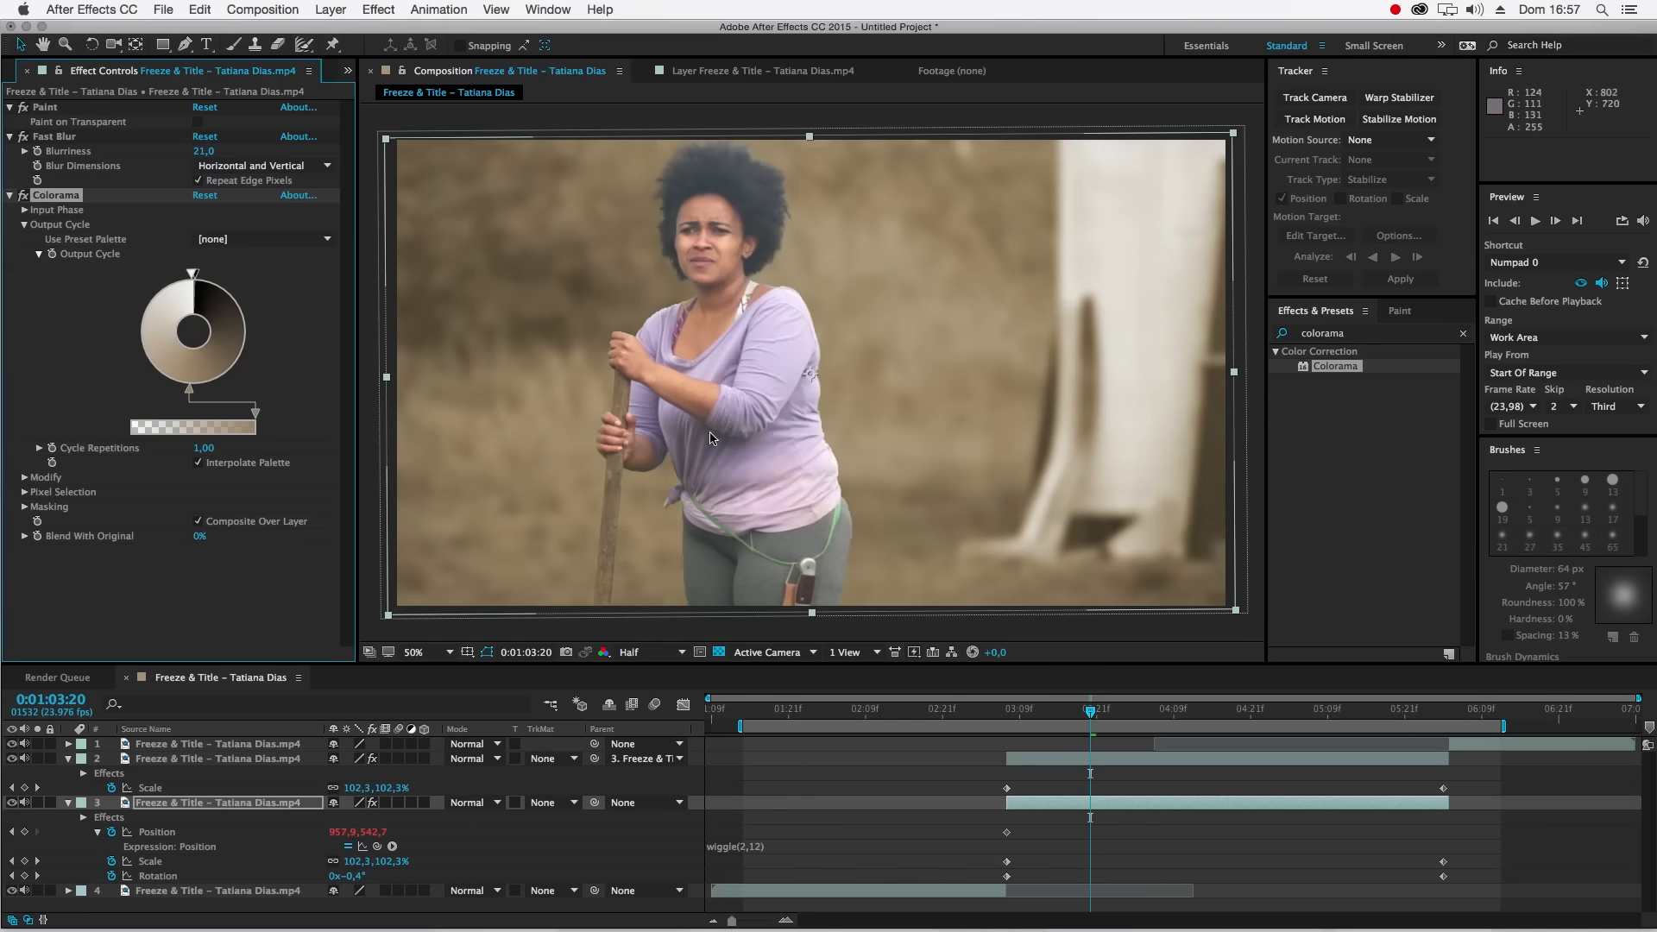
- Compare the background with Colorama off and on, and check the look at other frames of the freeze
{"action": "left_click", "coordinate": [24, 197]}
{"action": "left_click", "coordinate": [23, 197]}
{"action": "left_click", "coordinate": [23, 197]}
{"action": "left_click", "coordinate": [23, 197]}
{"action": "left_click_drag", "start_coordinate": [1184, 723], "coordinate": [1318, 709]}
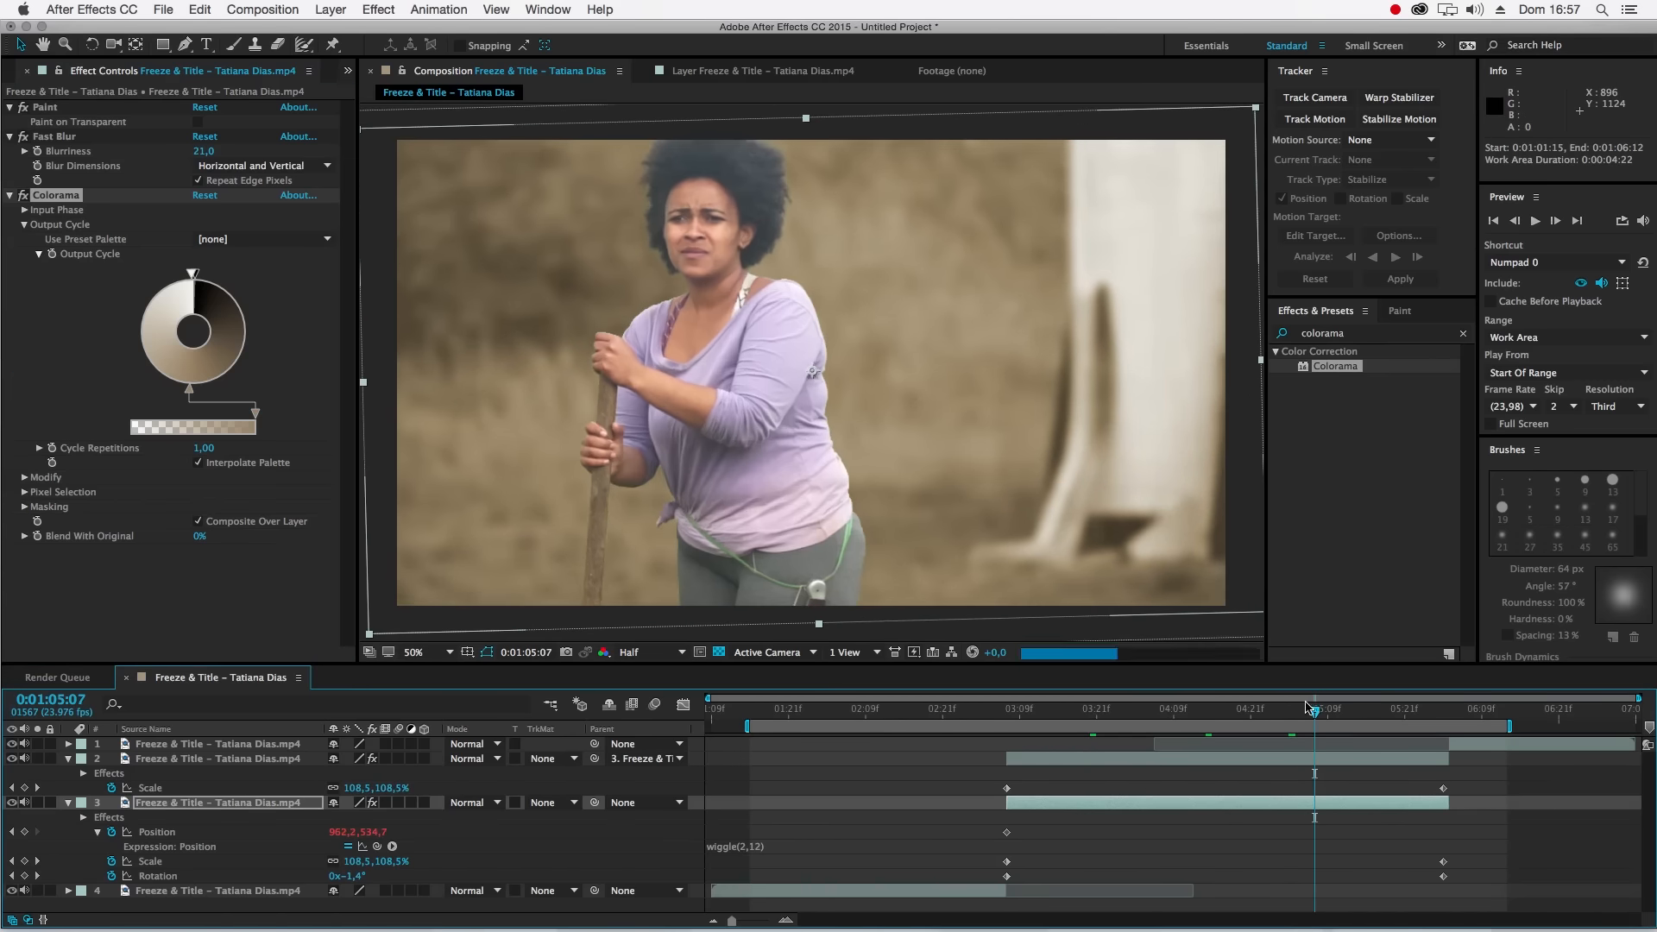
{"action": "left_click_drag", "start_coordinate": [1179, 713], "coordinate": [1162, 711]}
- Apply the Curves effect to the background layer after Colorama and pull the lower part of the curve down to deepen the shadows
{"action": "left_click", "coordinate": [1344, 330]}
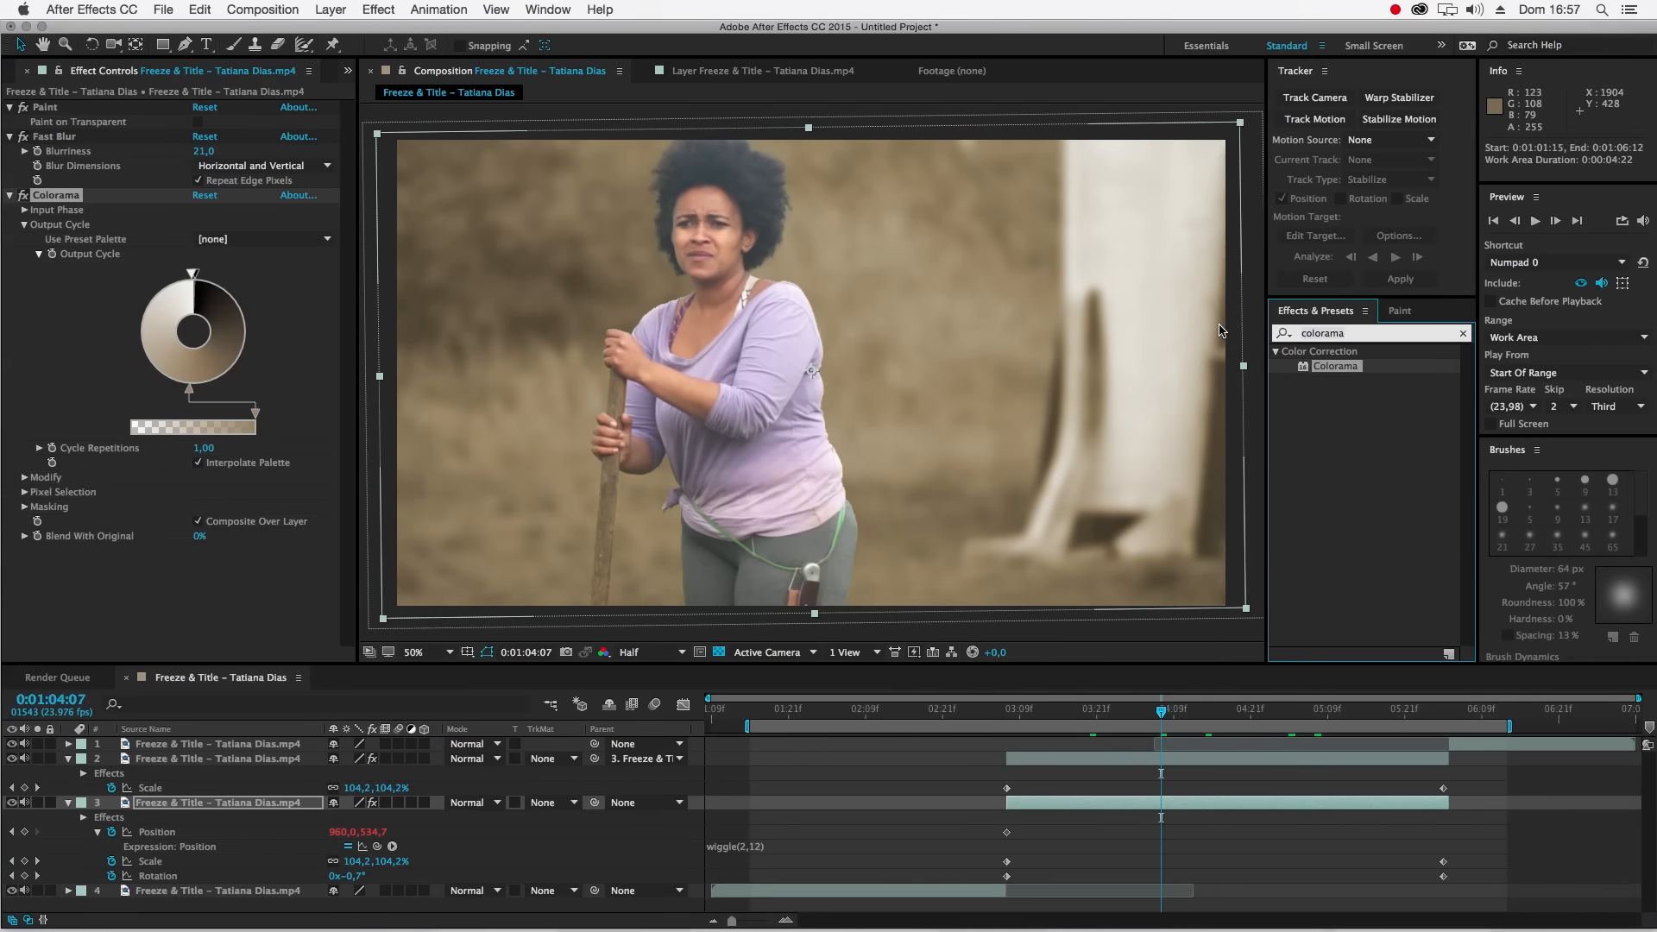
{"action": "type", "text": "curve"}
{"action": "left_click_drag", "start_coordinate": [1329, 410], "coordinate": [635, 522]}
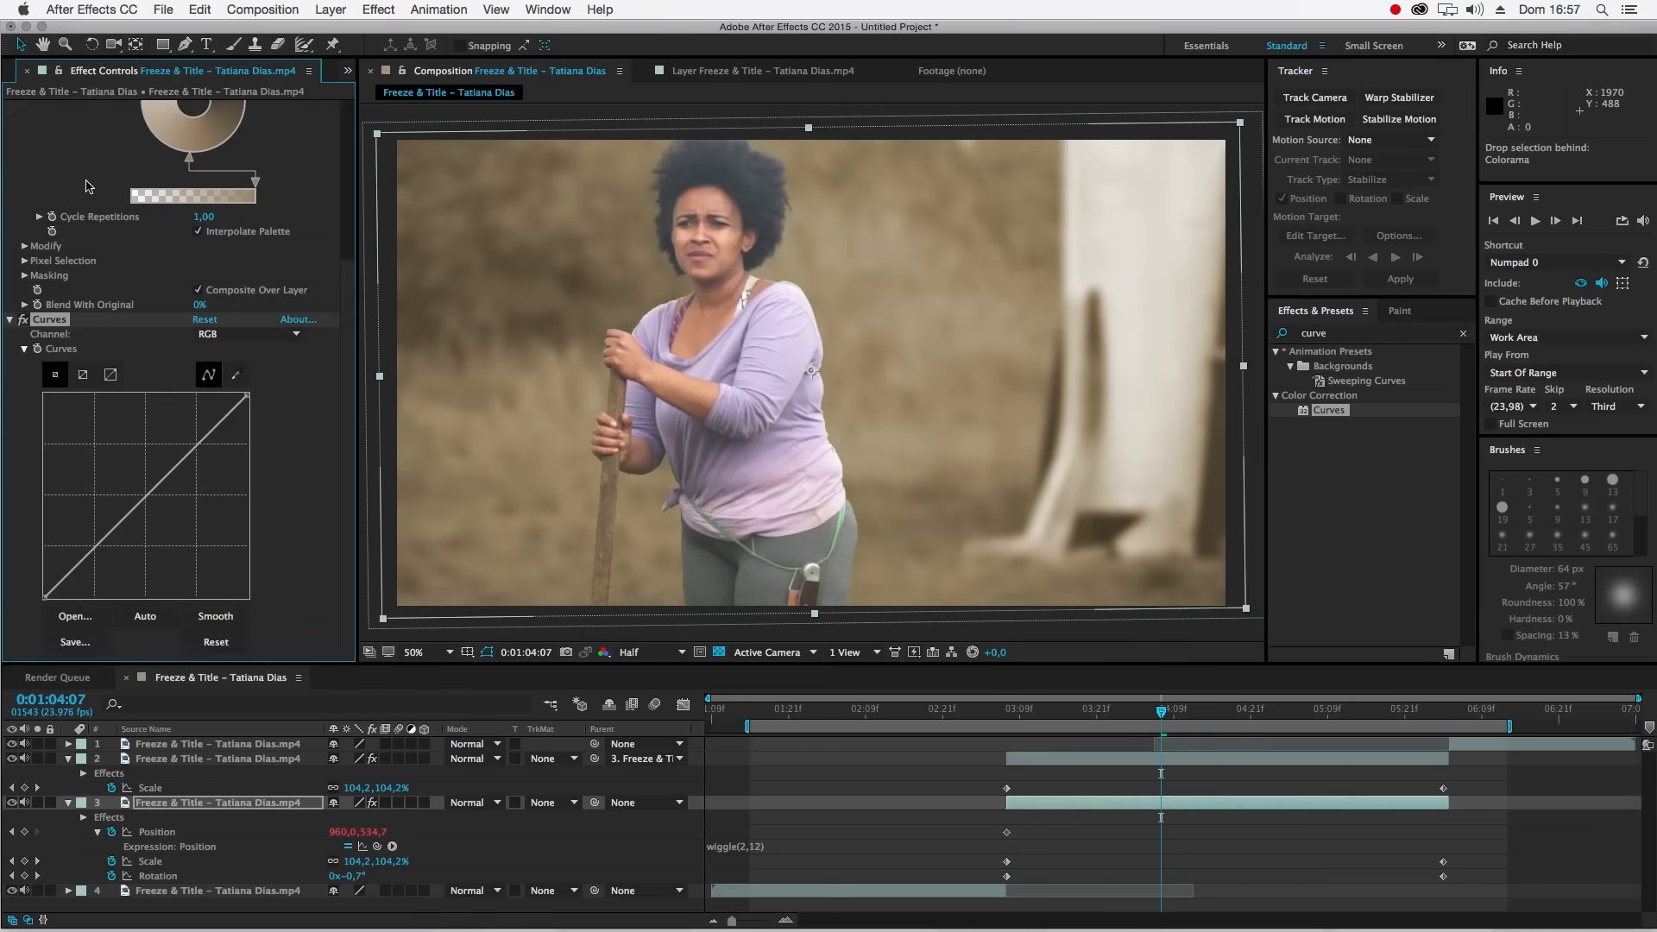
{"action": "scroll", "coordinate": [86, 186], "scroll_direction": "up", "scroll_amount": 5}
{"action": "left_click", "coordinate": [10, 196]}
{"action": "left_click_drag", "start_coordinate": [91, 440], "coordinate": [93, 448]}
{"action": "left_click_drag", "start_coordinate": [192, 352], "coordinate": [186, 349]}
- Set the preview resolution to Full and add a second Curves effect that darkens the background
{"action": "left_click", "coordinate": [639, 653]}
{"action": "left_click", "coordinate": [661, 695]}
{"action": "left_click_drag", "start_coordinate": [1329, 410], "coordinate": [223, 614]}
{"action": "left_click_drag", "start_coordinate": [104, 551], "coordinate": [104, 552]}
- Add an elliptical mask filling the background layer and set its Mask Feather to 147 pixels
{"action": "key", "text": "comma"}
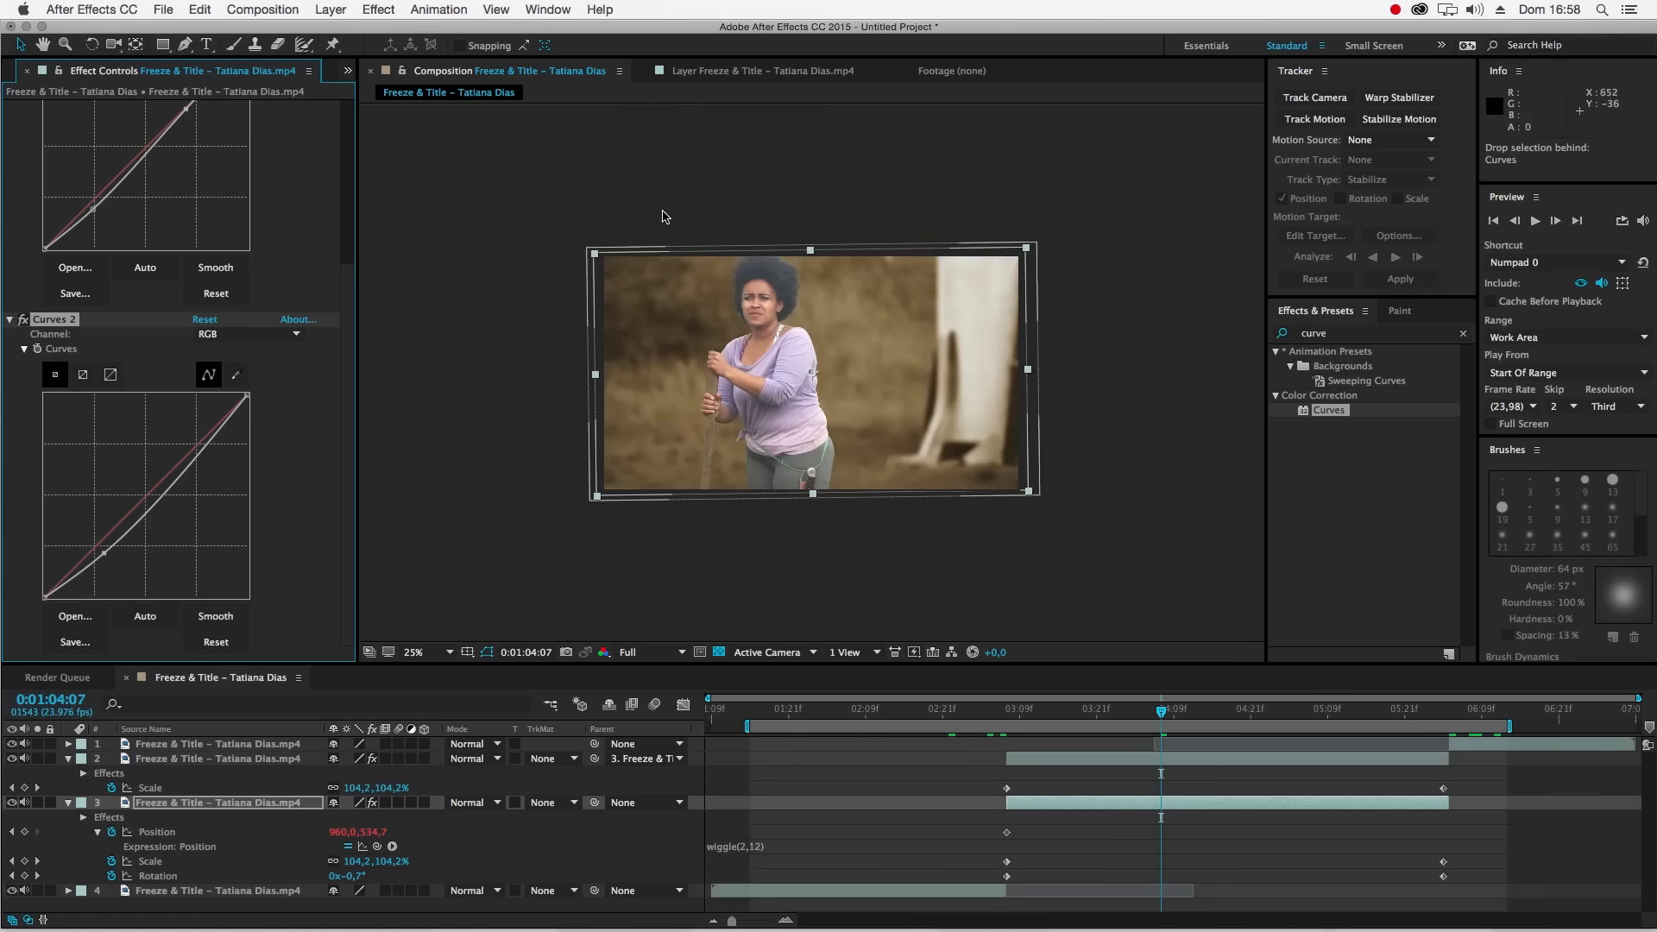
{"action": "left_click_drag", "start_coordinate": [162, 44], "coordinate": [211, 102]}
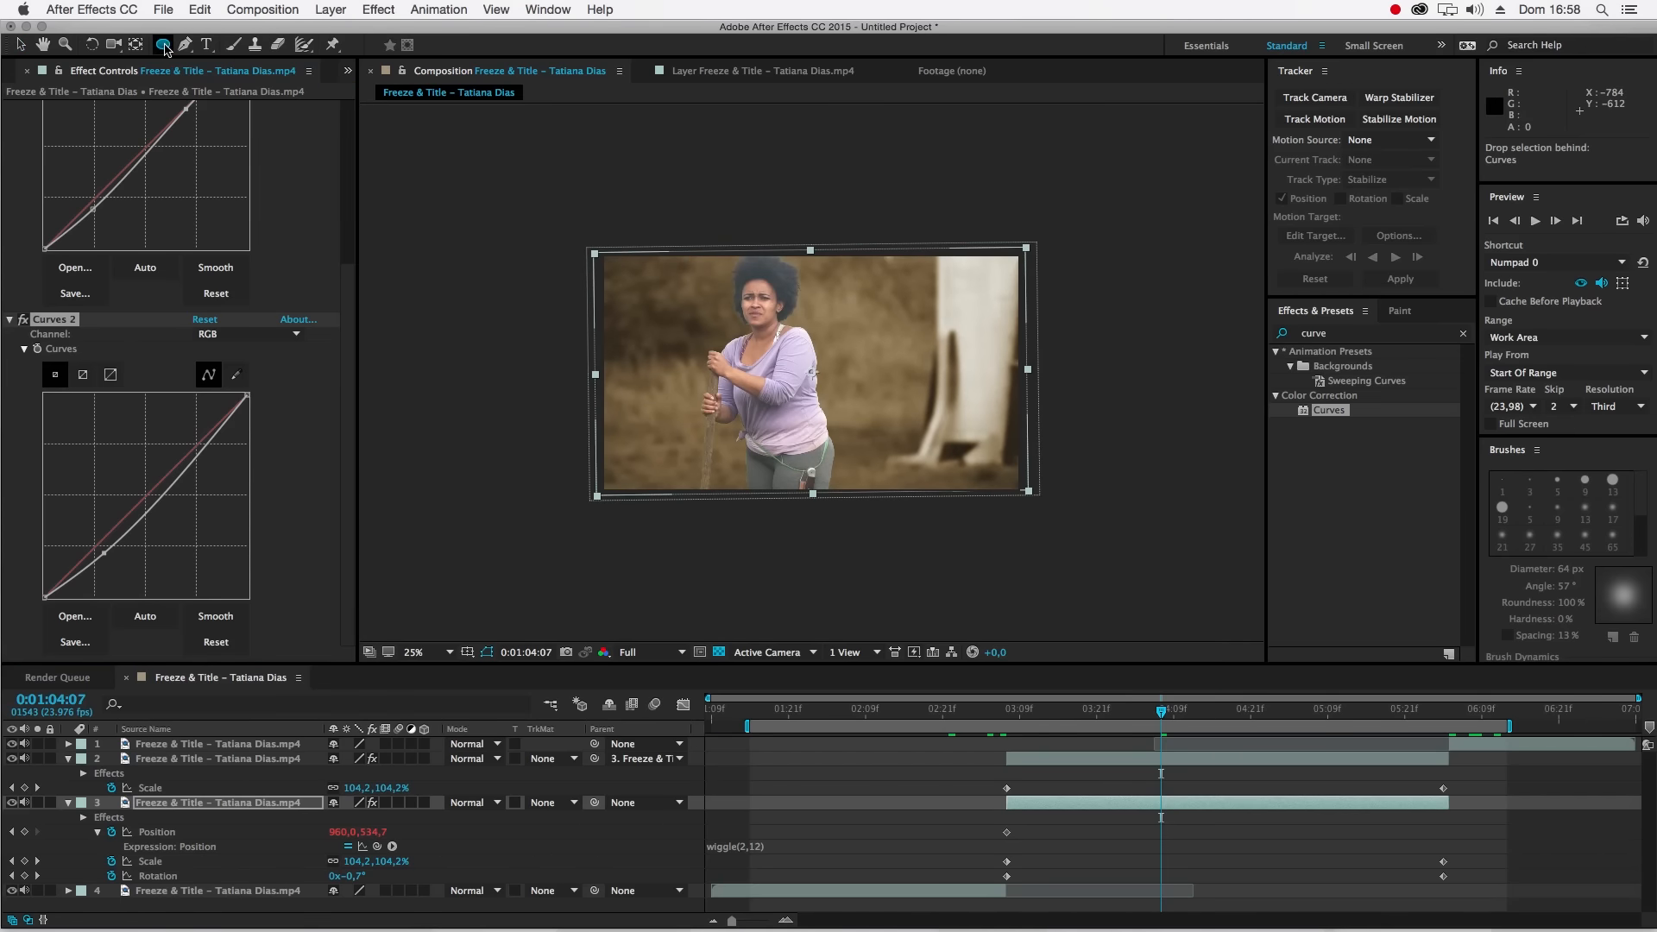
{"action": "double_click", "coordinate": [162, 45]}
{"action": "key", "text": "v"}
{"action": "key", "text": "period"}
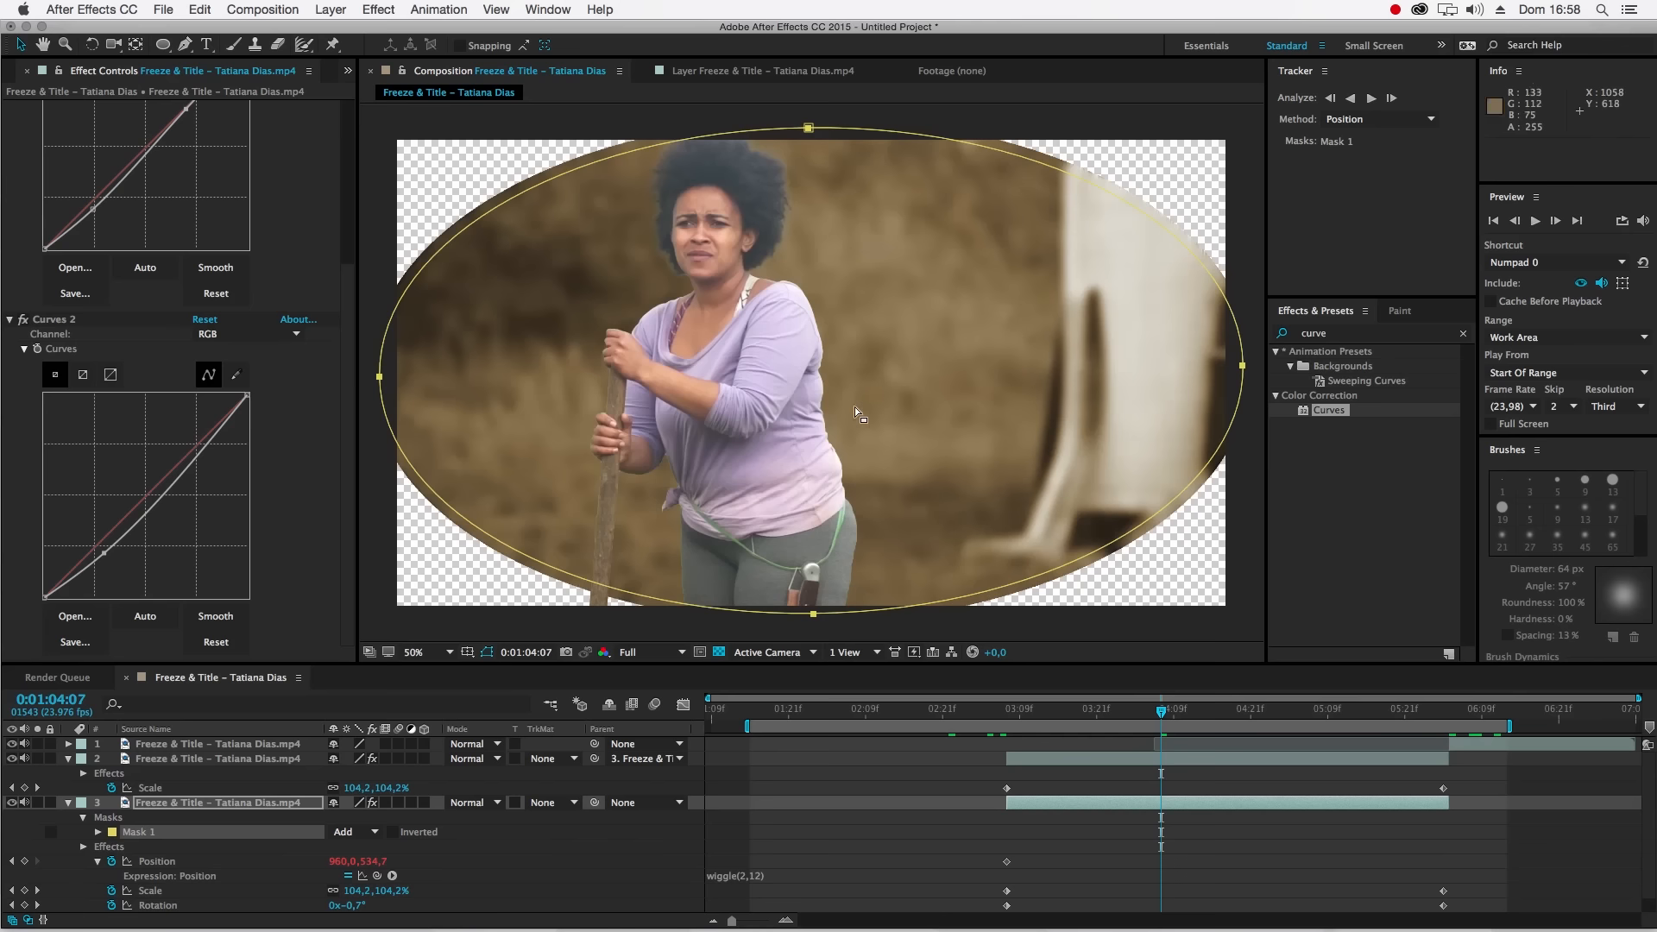
{"action": "left_click", "coordinate": [98, 832]}
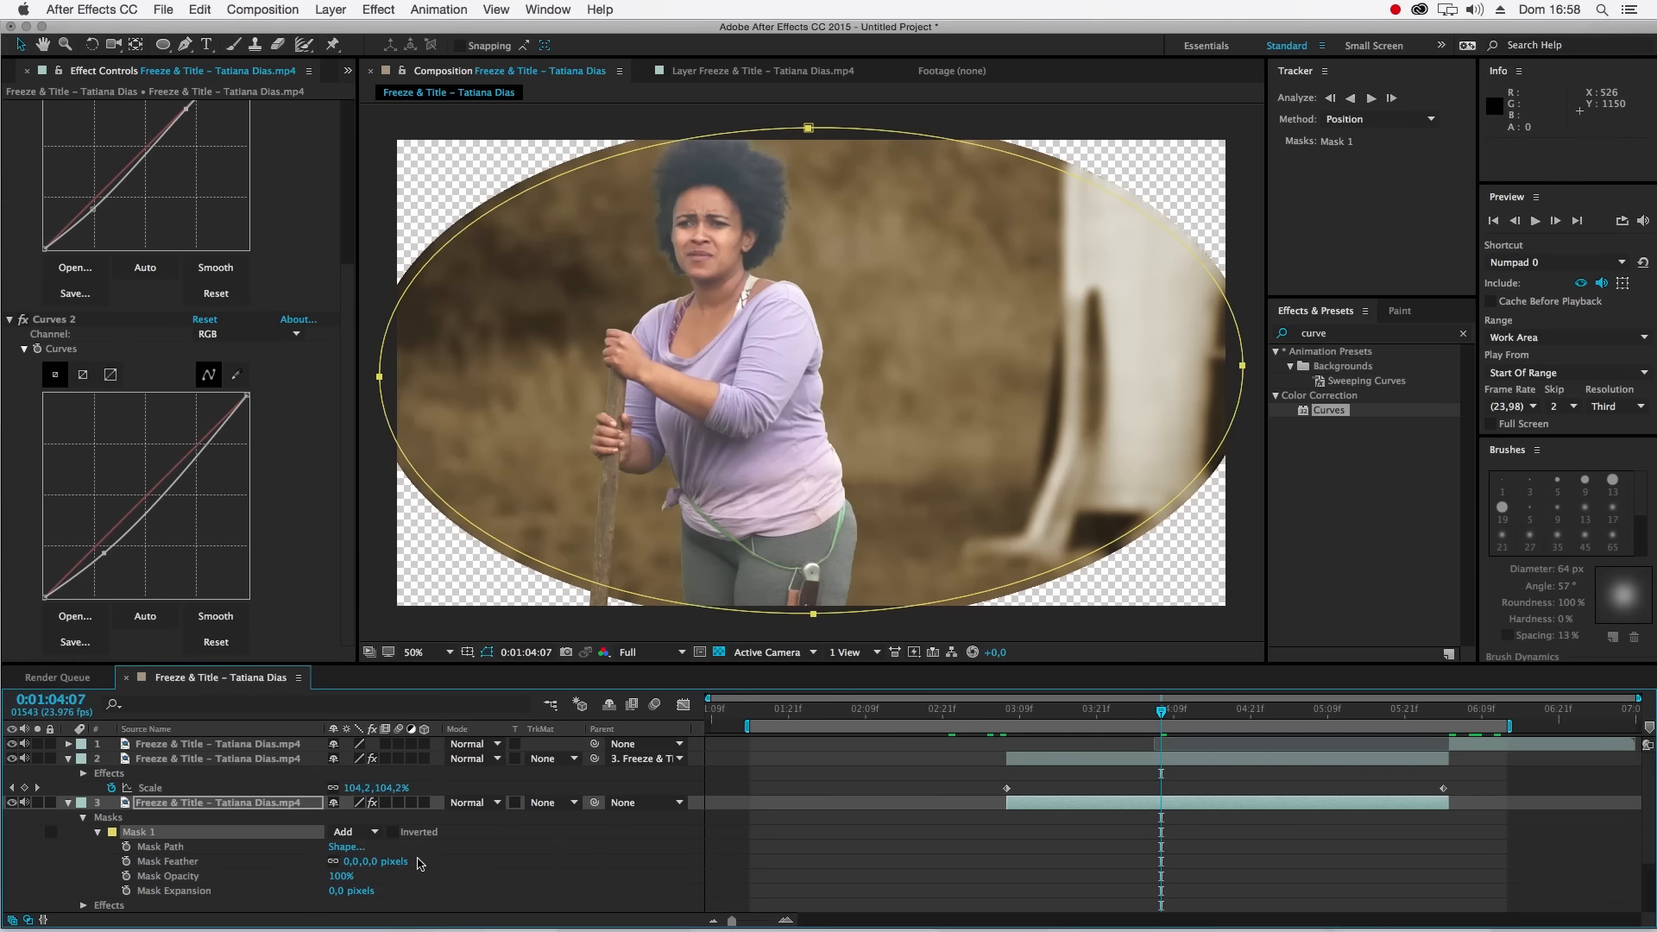
{"action": "left_click_drag", "start_coordinate": [372, 867], "coordinate": [481, 852]}
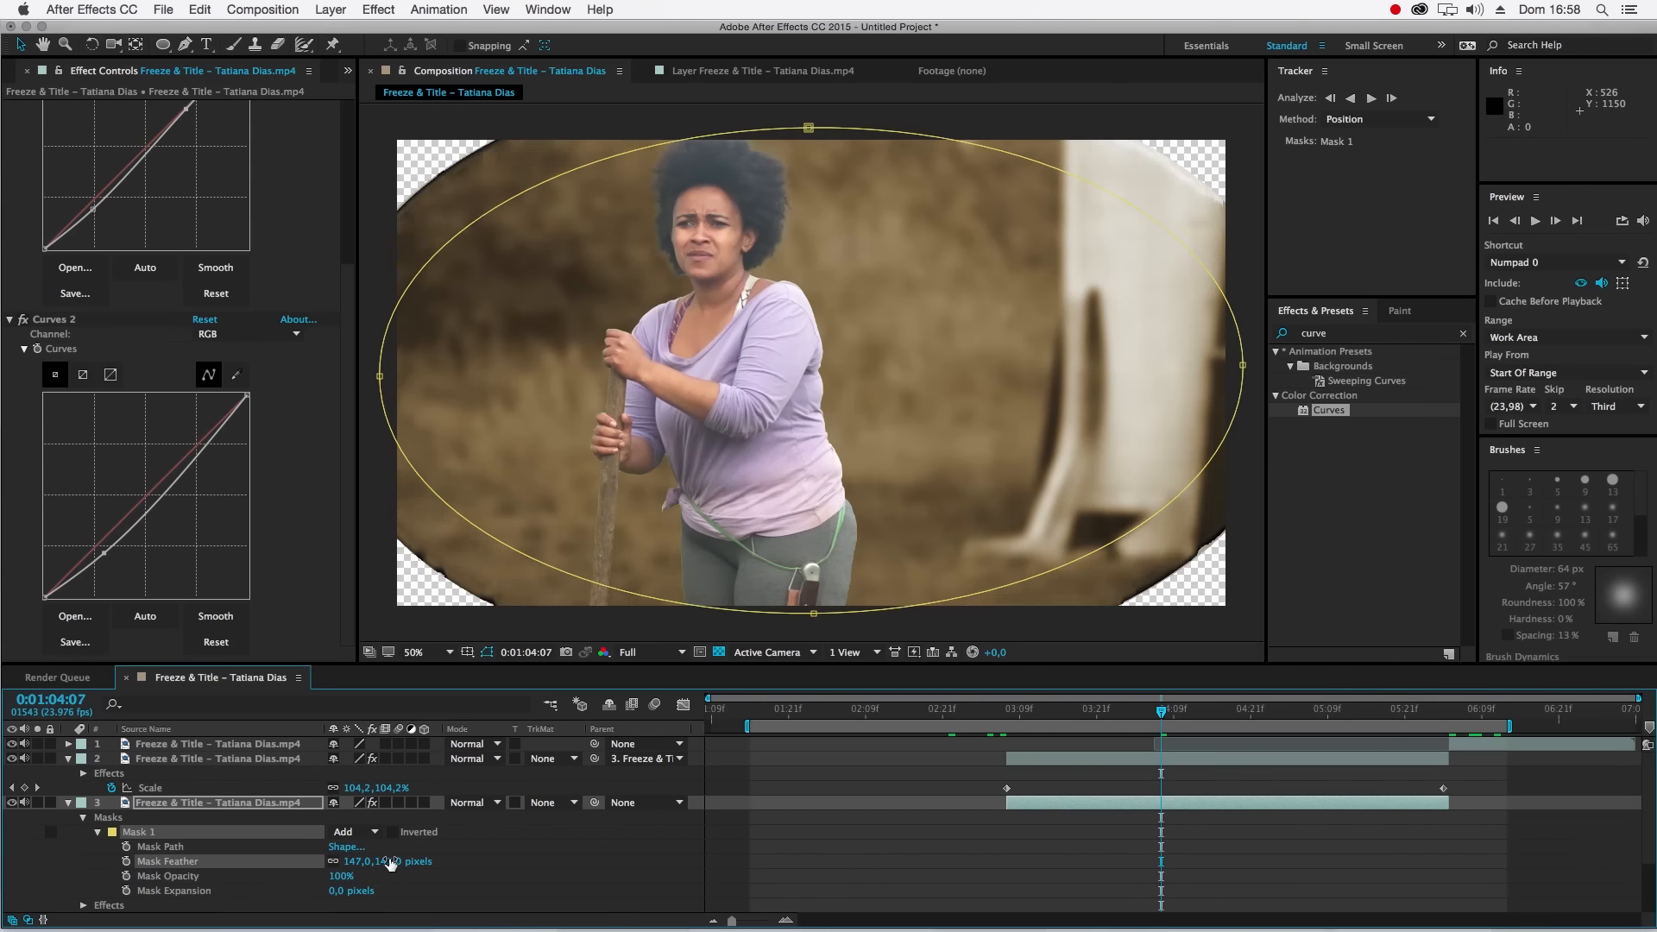
- Limit the Curves 2 effect to the ellipse by adding a mask reference to Mask 1 in its Compositing Options
{"action": "scroll", "coordinate": [283, 867], "scroll_direction": "down", "scroll_amount": 2}
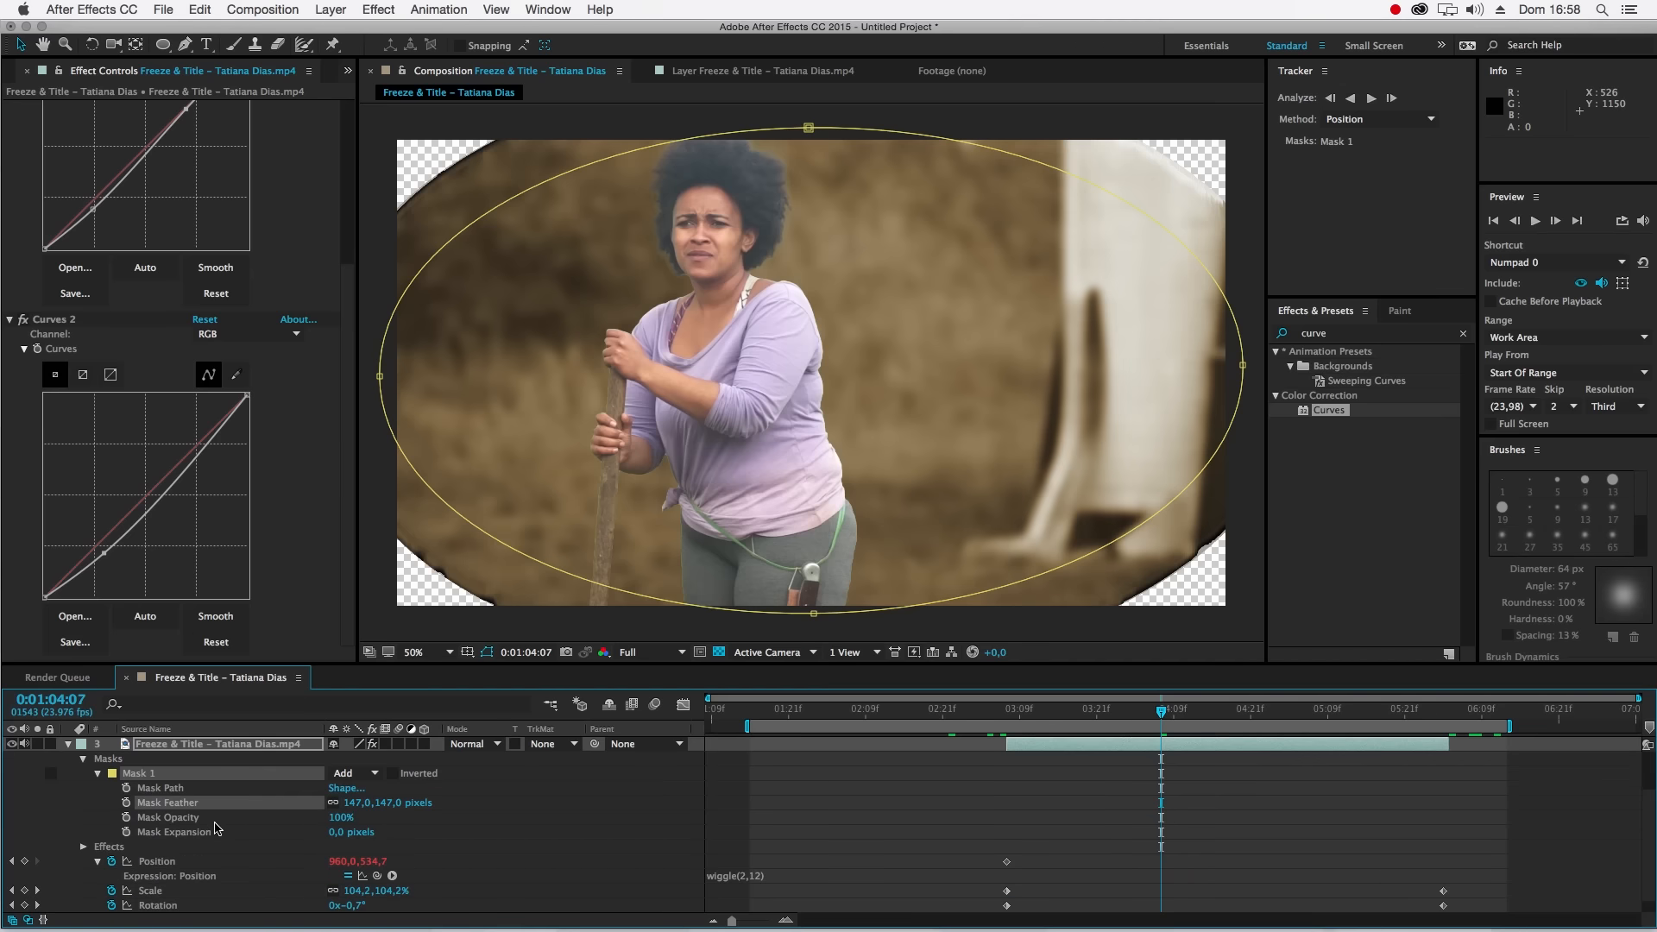
{"action": "scroll", "coordinate": [140, 385], "scroll_direction": "up", "scroll_amount": 5}
{"action": "scroll", "coordinate": [88, 315], "scroll_direction": "down", "scroll_amount": 5}
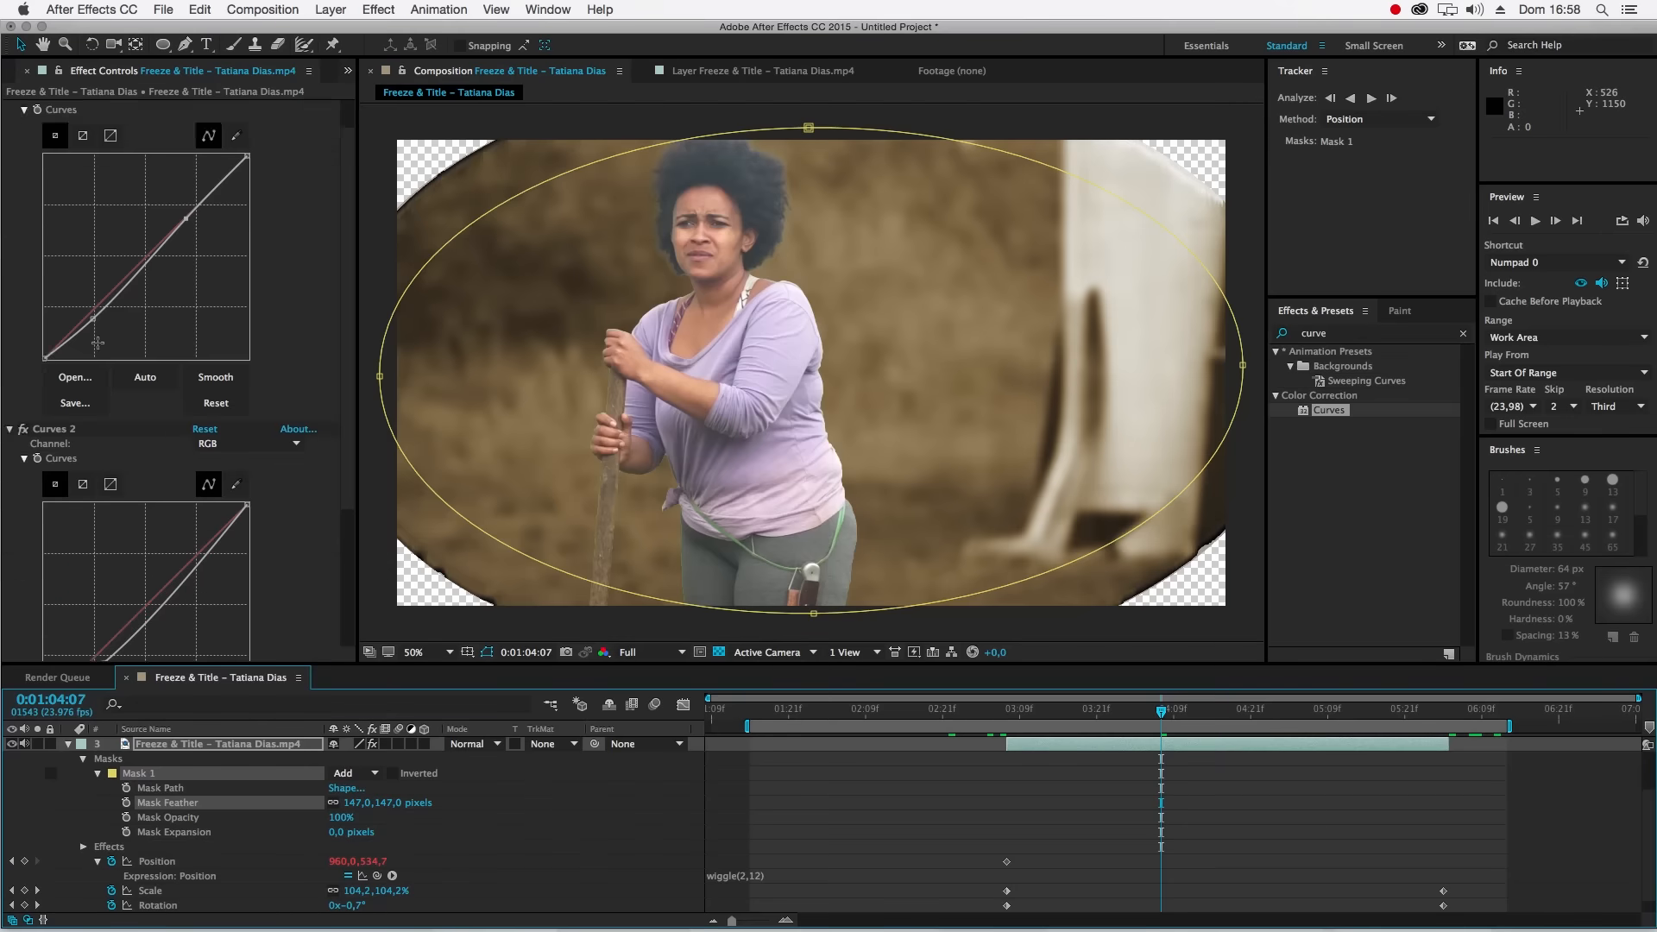
{"action": "left_click", "coordinate": [98, 773]}
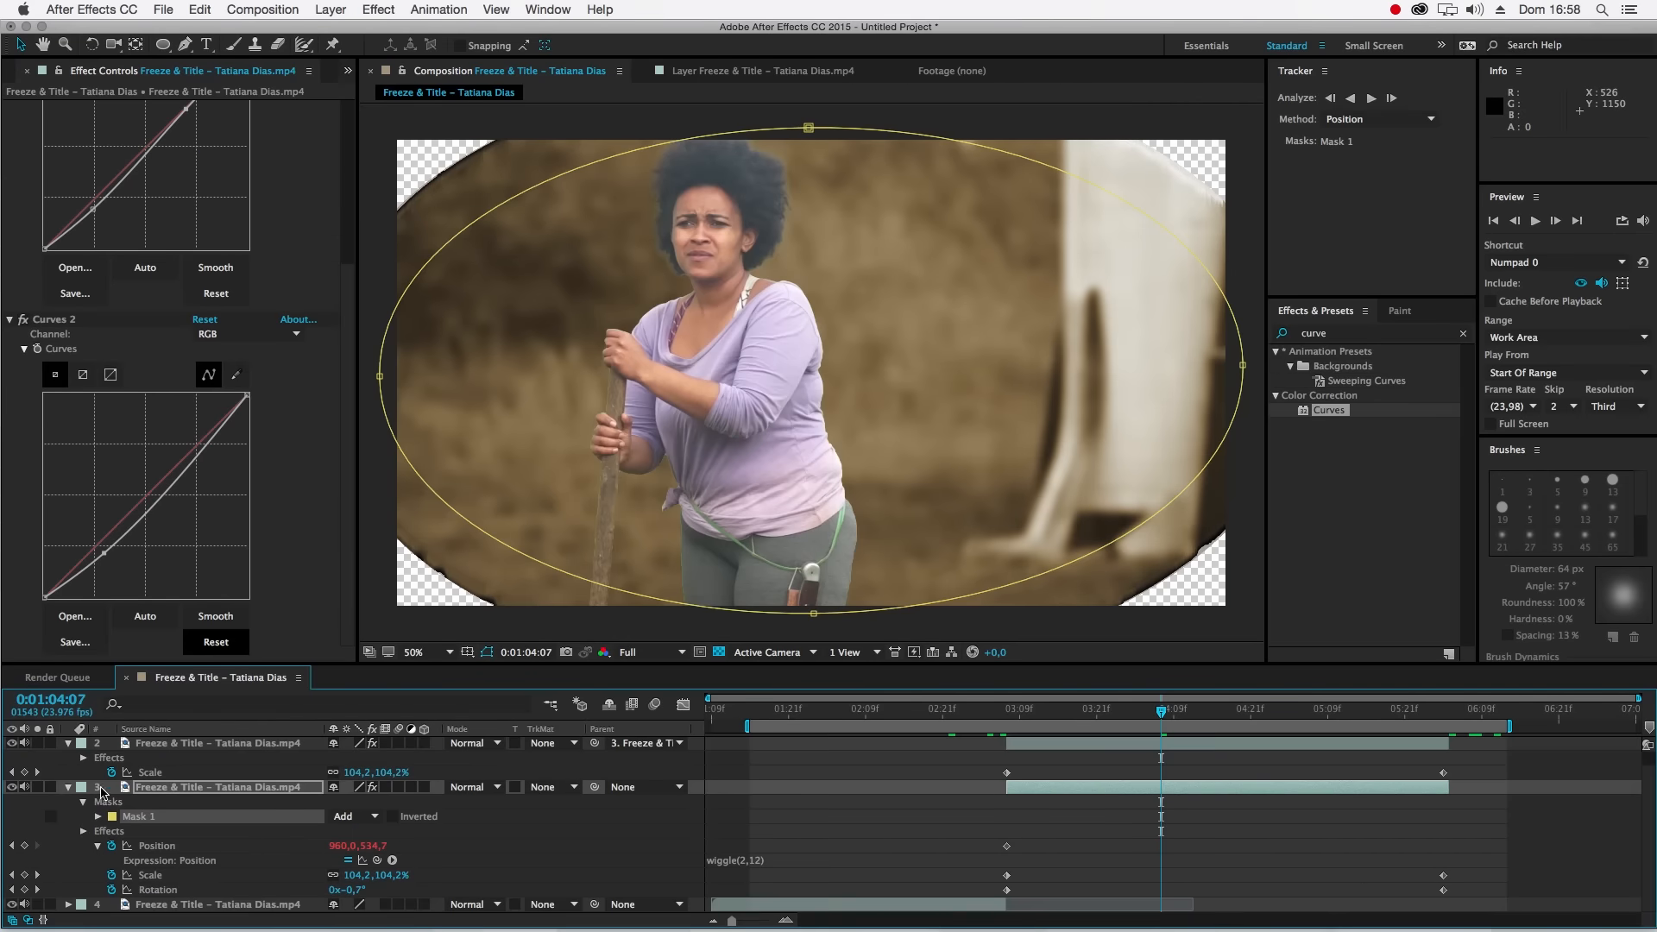
{"action": "left_click", "coordinate": [82, 831]}
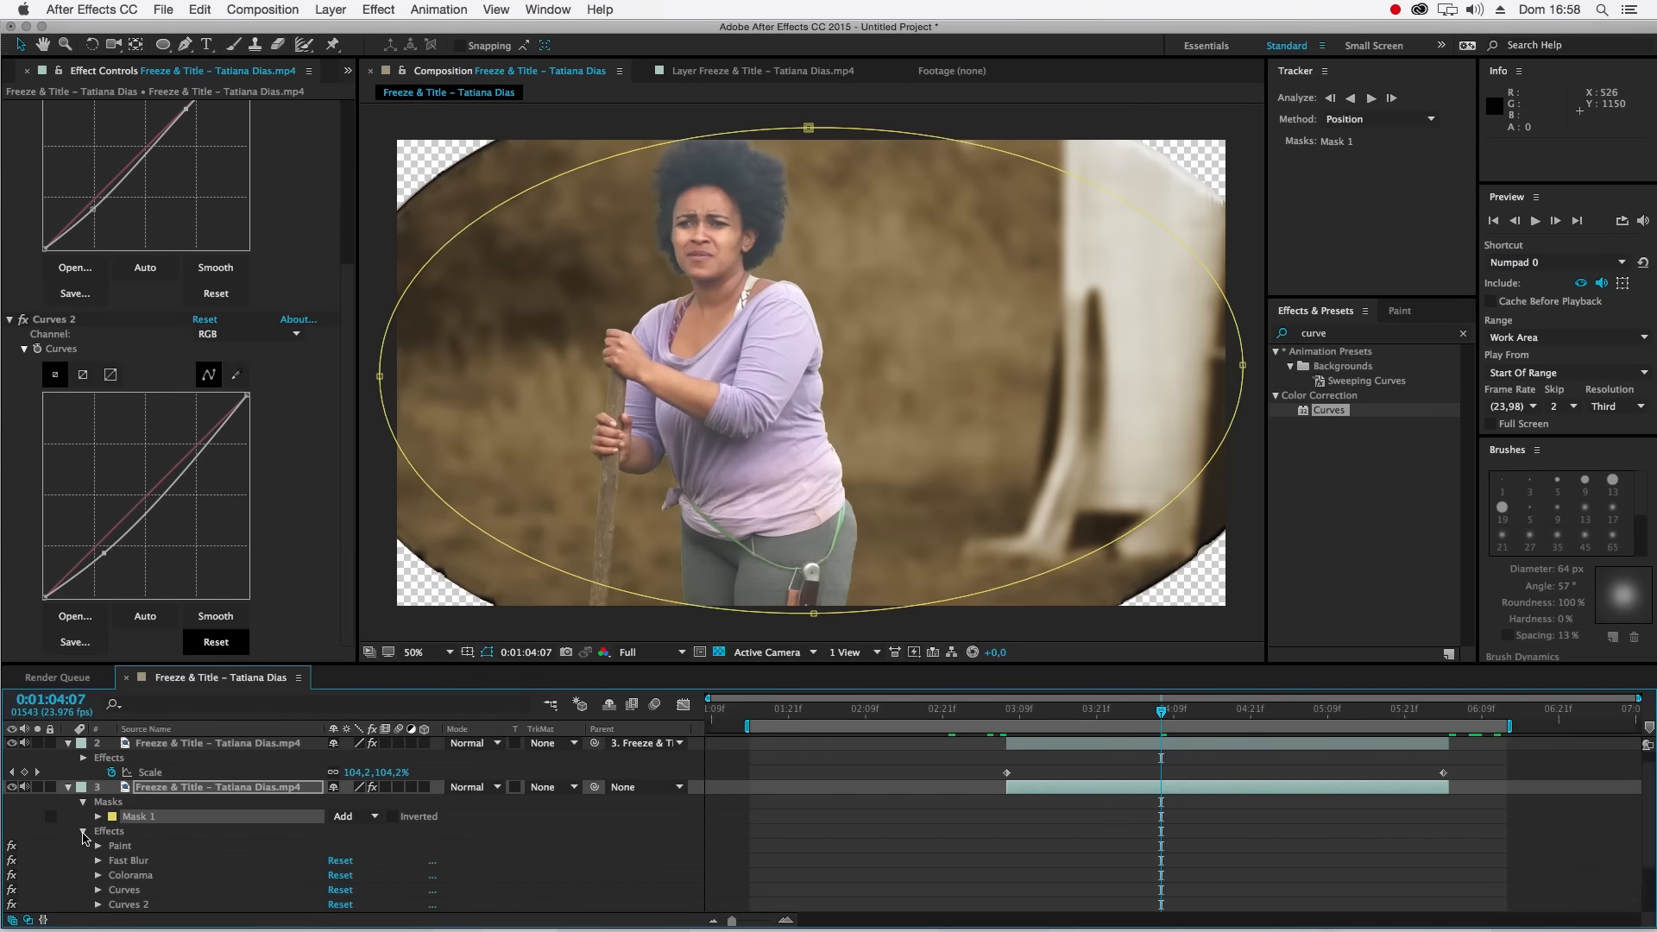
{"action": "scroll", "coordinate": [172, 861], "scroll_direction": "down", "scroll_amount": 3}
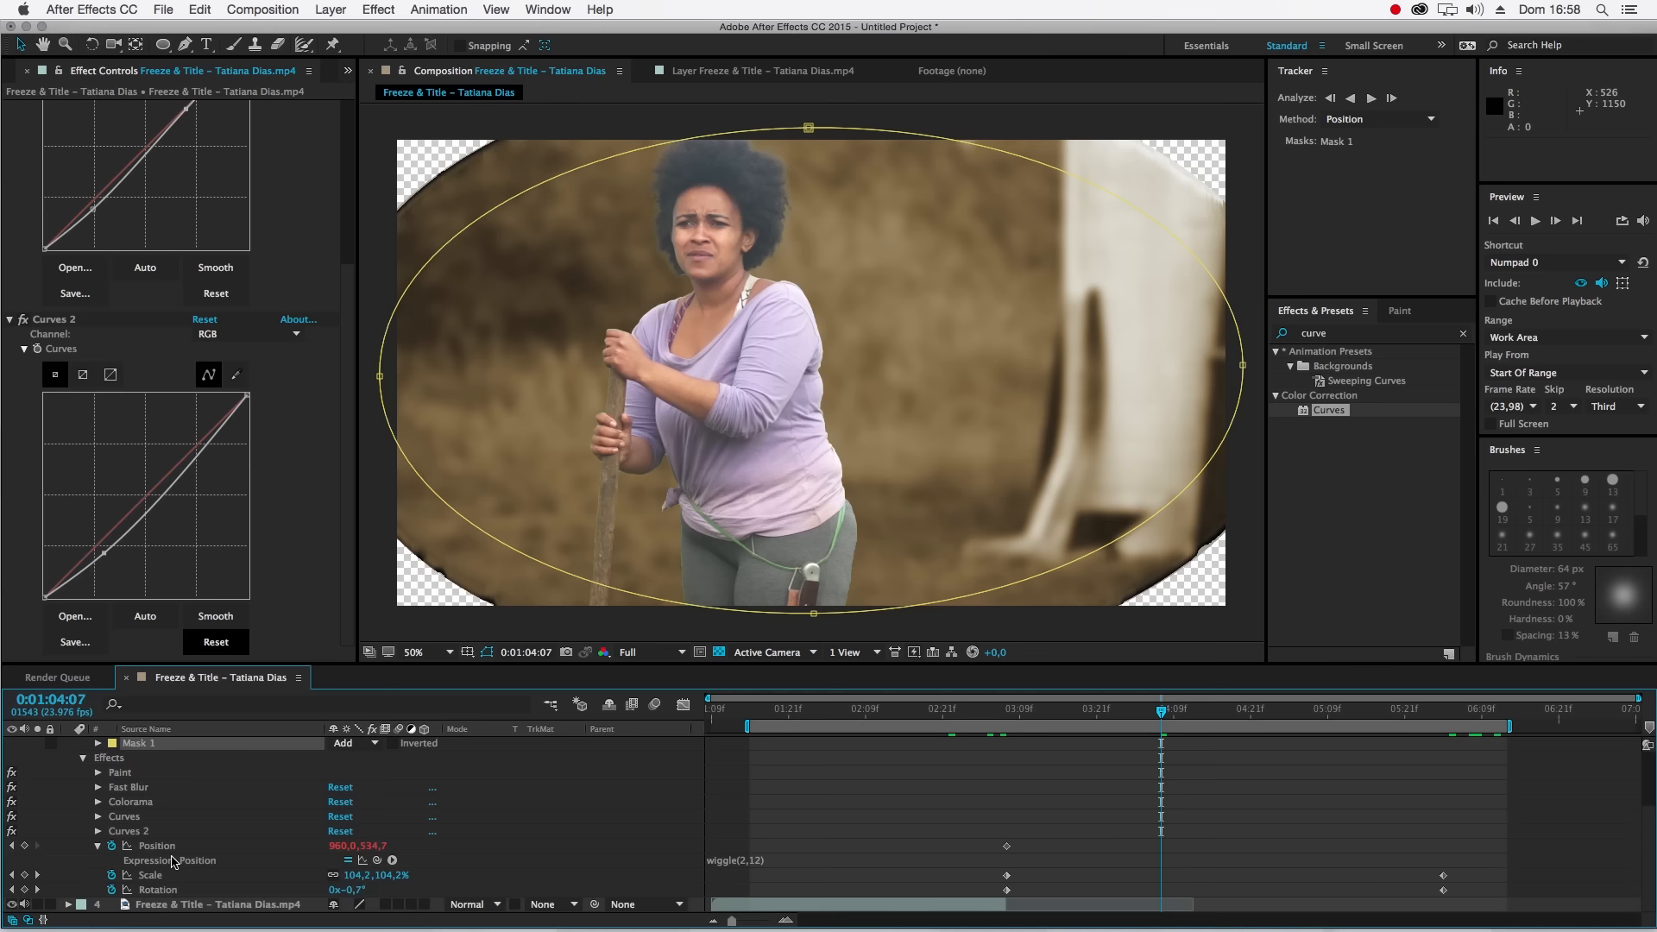
{"action": "left_click", "coordinate": [95, 845]}
{"action": "left_click", "coordinate": [130, 846]}
{"action": "left_click", "coordinate": [98, 846]}
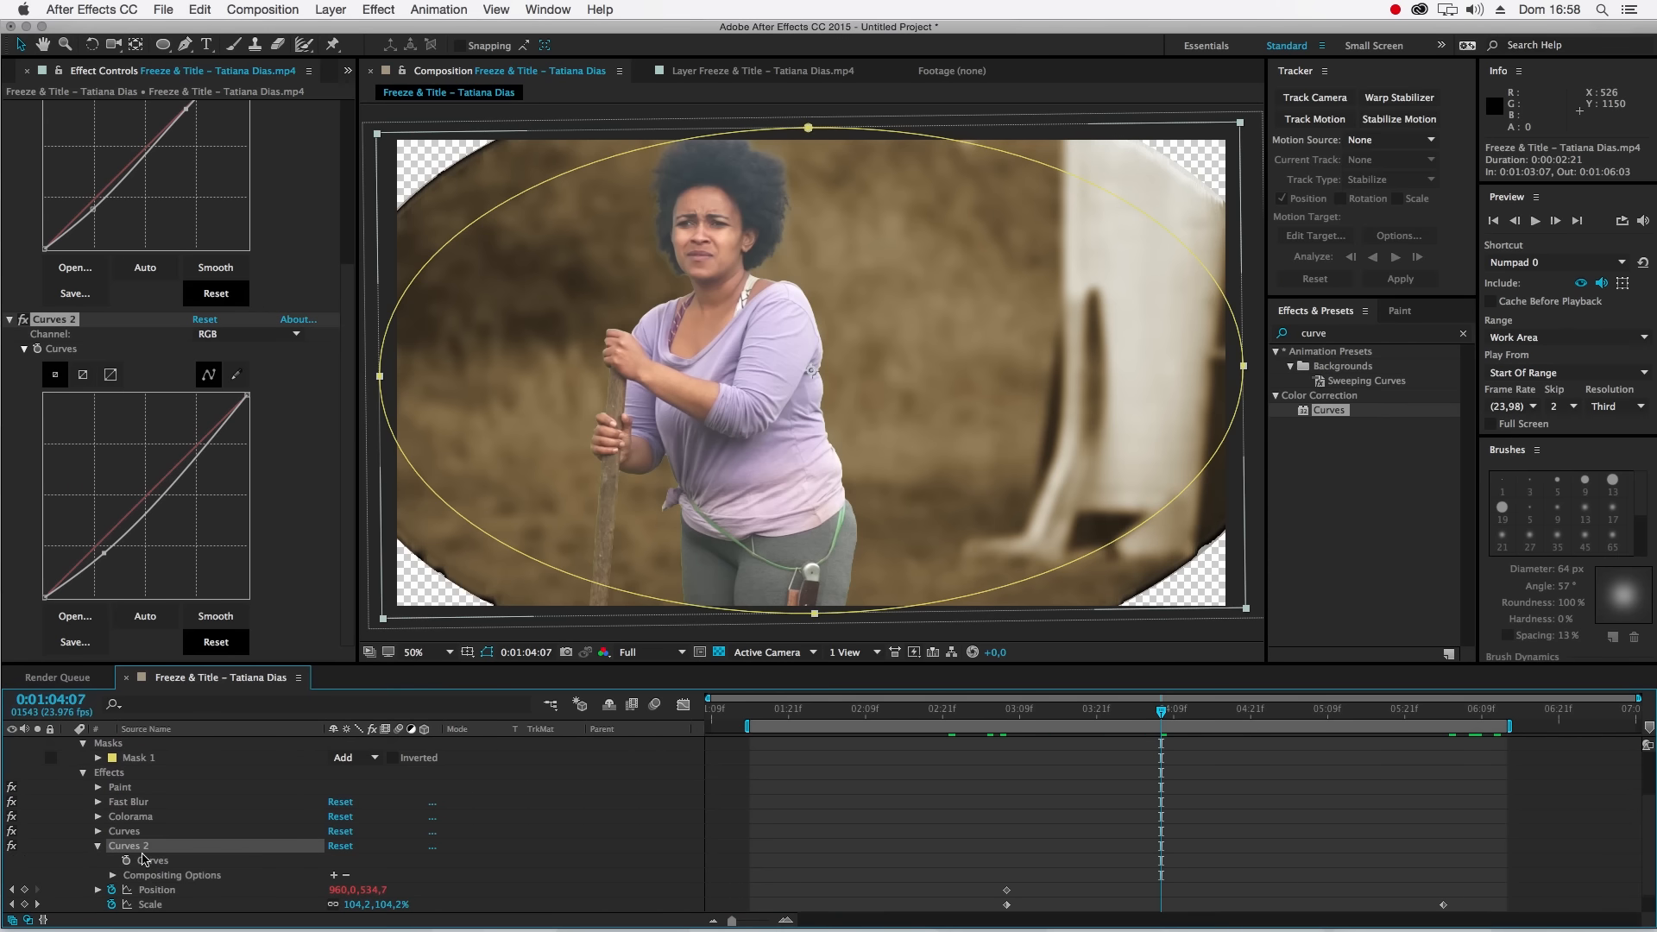
{"action": "left_click", "coordinate": [113, 845]}
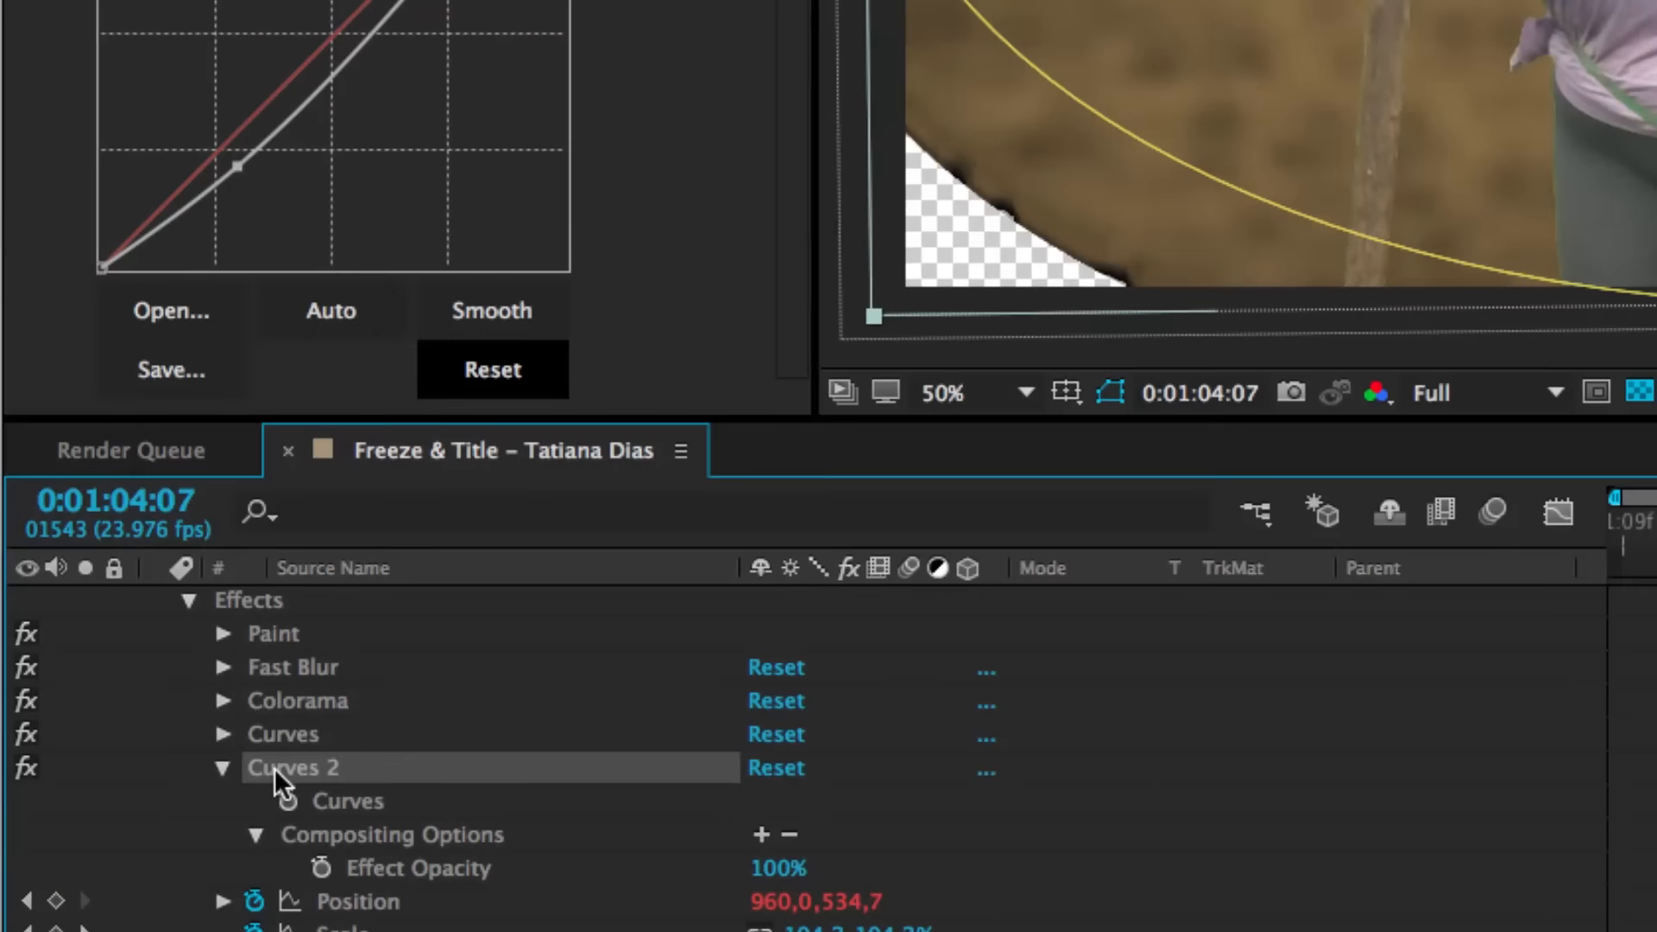
{"action": "left_click", "coordinate": [759, 836]}
{"action": "left_click", "coordinate": [836, 862]}
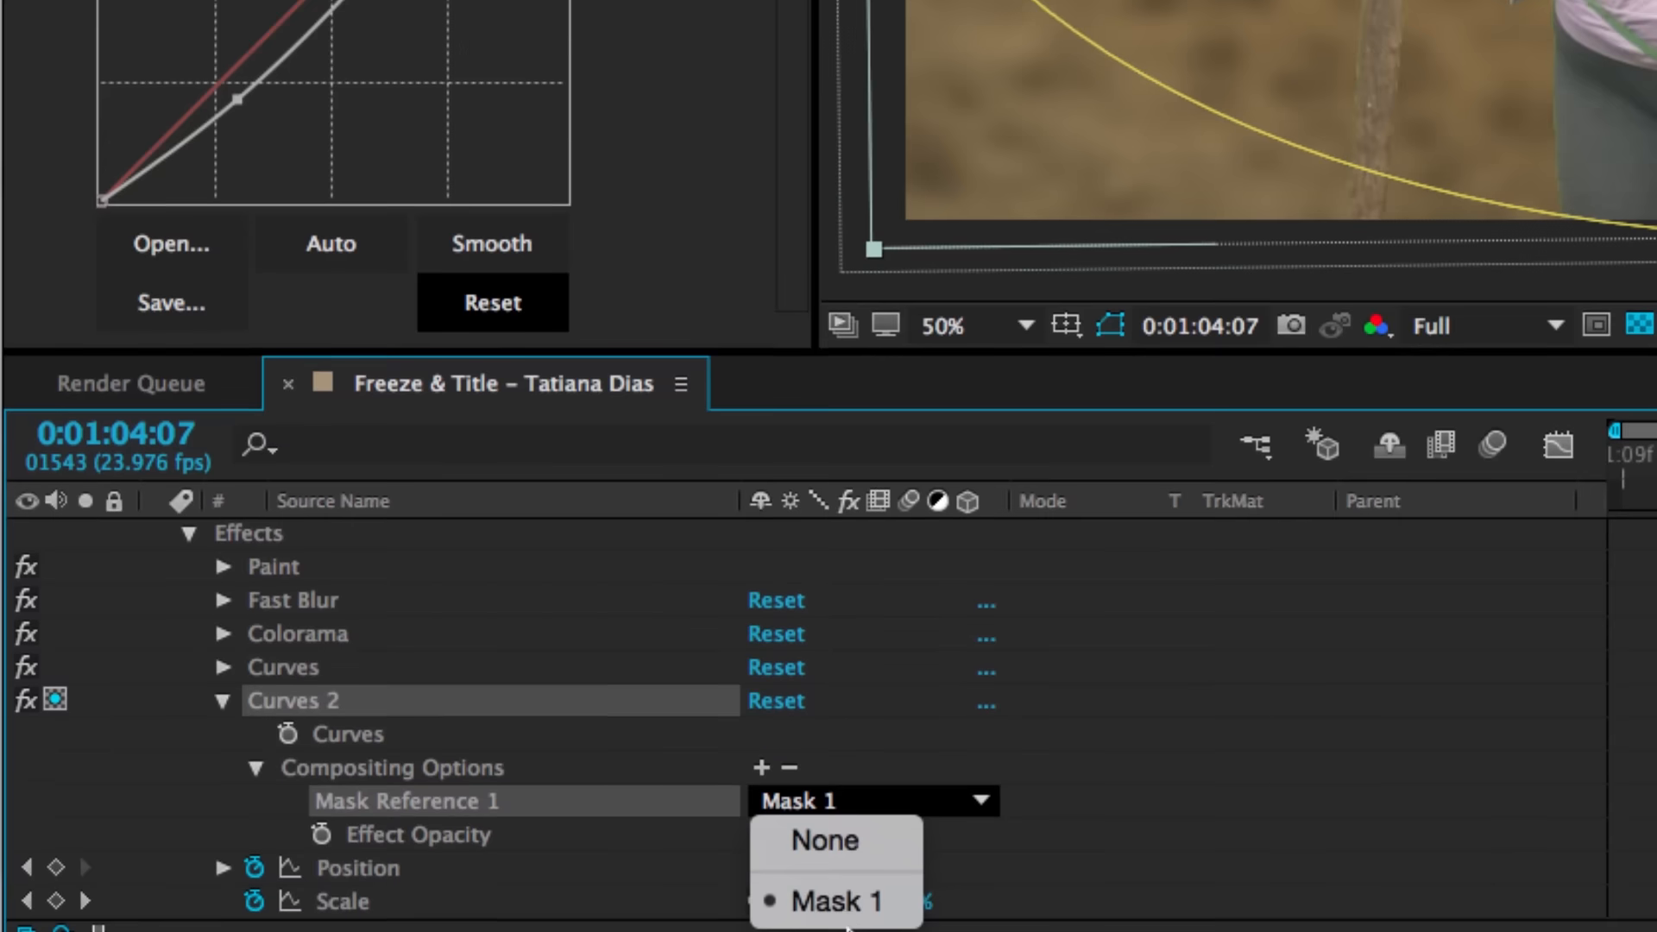
{"action": "left_click", "coordinate": [837, 901]}
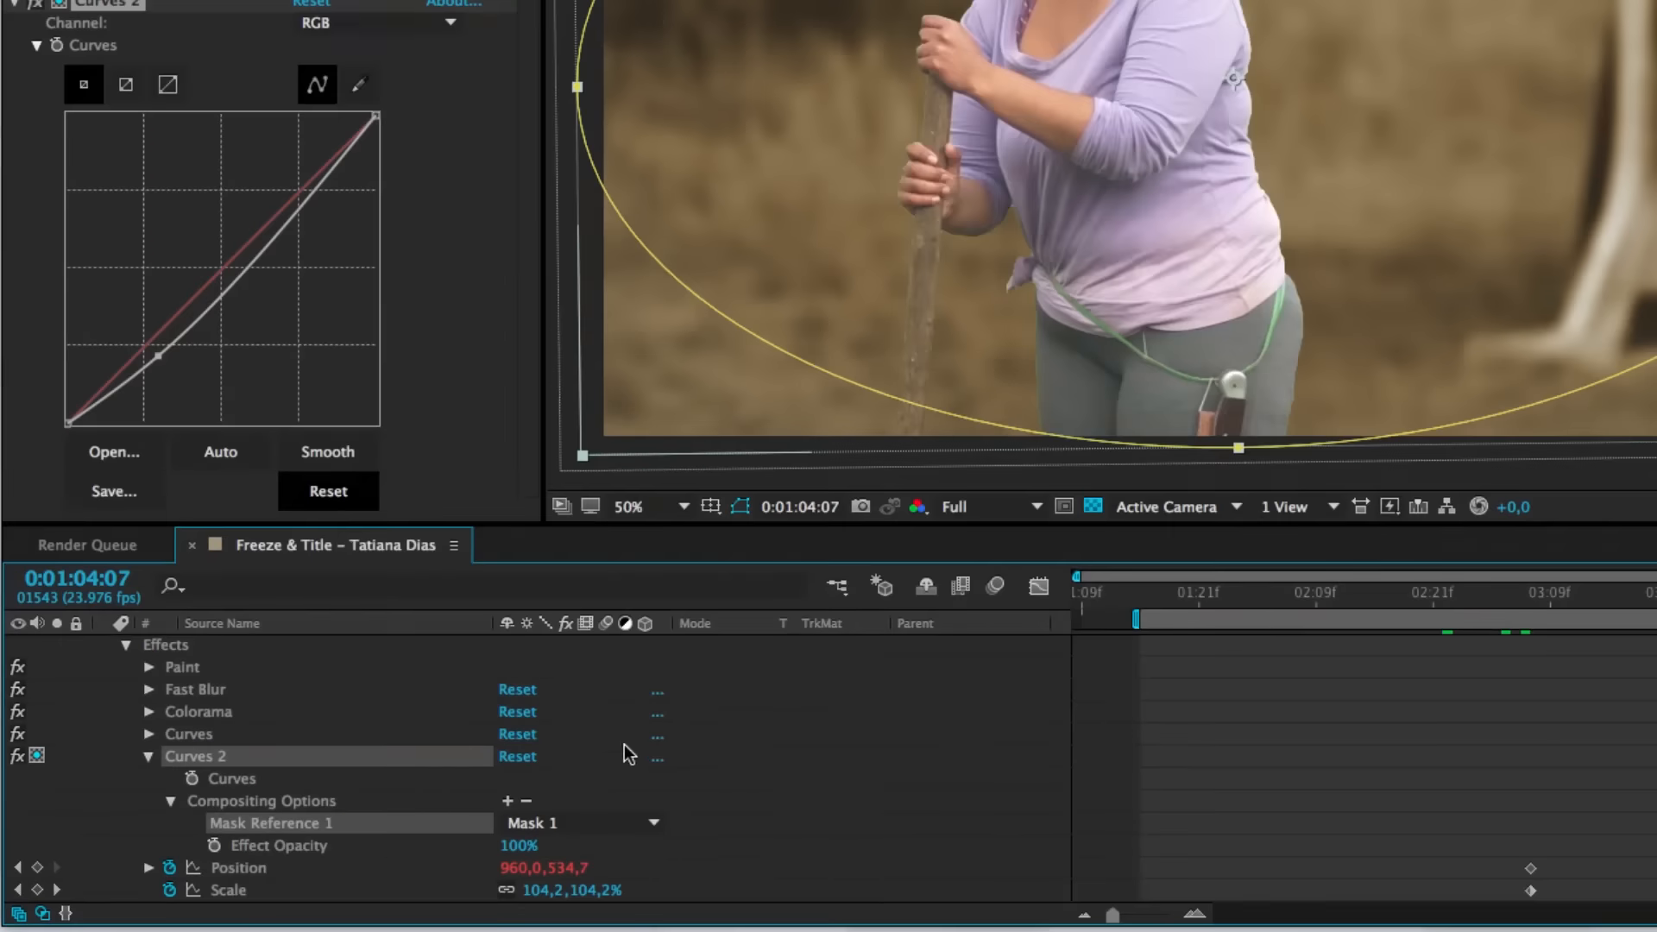
- Darken the Curves 2 curve further and set Mask 1's mode to Subtract so the effect forms a vignette
{"action": "left_click_drag", "start_coordinate": [159, 358], "coordinate": [164, 370]}
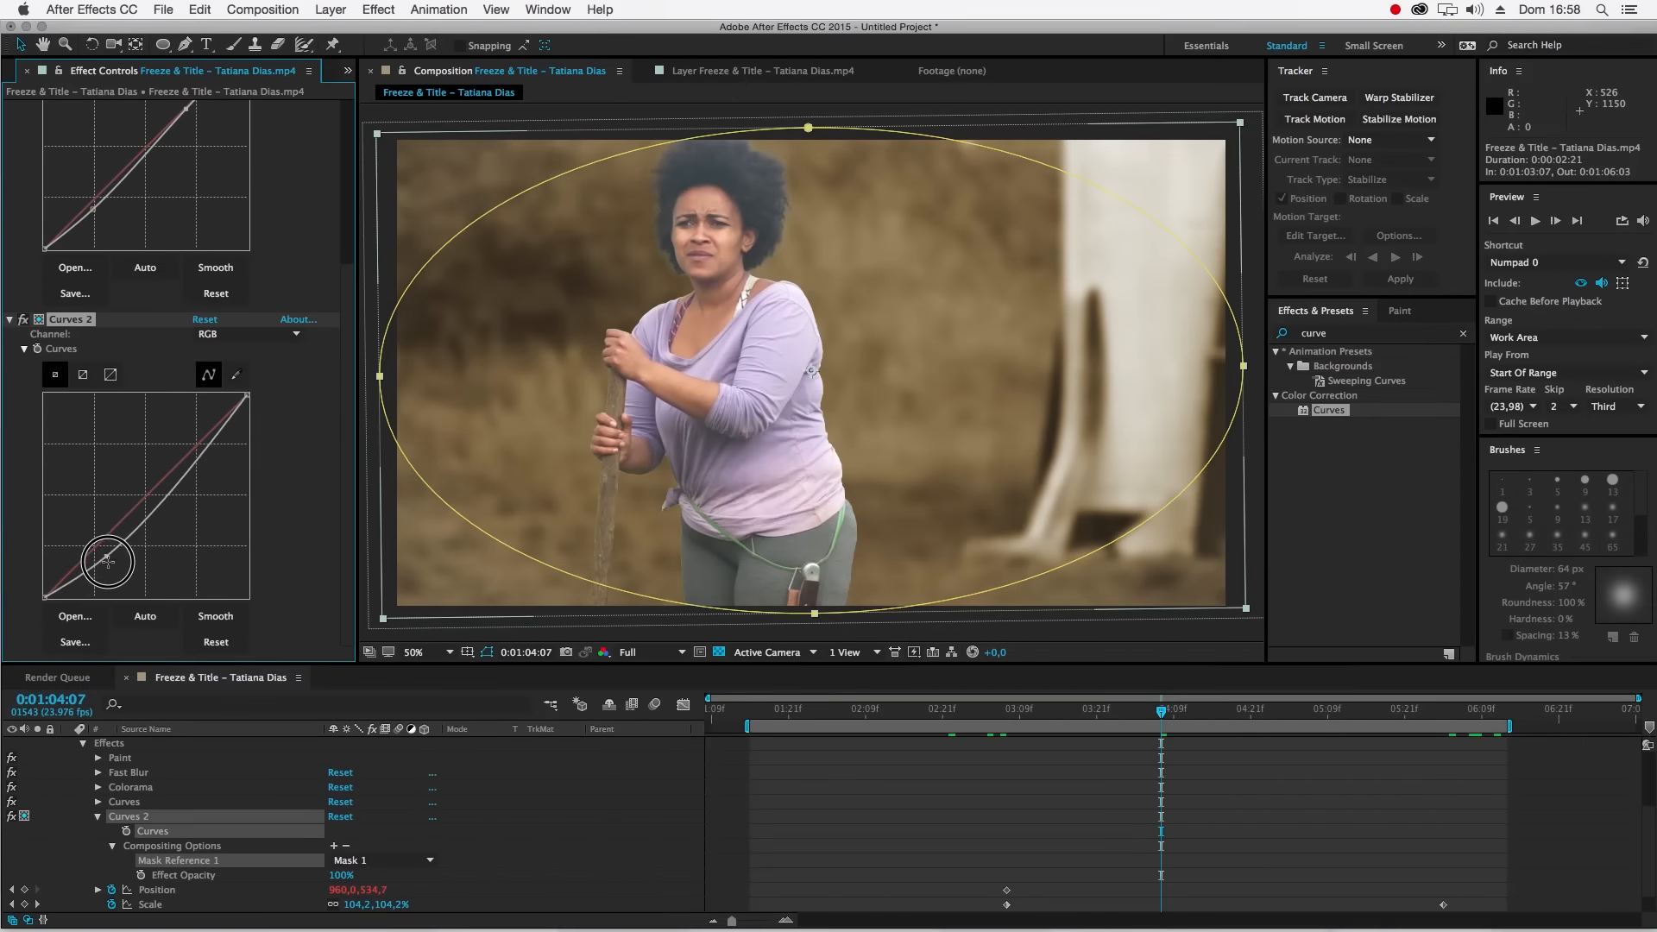
{"action": "left_click_drag", "start_coordinate": [107, 561], "coordinate": [108, 558]}
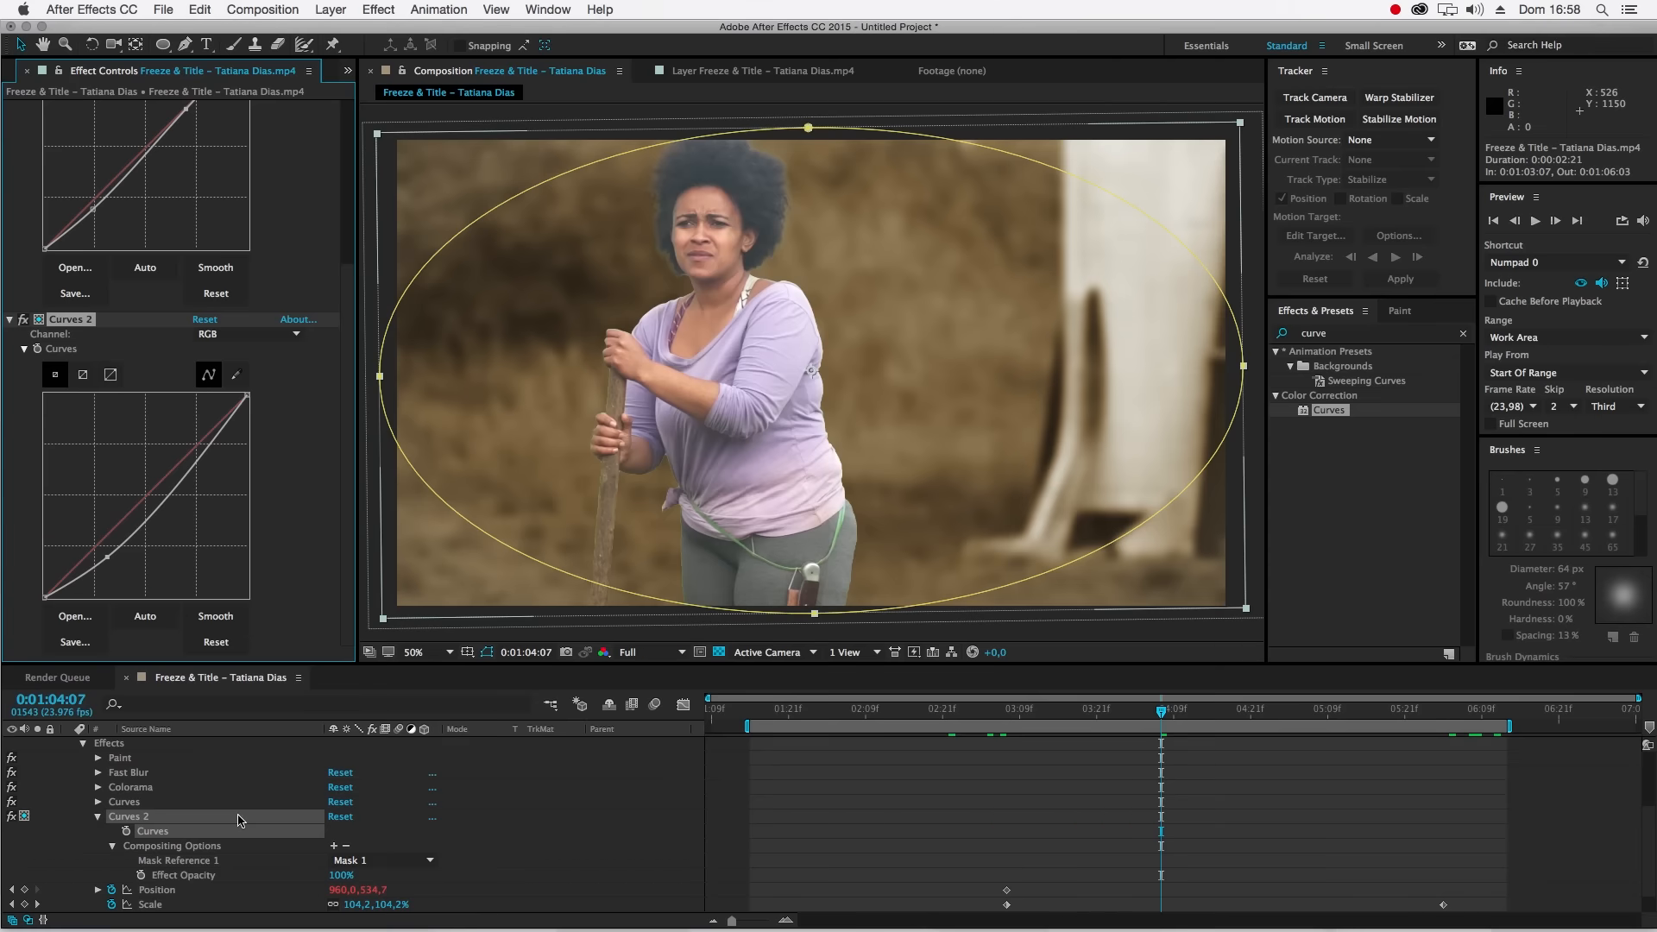
{"action": "scroll", "coordinate": [160, 808], "scroll_direction": "up", "scroll_amount": 3}
{"action": "left_click", "coordinate": [347, 832]}
{"action": "left_click", "coordinate": [356, 847]}
{"action": "left_click", "coordinate": [107, 558]}
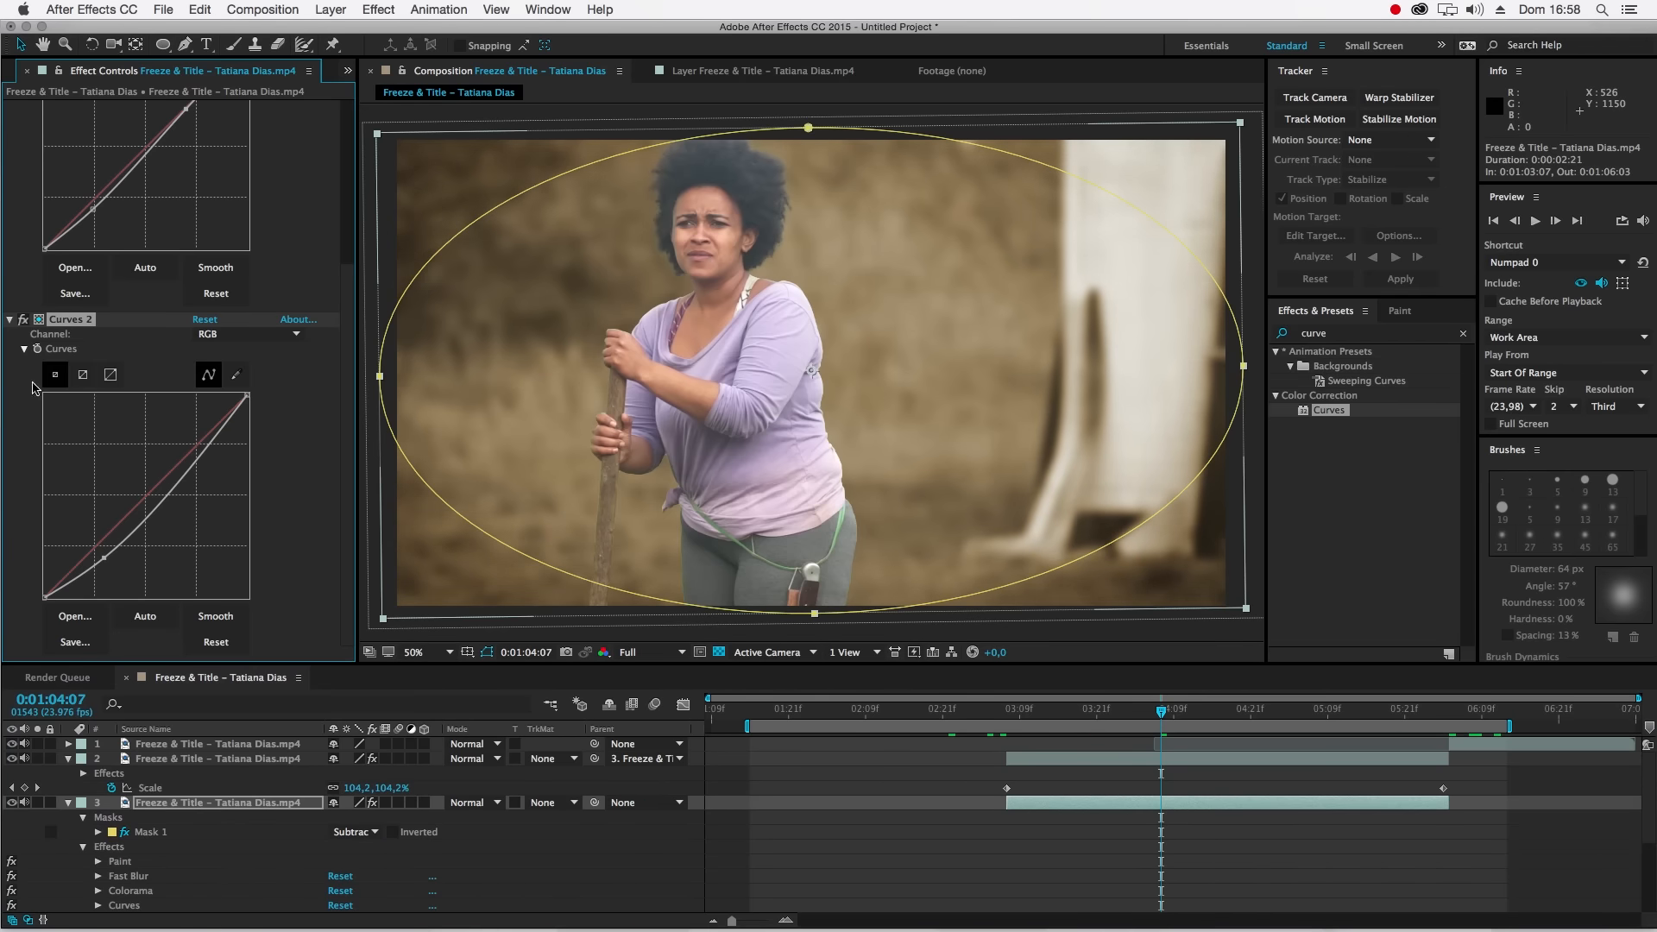
{"action": "left_click", "coordinate": [17, 328]}
- Collapse the expanded properties of the background layer and the woman's cutout layer in the timeline
{"action": "left_click", "coordinate": [68, 851]}
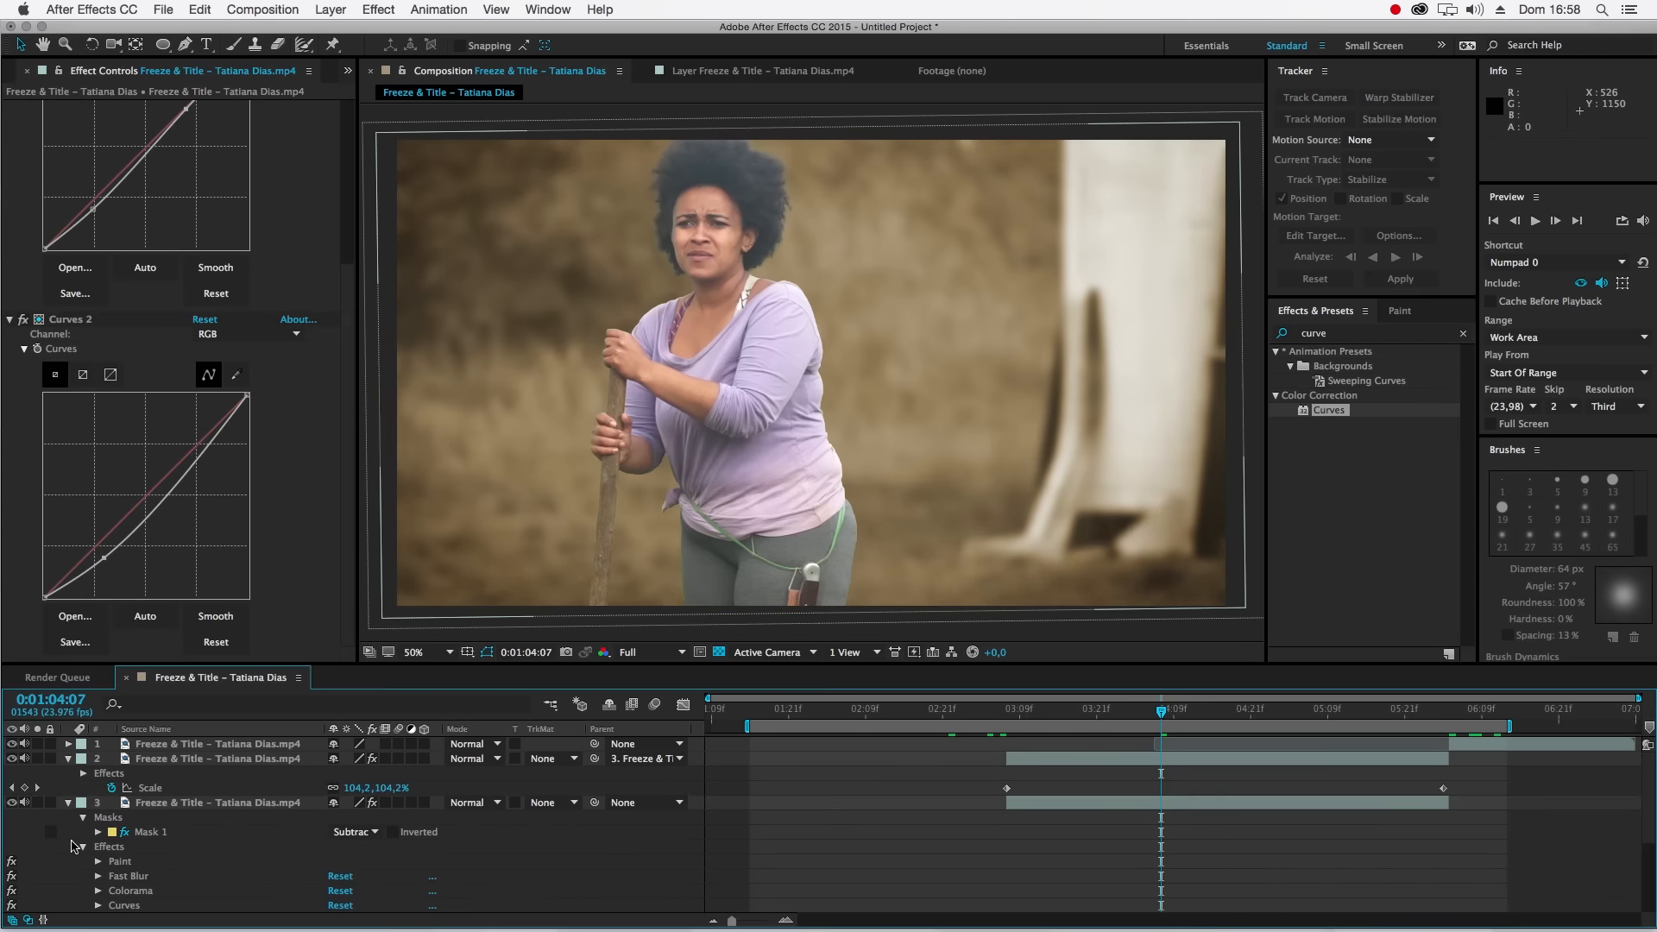
{"action": "left_click", "coordinate": [68, 802]}
{"action": "left_click", "coordinate": [68, 759]}
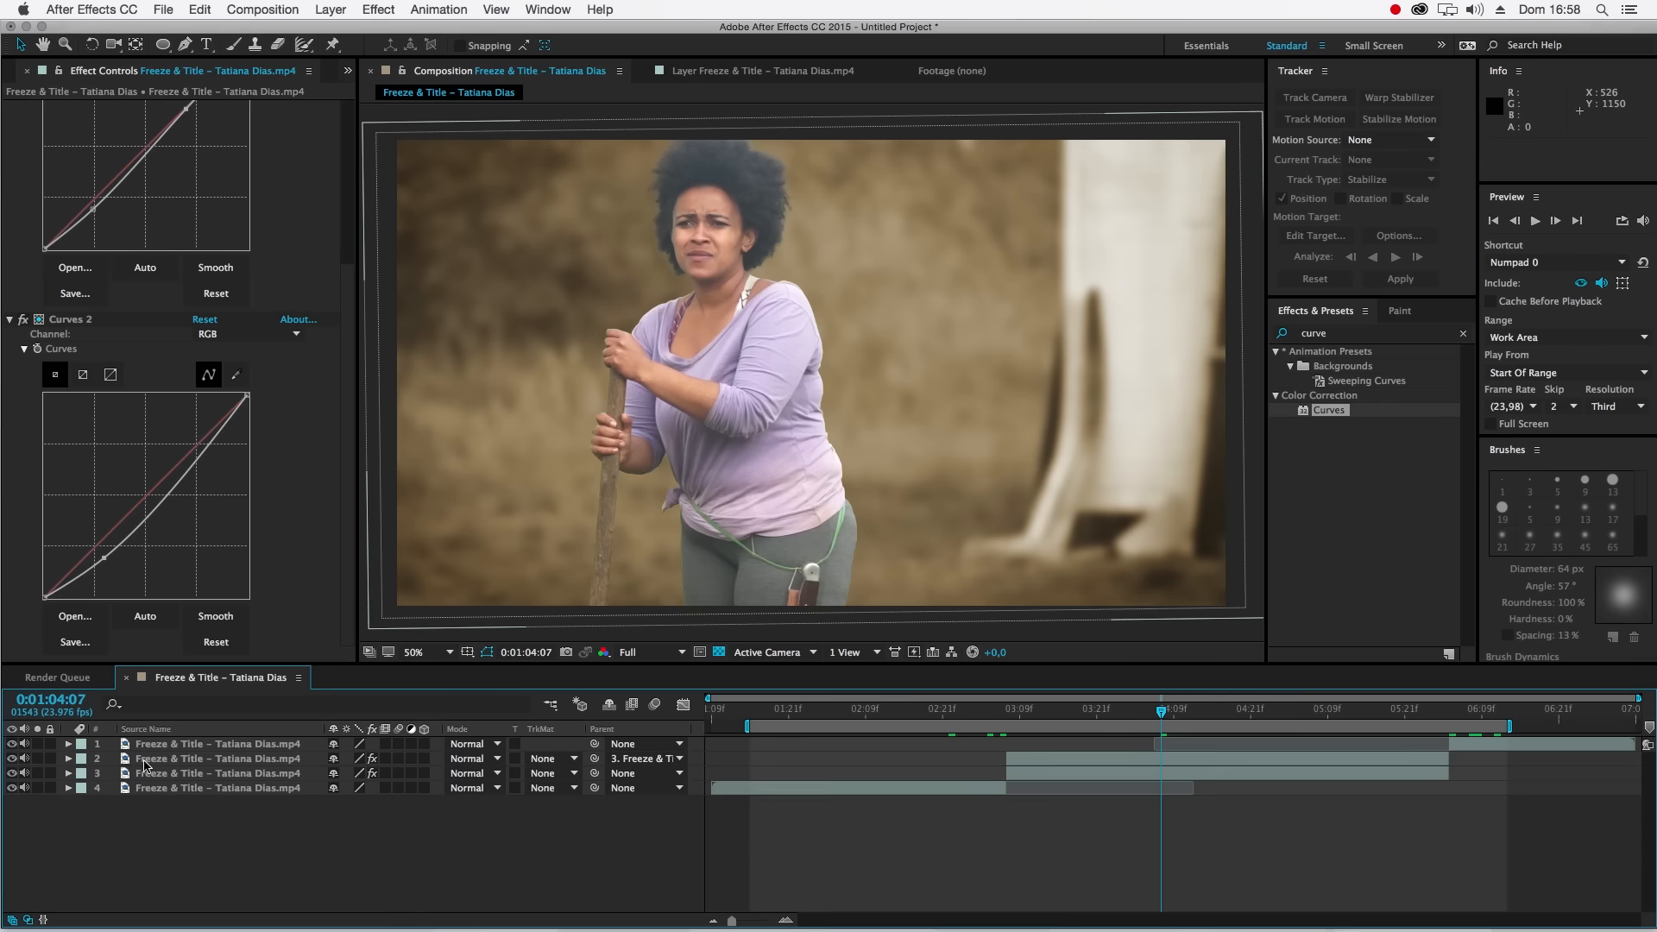
- Apply the Curves effect to the woman's cutout layer and lower the curve slightly to deepen her shadows
{"action": "left_click", "coordinate": [194, 744]}
{"action": "left_click", "coordinate": [195, 760]}
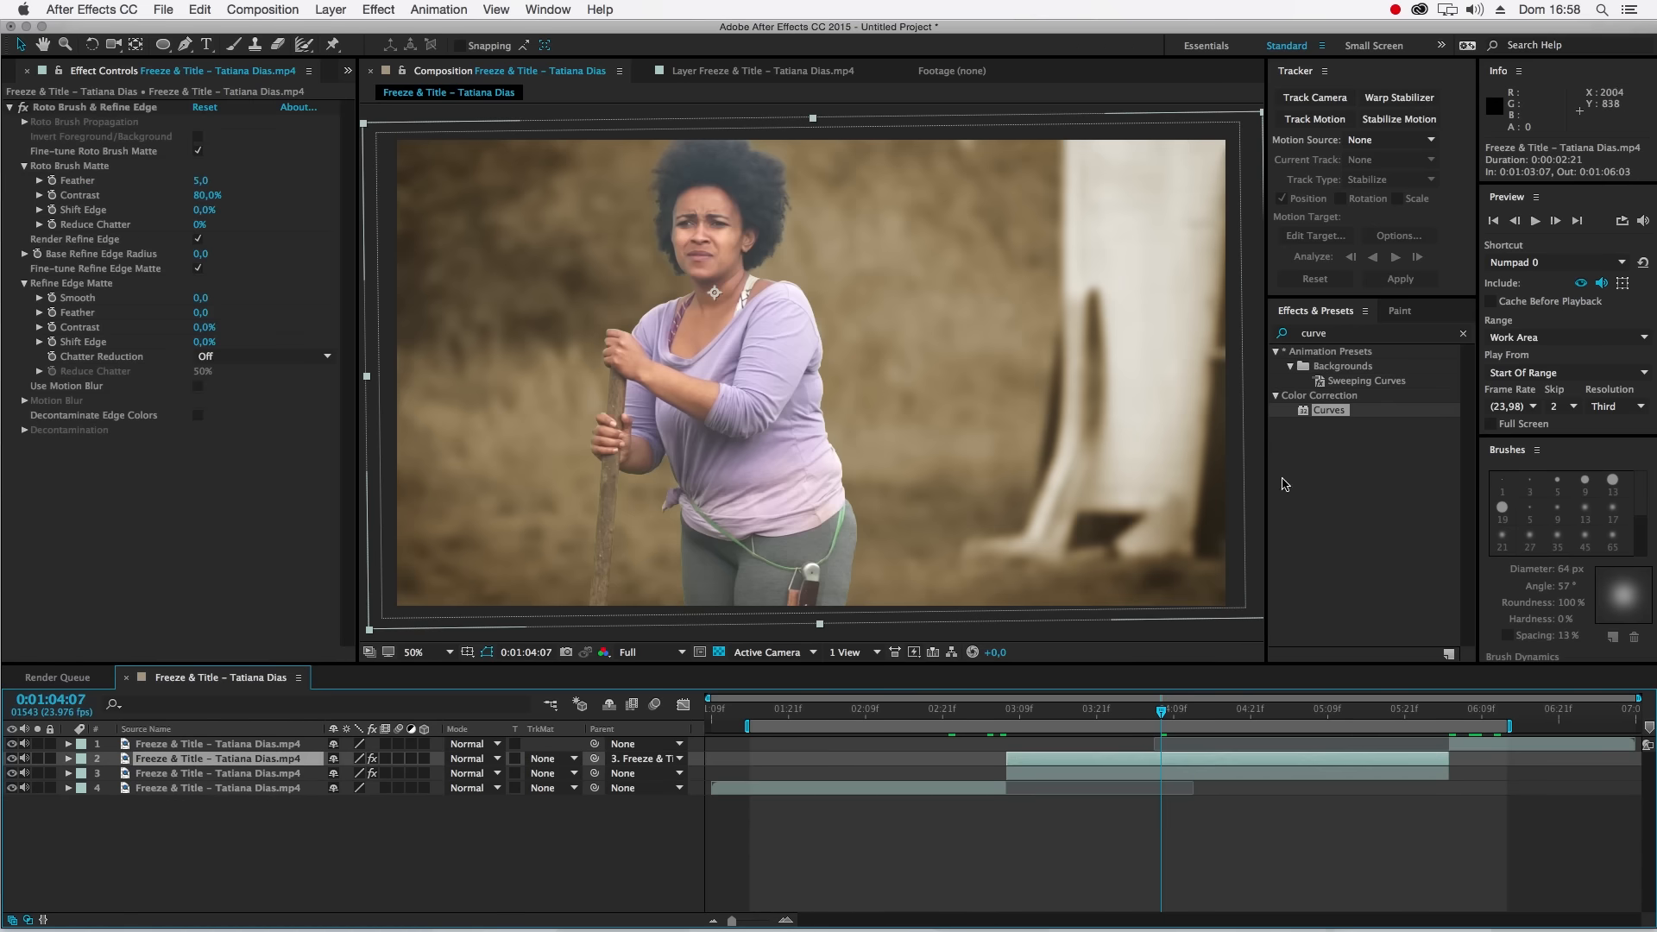
{"action": "left_click_drag", "start_coordinate": [1341, 421], "coordinate": [346, 484]}
{"action": "left_click_drag", "start_coordinate": [267, 496], "coordinate": [267, 496]}
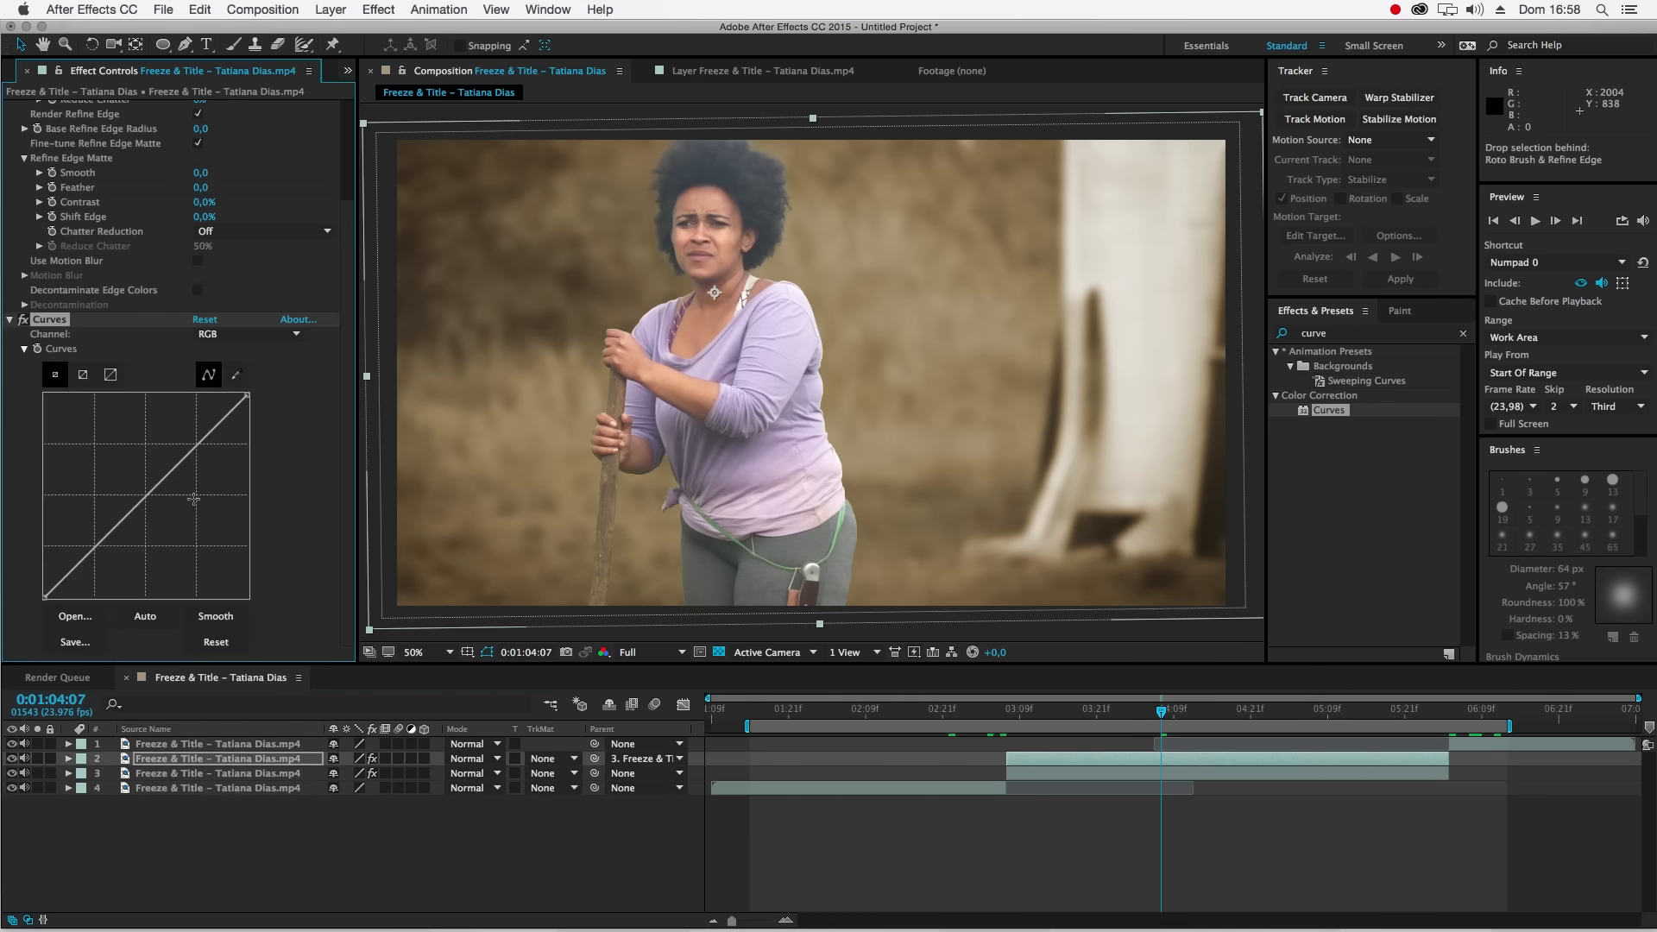
{"action": "left_click_drag", "start_coordinate": [92, 549], "coordinate": [98, 553]}
{"action": "left_click_drag", "start_coordinate": [193, 457], "coordinate": [192, 455]}
- Apply the Vibrance effect to the woman's cutout layer and set Vibrance to 23
{"action": "left_click", "coordinate": [8, 321]}
{"action": "left_click_drag", "start_coordinate": [1329, 335], "coordinate": [226, 475]}
{"action": "type", "text": "vibr"}
- Set the work area from 0:01:02:12 to 0:01:06:20 around the freeze frame and play the preview
{"action": "left_click_drag", "start_coordinate": [987, 712], "coordinate": [916, 713]}
{"action": "key", "text": "b"}
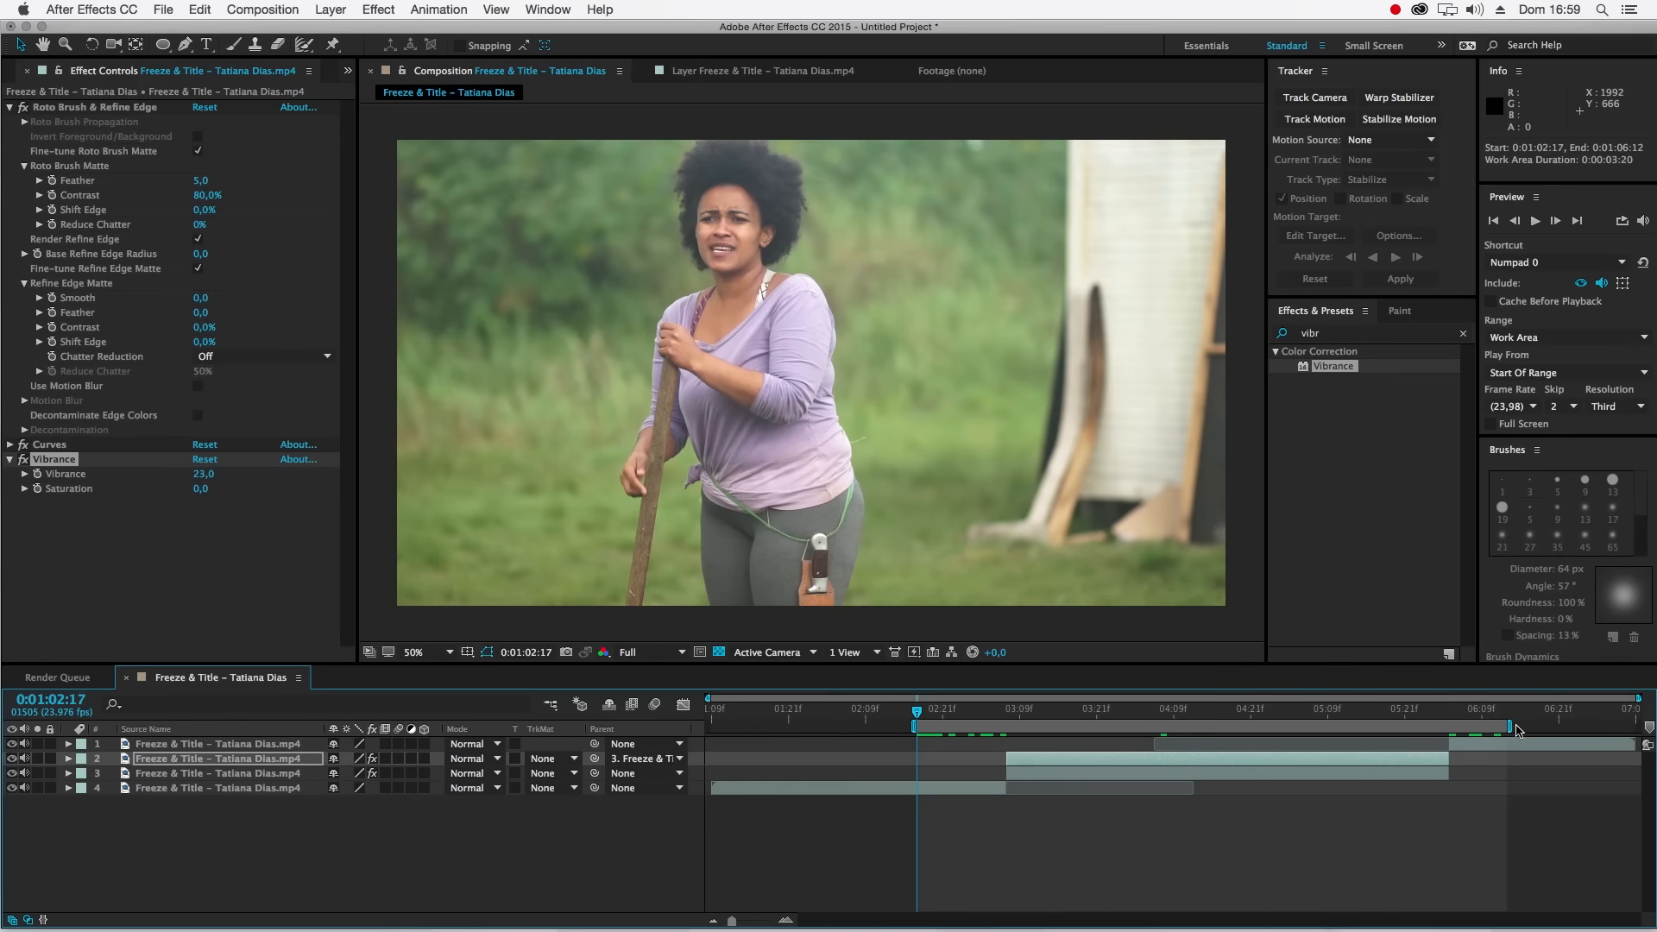
{"action": "left_click_drag", "start_coordinate": [1510, 726], "coordinate": [1560, 727]}
{"action": "left_click_drag", "start_coordinate": [910, 727], "coordinate": [876, 726]}
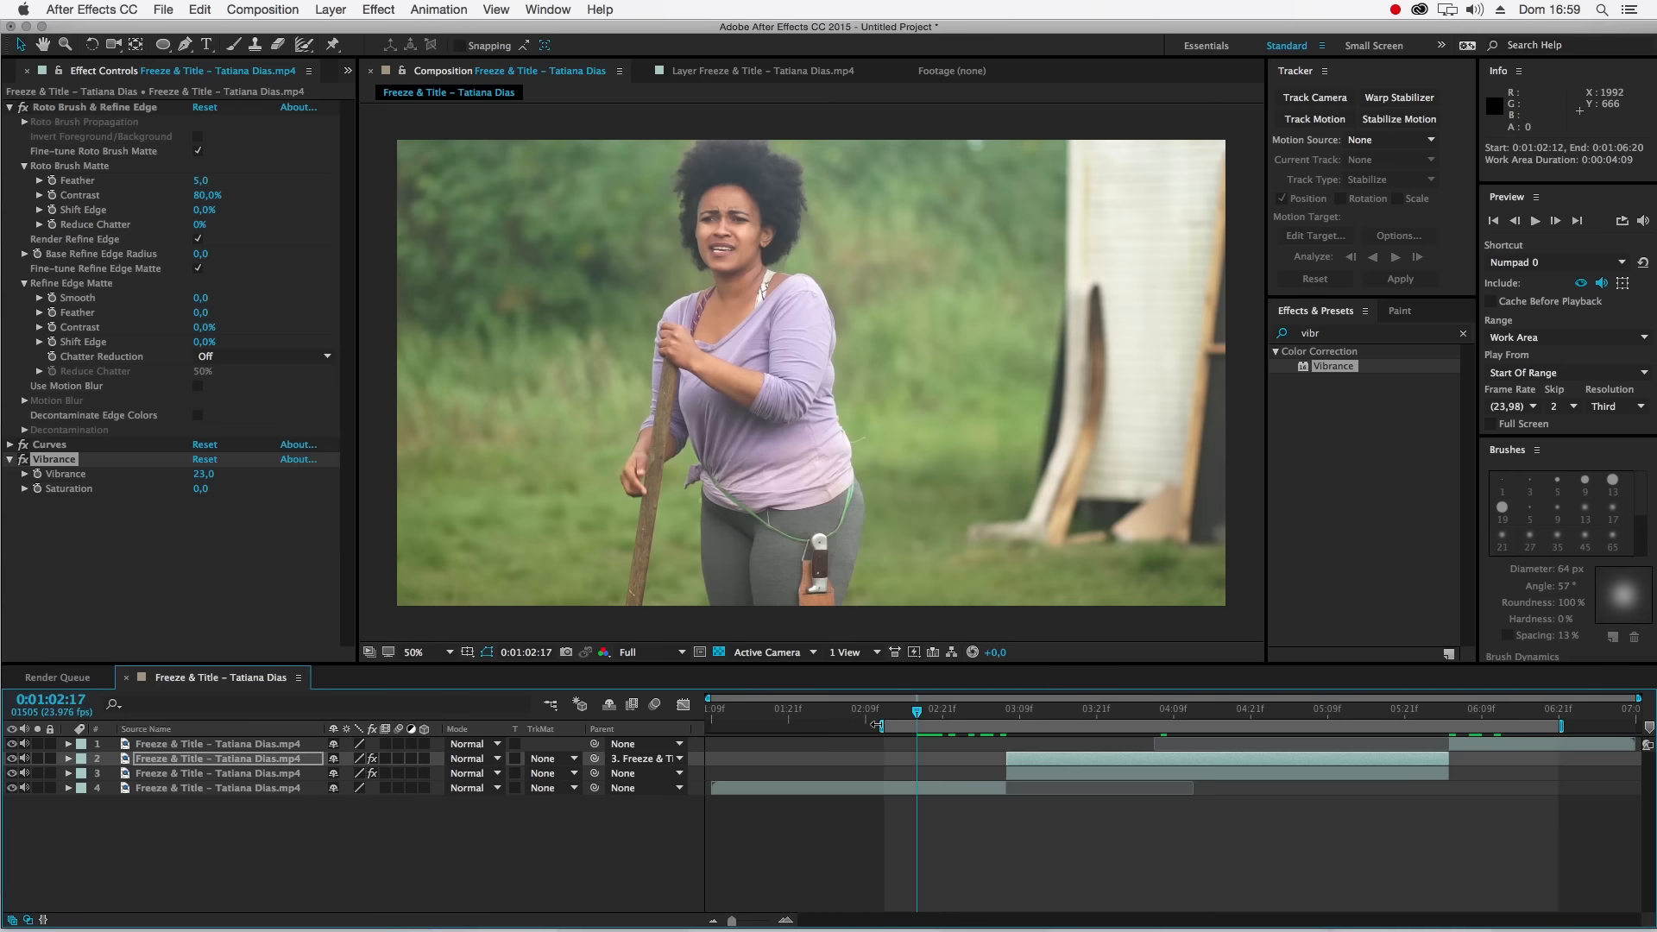
{"action": "key", "text": "space"}
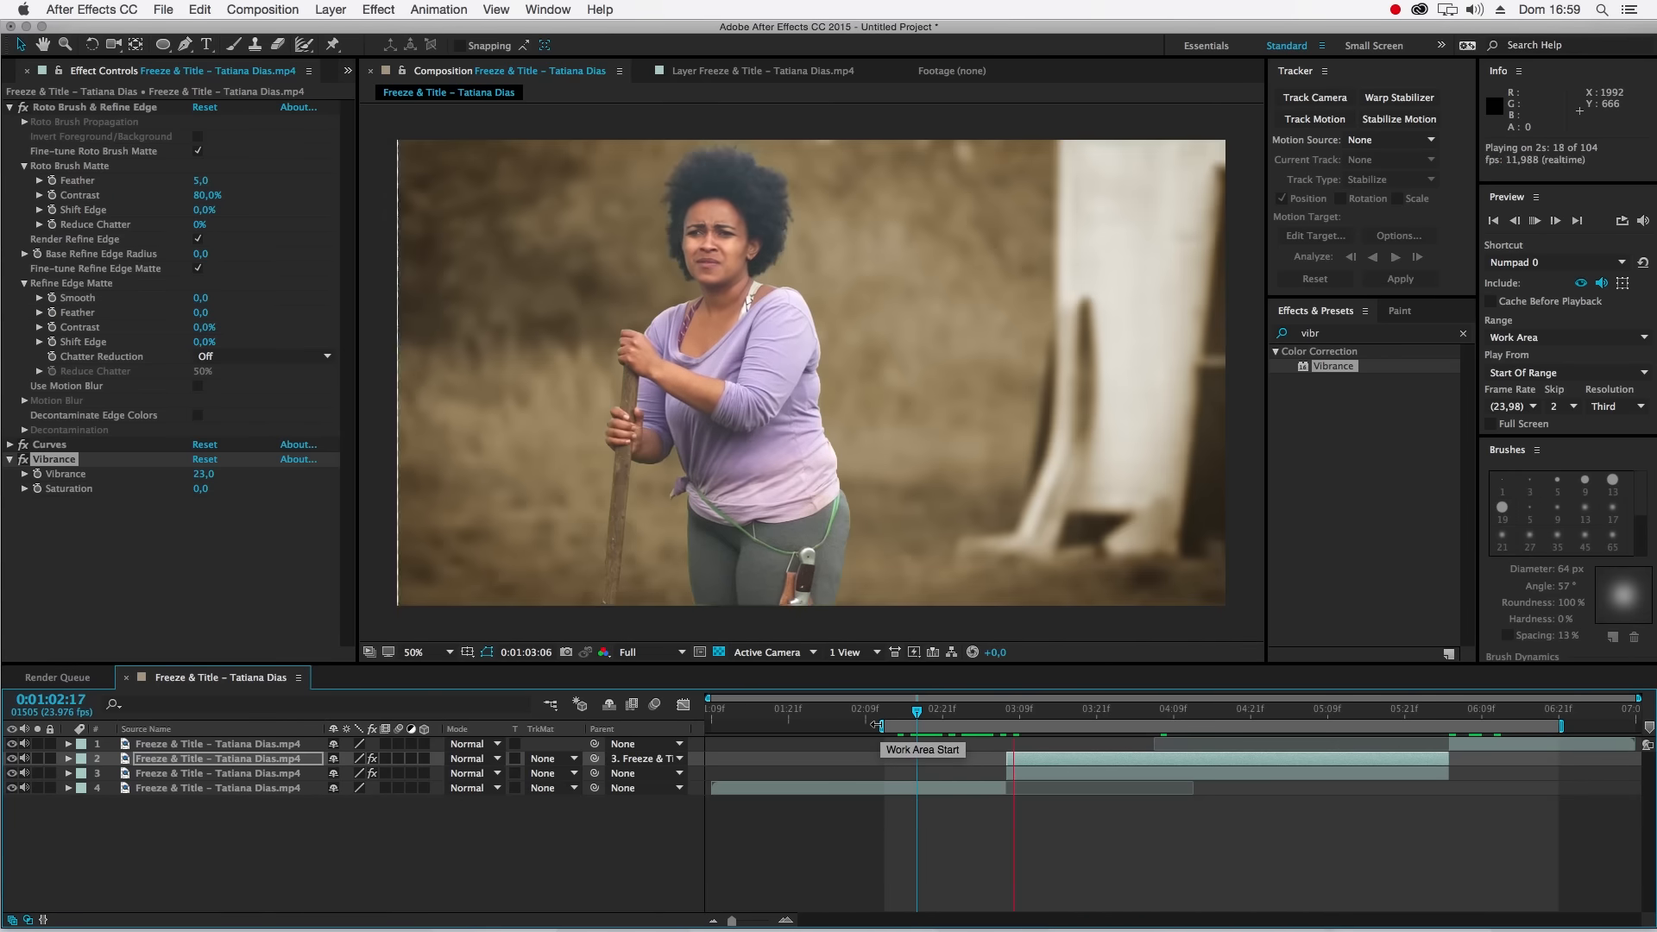